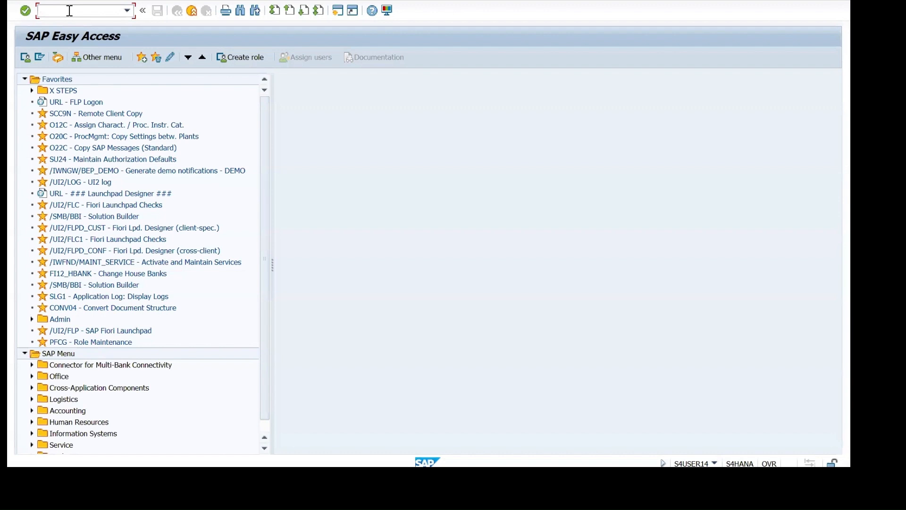
Step: Start creating a material with transaction MM01 and enter FG5 as the material number
{"action": "type", "text": "MM01"}
{"action": "key", "text": "Return"}
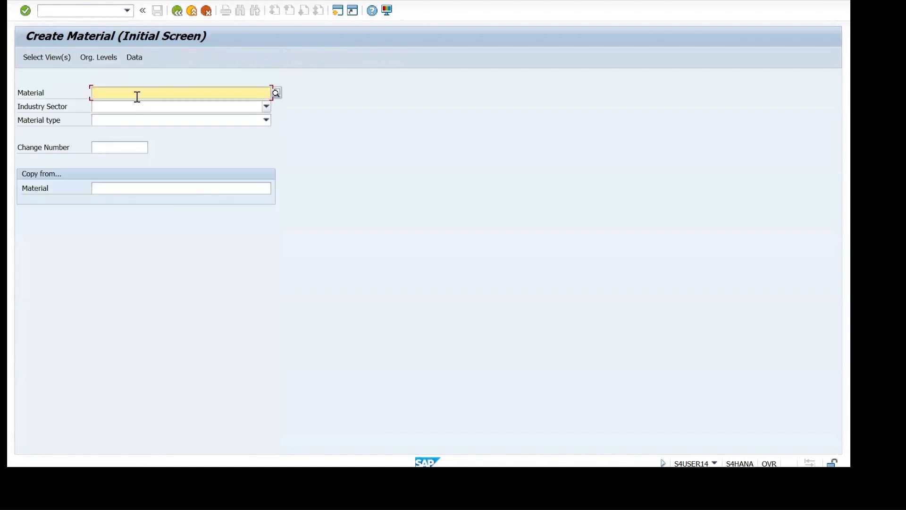
{"action": "left_click", "coordinate": [112, 94]}
{"action": "left_click", "coordinate": [113, 96]}
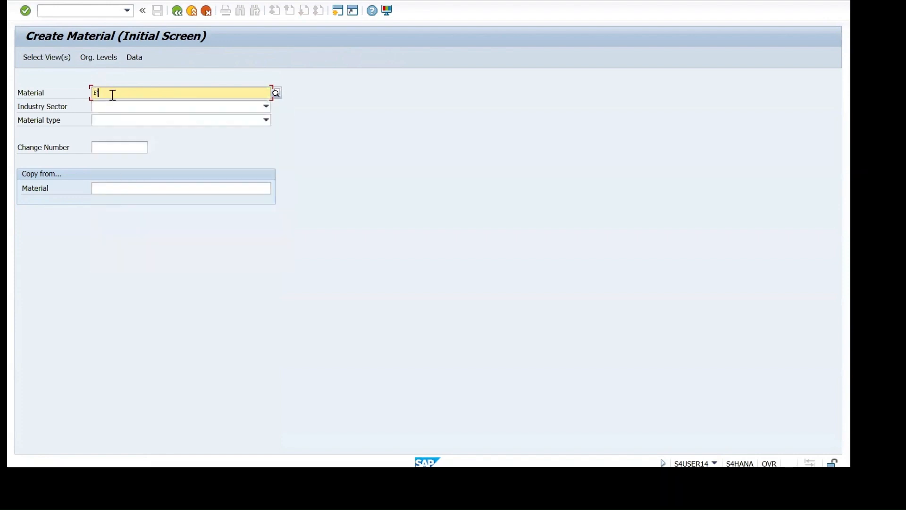
{"action": "type", "text": "FG"}
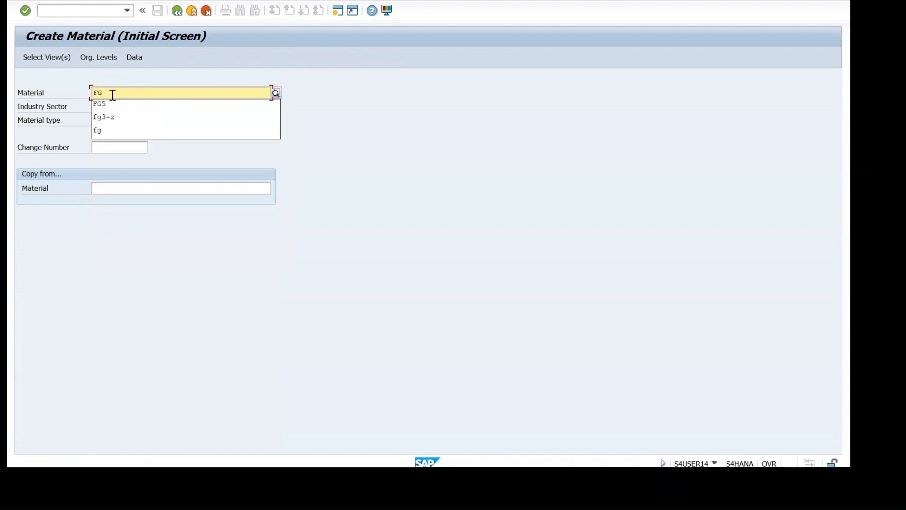
{"action": "type", "text": "5"}
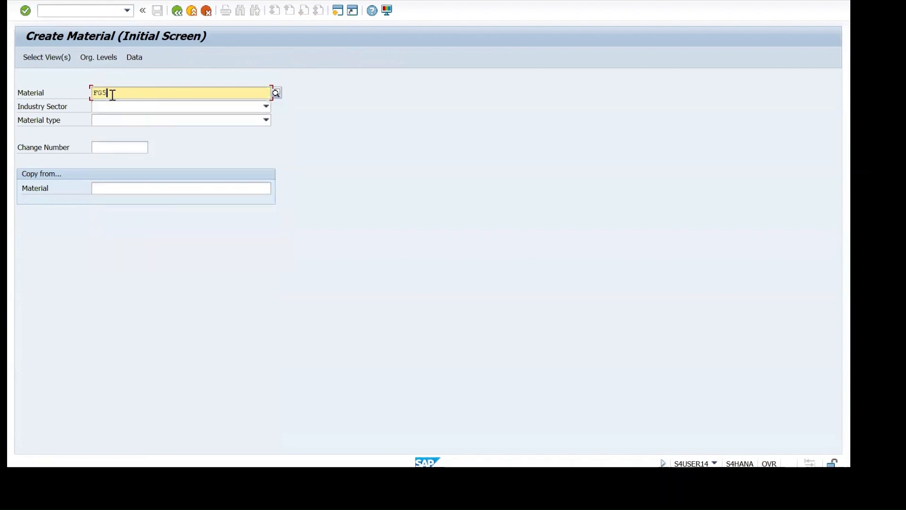
Step: Set the industry sector to Mechanical engineering and the material type to FERT Finished Product, and proceed to the view selection
{"action": "left_click", "coordinate": [267, 108]}
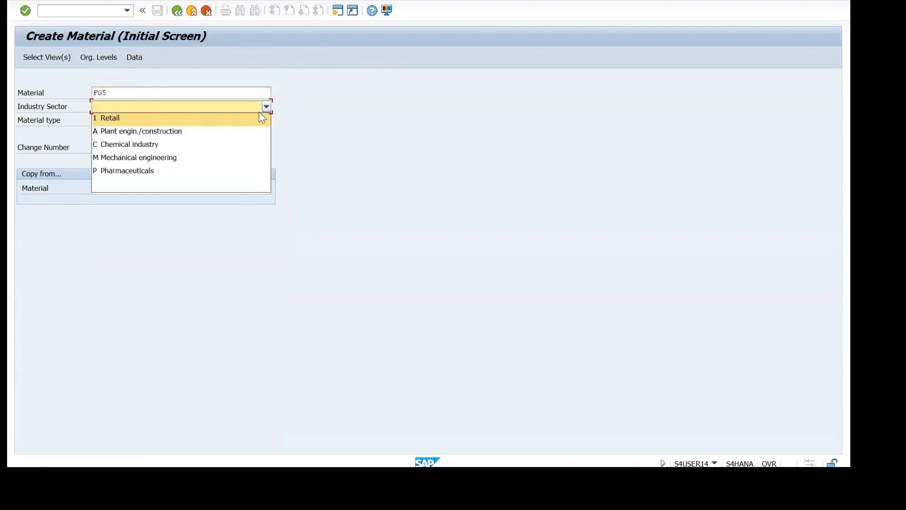
{"action": "left_click", "coordinate": [192, 160]}
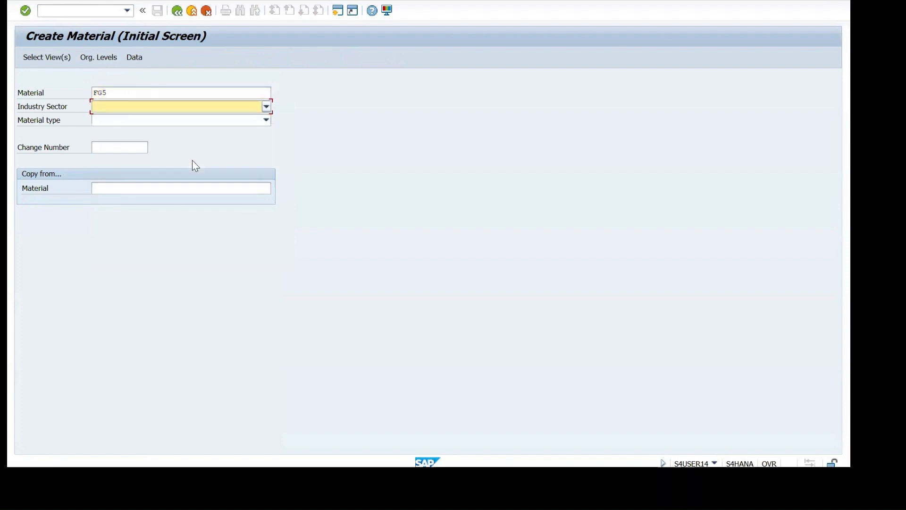
{"action": "left_click", "coordinate": [266, 121]}
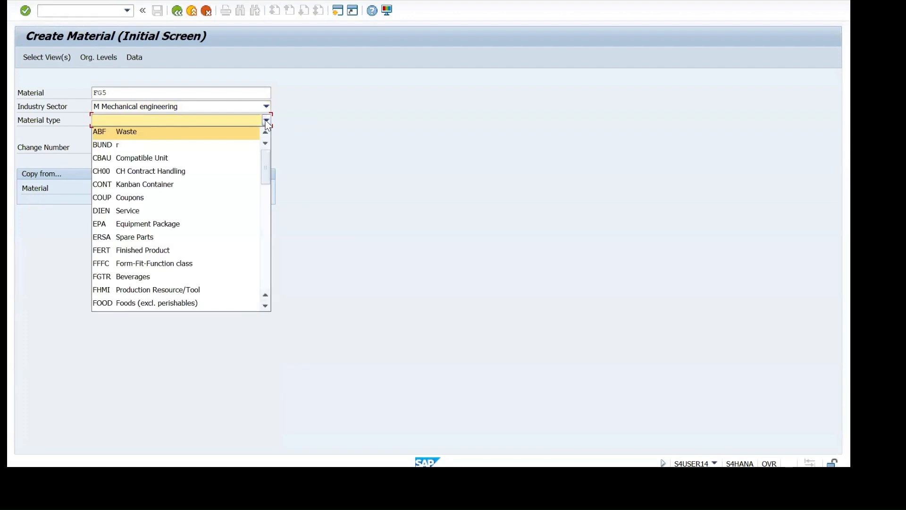
{"action": "key", "text": "f"}
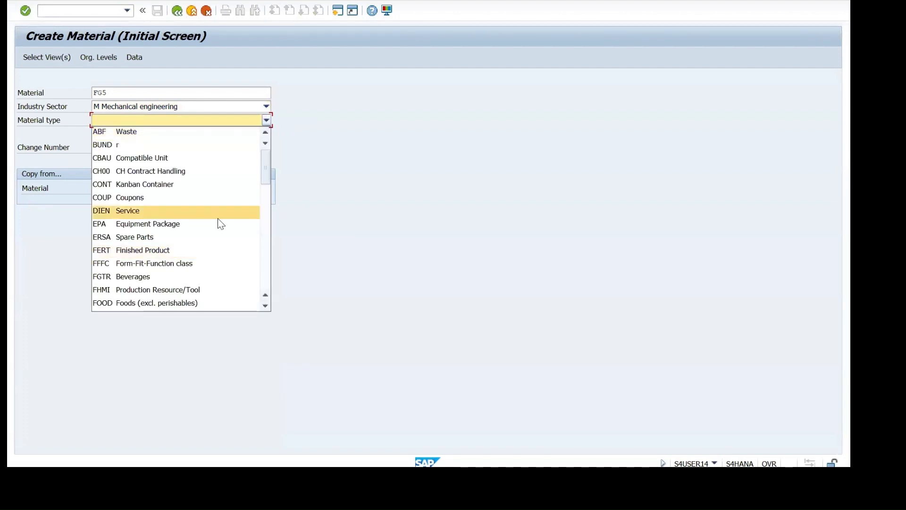
{"action": "left_click", "coordinate": [126, 251]}
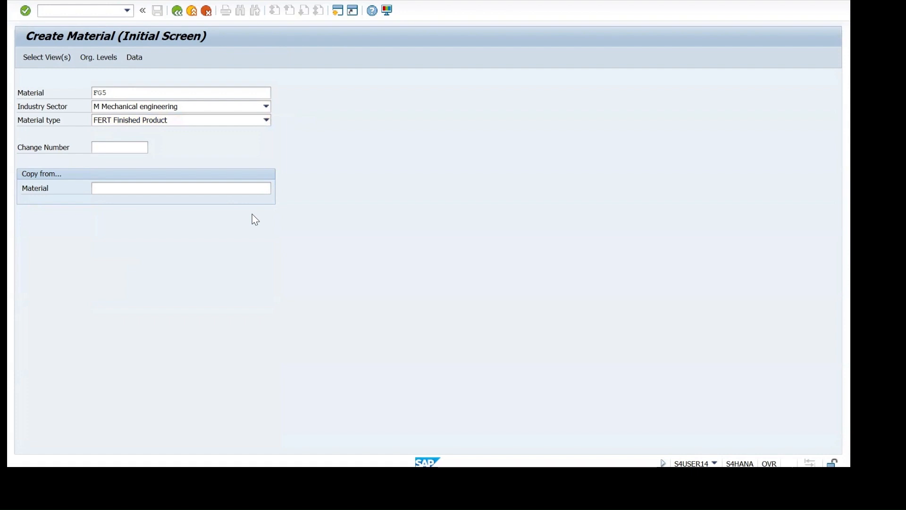
{"action": "key", "text": "Return"}
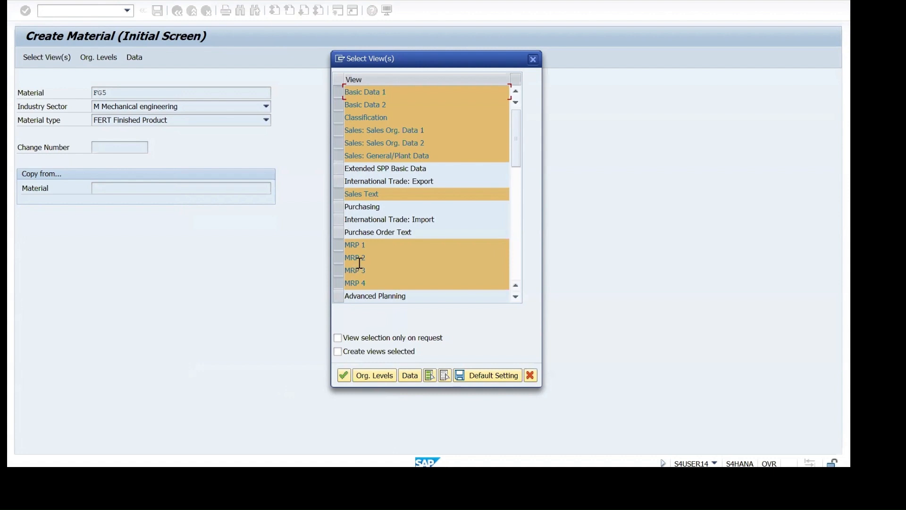
Step: Review the preselected basic, sales, MRP, work scheduling, storage, accounting and costing views and accept the selection
{"action": "scroll", "coordinate": [361, 268], "scroll_direction": "down", "scroll_amount": 3}
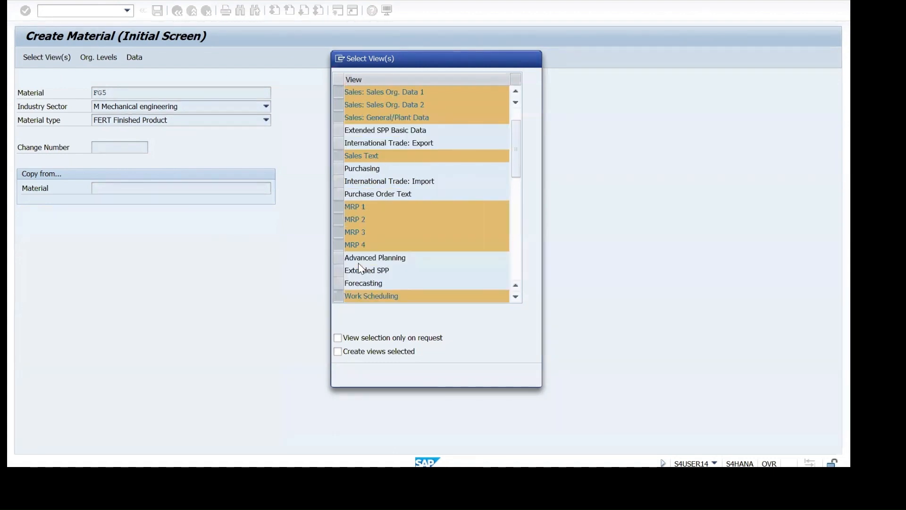
{"action": "scroll", "coordinate": [350, 278], "scroll_direction": "down", "scroll_amount": 1}
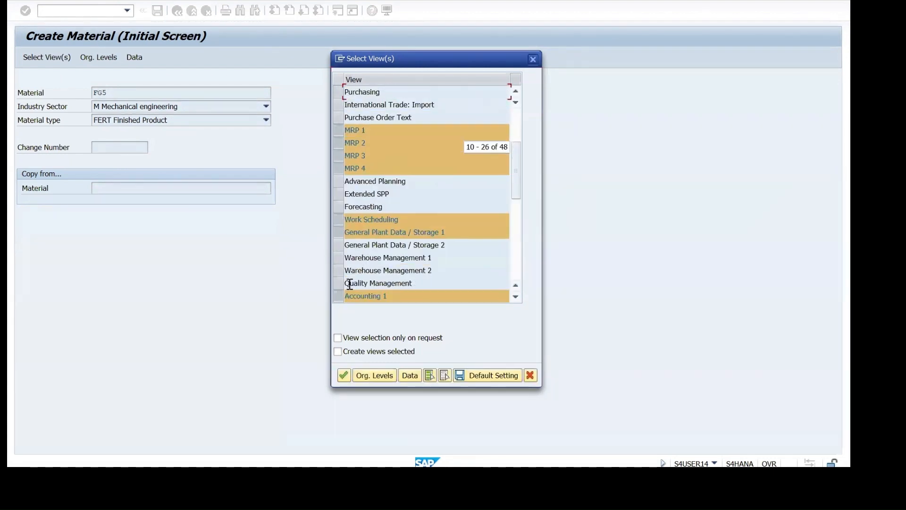
{"action": "scroll", "coordinate": [348, 283], "scroll_direction": "down", "scroll_amount": 1}
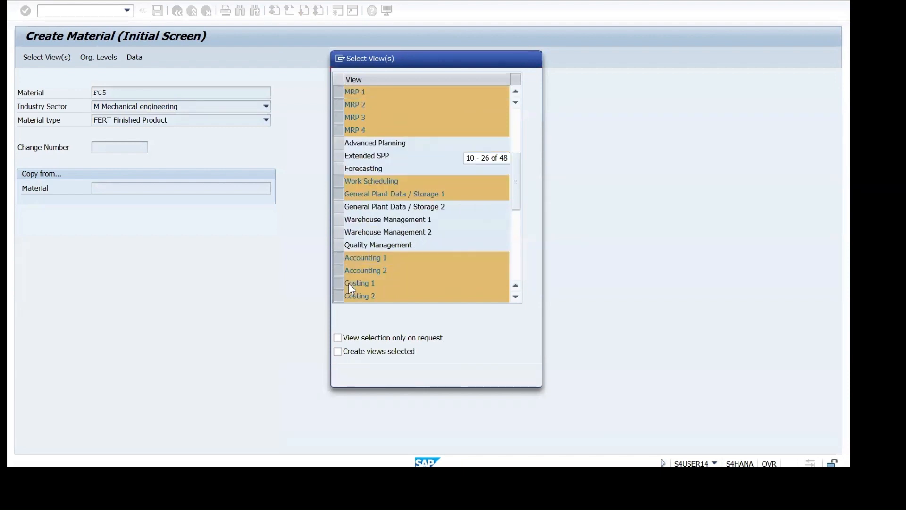
{"action": "scroll", "coordinate": [348, 282], "scroll_direction": "down", "scroll_amount": 2}
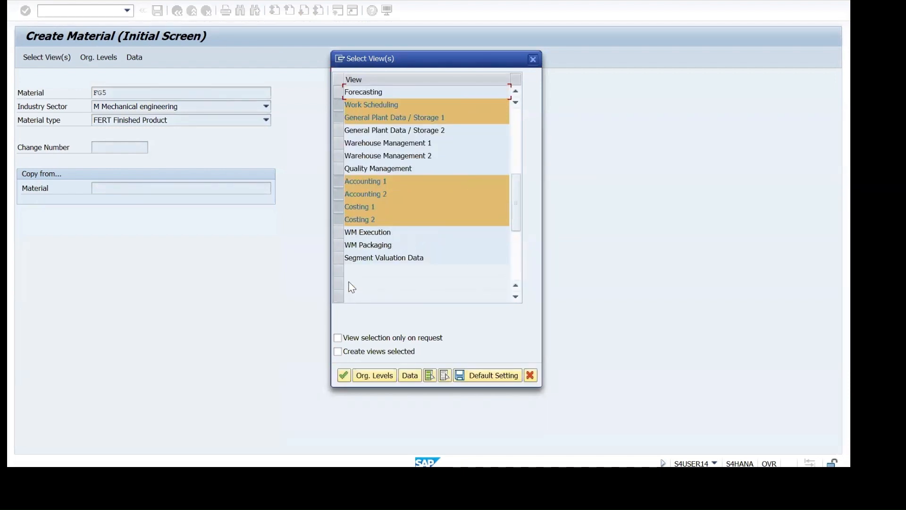
{"action": "scroll", "coordinate": [352, 287], "scroll_direction": "up", "scroll_amount": 1}
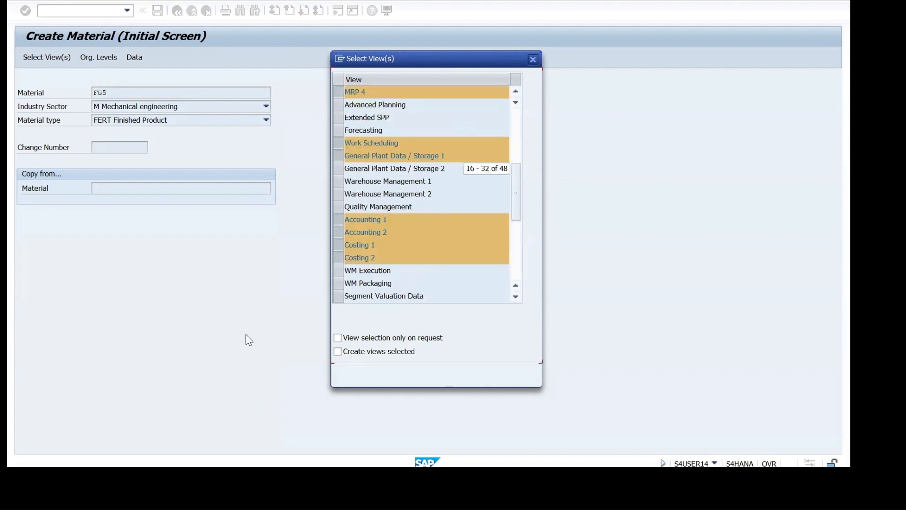
{"action": "scroll", "coordinate": [359, 292], "scroll_direction": "up", "scroll_amount": 2}
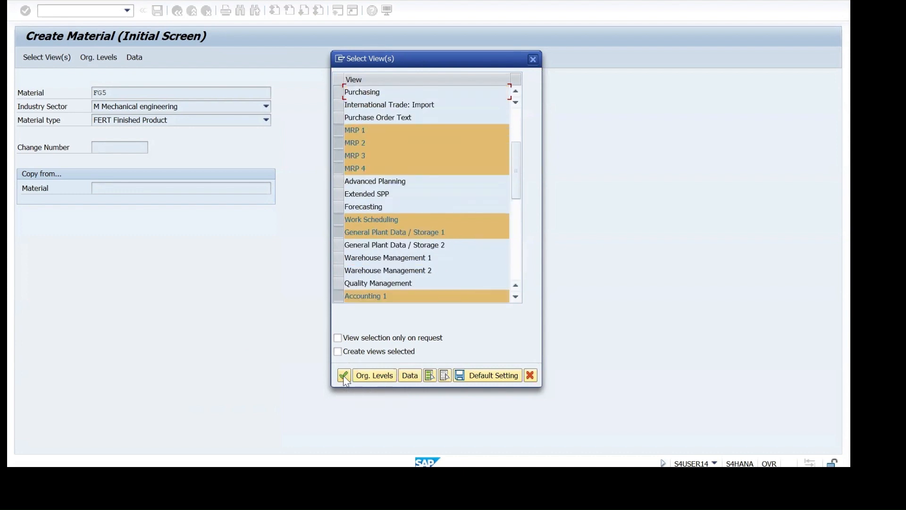
{"action": "left_click", "coordinate": [344, 375]}
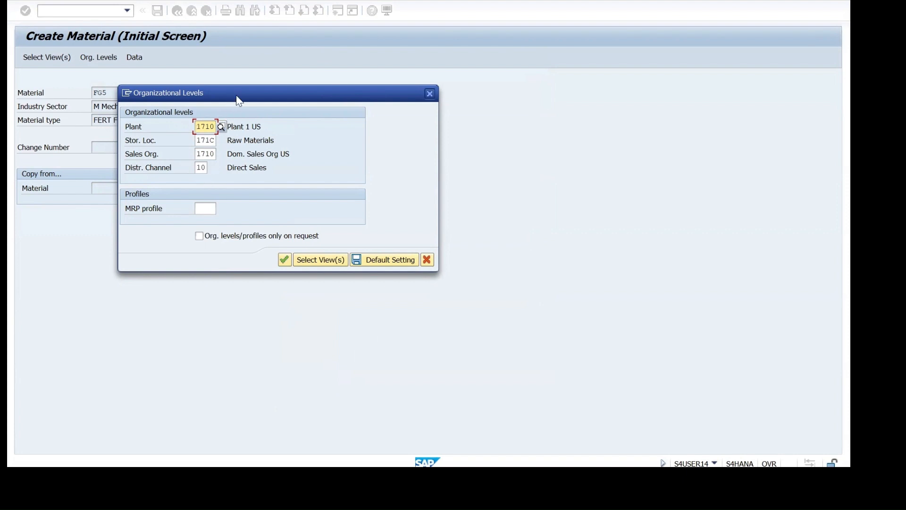
Step: Change the storage location to 171A in the organizational levels and confirm them
{"action": "left_click_drag", "start_coordinate": [239, 99], "coordinate": [336, 148]}
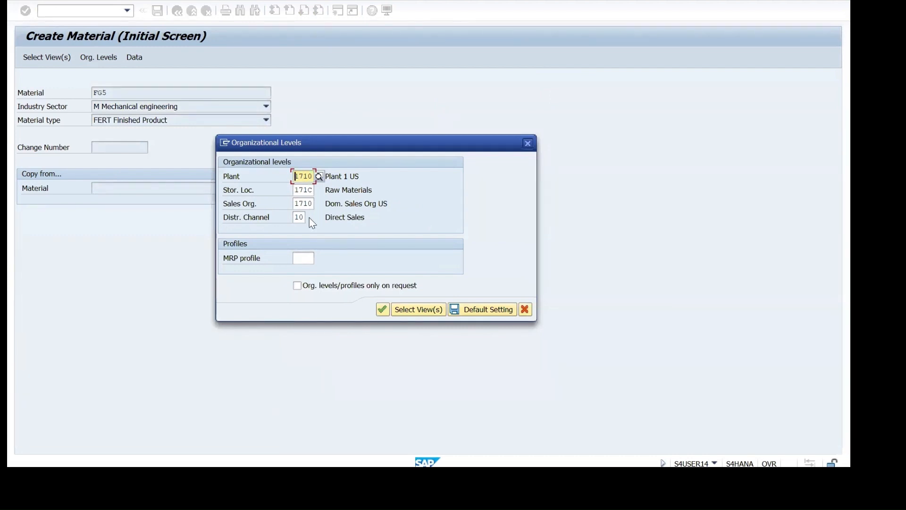
{"action": "left_click", "coordinate": [312, 189]}
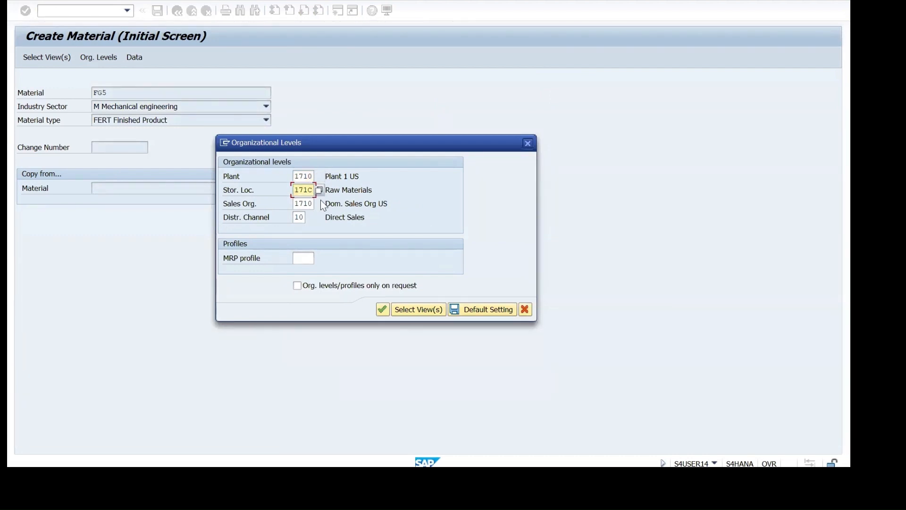
{"action": "key", "text": "BackSpace"}
{"action": "type", "text": "A"}
{"action": "key", "text": "Return"}
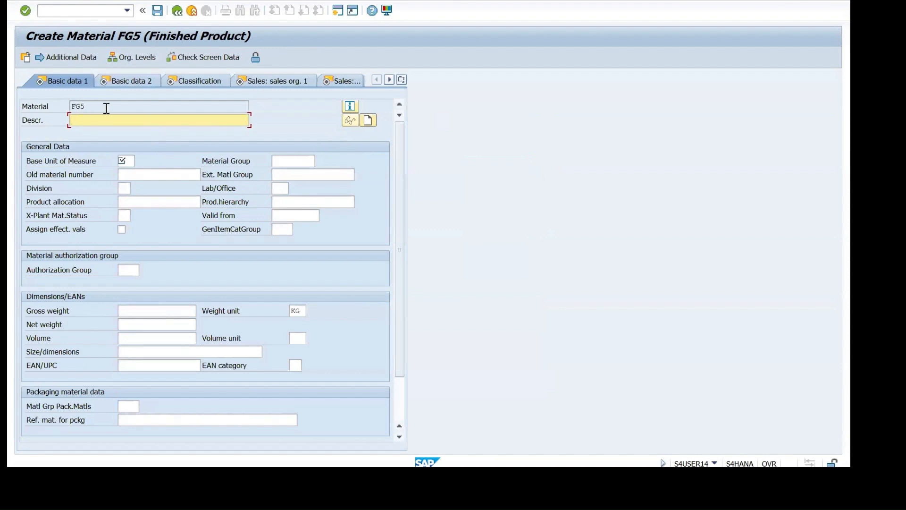
Step: Enter the description "Finsihed Material 5" and set the base unit of measure to PC
{"action": "left_click", "coordinate": [100, 120]}
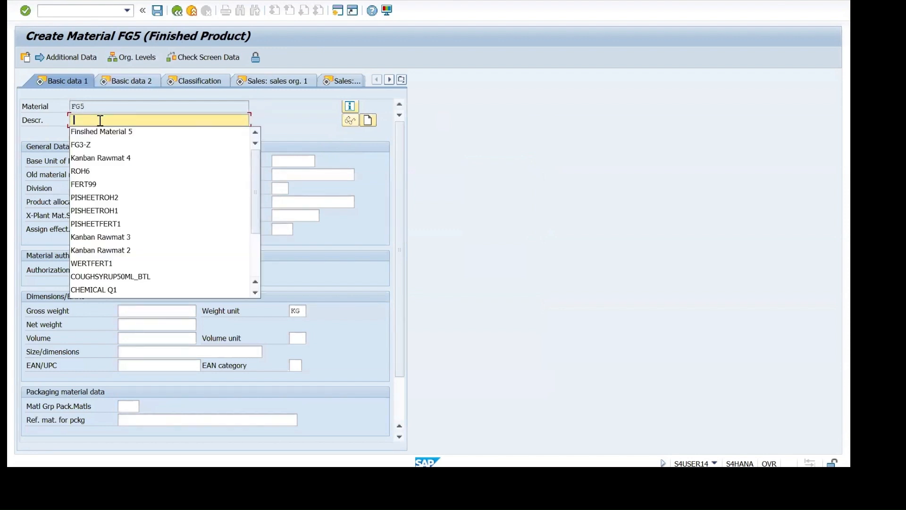
{"action": "left_click", "coordinate": [98, 129]}
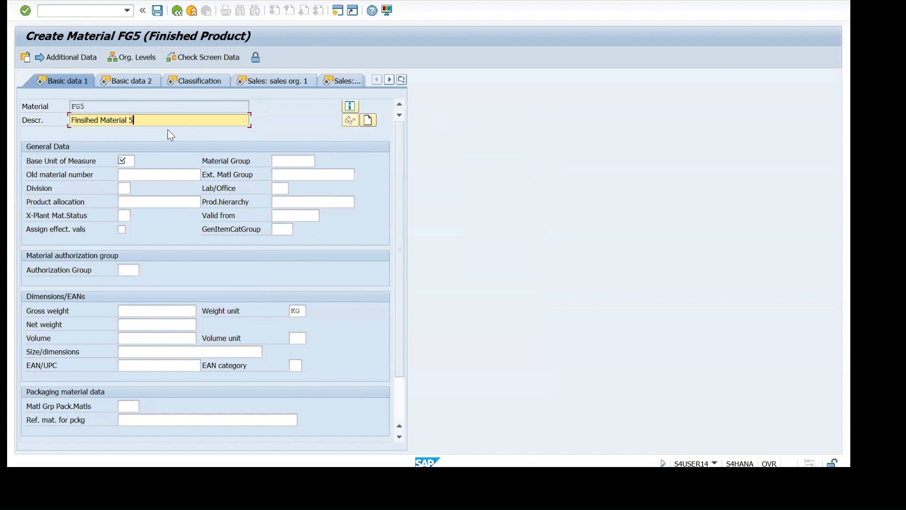
{"action": "left_click", "coordinate": [126, 161]}
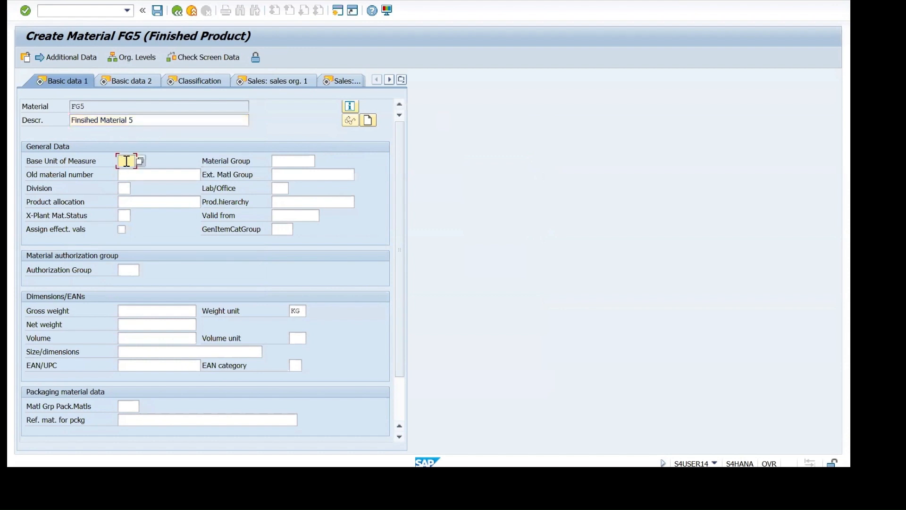
{"action": "left_click", "coordinate": [126, 161]}
{"action": "left_click", "coordinate": [128, 172]}
Step: Assign material group L004 (Finished Goods) from the list of possible values
{"action": "left_click", "coordinate": [296, 162]}
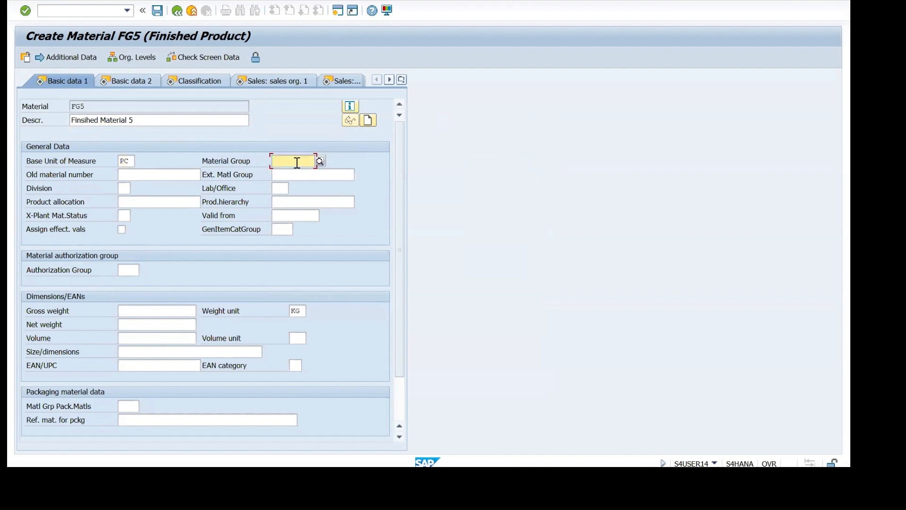
{"action": "left_click", "coordinate": [297, 162]}
{"action": "left_click", "coordinate": [297, 171]}
{"action": "left_click", "coordinate": [319, 160]}
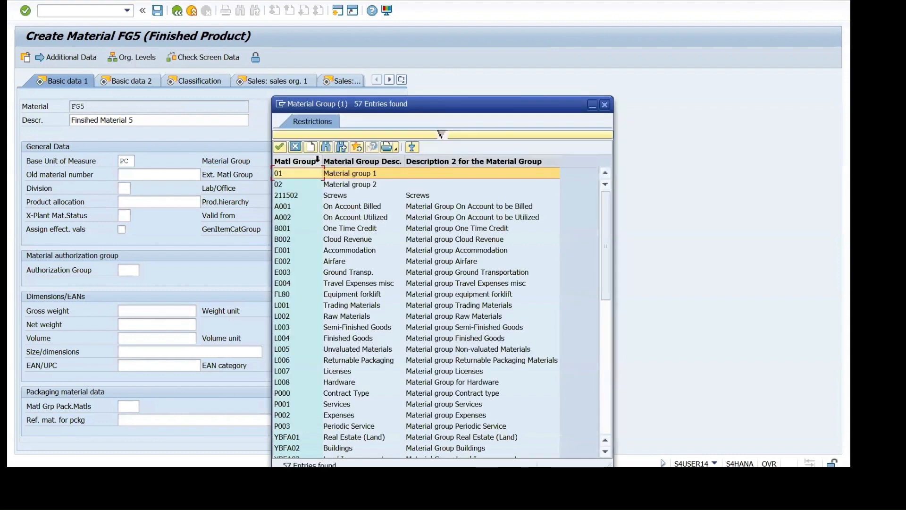
{"action": "scroll", "coordinate": [292, 214], "scroll_direction": "down", "scroll_amount": 5}
{"action": "scroll", "coordinate": [289, 211], "scroll_direction": "up", "scroll_amount": 1}
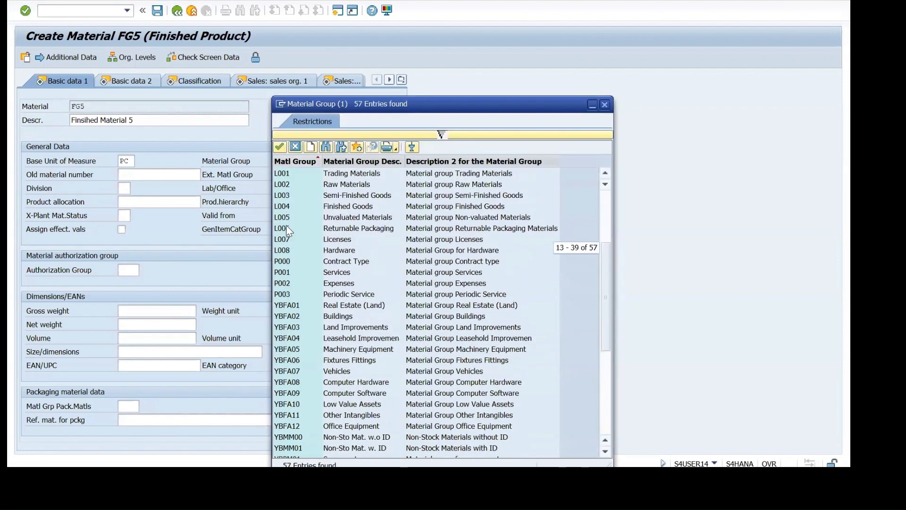
{"action": "left_click", "coordinate": [282, 208]}
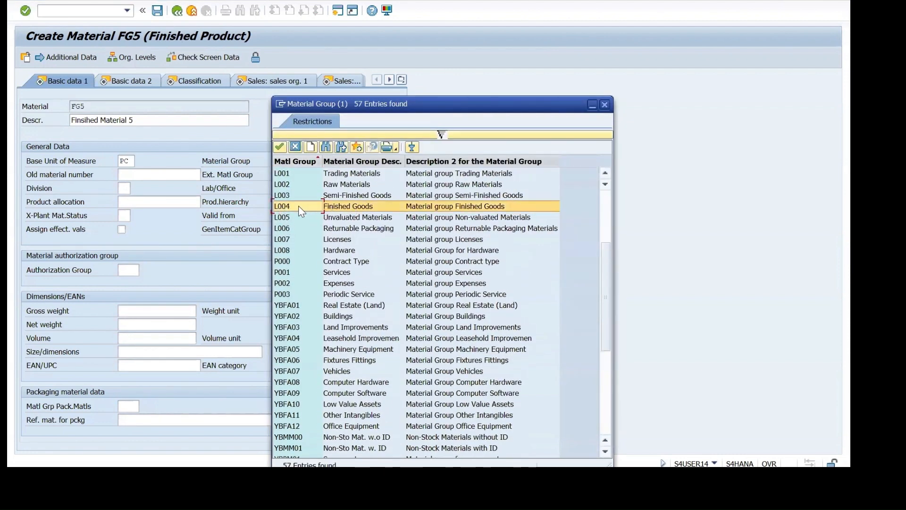
{"action": "double_click", "coordinate": [301, 212]}
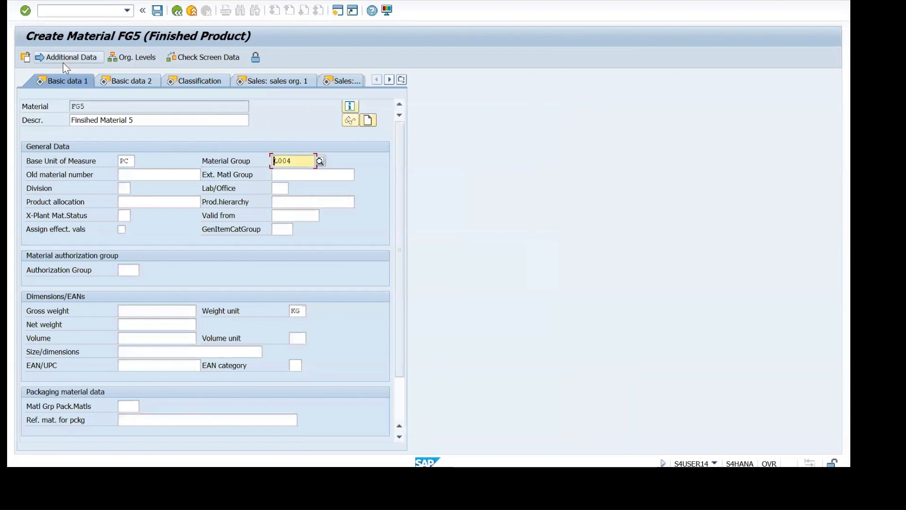
Step: Enter a gross weight of 1.1 and a net weight of 1, and continue to Basic data 2
{"action": "left_click", "coordinate": [142, 309]}
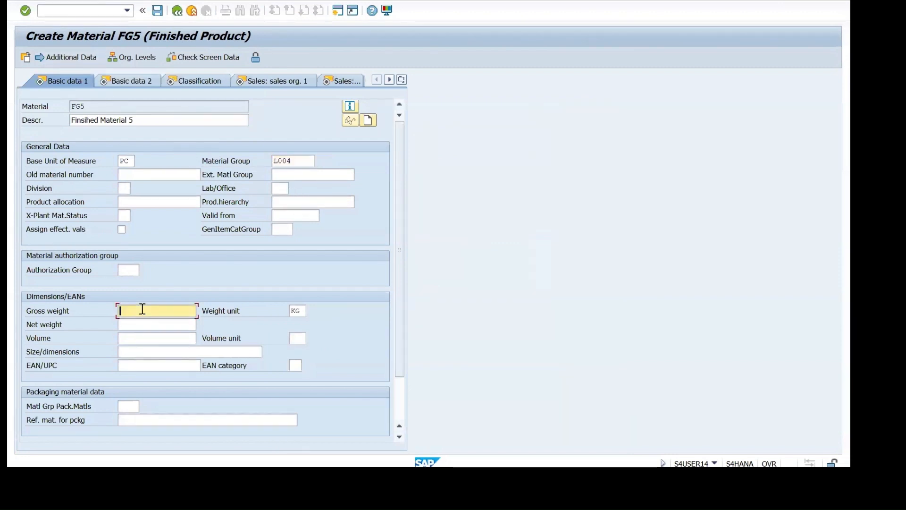
{"action": "type", "text": "1.1"}
{"action": "left_click", "coordinate": [137, 324]}
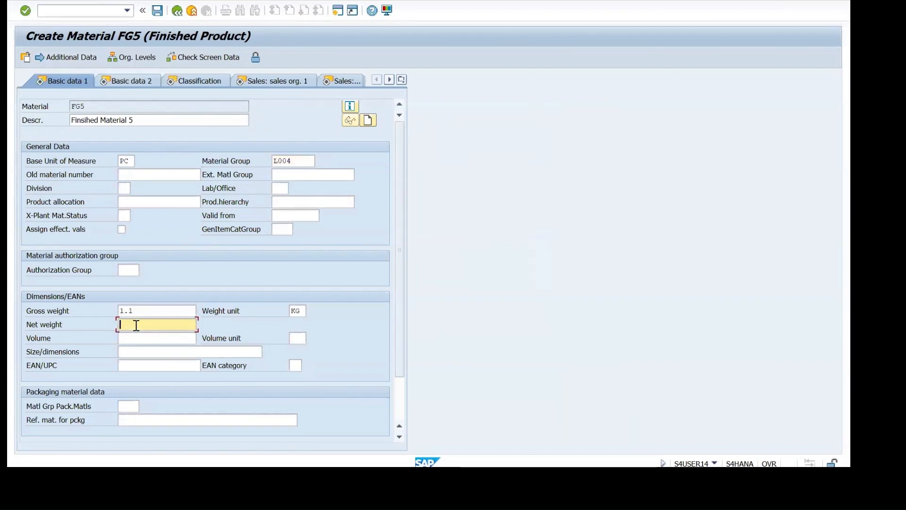
{"action": "type", "text": "1"}
{"action": "key", "text": "Return"}
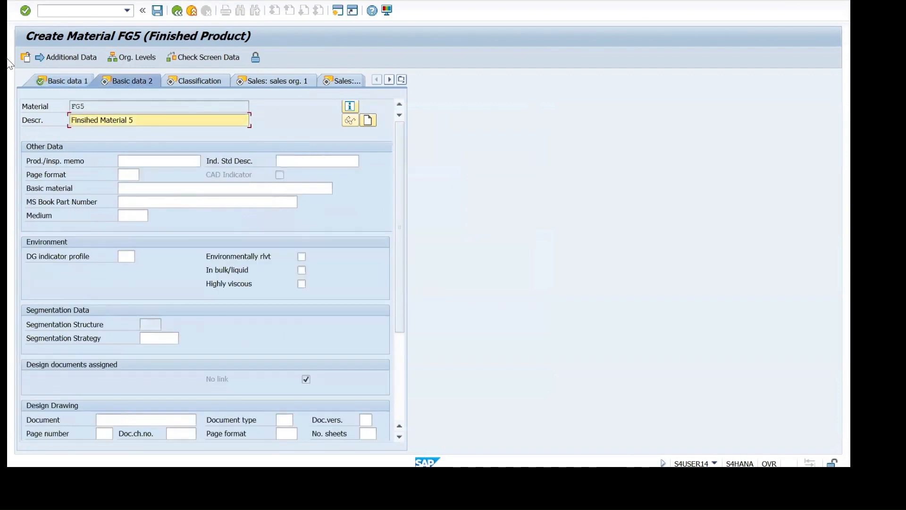
Step: Add a DE language description in the additional data, copying the text of the EN description
{"action": "left_click", "coordinate": [59, 57]}
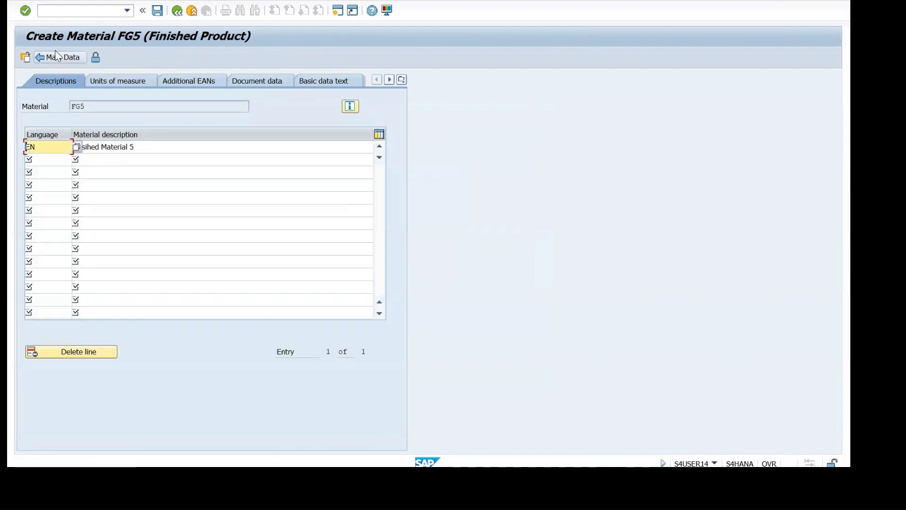
{"action": "left_click", "coordinate": [47, 160]}
{"action": "left_click", "coordinate": [38, 170]}
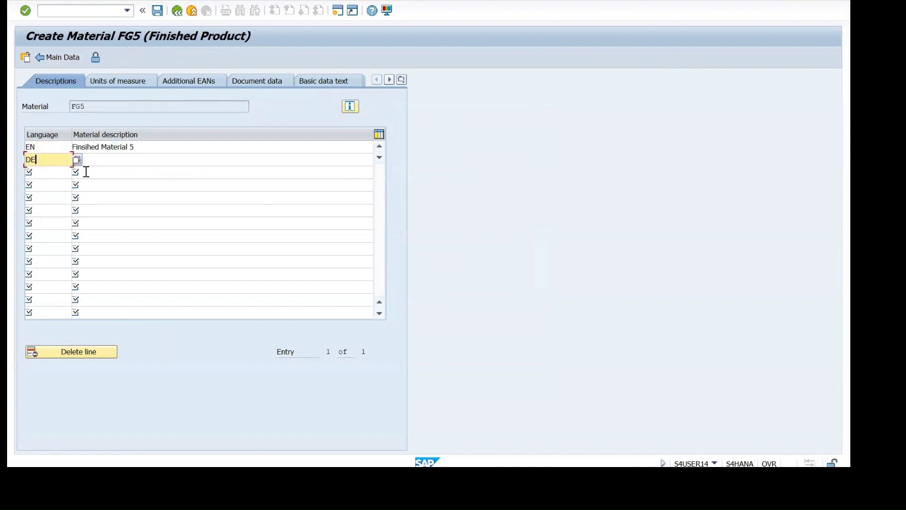
{"action": "left_click_drag", "start_coordinate": [138, 146], "coordinate": [73, 147]}
{"action": "key", "text": "ctrl+c"}
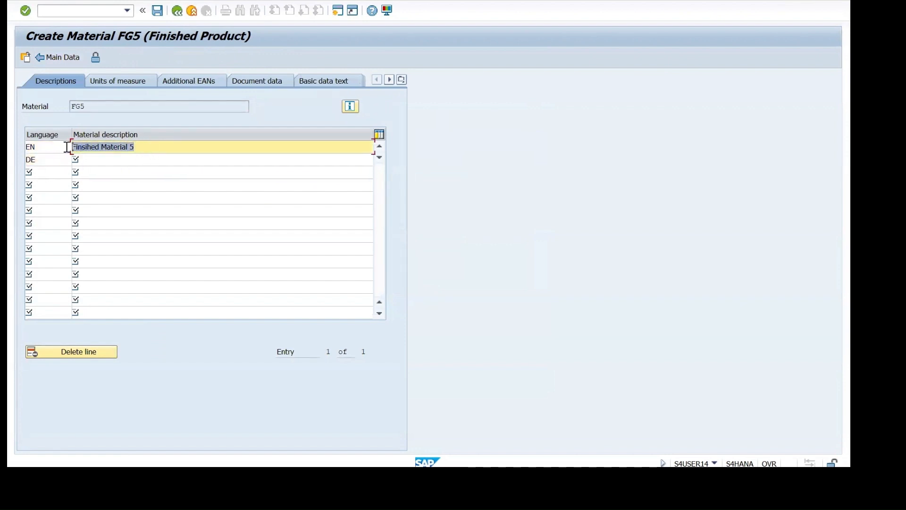
{"action": "left_click", "coordinate": [87, 160]}
{"action": "key", "text": "ctrl+v"}
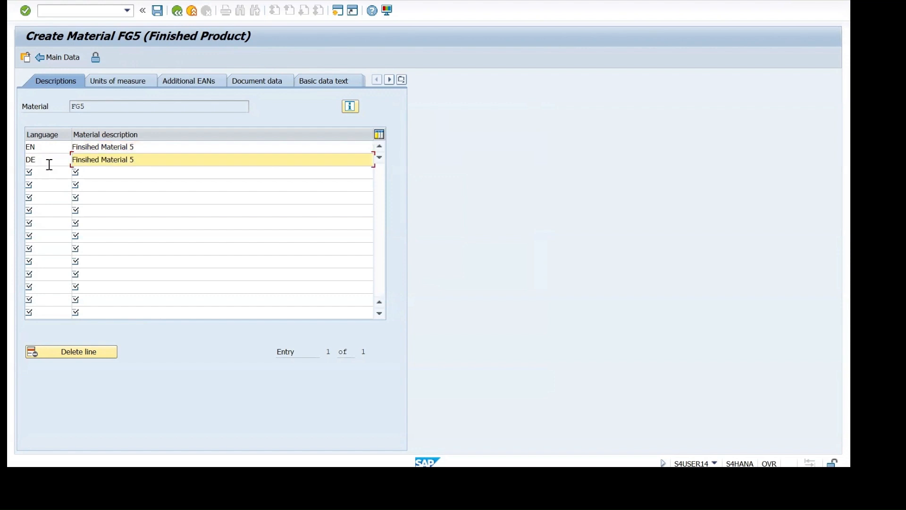
Step: Confirm the language descriptions and return to the material's main data
{"action": "key", "text": "Return"}
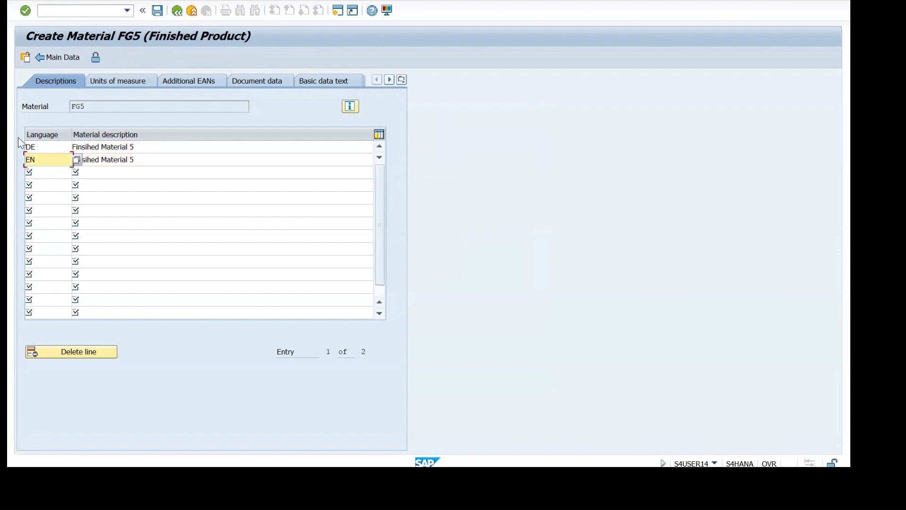
{"action": "left_click", "coordinate": [44, 55]}
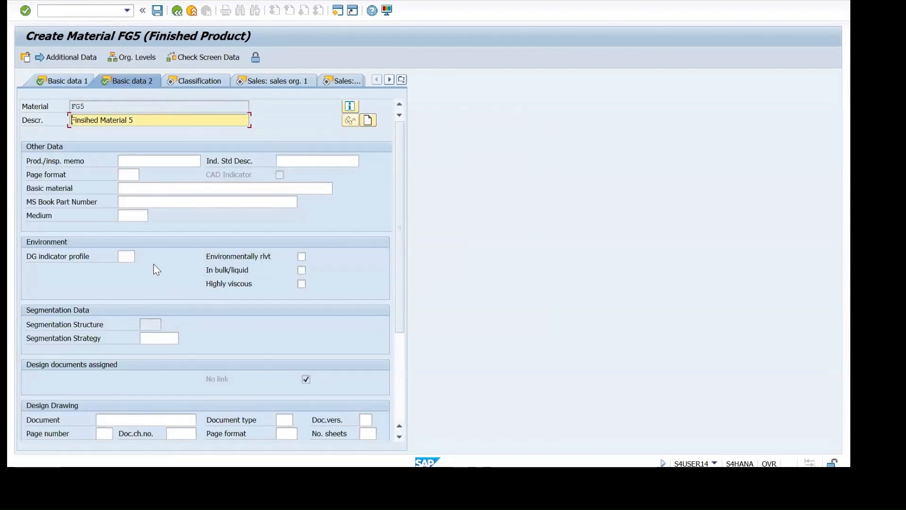
Step: Open the classification view with class type 001 (Material Class) and continue to Sales: sales org. 1 without assigning a class
{"action": "key", "text": "Return"}
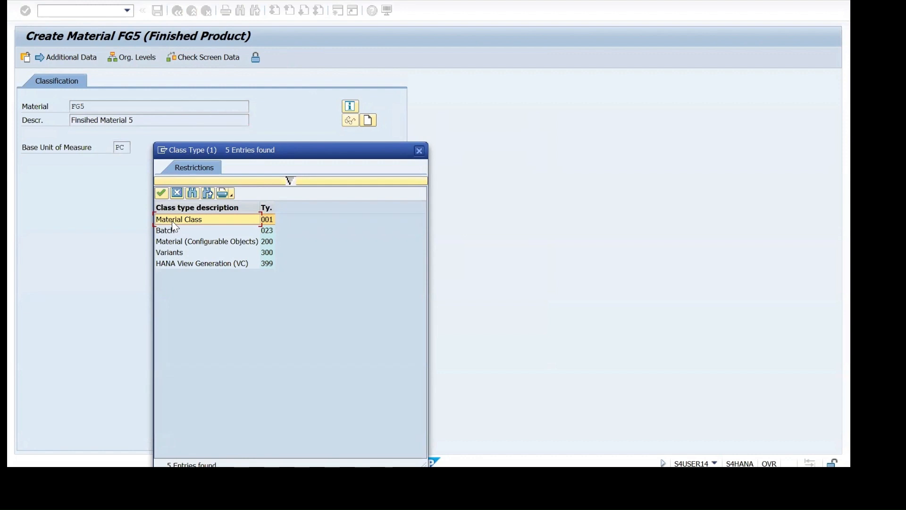
{"action": "double_click", "coordinate": [172, 220]}
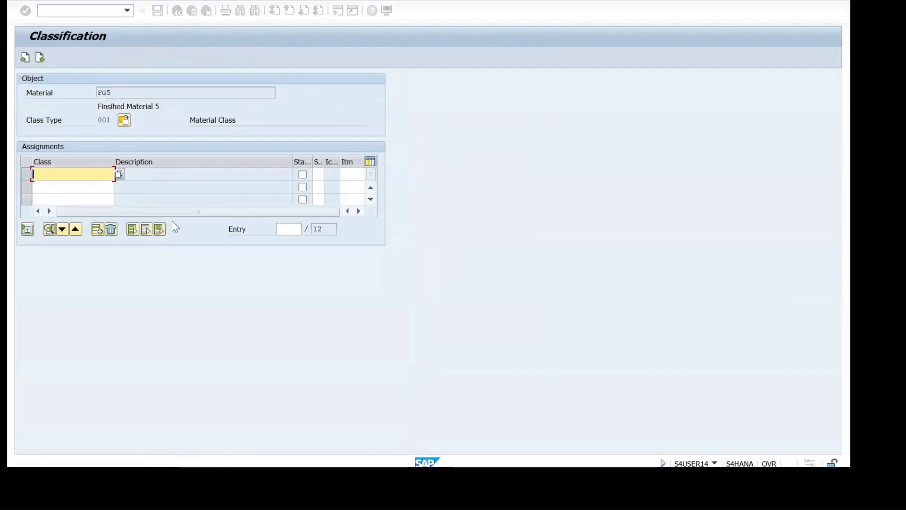
{"action": "left_click", "coordinate": [40, 57]}
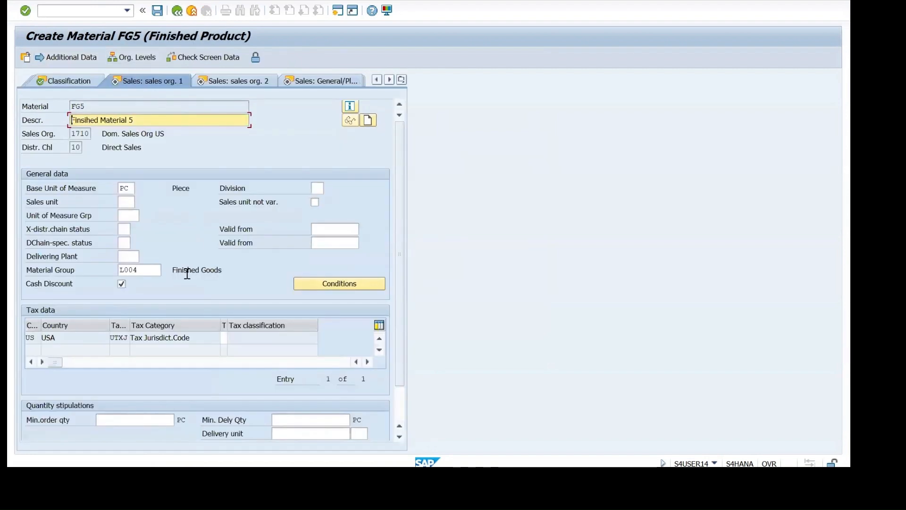
Step: Set the USA tax classification to 0 (No tax) from the list of possible values
{"action": "left_click", "coordinate": [224, 337]}
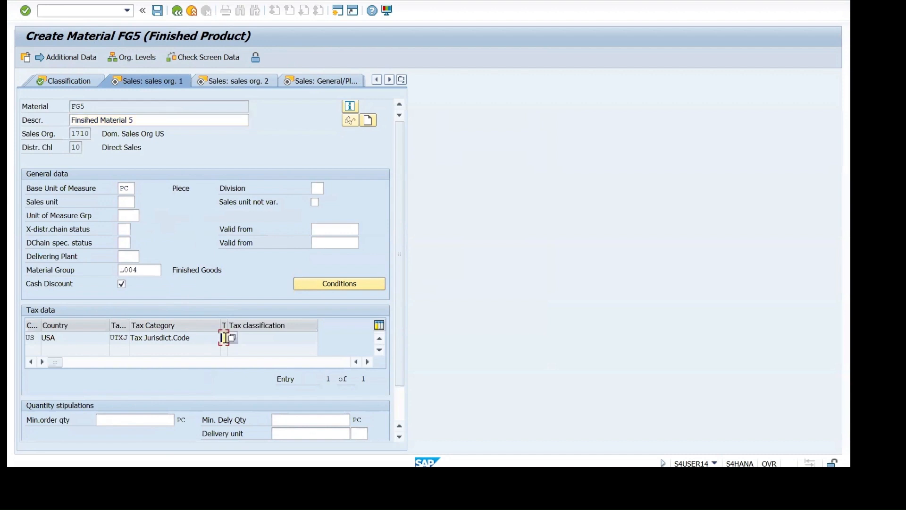
{"action": "left_click", "coordinate": [230, 338]}
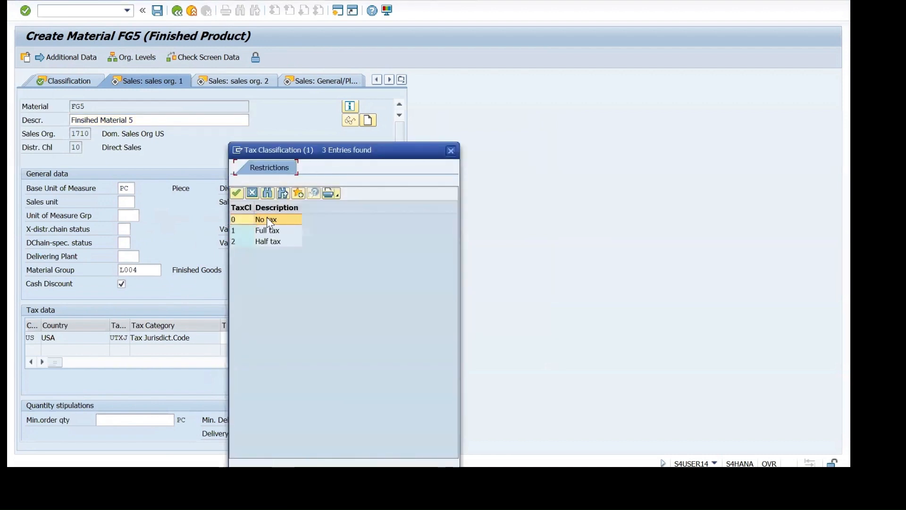
{"action": "double_click", "coordinate": [265, 219]}
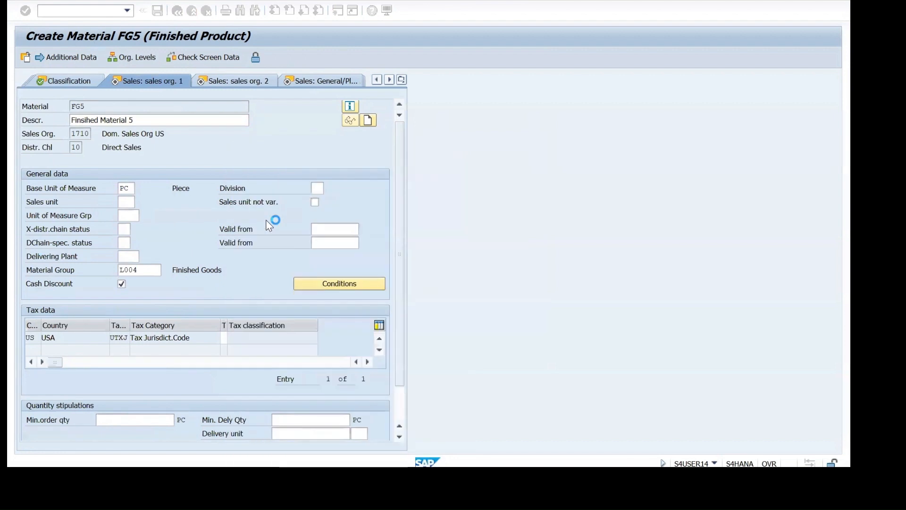
Step: Assign division 00 (Product Division 00) and continue to Sales: sales org. 2
{"action": "left_click", "coordinate": [318, 187]}
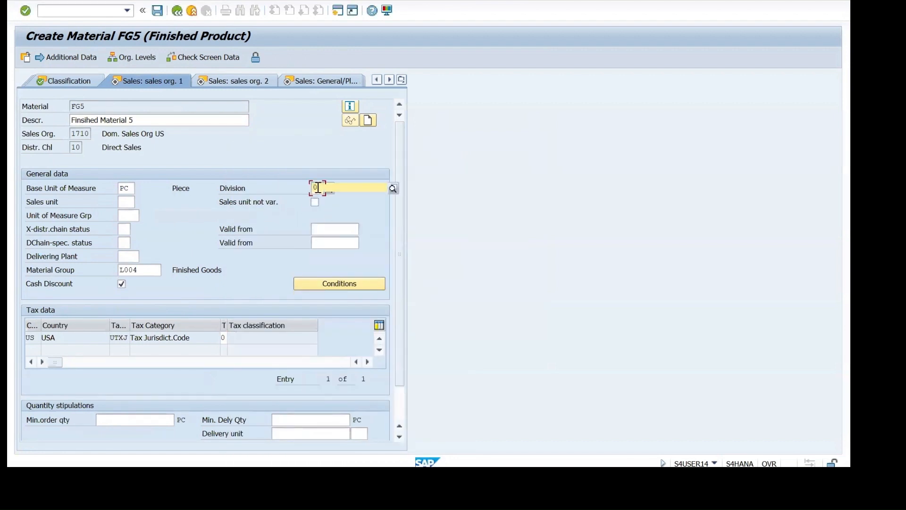
{"action": "type", "text": "00"}
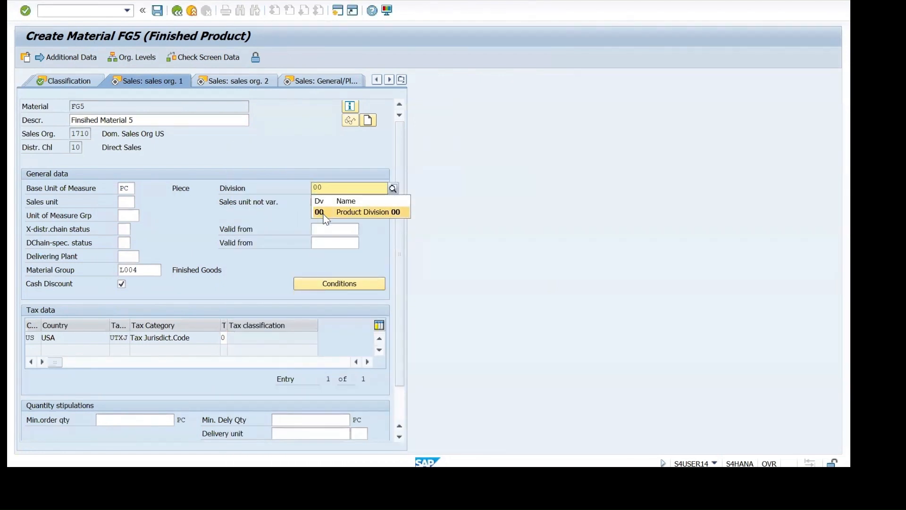
{"action": "left_click", "coordinate": [325, 213]}
{"action": "key", "text": "Return"}
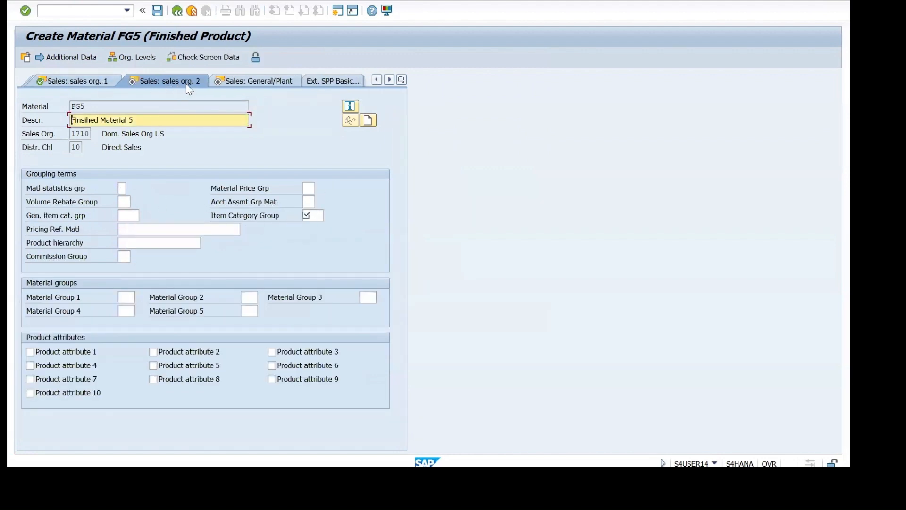
Step: Set the item category group to NORM and continue to Sales: General/Plant
{"action": "left_click", "coordinate": [308, 215]}
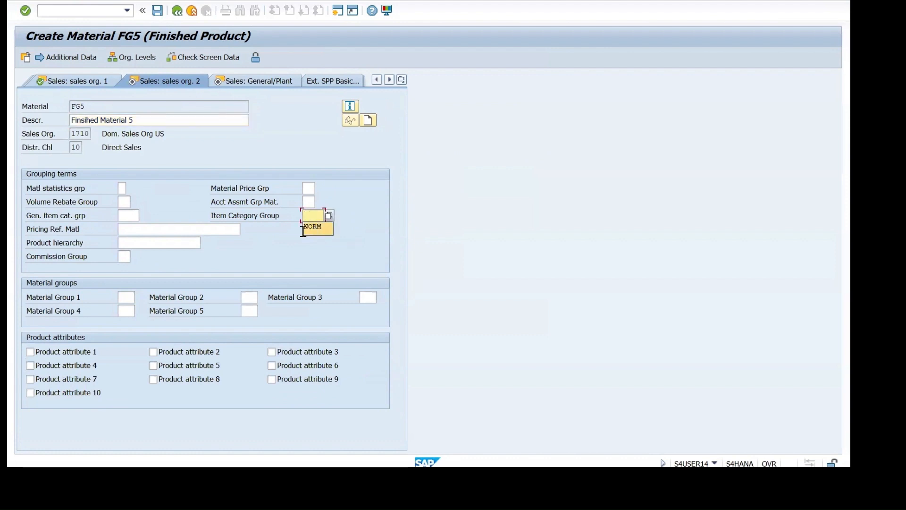
{"action": "left_click", "coordinate": [304, 225]}
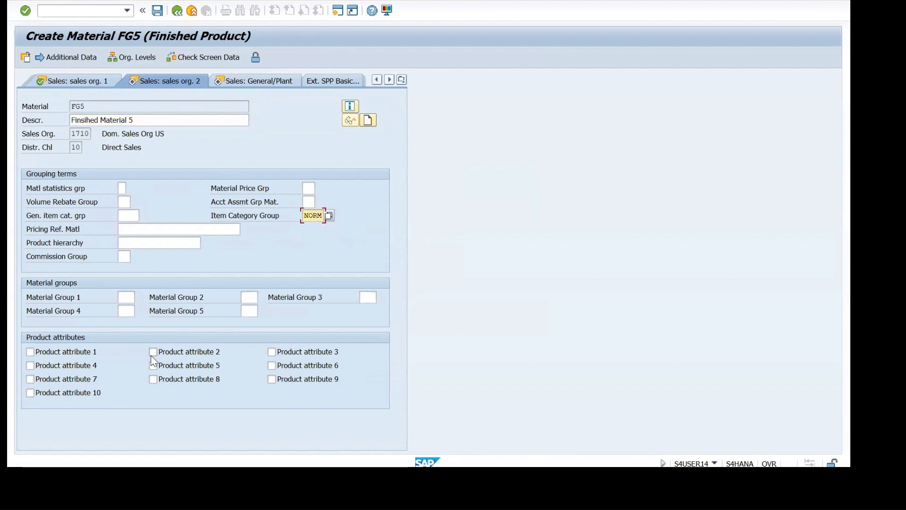
{"action": "key", "text": "Return"}
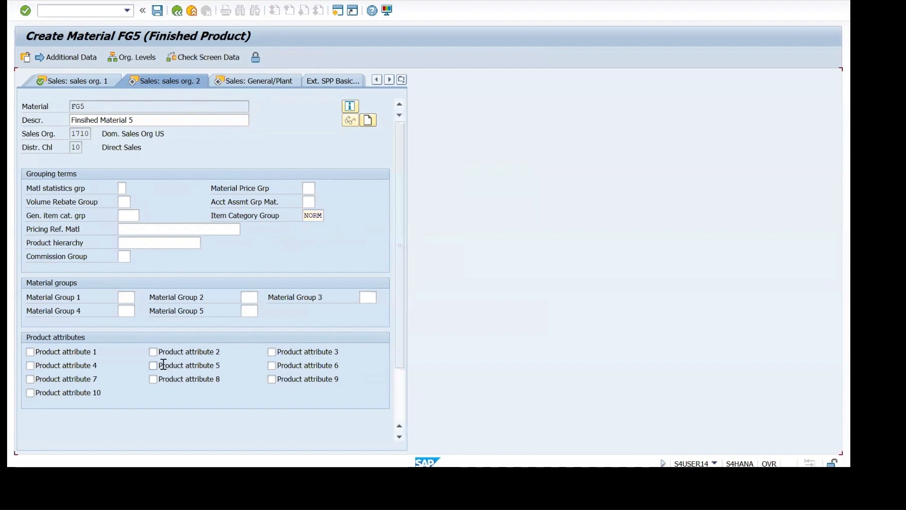
Step: Set both the transportation group and the loading group to 0001 in the shipping data
{"action": "left_click", "coordinate": [87, 299]}
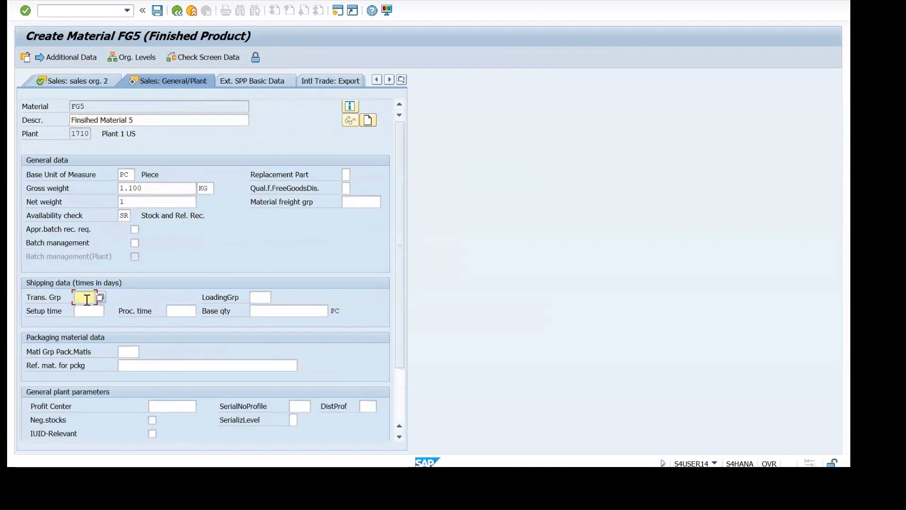
{"action": "left_click", "coordinate": [83, 307]}
{"action": "left_click", "coordinate": [253, 298]}
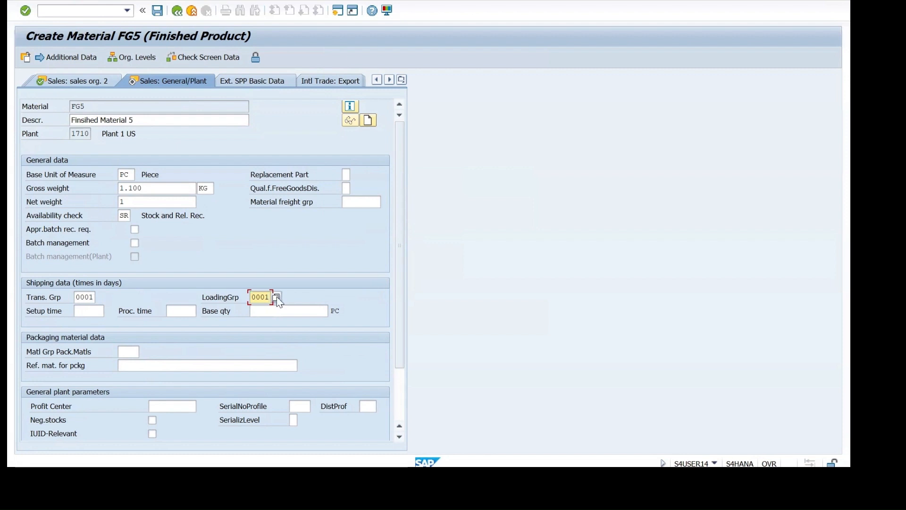
Step: Reselect transportation group 0001 (On pallets) and loading group 0001 from their possible values, and continue to the sales text view
{"action": "left_click", "coordinate": [89, 297]}
{"action": "left_click", "coordinate": [100, 297]}
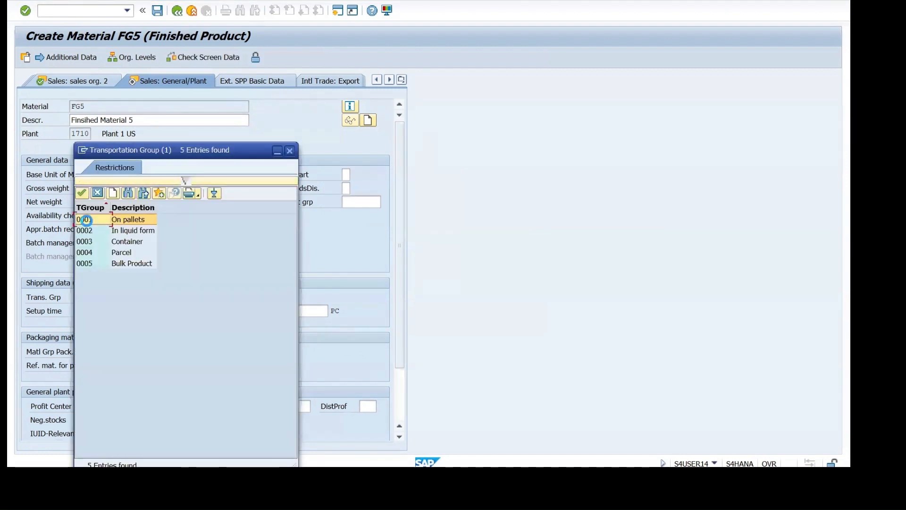
{"action": "double_click", "coordinate": [85, 220]}
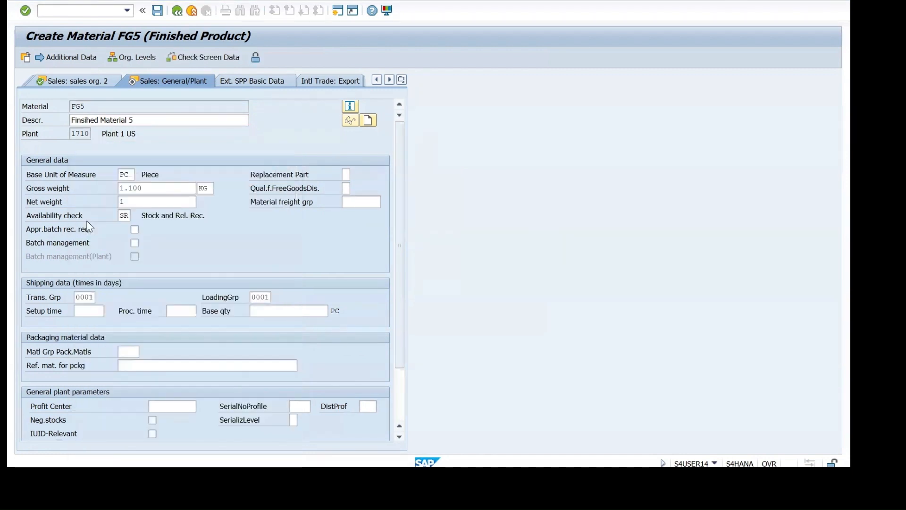
{"action": "left_click", "coordinate": [259, 296]}
{"action": "left_click", "coordinate": [277, 297]}
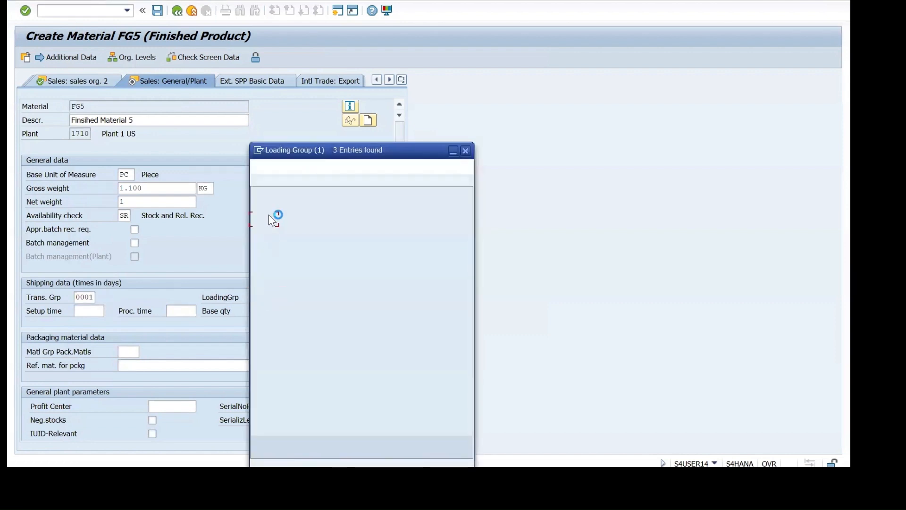
{"action": "double_click", "coordinate": [258, 220]}
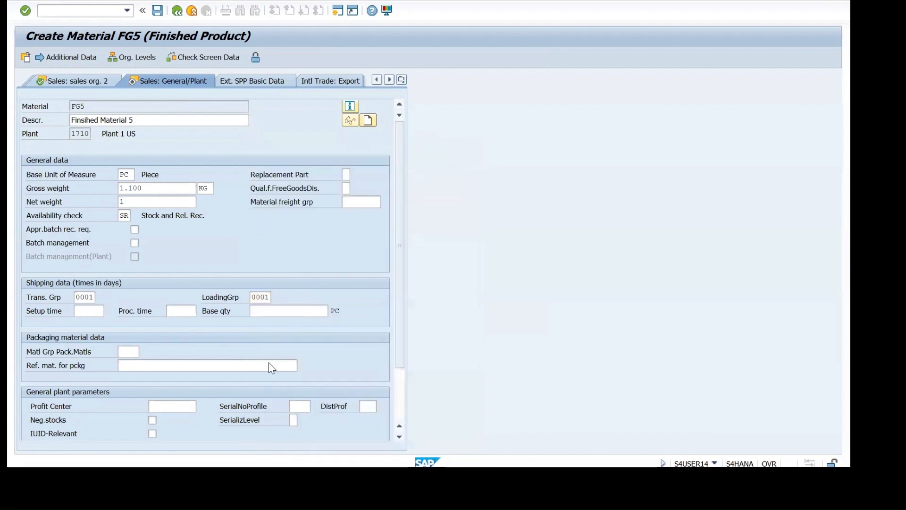
{"action": "key", "text": "Return"}
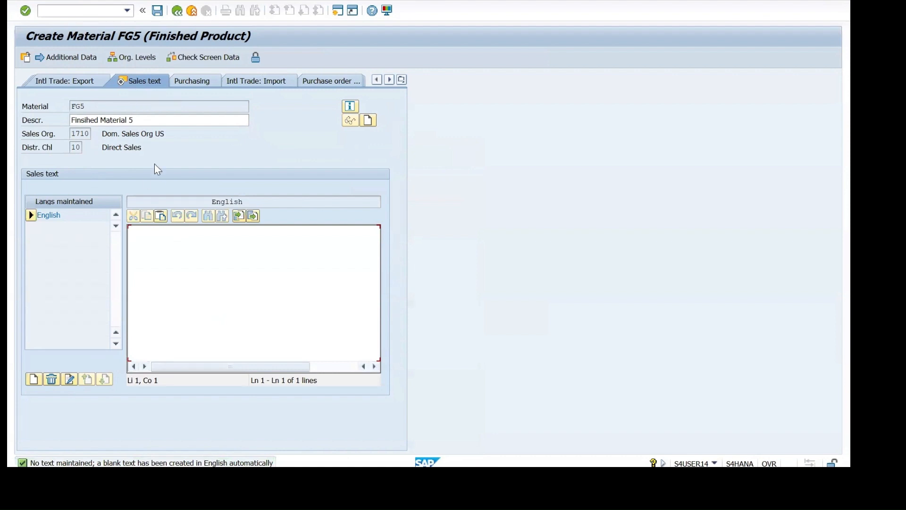
Step: Copy the material description "Finsihed Material 5" into the English sales text
{"action": "left_click_drag", "start_coordinate": [143, 120], "coordinate": [66, 119]}
{"action": "key", "text": "ctrl+c"}
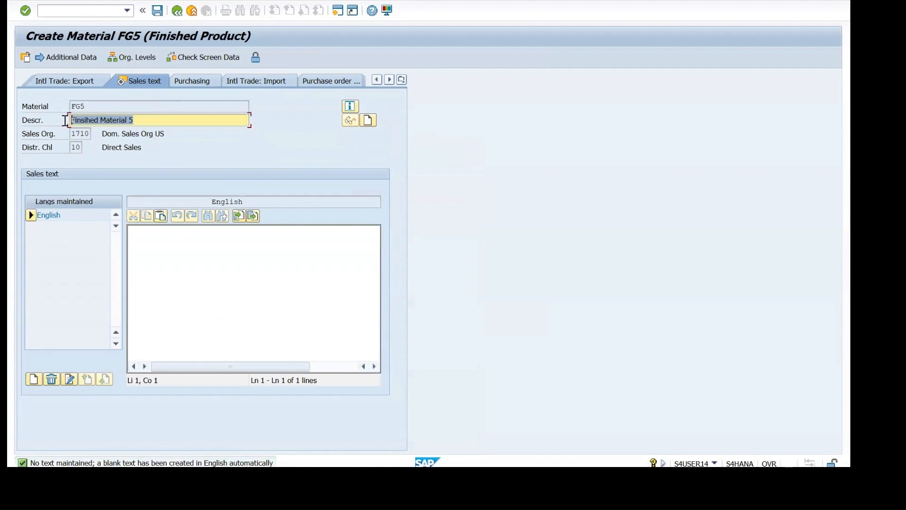
{"action": "left_click", "coordinate": [137, 246]}
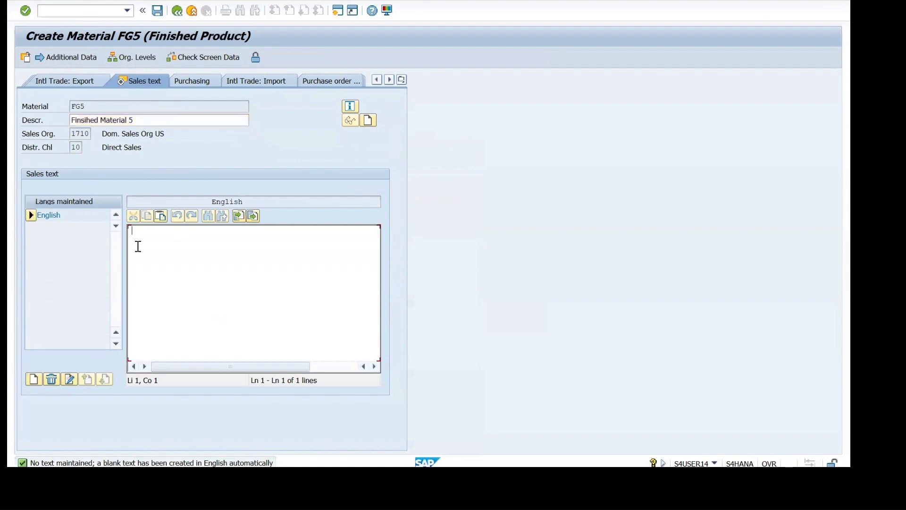
{"action": "key", "text": "super+v"}
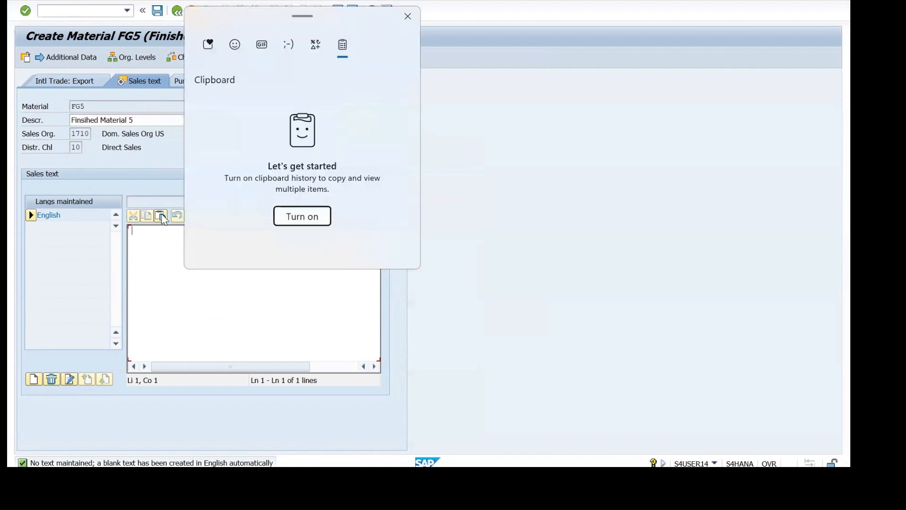
{"action": "left_click", "coordinate": [407, 17]}
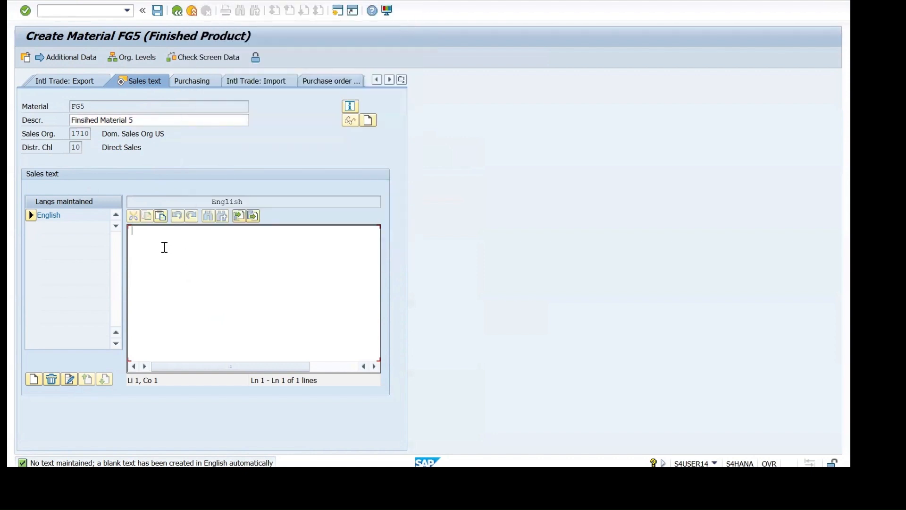
{"action": "key", "text": "ctrl+v"}
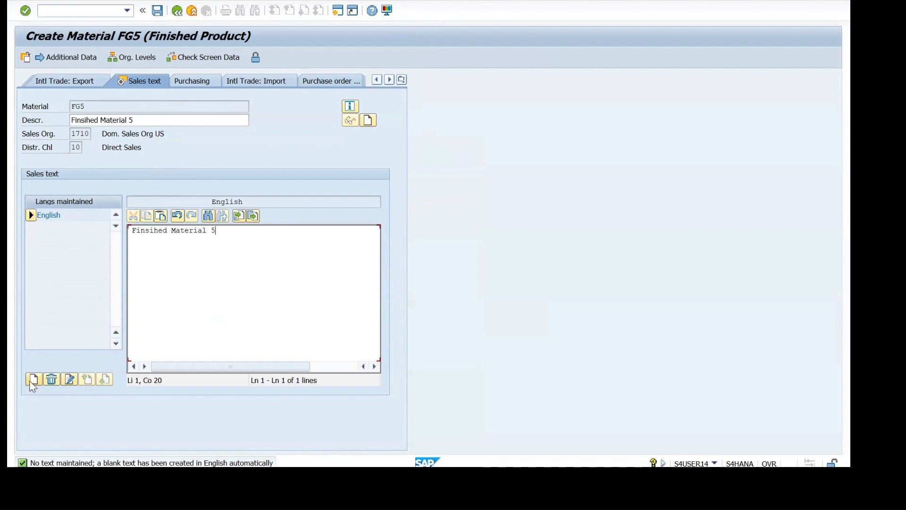
Step: Create a German sales text copied from the English one and continue to the MRP 1 view
{"action": "left_click", "coordinate": [33, 379]}
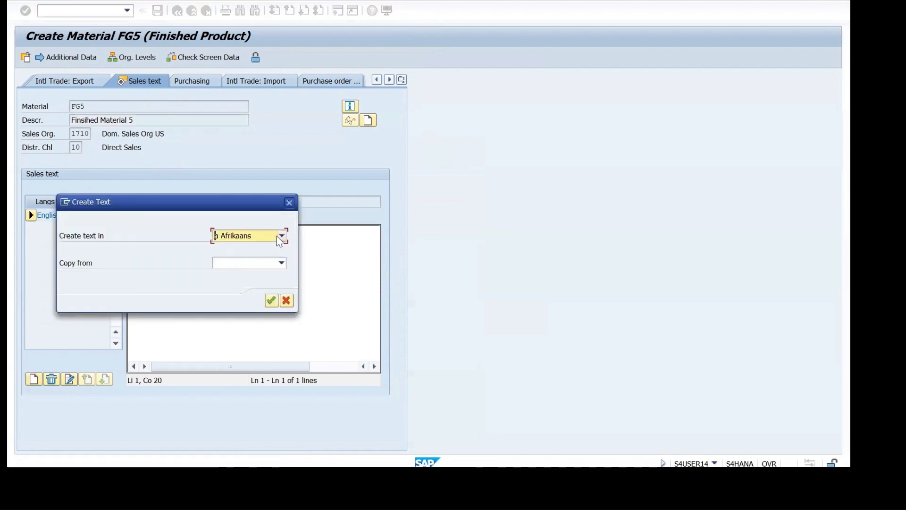
{"action": "left_click", "coordinate": [281, 236]}
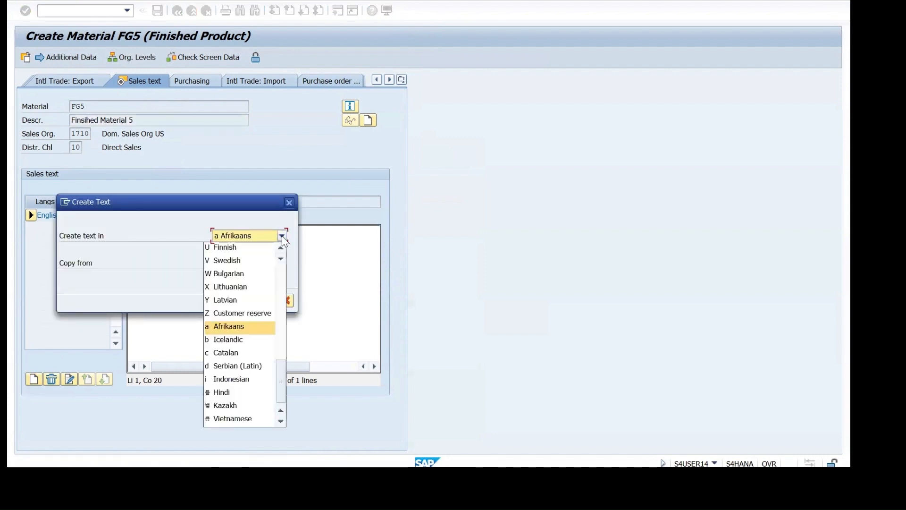
{"action": "key", "text": "d"}
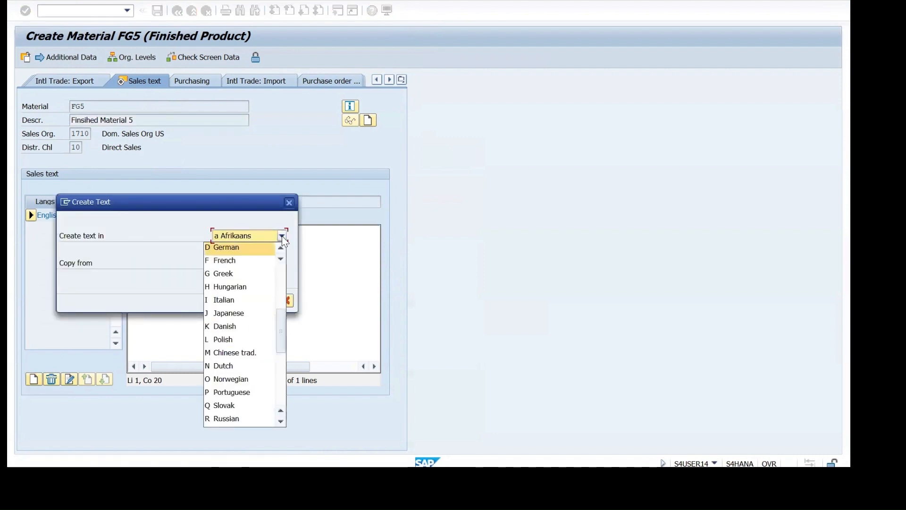
{"action": "left_click", "coordinate": [251, 252]}
{"action": "left_click", "coordinate": [282, 263]}
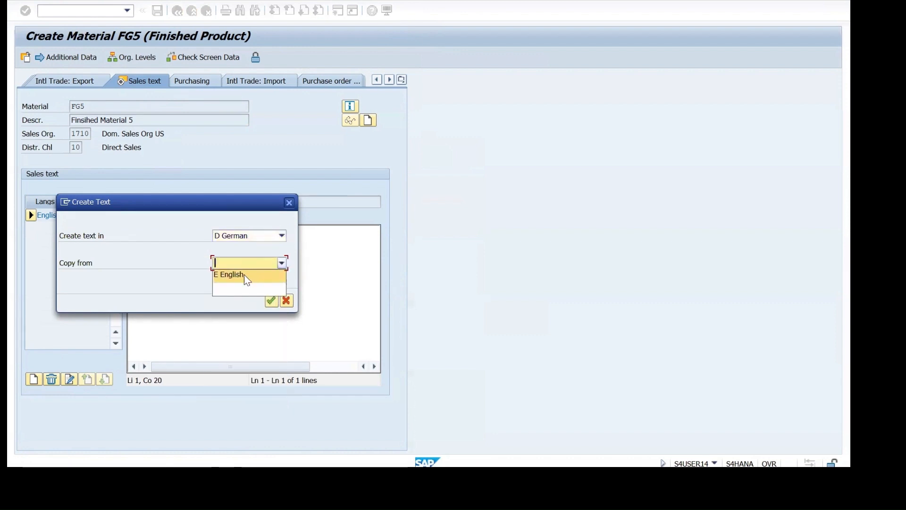
{"action": "left_click", "coordinate": [236, 275]}
{"action": "left_click", "coordinate": [271, 301]}
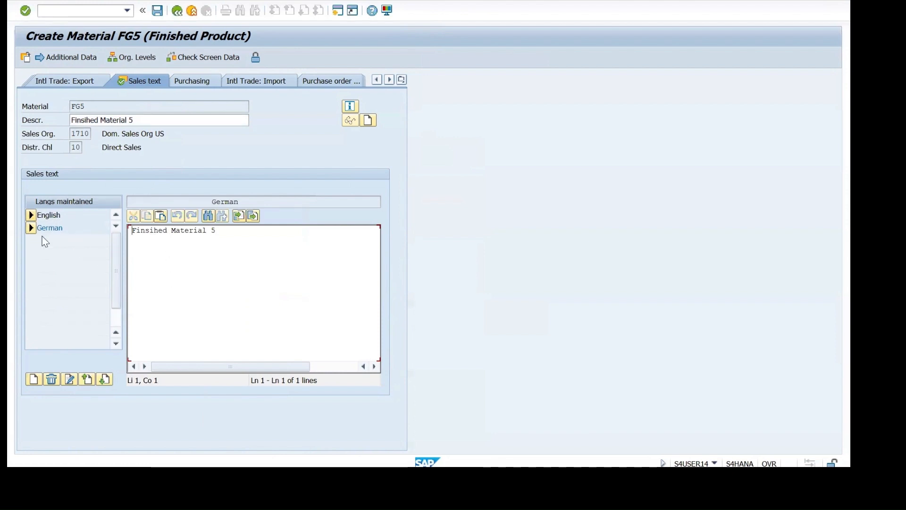
{"action": "left_click", "coordinate": [241, 233]}
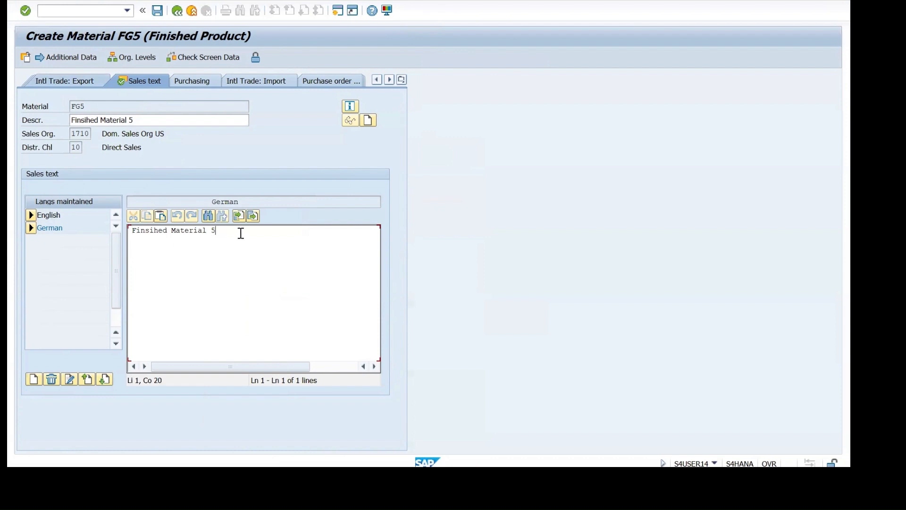
{"action": "left_click", "coordinate": [26, 12]}
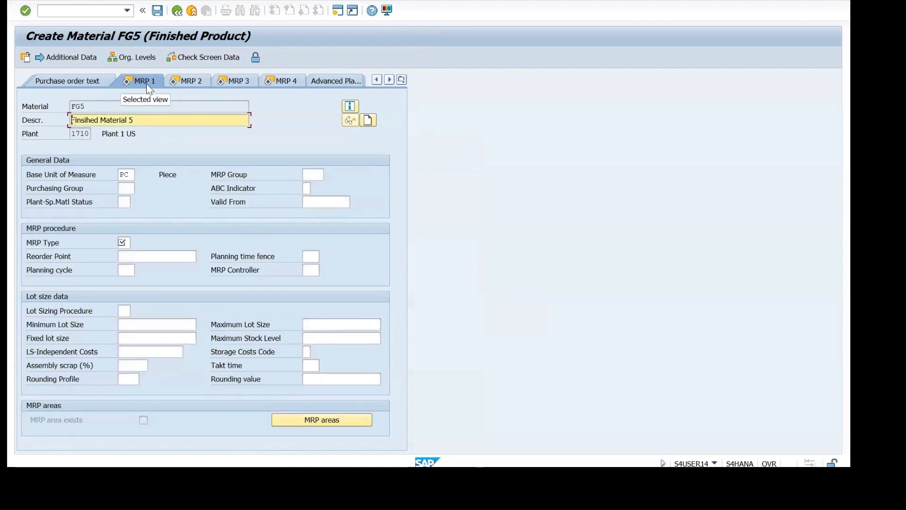
Step: Set the MRP type to PD and the MRP controller to 001 in the MRP procedure data
{"action": "left_click", "coordinate": [124, 242]}
{"action": "left_click", "coordinate": [122, 254]}
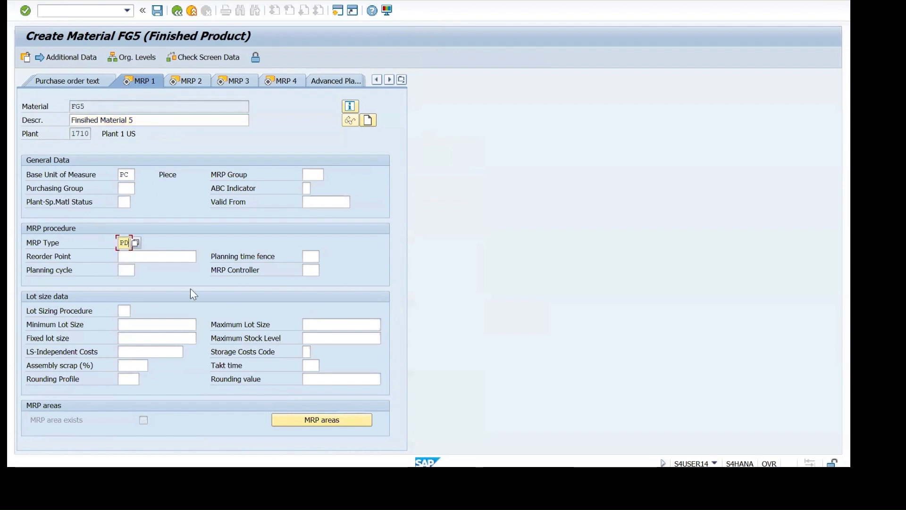
{"action": "left_click", "coordinate": [311, 270]}
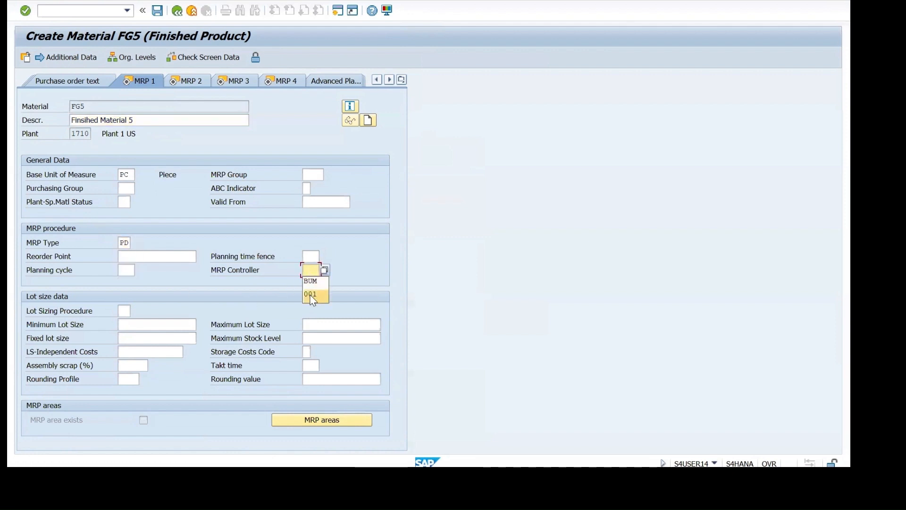
{"action": "left_click", "coordinate": [310, 294]}
Step: Choose a previously used lot sizing procedure in the lot size data and continue to the MRP 2 view
{"action": "left_click", "coordinate": [124, 309]}
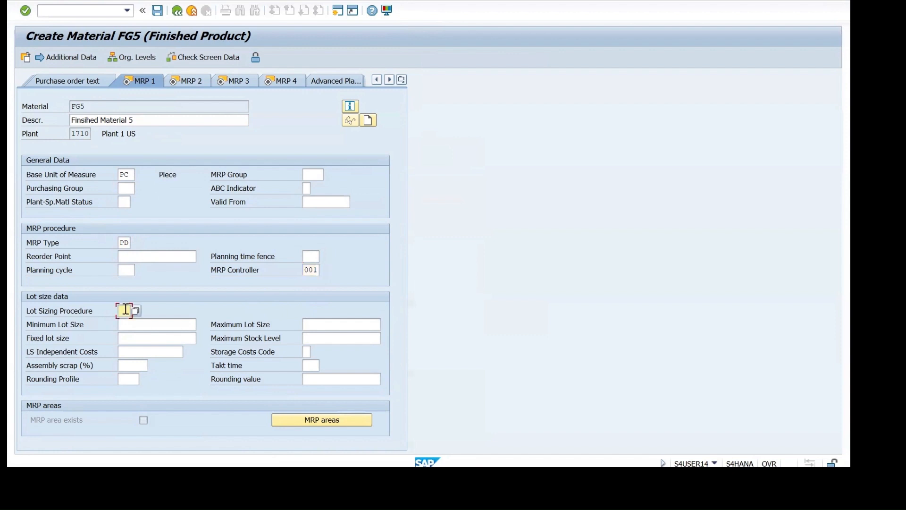
{"action": "left_click", "coordinate": [127, 323]}
{"action": "key", "text": "Return"}
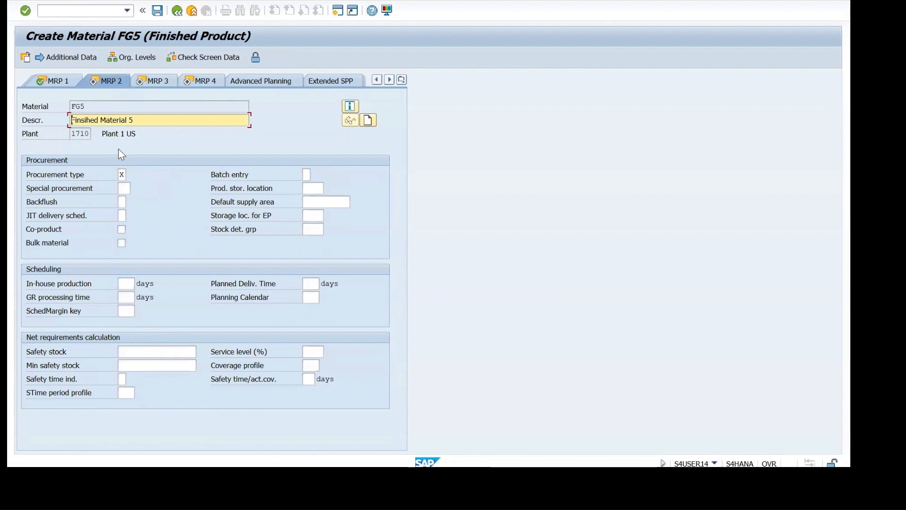
Step: Set the procurement type to E (In-house production) from its possible values and the production storage location to 171A
{"action": "left_click", "coordinate": [123, 174]}
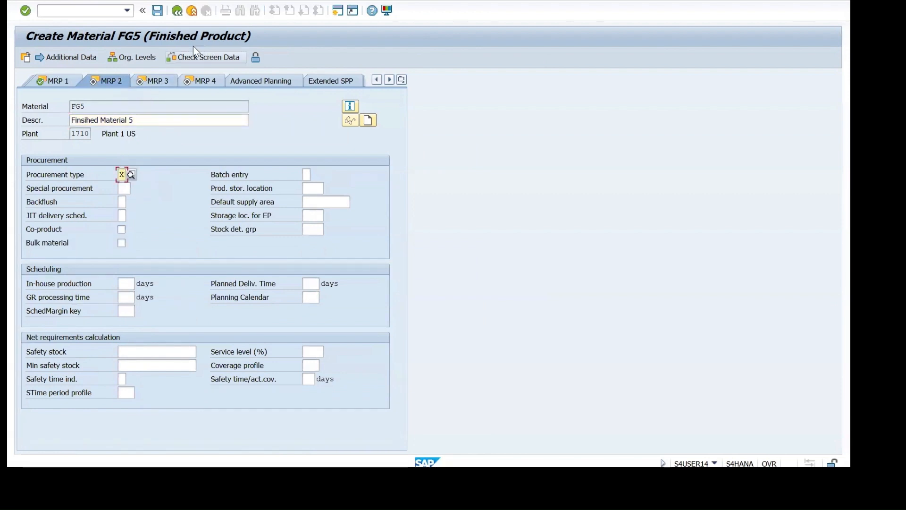
{"action": "left_click", "coordinate": [131, 175]}
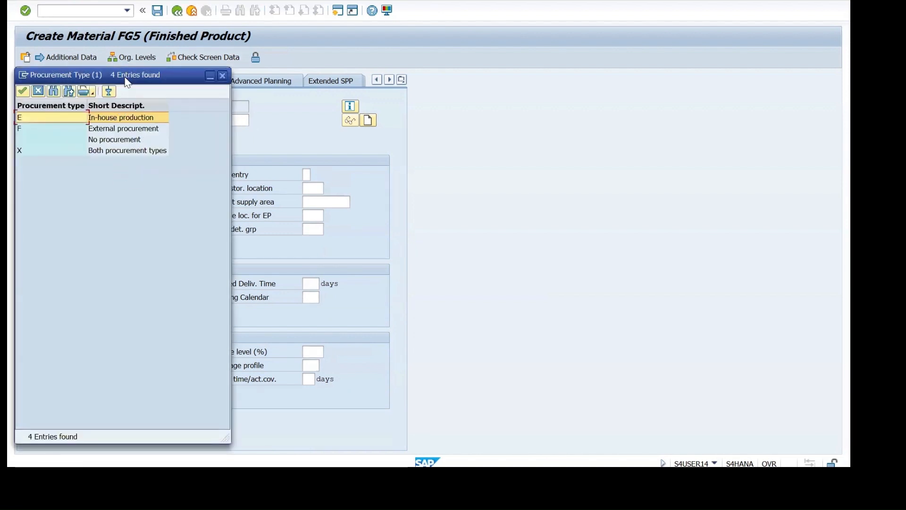
{"action": "left_click_drag", "start_coordinate": [126, 79], "coordinate": [249, 94]}
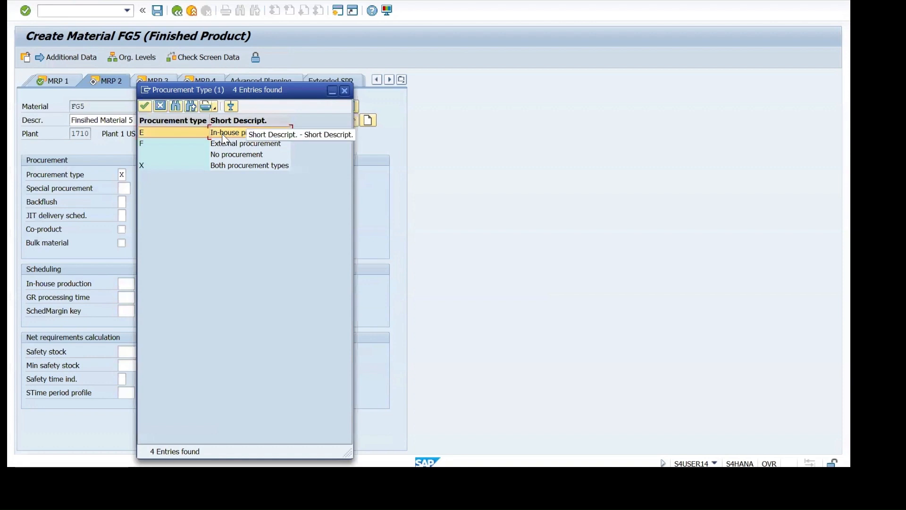
{"action": "double_click", "coordinate": [222, 134]}
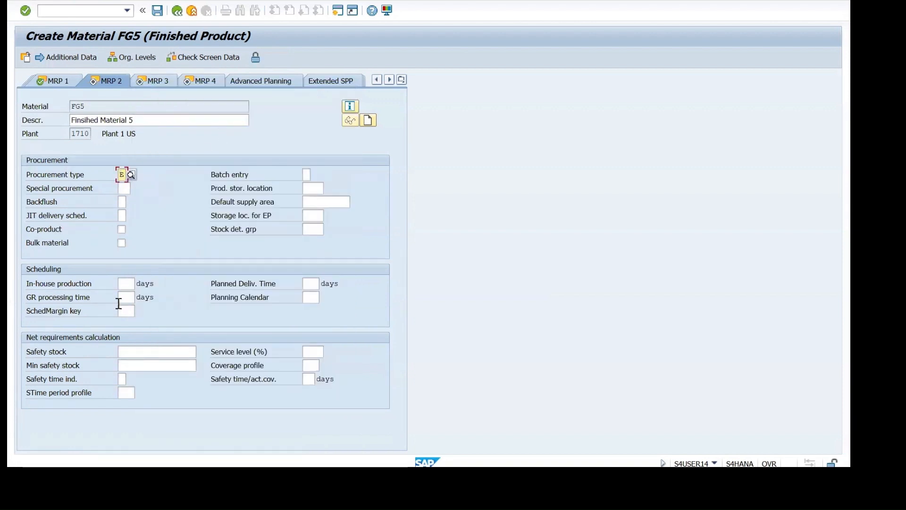
{"action": "left_click", "coordinate": [321, 189]}
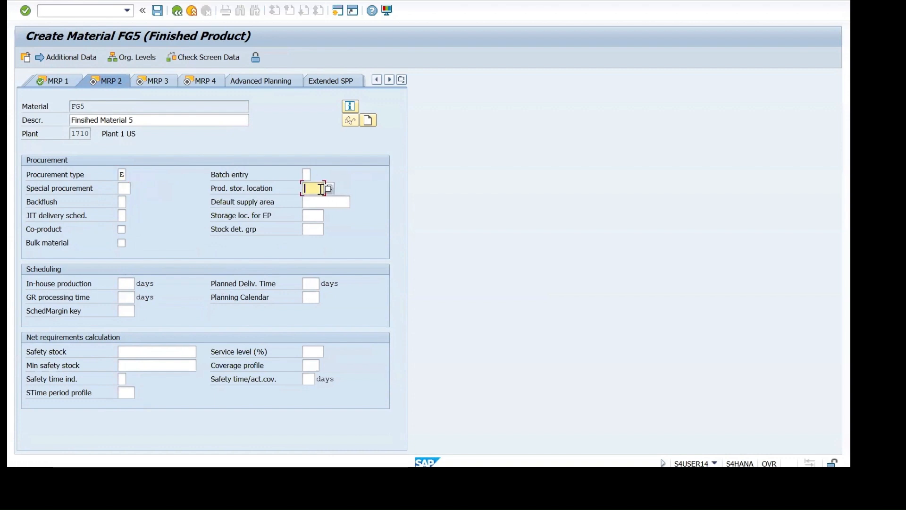
{"action": "type", "text": "171"}
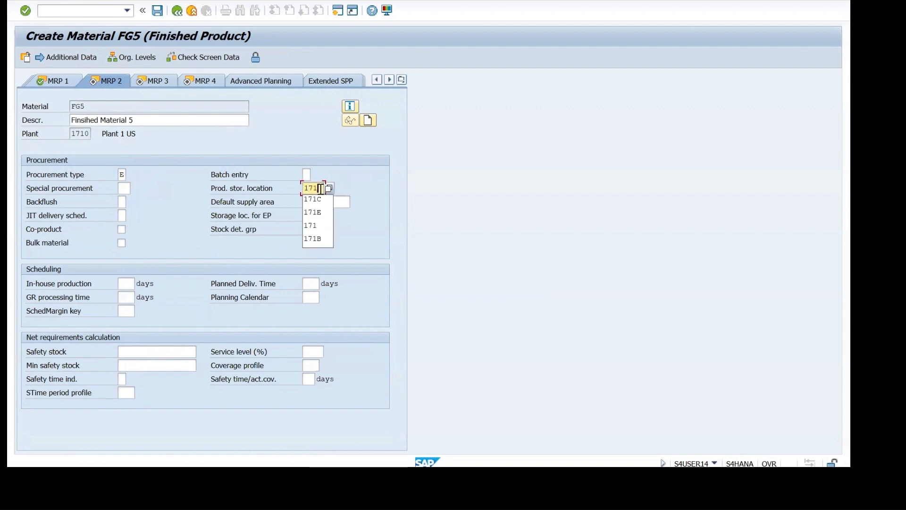
{"action": "type", "text": "A"}
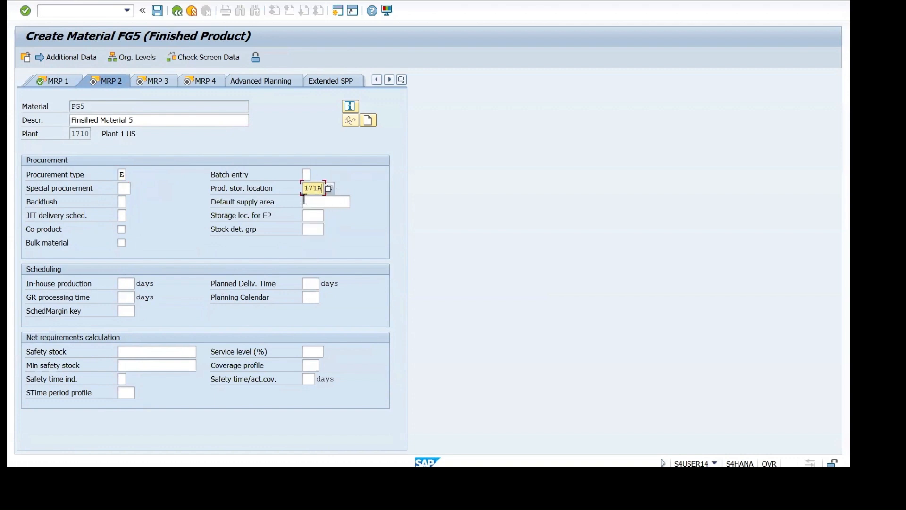
Step: Set both the in-house production time and the GR processing time to 1 day in the scheduling data
{"action": "left_click", "coordinate": [124, 286]}
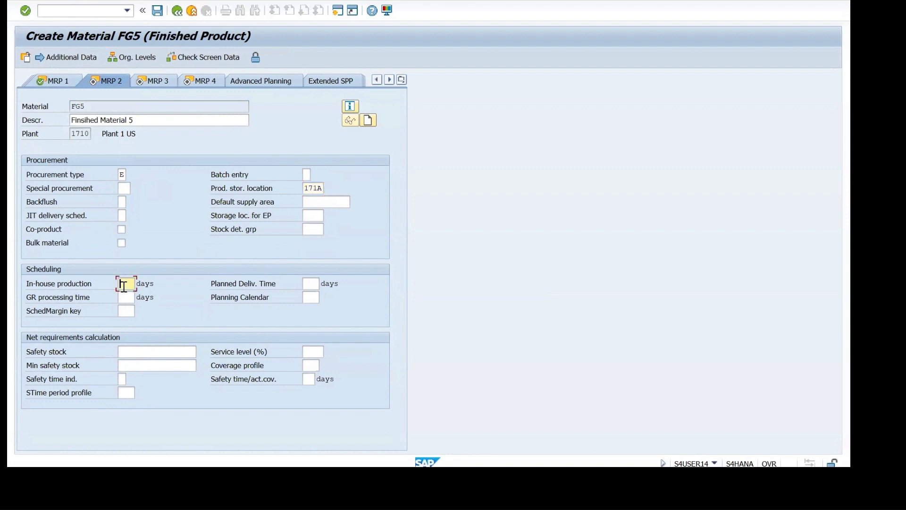
{"action": "type", "text": "1"}
{"action": "left_click", "coordinate": [134, 297]}
{"action": "left_click", "coordinate": [313, 188]}
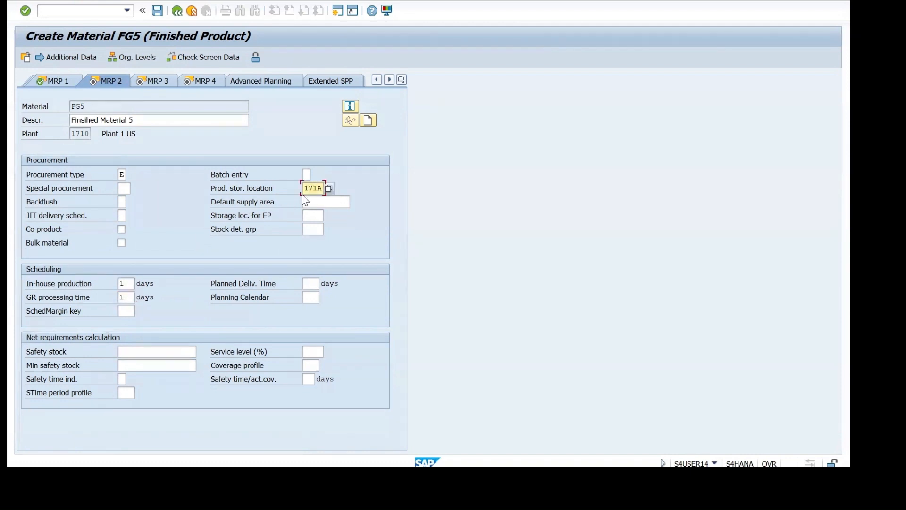
Step: Choose scheduling margin key 000 from the possible values for plant 1710 and continue to the MRP 3 view
{"action": "left_click", "coordinate": [127, 312]}
{"action": "left_click", "coordinate": [140, 312]}
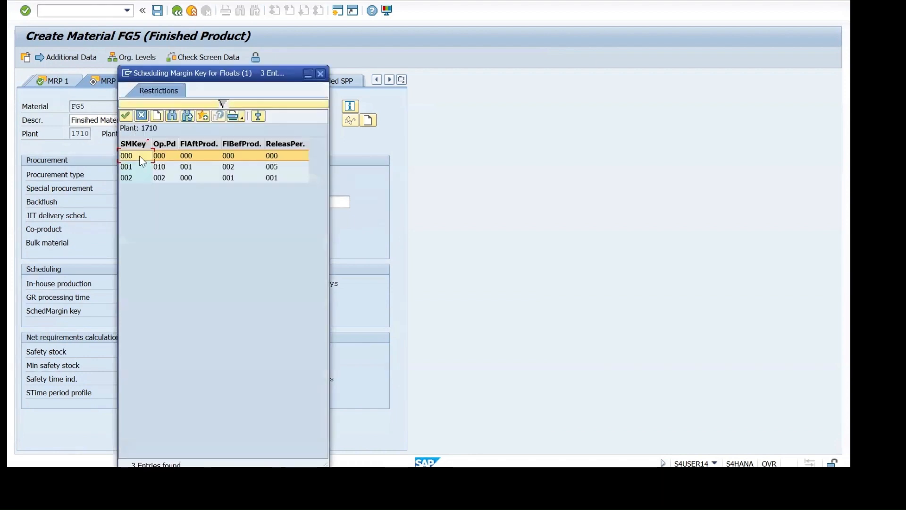
{"action": "double_click", "coordinate": [128, 158]}
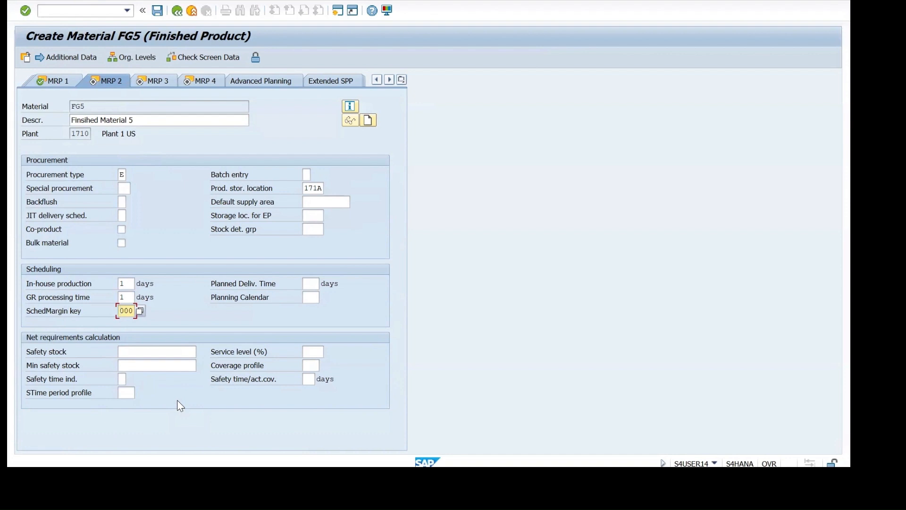
{"action": "key", "text": "Return"}
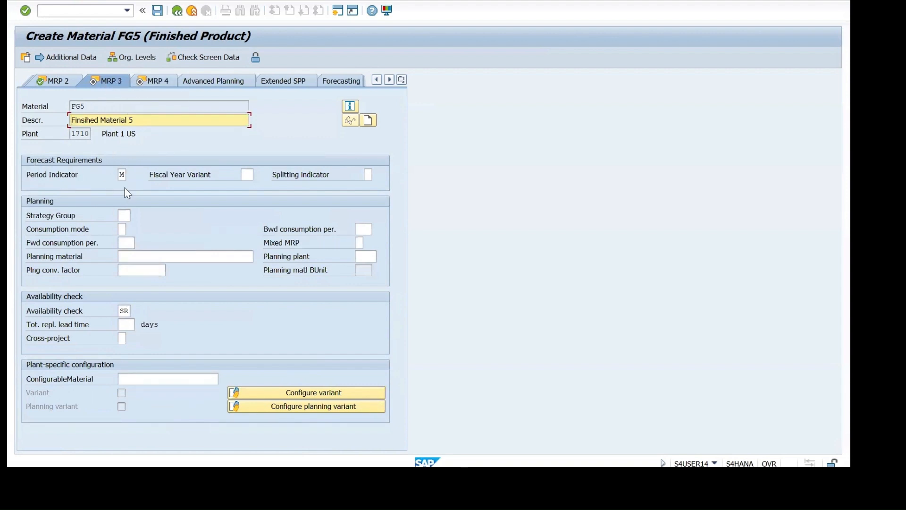
Step: Choose planning strategy group 10 from the possible values and continue to the MRP 4 view
{"action": "left_click", "coordinate": [123, 216]}
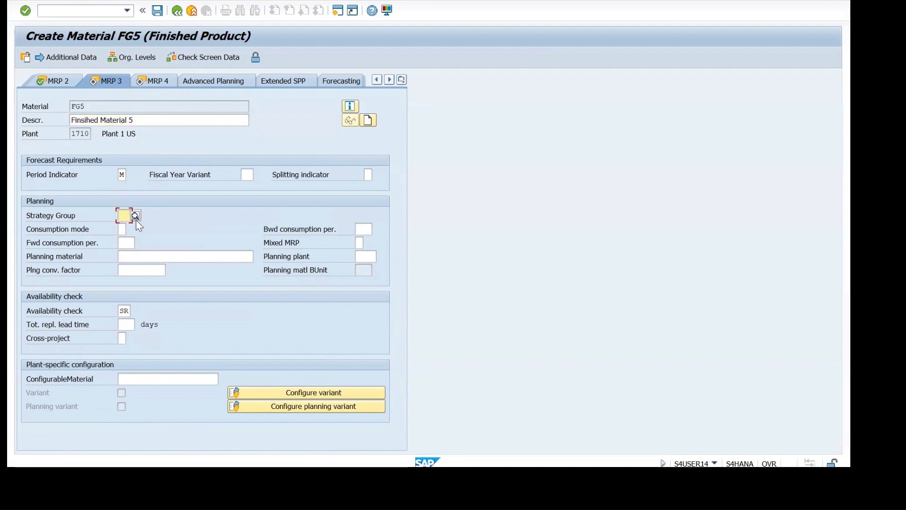
{"action": "left_click", "coordinate": [135, 217]}
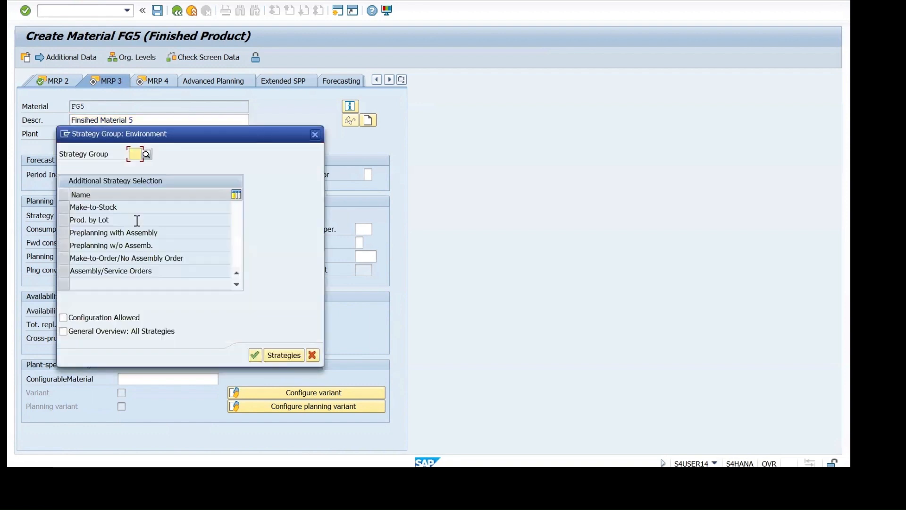
{"action": "left_click", "coordinate": [147, 153]}
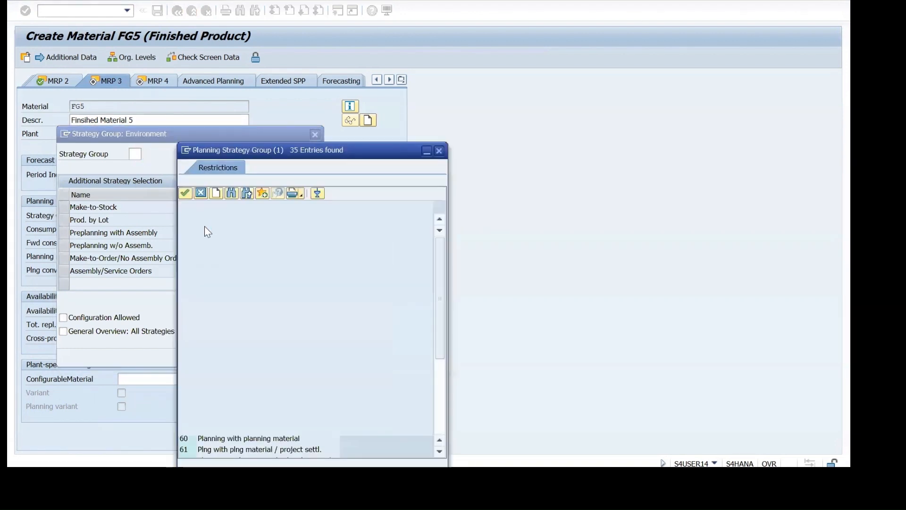
{"action": "double_click", "coordinate": [188, 231]}
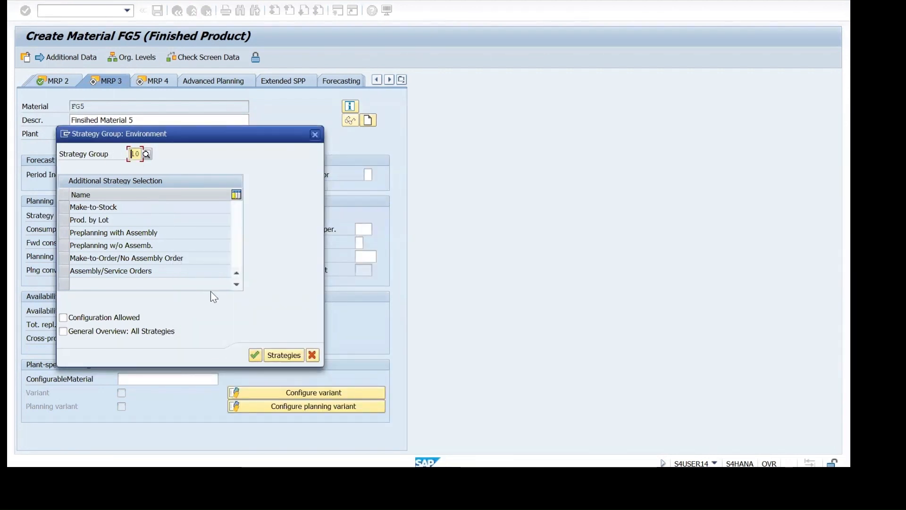
{"action": "left_click", "coordinate": [255, 355]}
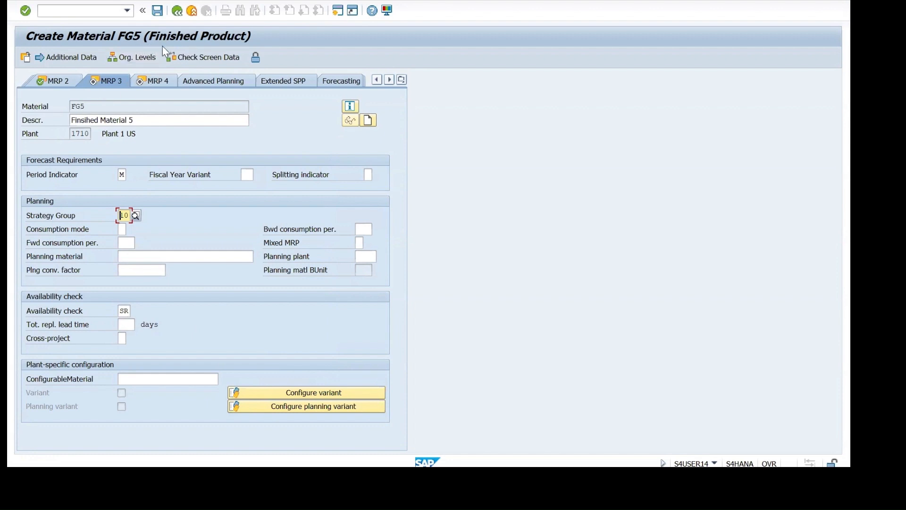
{"action": "key", "text": "Return"}
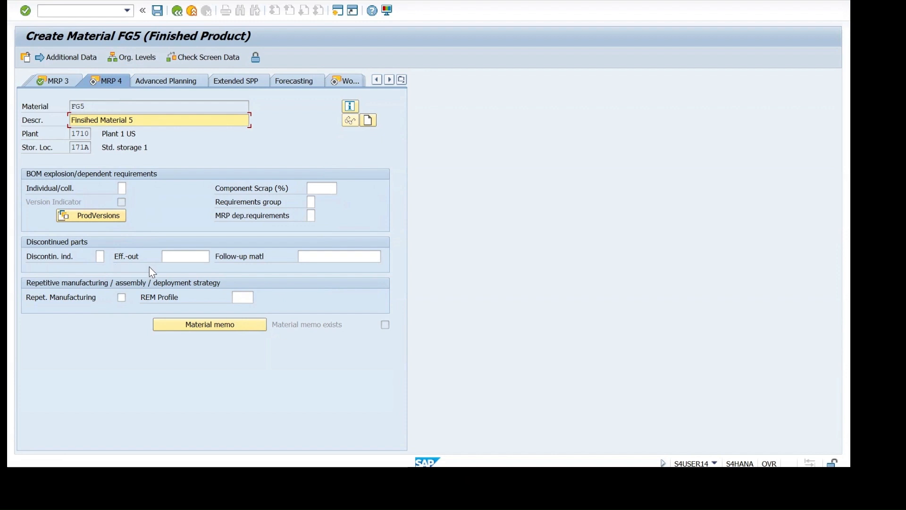
Step: Assign production scheduling profile YB0001 (MTS DI Valuated) in the work scheduling view and continue to the plant data and storage 1 view
{"action": "key", "text": "Return"}
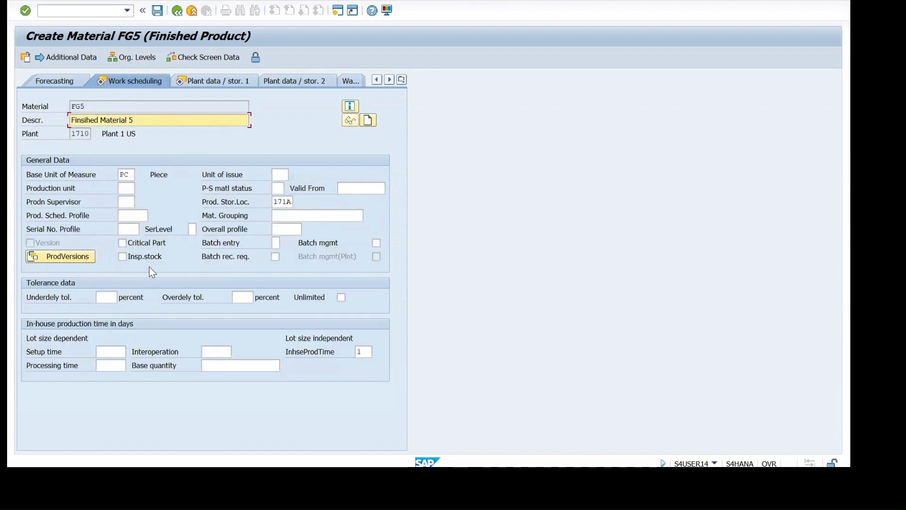
{"action": "left_click", "coordinate": [129, 214]}
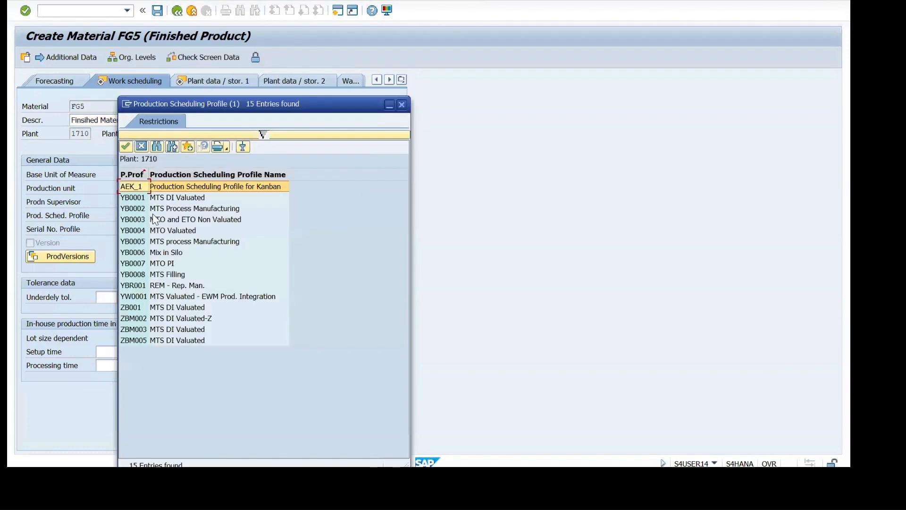
{"action": "double_click", "coordinate": [133, 198]}
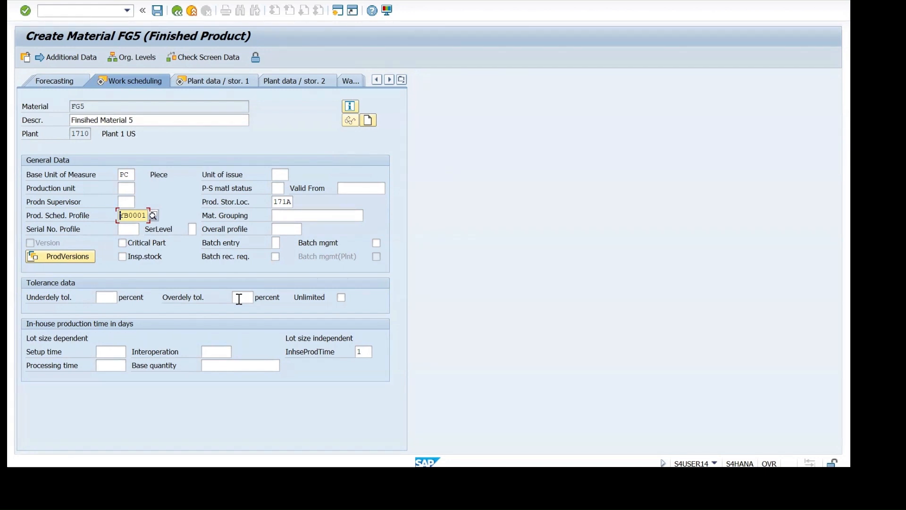
{"action": "key", "text": "Return"}
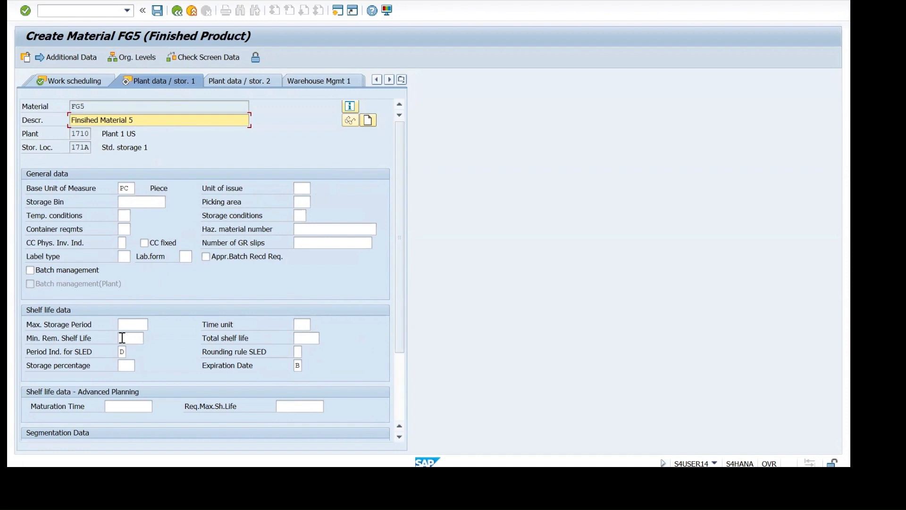
Step: Proceed to the Accounting 1 view and set the valuation class to 7920 (Finished Goods) from its possible values
{"action": "key", "text": "Return"}
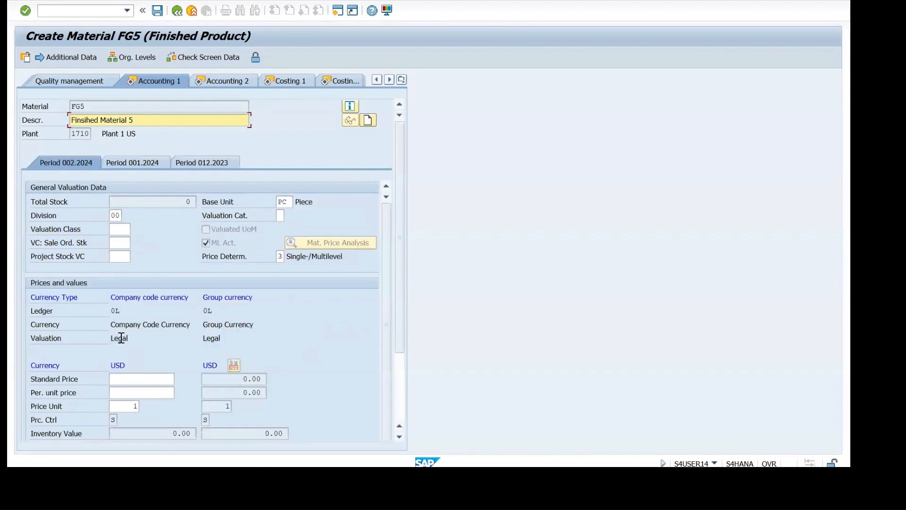
{"action": "left_click", "coordinate": [120, 229]}
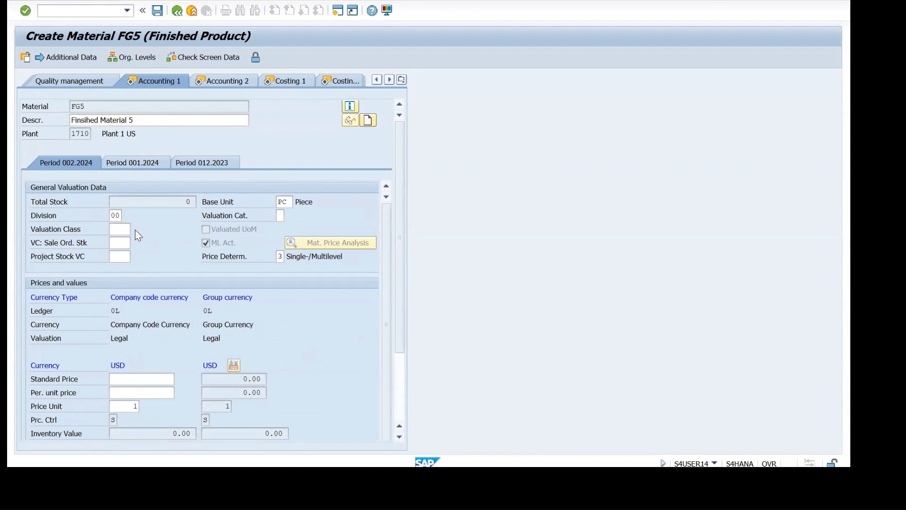
{"action": "left_click", "coordinate": [134, 229]}
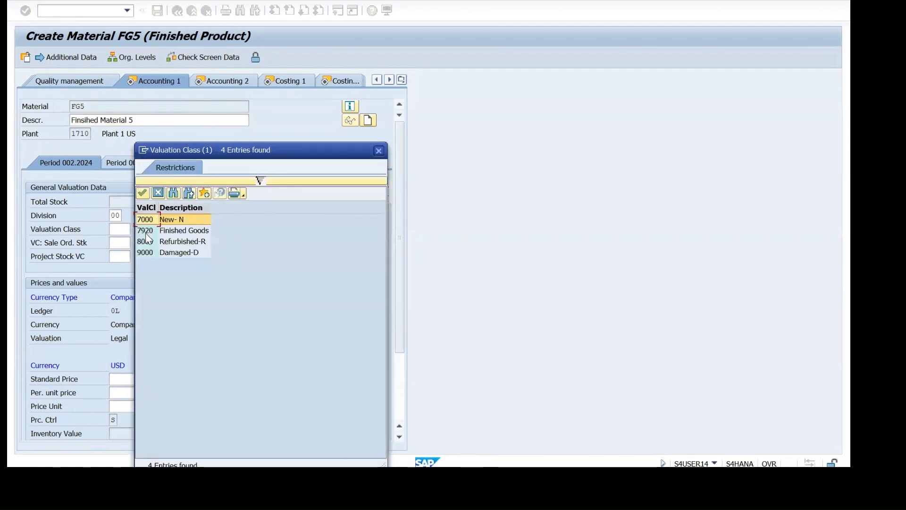
{"action": "left_click", "coordinate": [146, 233]}
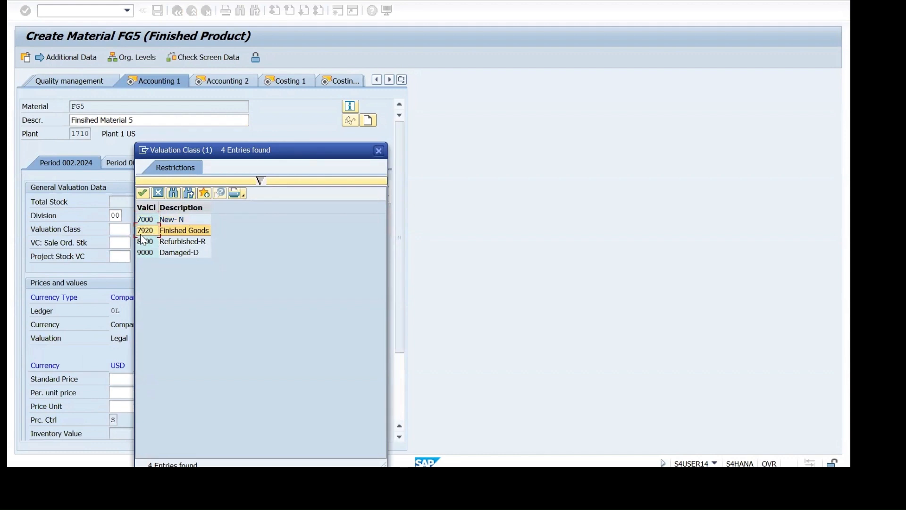
{"action": "double_click", "coordinate": [141, 234]}
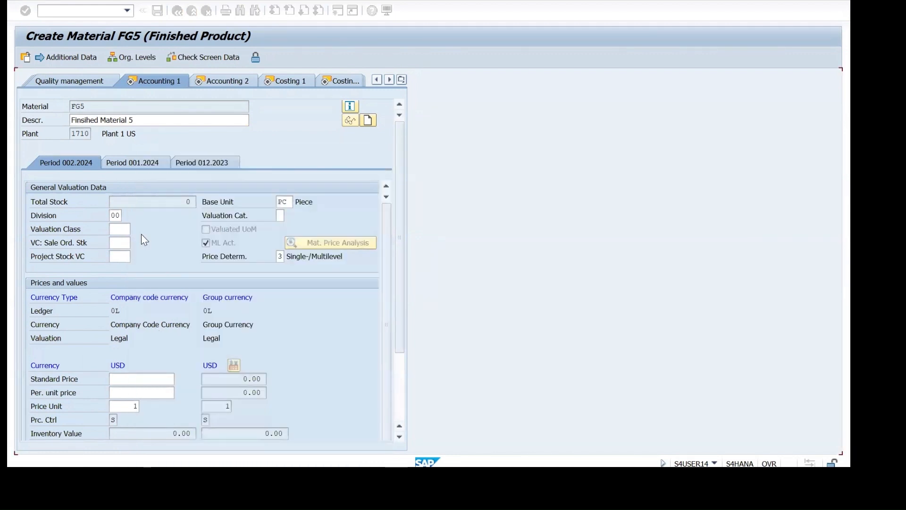
Step: Set the standard price to 100 USD and continue past Accounting 2, left empty, to the Costing 1 view
{"action": "left_click", "coordinate": [131, 378]}
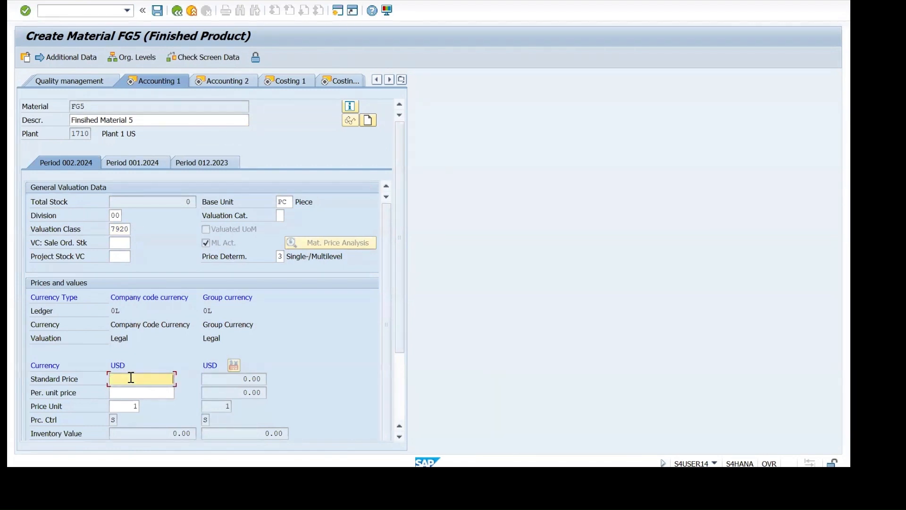
{"action": "type", "text": "100"}
{"action": "key", "text": "Return"}
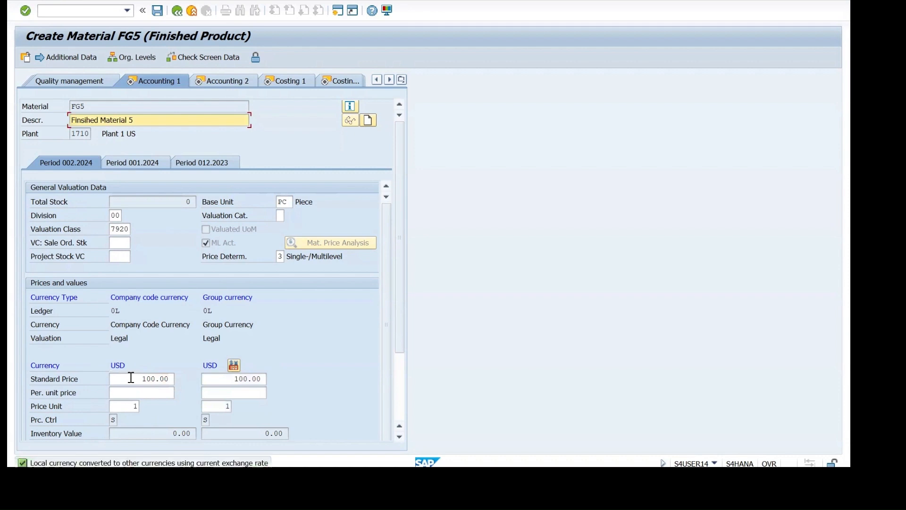
{"action": "key", "text": "Return"}
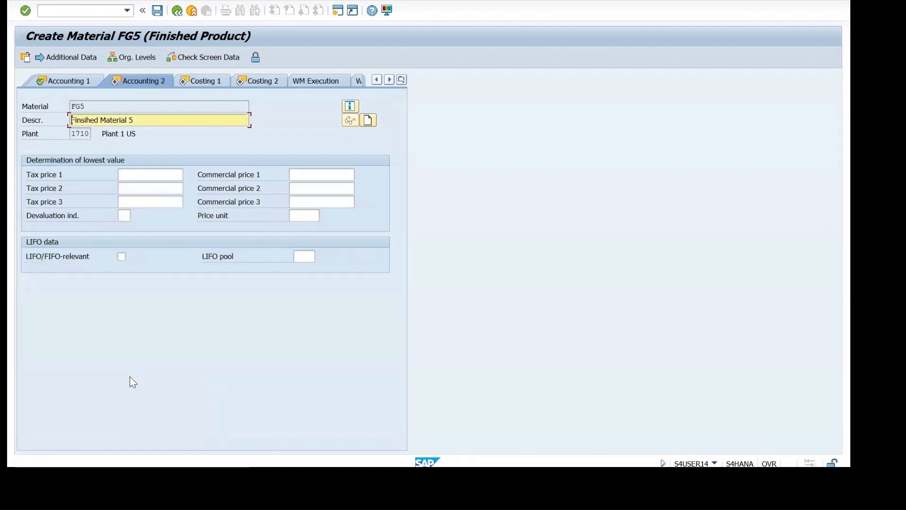
{"action": "key", "text": "Return"}
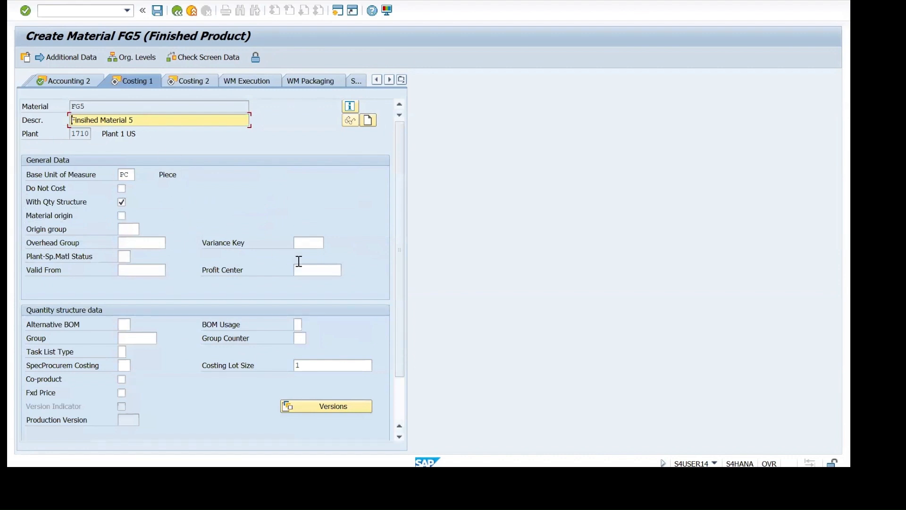
Step: Assign profit center YB110 in Costing 1, then continue past Costing 2 and save the material
{"action": "left_click", "coordinate": [309, 272]}
{"action": "type", "text": "YB110"}
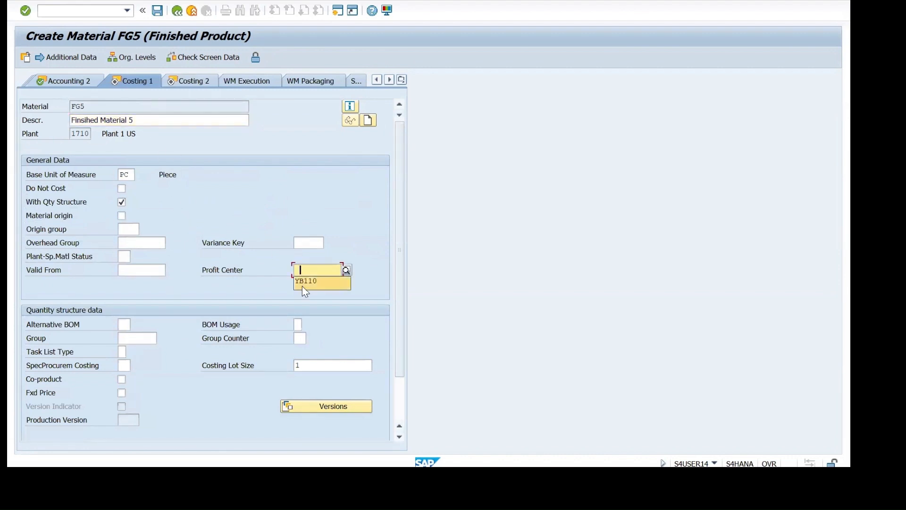
{"action": "left_click", "coordinate": [302, 286]}
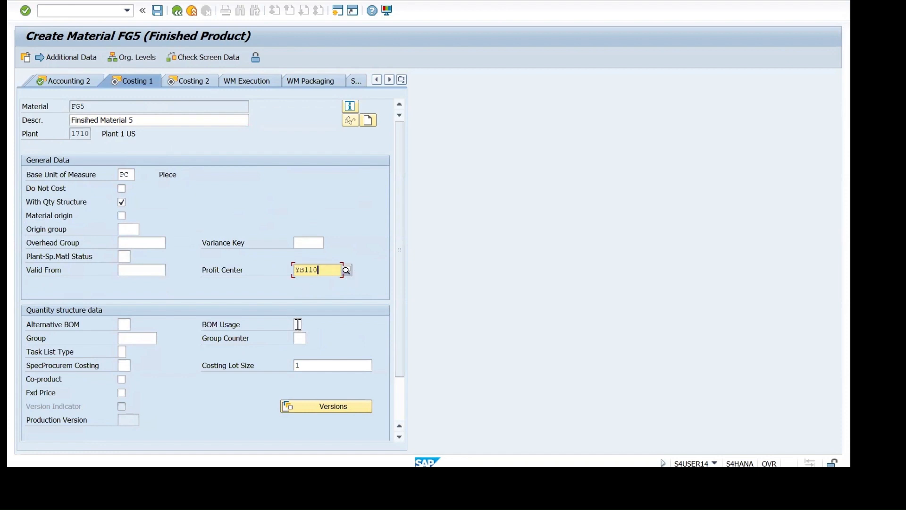
{"action": "key", "text": "Return"}
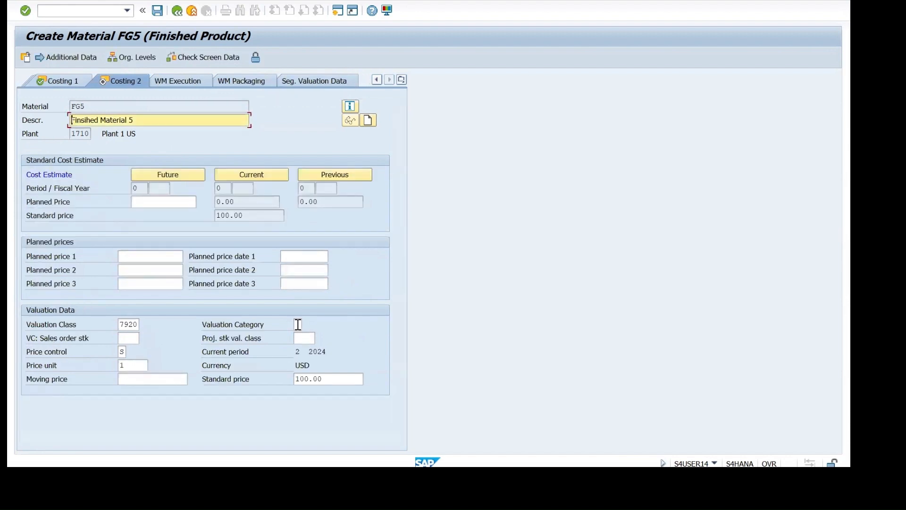
{"action": "key", "text": "Return"}
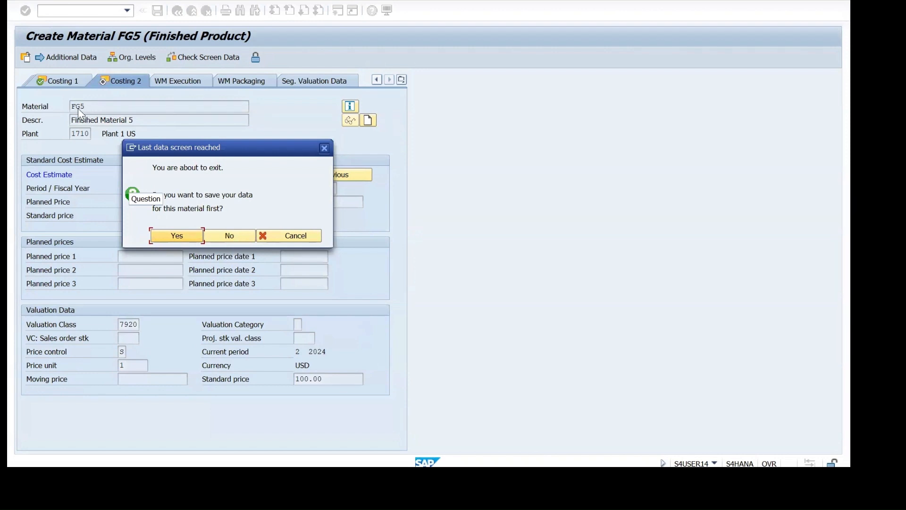
{"action": "left_click", "coordinate": [163, 236]}
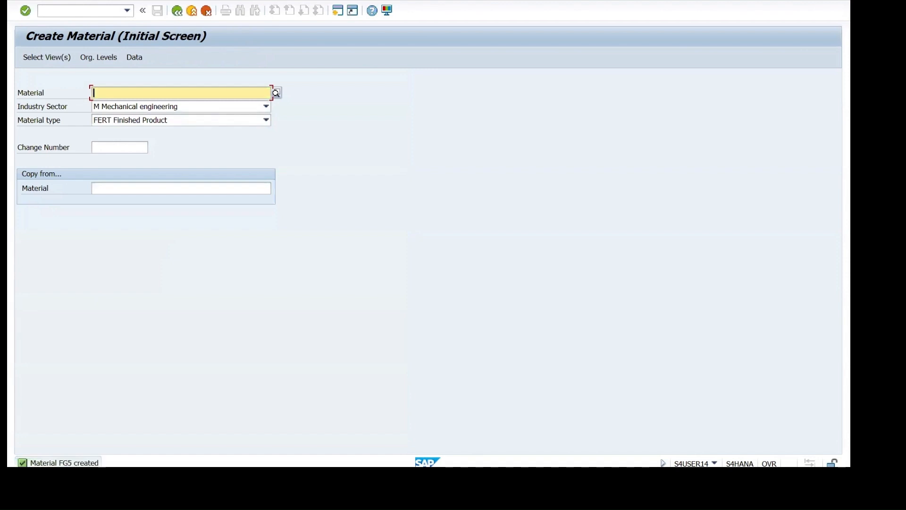
Step: Switch to the Display Material transaction MM03
{"action": "left_click", "coordinate": [65, 14]}
{"action": "type", "text": "/N "}
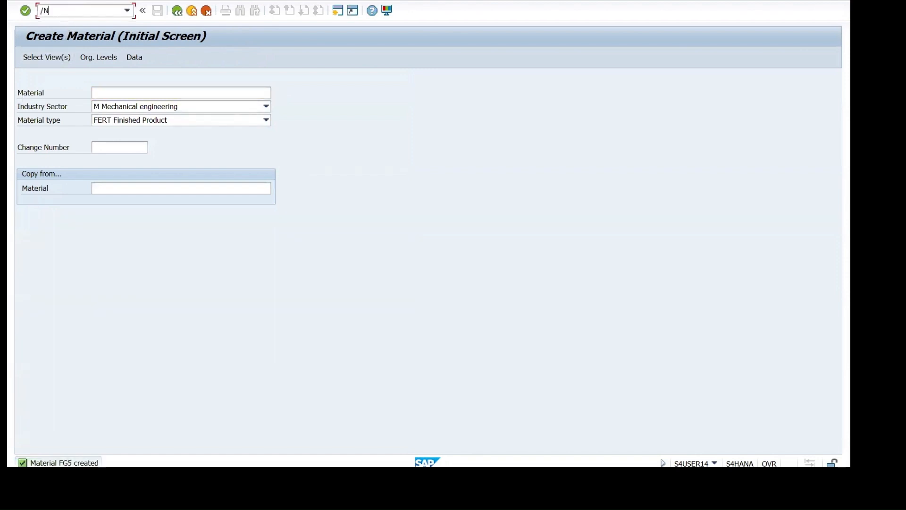
{"action": "type", "text": "M"}
{"action": "key", "text": "BackSpace"}
{"action": "type", "text": "MM03"}
{"action": "key", "text": "Return"}
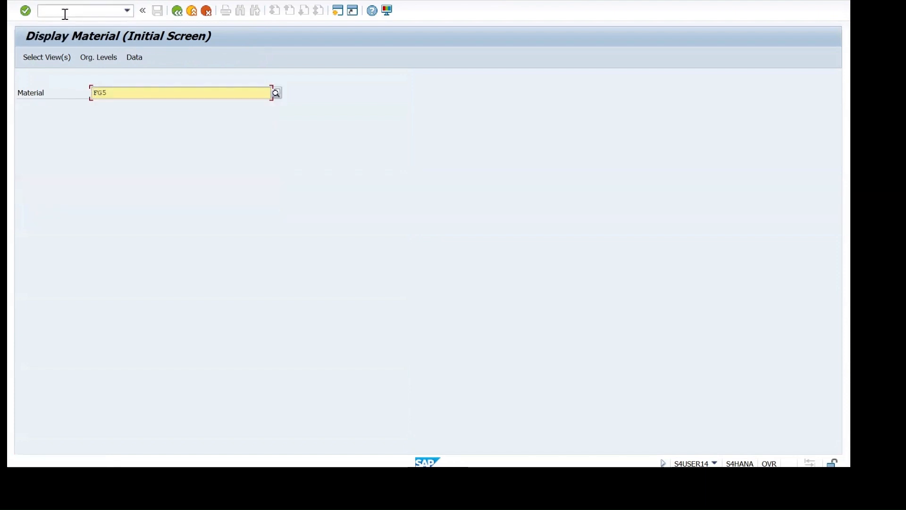
Step: Display material FG5 with the preselected views, correcting the storage location to 171A in the organizational levels
{"action": "key", "text": "Return"}
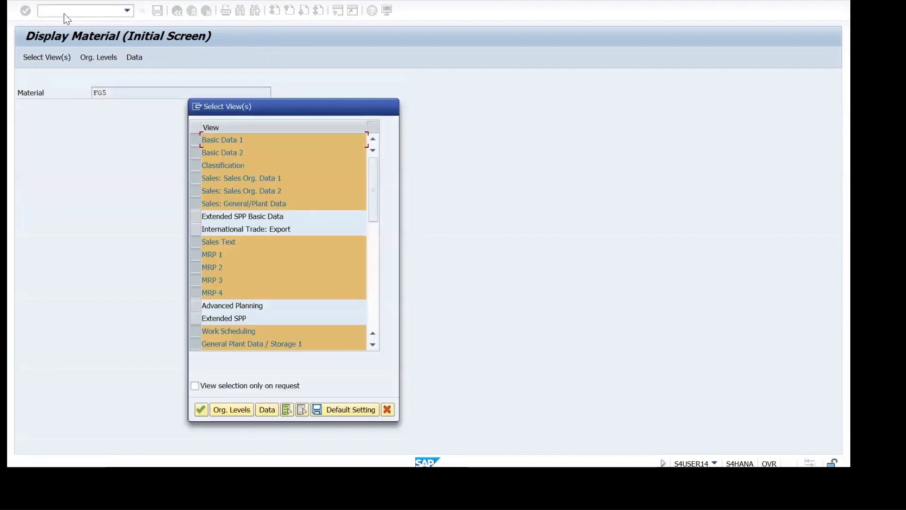
{"action": "key", "text": "Return"}
{"action": "key", "text": "Return"}
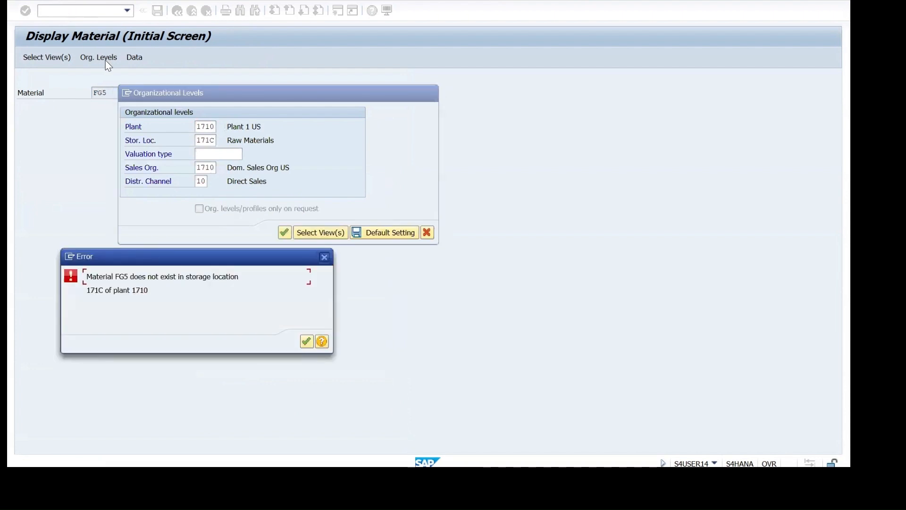
{"action": "left_click", "coordinate": [324, 257]}
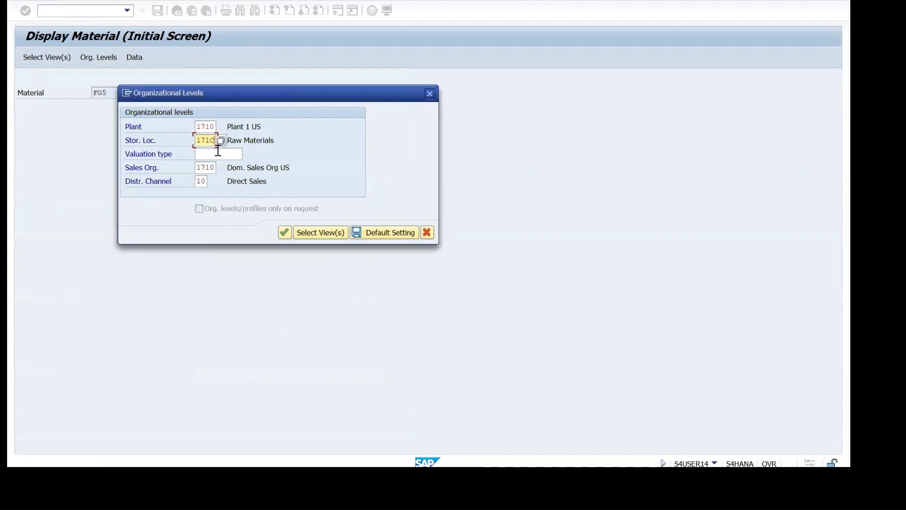
{"action": "key", "text": "BackSpace"}
{"action": "type", "text": "a"}
{"action": "left_click", "coordinate": [288, 231]}
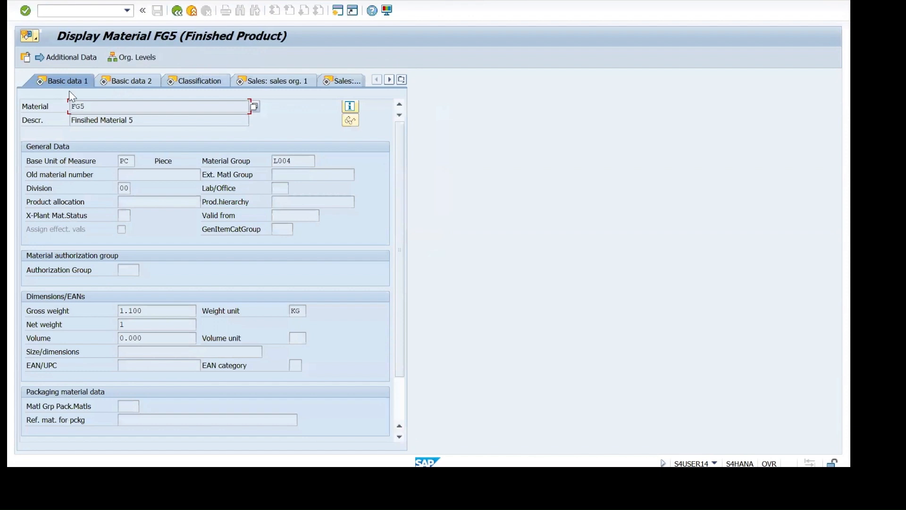
Step: Examine the info window of FG5 for its industry sector, material type, creation data and maintenance status
{"action": "left_click", "coordinate": [351, 106]}
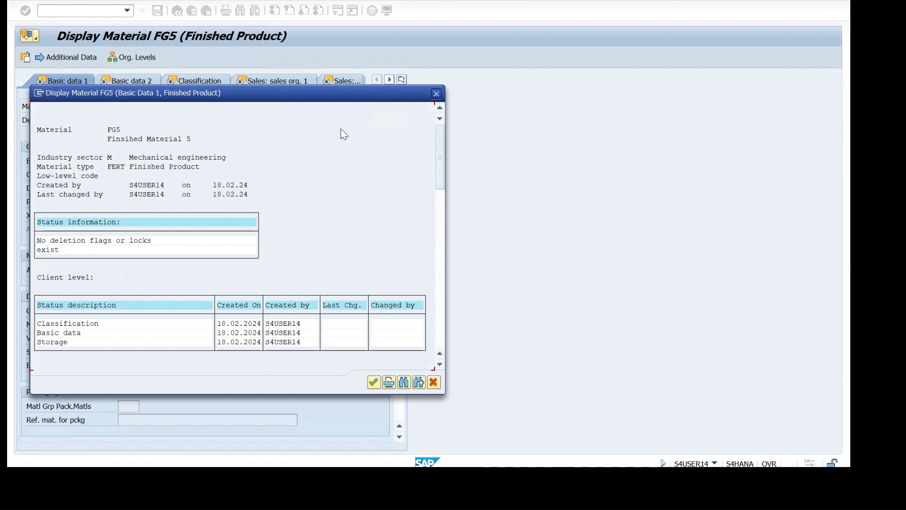
{"action": "left_click", "coordinate": [436, 93]}
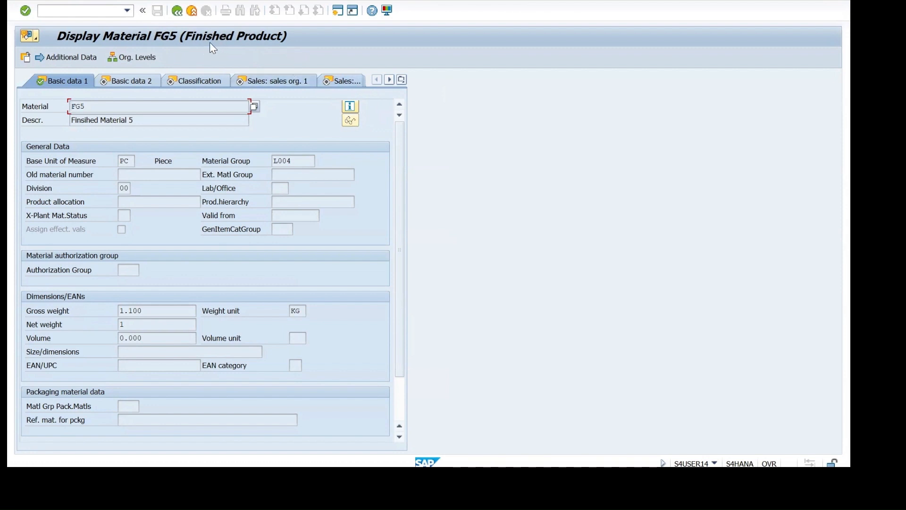
{"action": "left_click", "coordinate": [348, 108]}
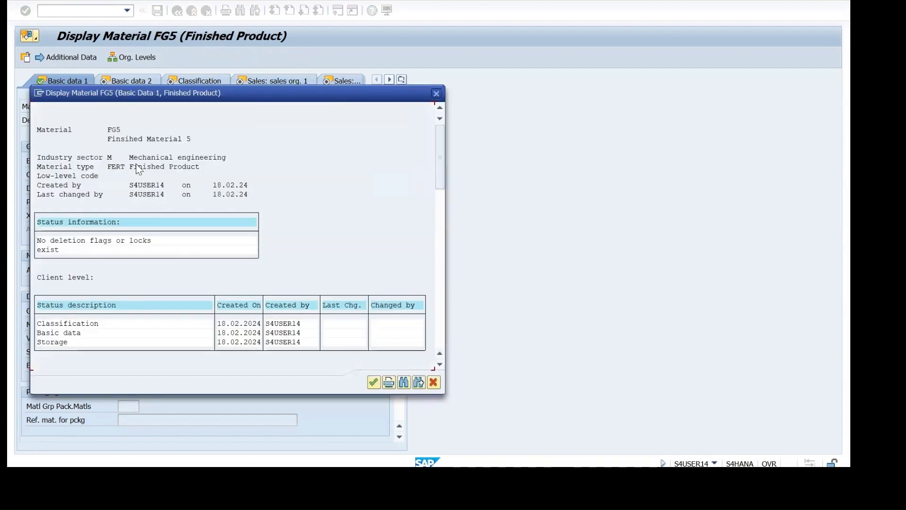
{"action": "left_click", "coordinate": [436, 94]}
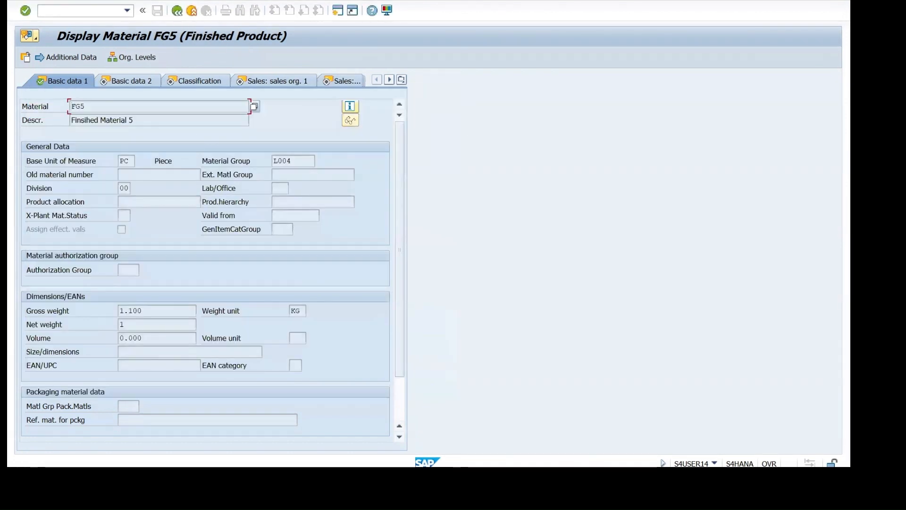
{"action": "left_click", "coordinate": [66, 8]}
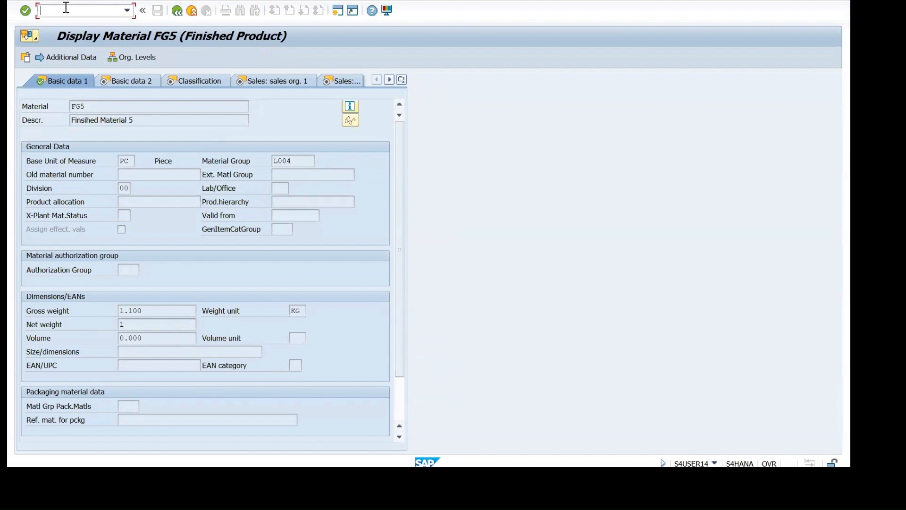
{"action": "type", "text": "/n mm0"}
{"action": "key", "text": "Return"}
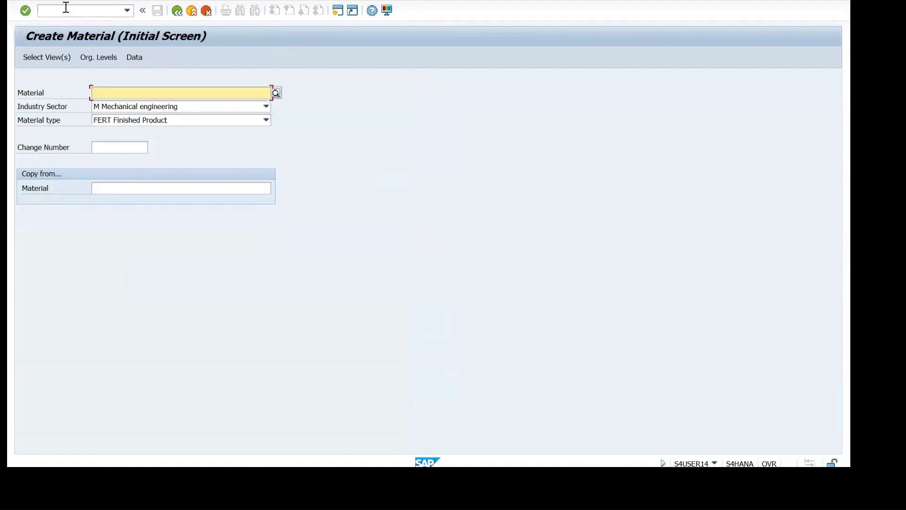
{"action": "left_click", "coordinate": [113, 94]}
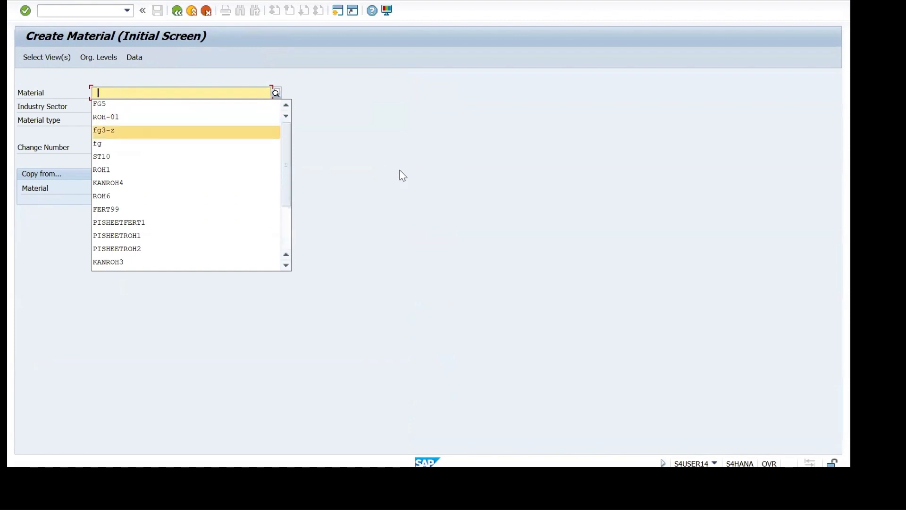
{"action": "left_click", "coordinate": [401, 174]}
Step: Go to the Materials List transaction MM60 and clear the material number from the selection criteria
{"action": "left_click", "coordinate": [62, 8]}
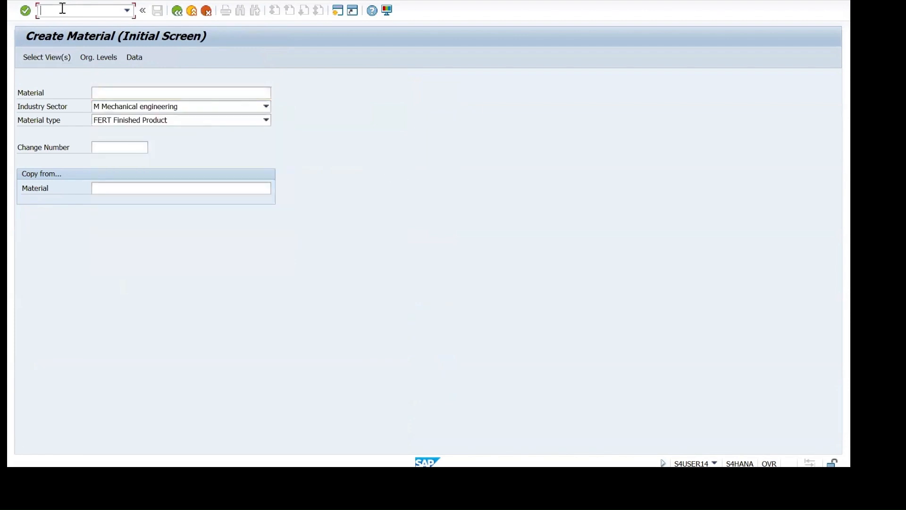
{"action": "type", "text": "/n mm60"}
{"action": "key", "text": "Return"}
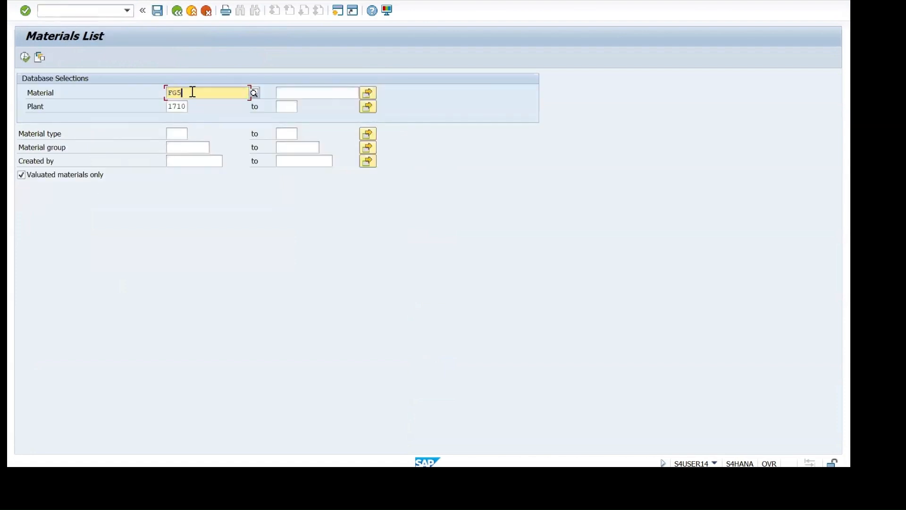
{"action": "left_click", "coordinate": [193, 92]}
{"action": "key", "text": "BackSpace"}
{"action": "key", "text": "BackSpace"}
{"action": "key", "text": "BackSpace"}
Step: List the materials of type roh created by the logged-on user and check the ROH1 and ROH6 entries
{"action": "left_click", "coordinate": [181, 135]}
{"action": "left_click", "coordinate": [183, 134]}
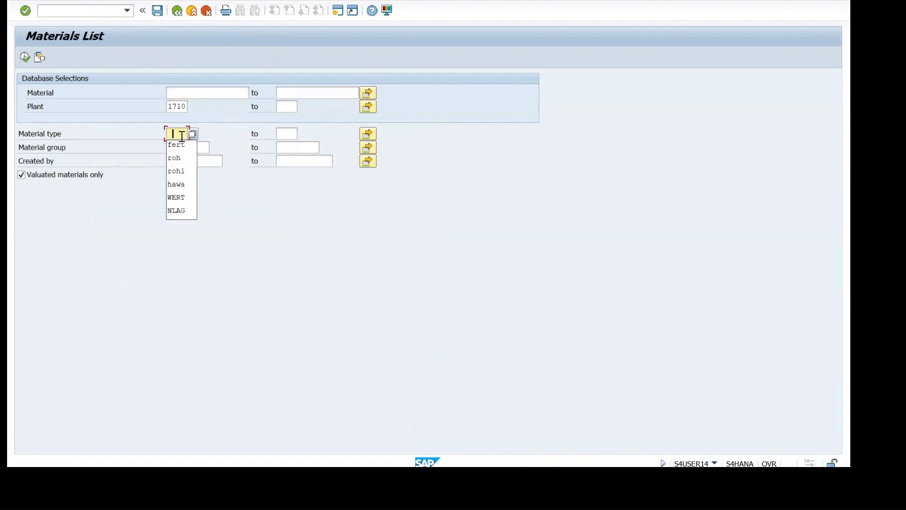
{"action": "left_click", "coordinate": [180, 157]}
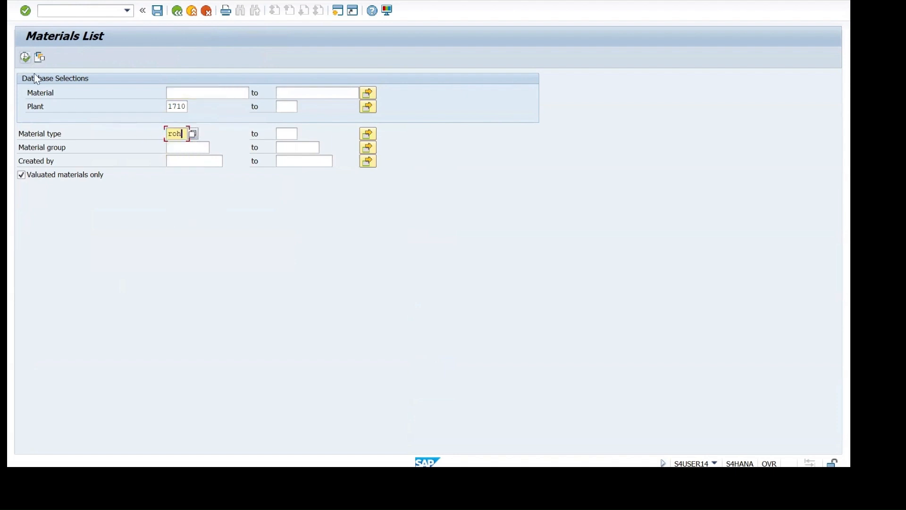
{"action": "left_click", "coordinate": [188, 161]}
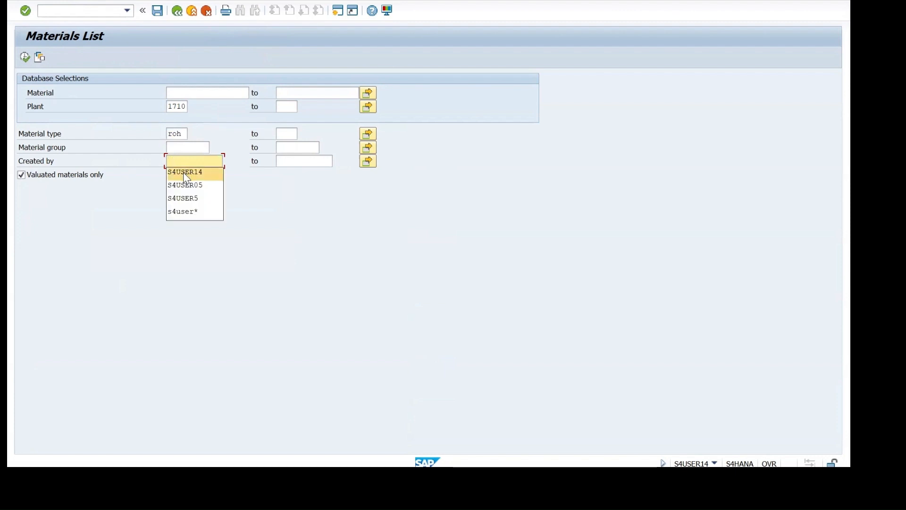
{"action": "left_click", "coordinate": [186, 173]}
{"action": "left_click", "coordinate": [24, 58]}
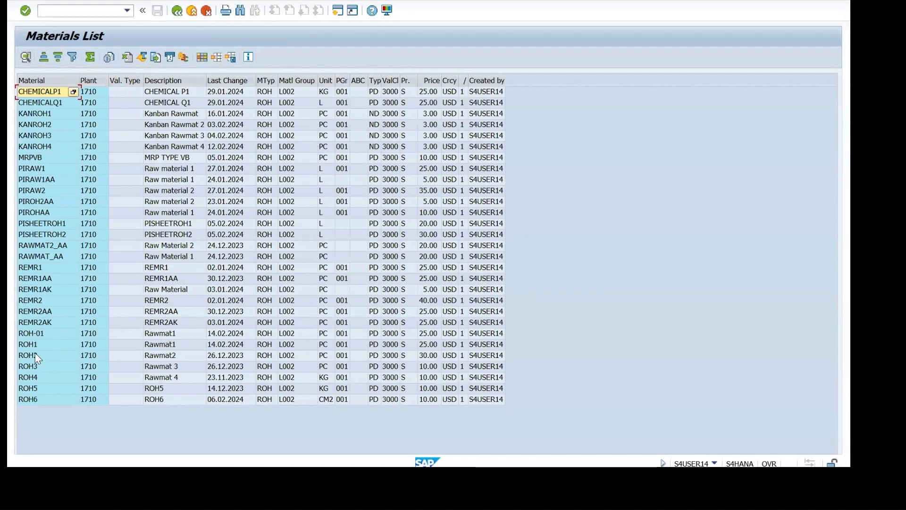
{"action": "left_click", "coordinate": [32, 346]}
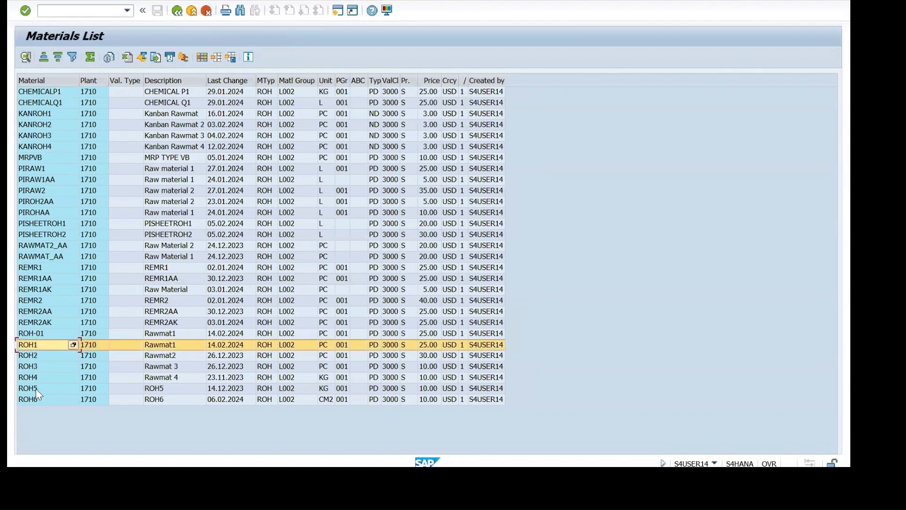
{"action": "left_click", "coordinate": [38, 400]}
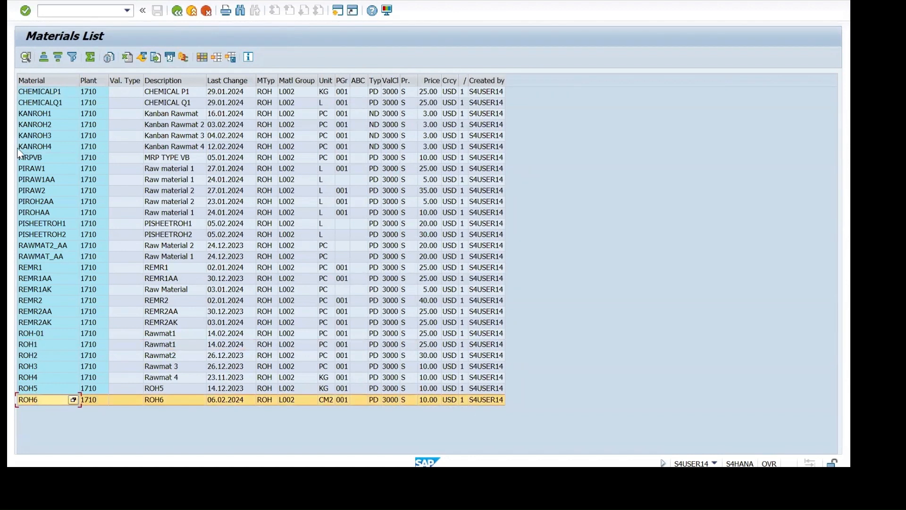
Step: Start a new material with transaction MM01 and enter roh7 as its material number
{"action": "left_click", "coordinate": [53, 10]}
{"action": "type", "text": "/n mm0"}
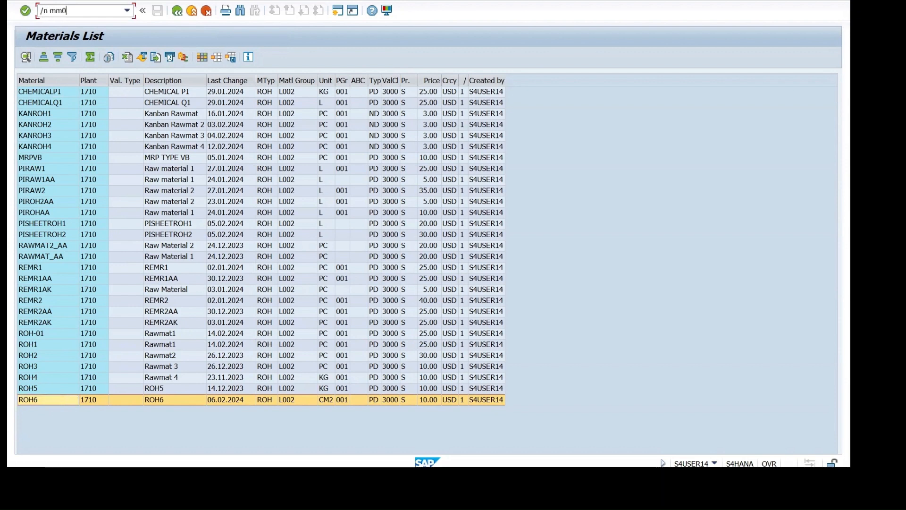
{"action": "type", "text": "1"}
{"action": "key", "text": "Return"}
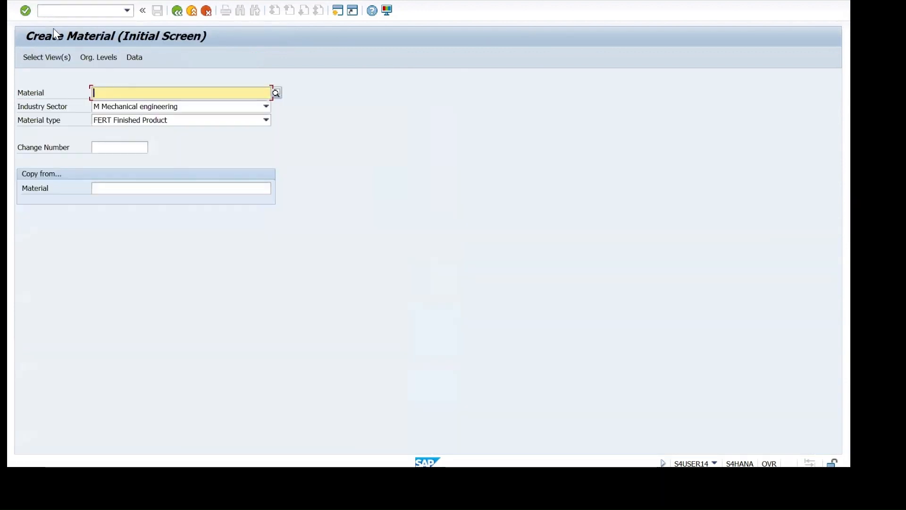
{"action": "type", "text": "roh7"}
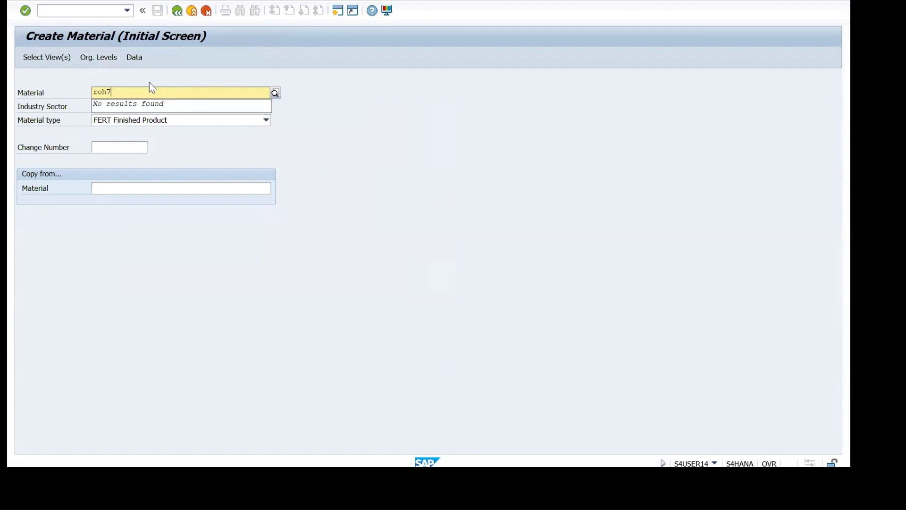
{"action": "left_click", "coordinate": [154, 71]}
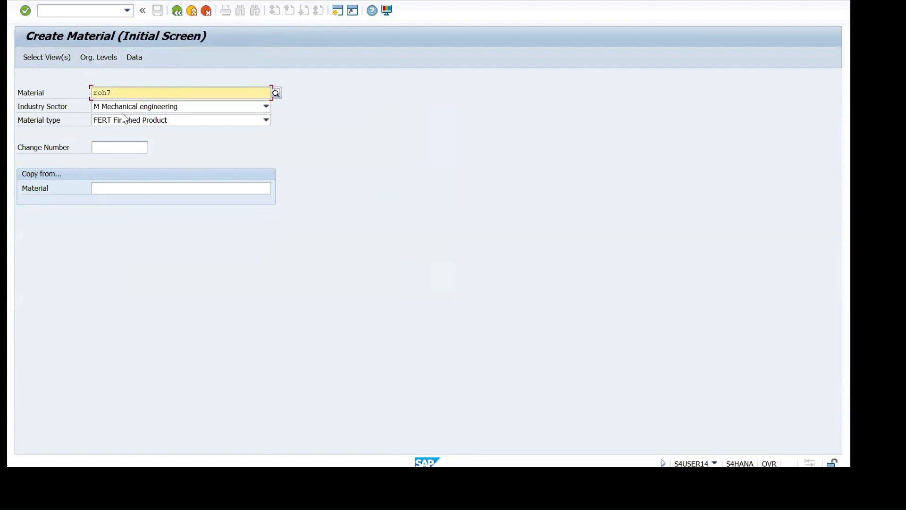
Step: Set the material type to ROH Raw materials
{"action": "left_click", "coordinate": [267, 120]}
{"action": "key", "text": "r"}
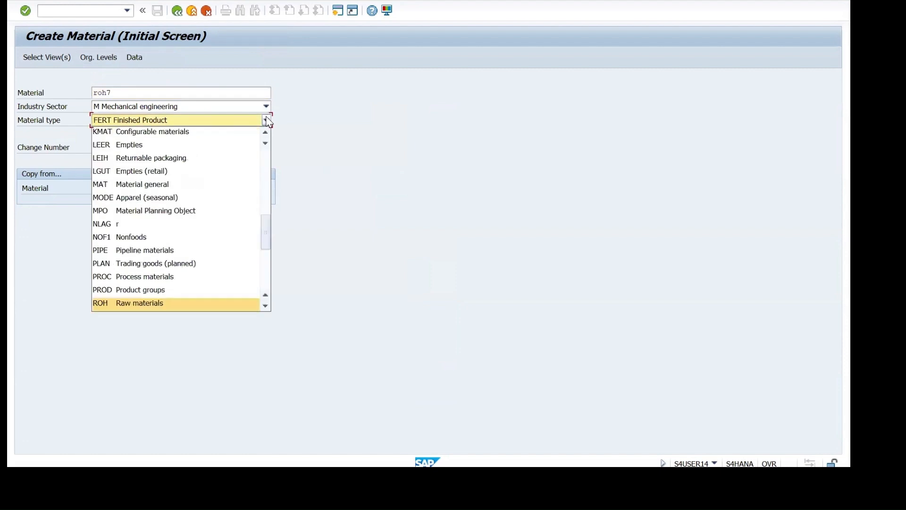
{"action": "left_click", "coordinate": [159, 307]}
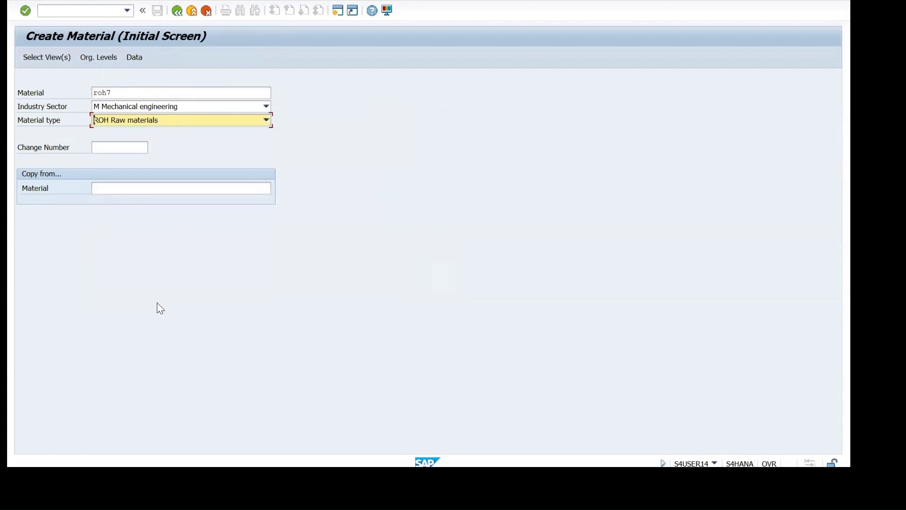
Step: Add the Purchasing and Purchase Order Text views to the selection and accept plant 1710 with the Raw Materials storage location
{"action": "left_click", "coordinate": [134, 92]}
{"action": "key", "text": "Return"}
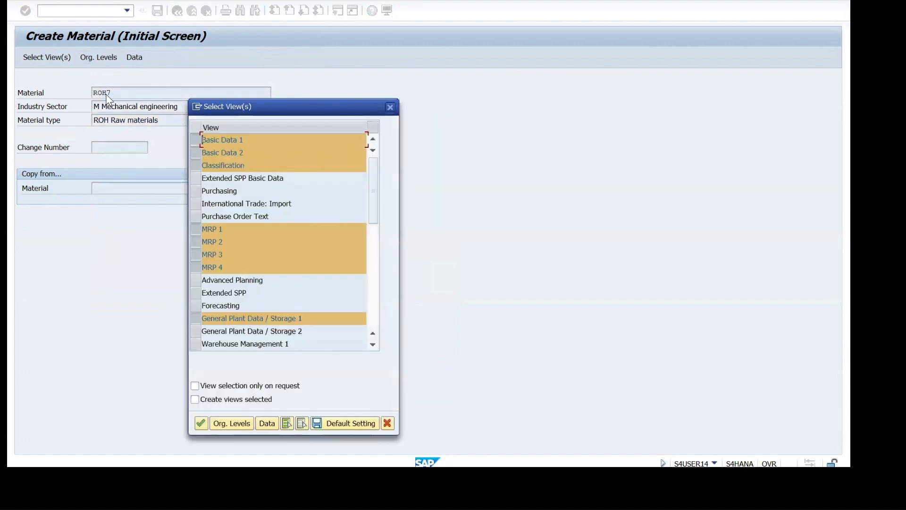
{"action": "left_click_drag", "start_coordinate": [235, 101], "coordinate": [335, 57]}
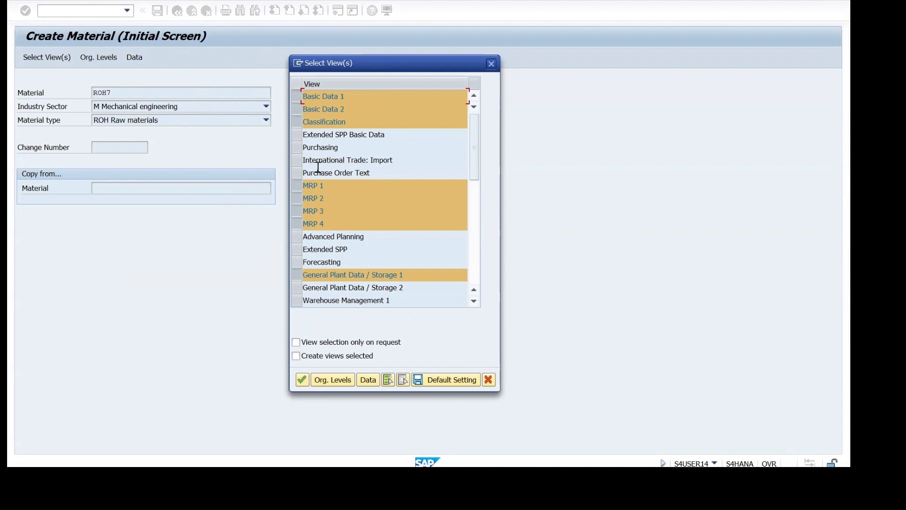
{"action": "left_click", "coordinate": [298, 147]}
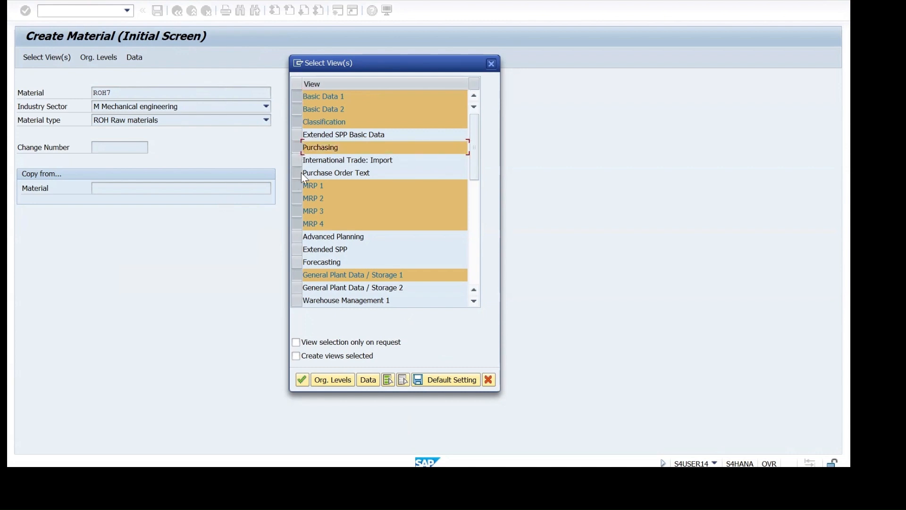
{"action": "left_click", "coordinate": [301, 172]}
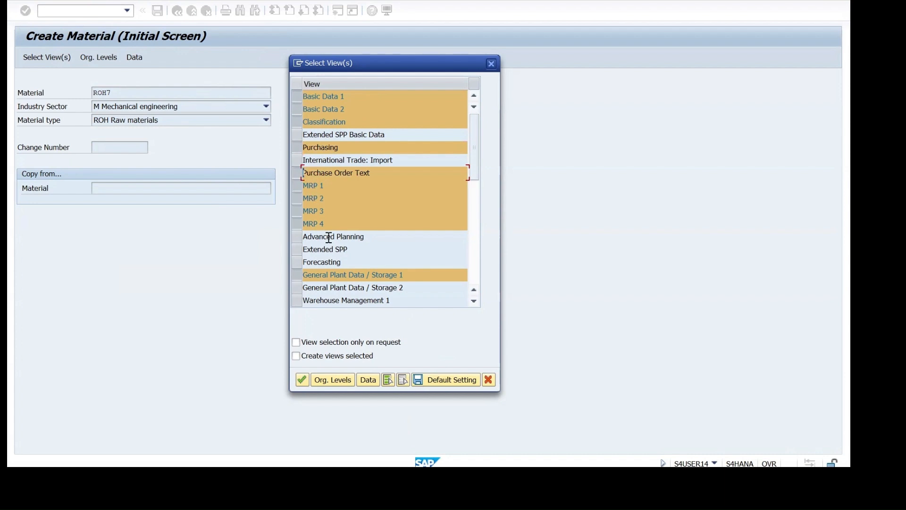
{"action": "scroll", "coordinate": [329, 237], "scroll_direction": "down", "scroll_amount": 2}
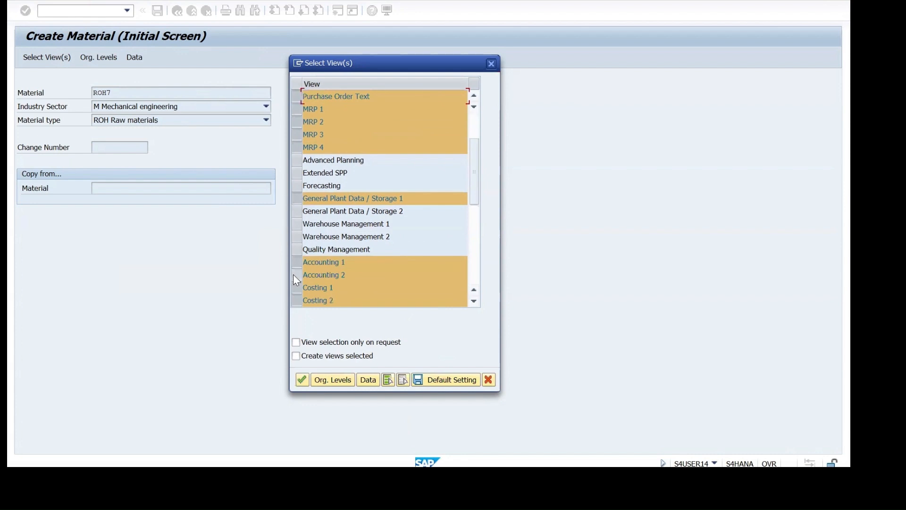
{"action": "left_click", "coordinate": [302, 378]}
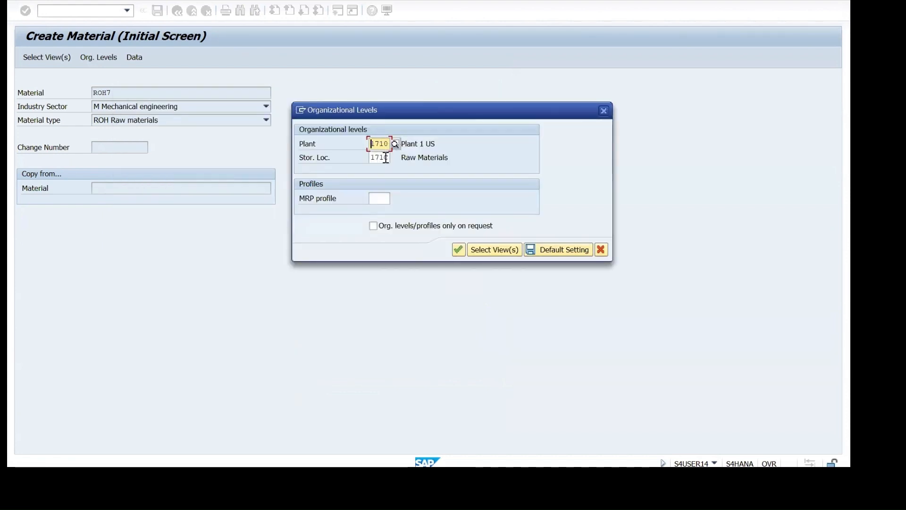
{"action": "left_click", "coordinate": [462, 249]}
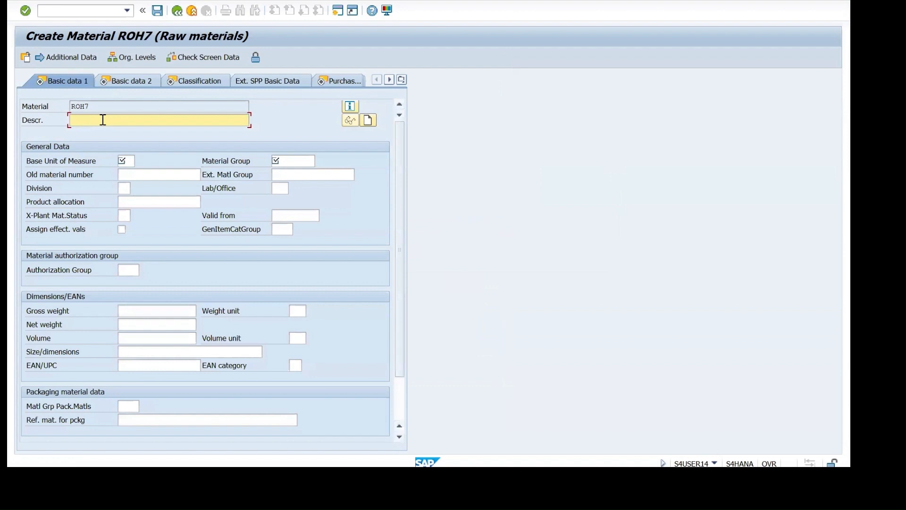
Step: Enter the description Raw Material 7, base unit of measure PC and material group L002 in the basic data
{"action": "type", "text": "Raw Materia"}
{"action": "left_click", "coordinate": [123, 160]}
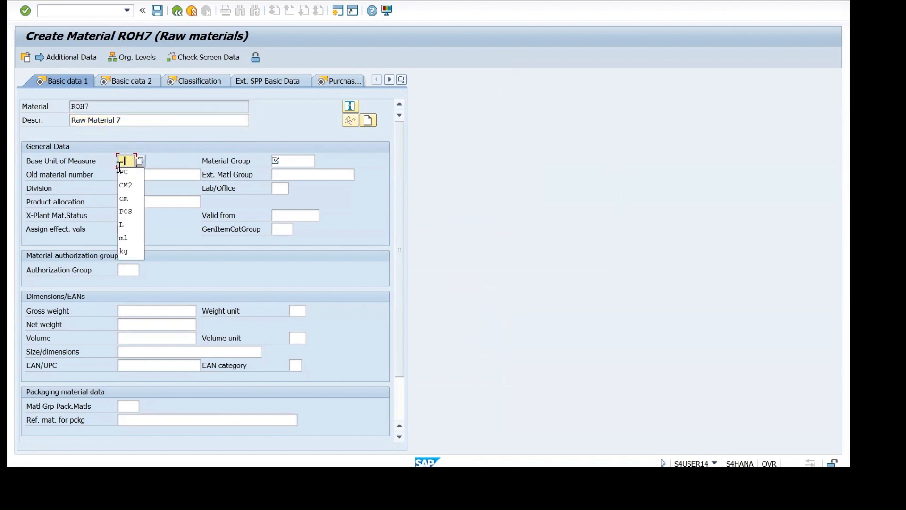
{"action": "left_click", "coordinate": [129, 176]}
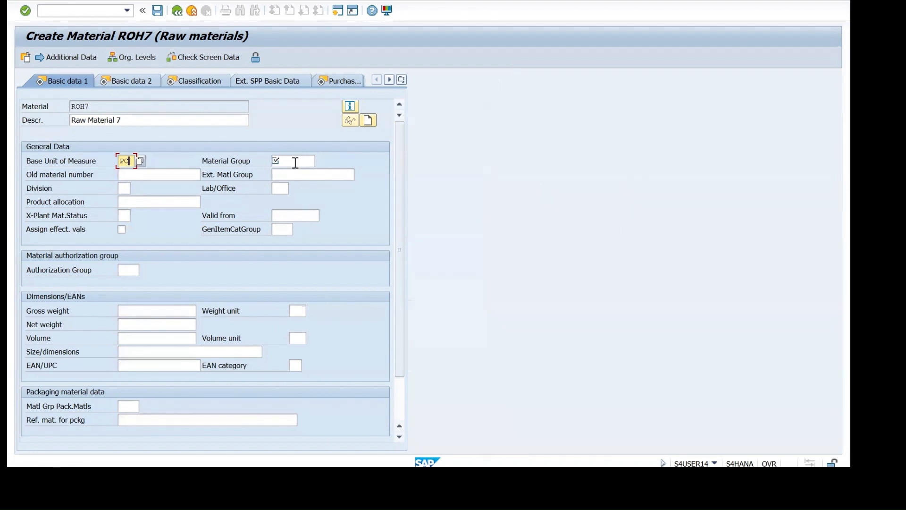
{"action": "left_click", "coordinate": [297, 161]}
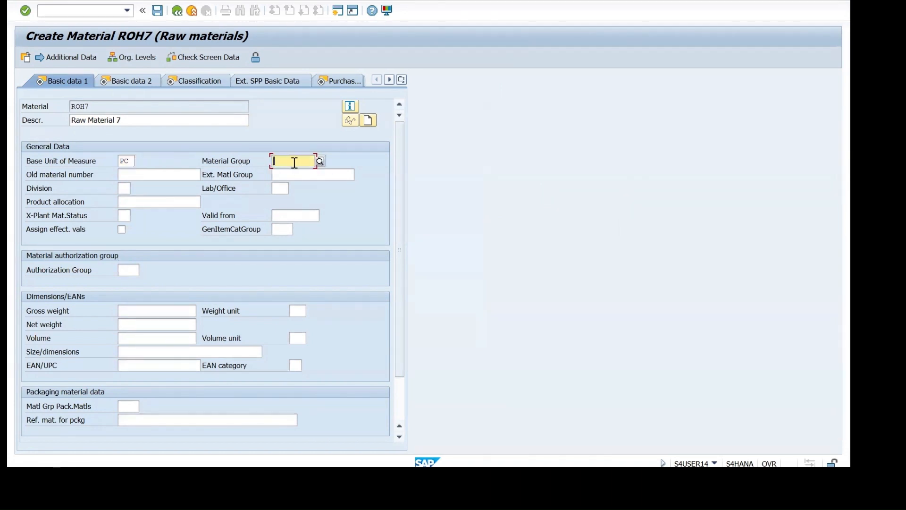
{"action": "left_click", "coordinate": [296, 160]}
{"action": "left_click", "coordinate": [288, 184]}
Step: Set the gross weight to 1.1 and the net weight to 1 with weight unit kg, and confirm the basic data
{"action": "left_click", "coordinate": [145, 307]}
{"action": "type", "text": "1.1"}
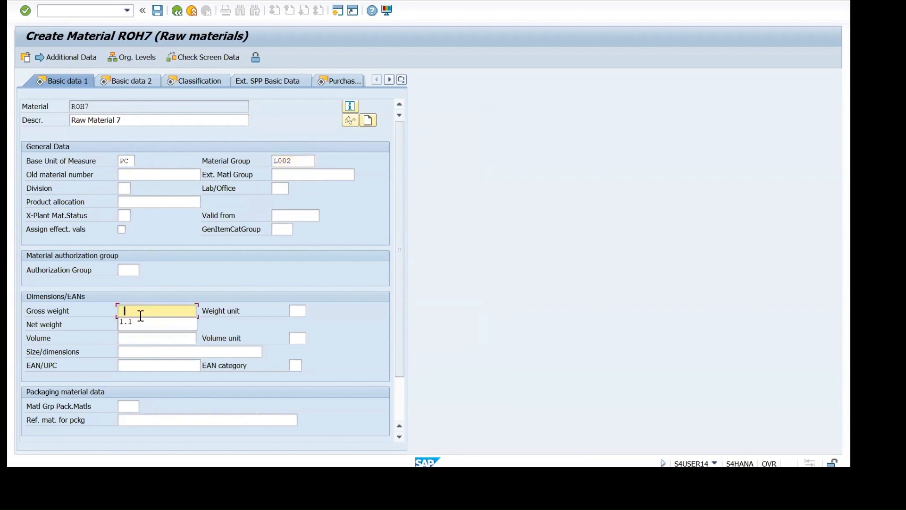
{"action": "left_click", "coordinate": [139, 324]}
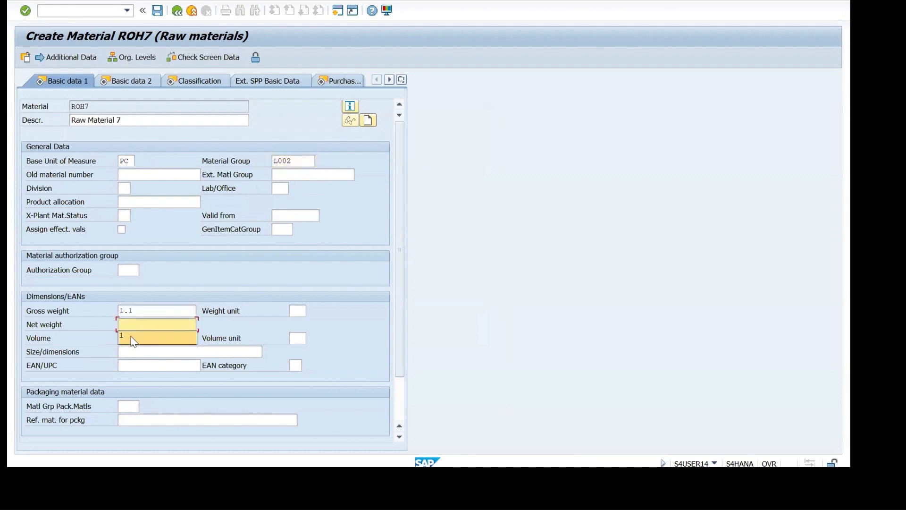
{"action": "type", "text": "1"}
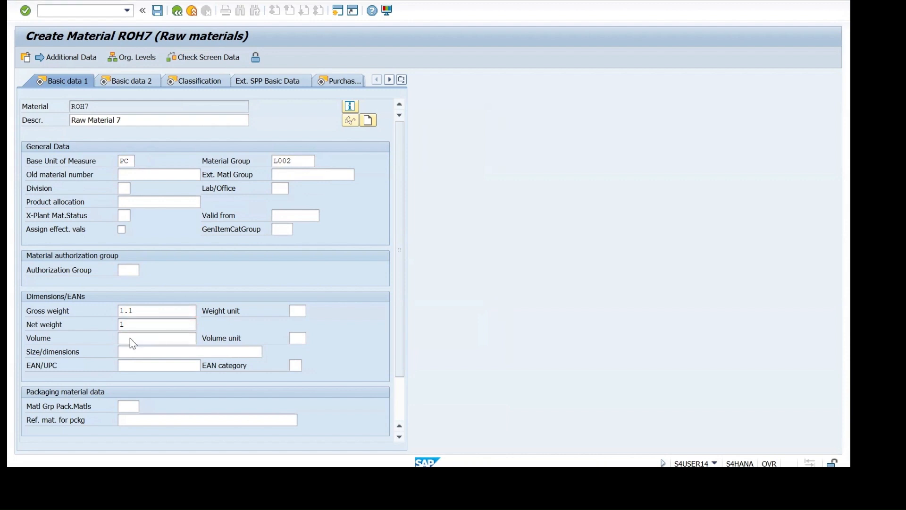
{"action": "key", "text": "Return"}
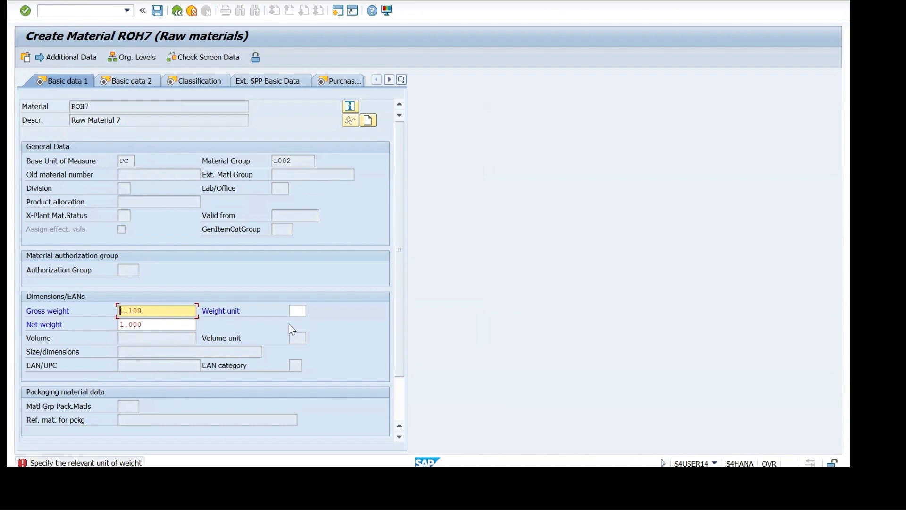
{"action": "left_click", "coordinate": [301, 313]}
{"action": "type", "text": "kg"}
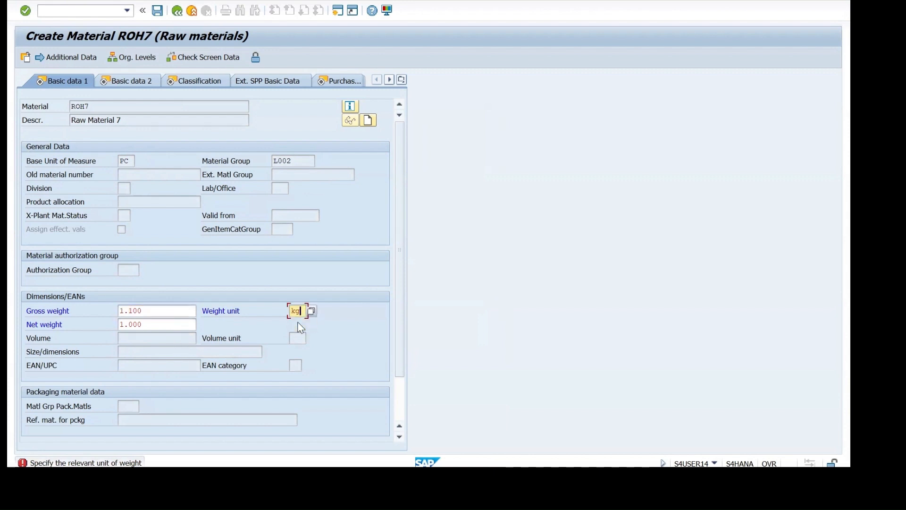
{"action": "key", "text": "Return"}
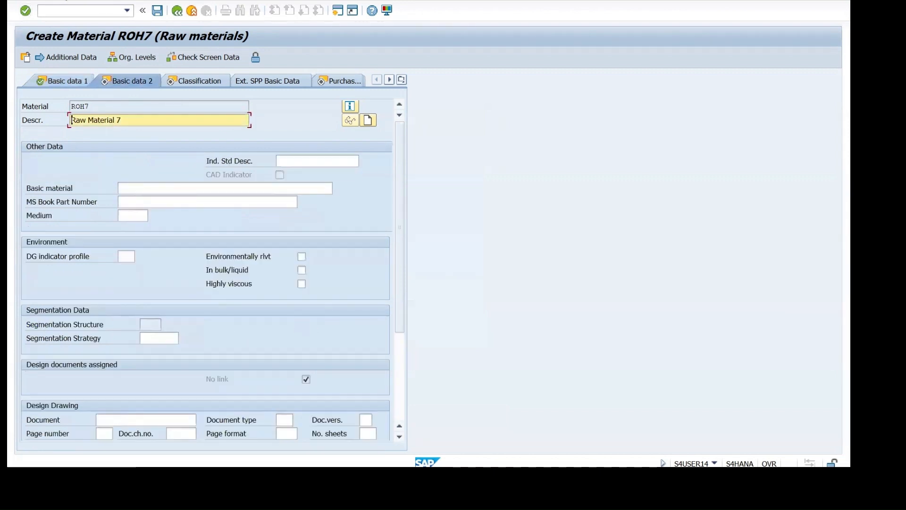
Step: Add a German (DE) description in the additional data, copying Raw Material 7 from the English line, and return to the main data
{"action": "left_click", "coordinate": [69, 58]}
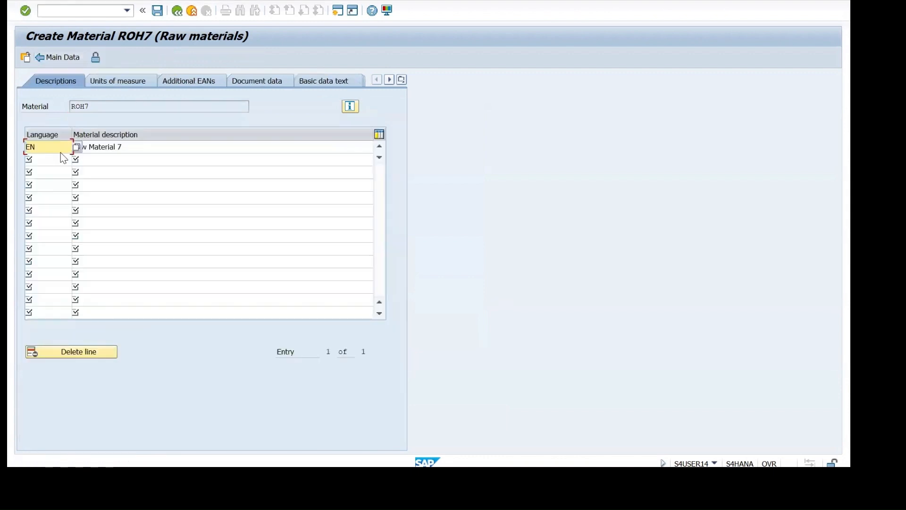
{"action": "left_click", "coordinate": [42, 161]}
{"action": "type", "text": "DE"}
{"action": "left_click", "coordinate": [38, 171]}
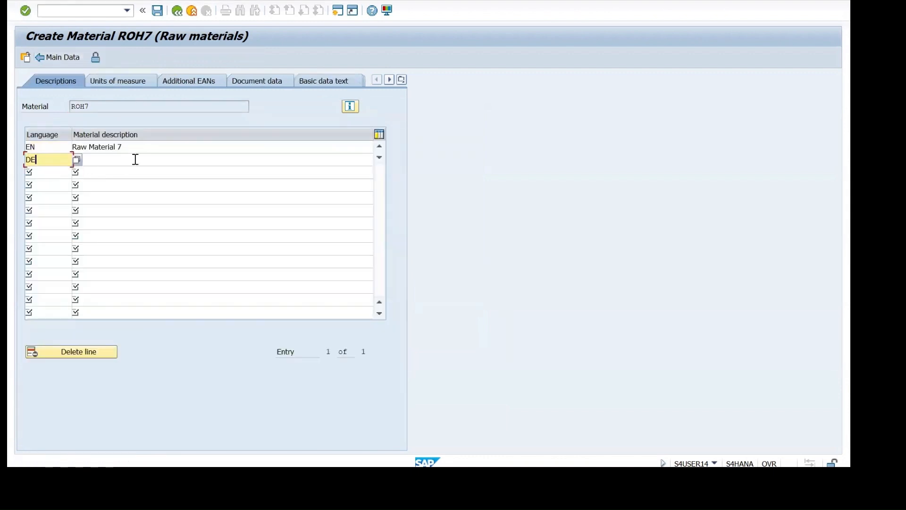
{"action": "left_click_drag", "start_coordinate": [142, 151], "coordinate": [55, 147]}
{"action": "key", "text": "ctrl+c"}
{"action": "left_click", "coordinate": [92, 165]}
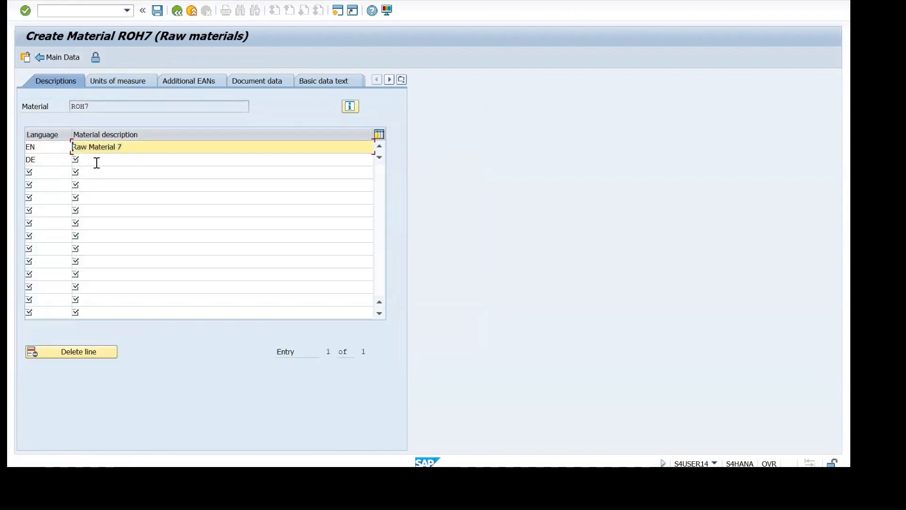
{"action": "key", "text": "ctrl+v"}
{"action": "left_click", "coordinate": [49, 59]}
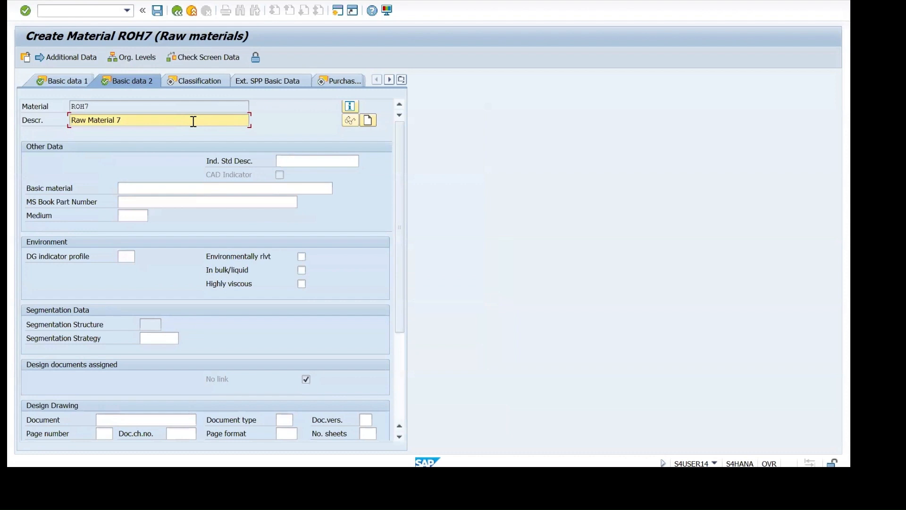
Step: Pass the classification without assigning a class, and set purchasing group 001 and purchasing value key 1 in the purchasing view
{"action": "key", "text": "Return"}
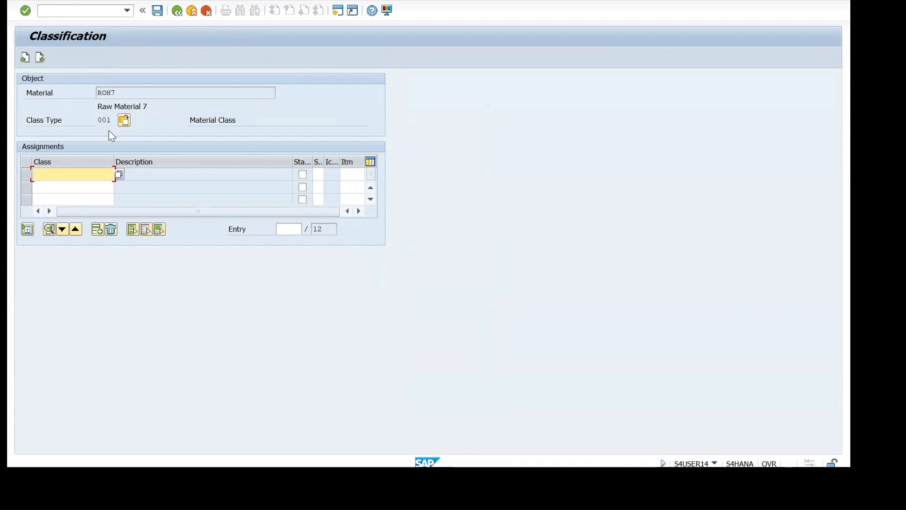
{"action": "left_click", "coordinate": [40, 59]}
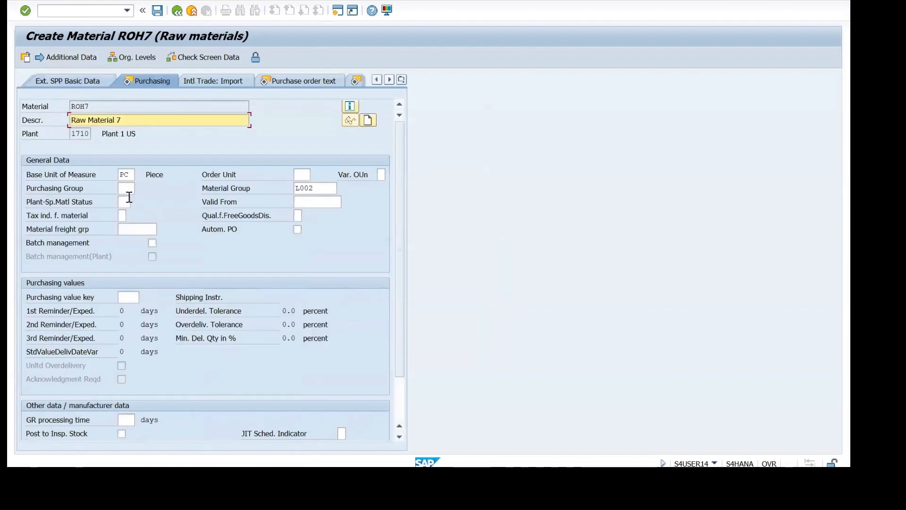
{"action": "left_click", "coordinate": [126, 189]}
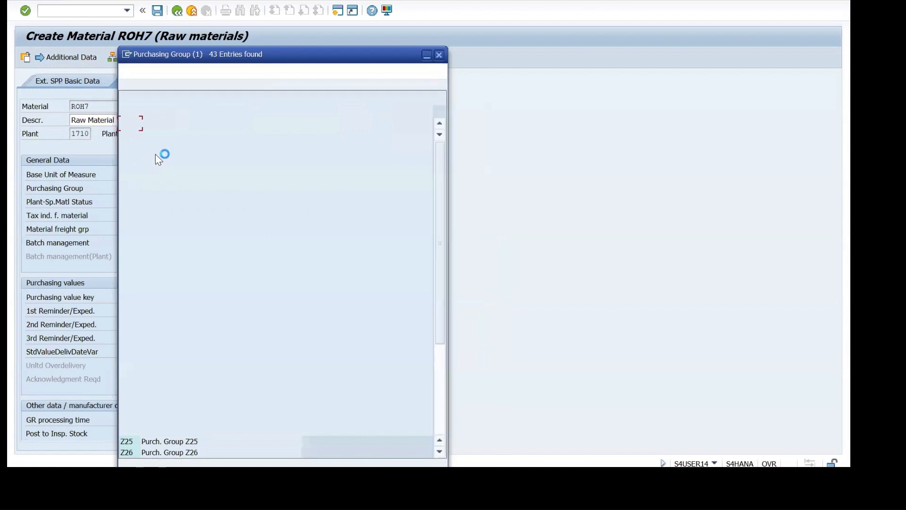
{"action": "double_click", "coordinate": [135, 126]}
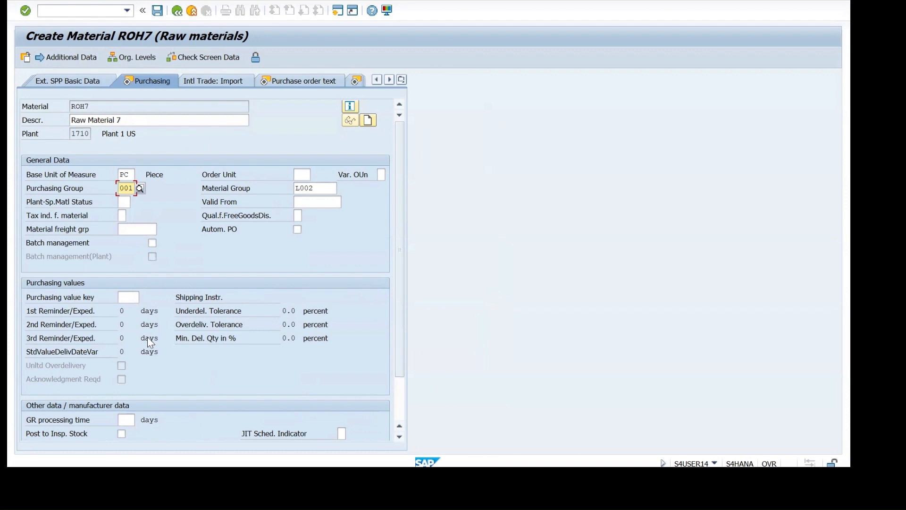
{"action": "left_click", "coordinate": [135, 297]}
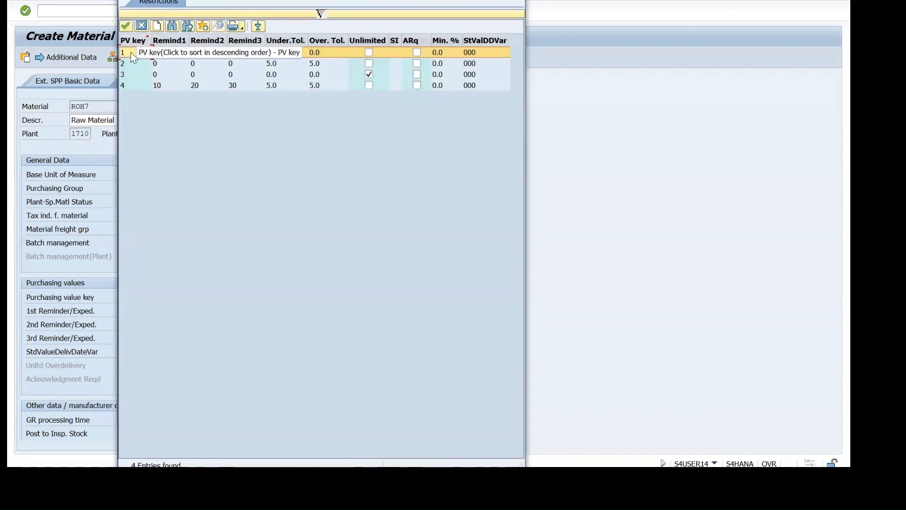
{"action": "double_click", "coordinate": [131, 52]}
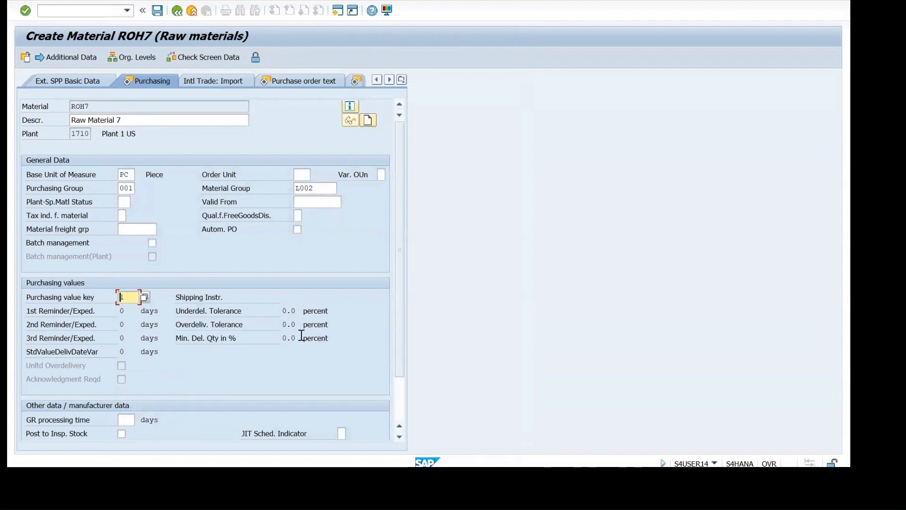
{"action": "key", "text": "Return"}
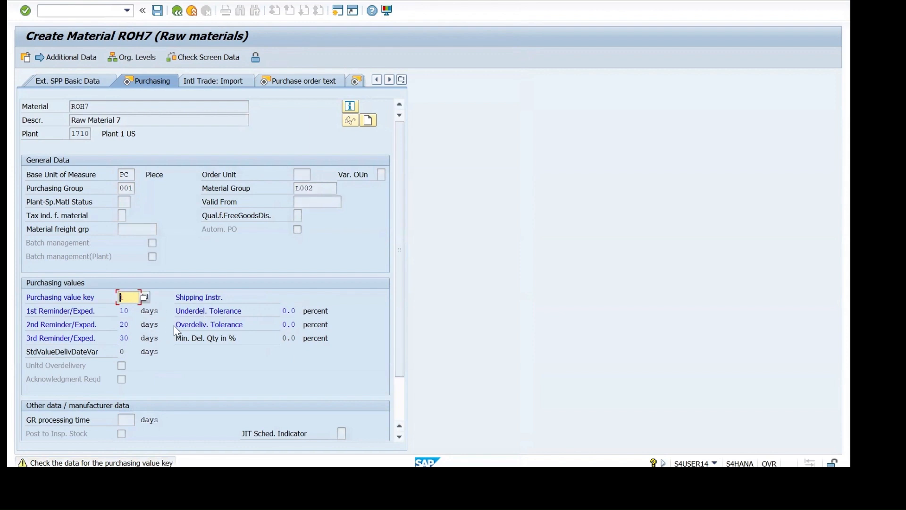
{"action": "key", "text": "Return"}
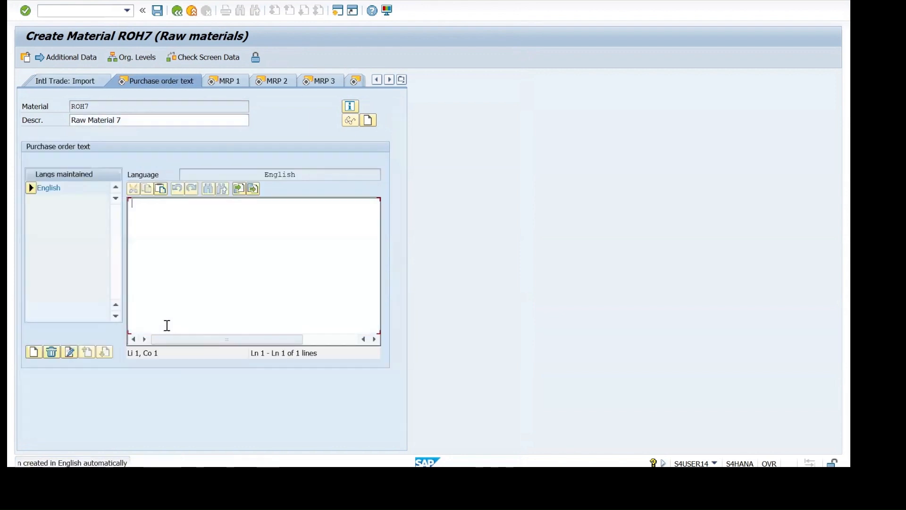
Step: Copy the material number ROH7 into the English purchase order text
{"action": "left_click_drag", "start_coordinate": [95, 106], "coordinate": [68, 107]}
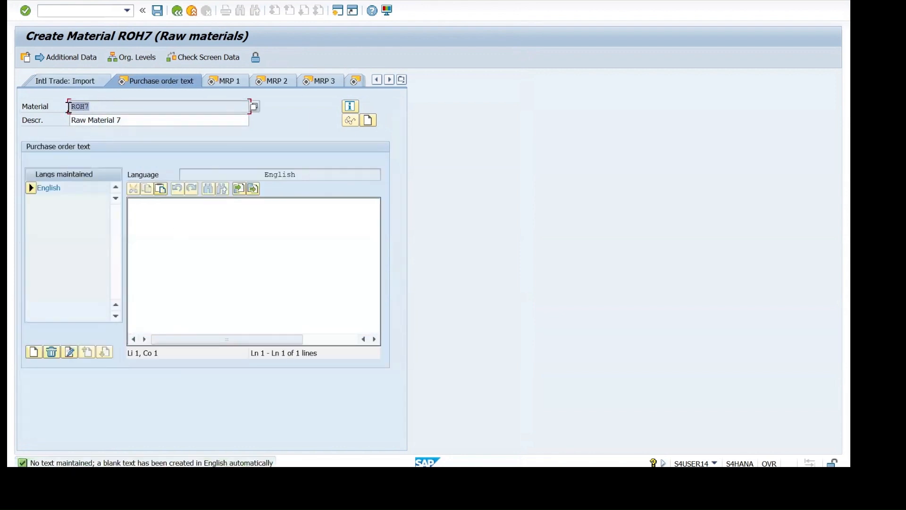
{"action": "left_click", "coordinate": [153, 219]}
{"action": "key", "text": "ctrl+v"}
Step: Create a German purchase order text copied from the English text
{"action": "left_click", "coordinate": [34, 351]}
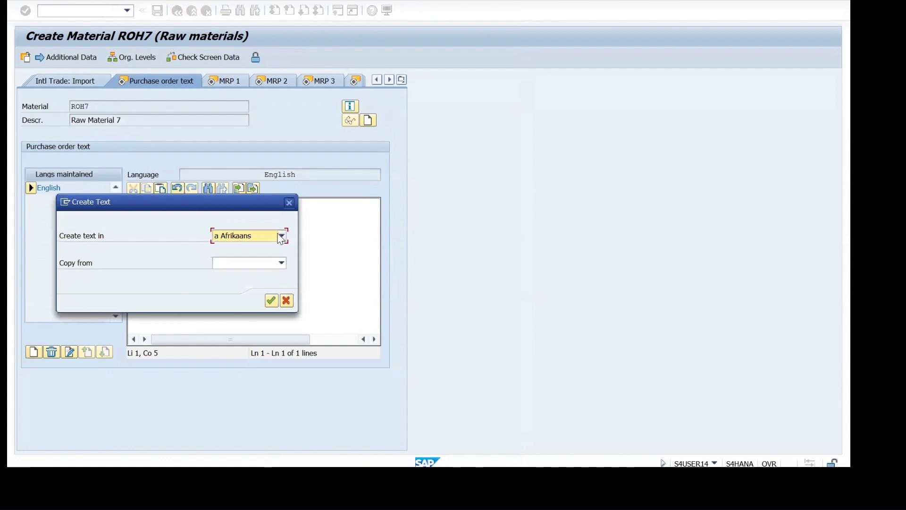
{"action": "left_click", "coordinate": [281, 236]}
{"action": "scroll", "coordinate": [277, 245], "scroll_direction": "up", "scroll_amount": 5}
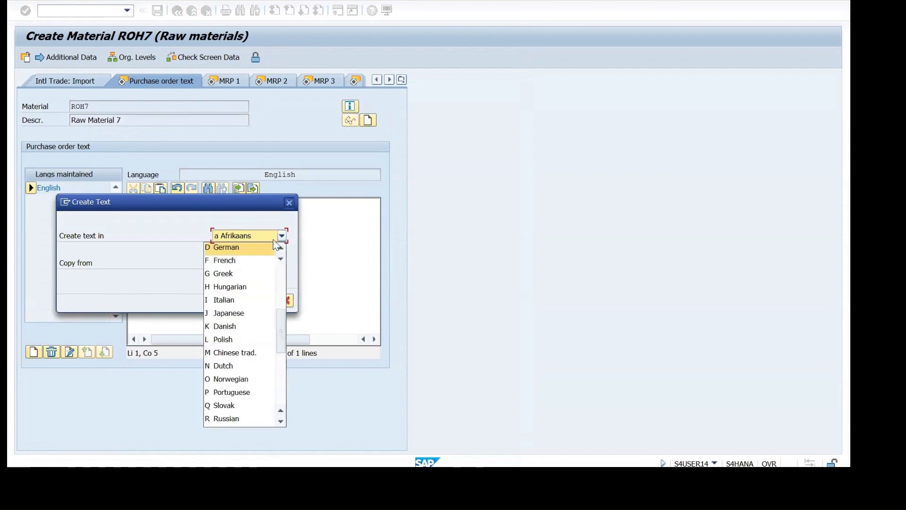
{"action": "left_click", "coordinate": [236, 248]}
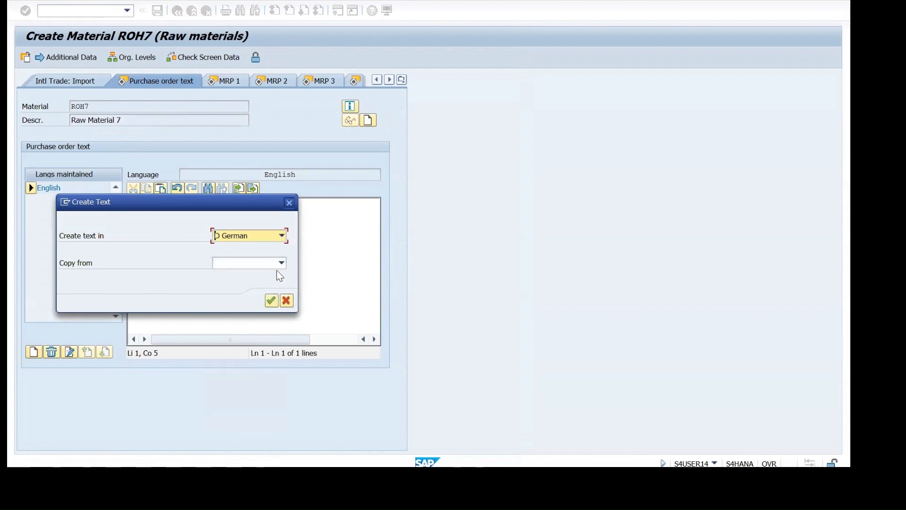
{"action": "left_click", "coordinate": [282, 263]}
{"action": "left_click", "coordinate": [229, 272]}
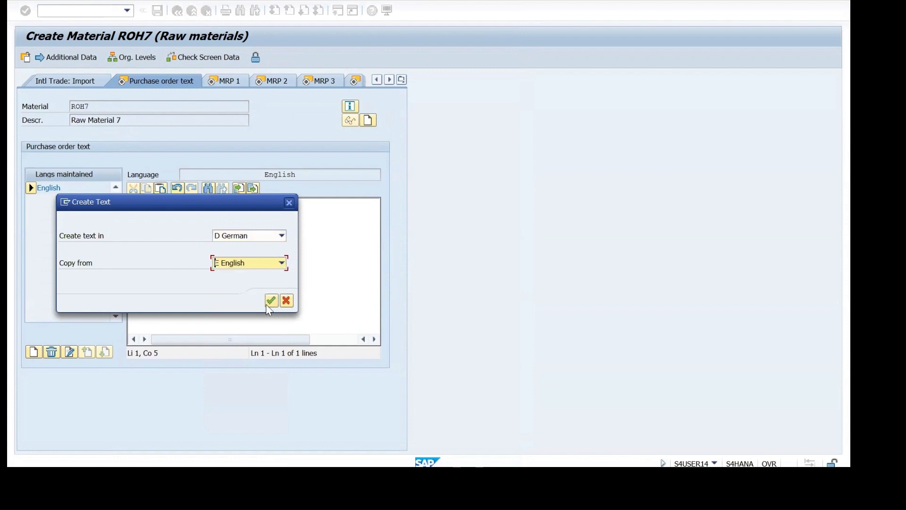
{"action": "left_click", "coordinate": [271, 300]}
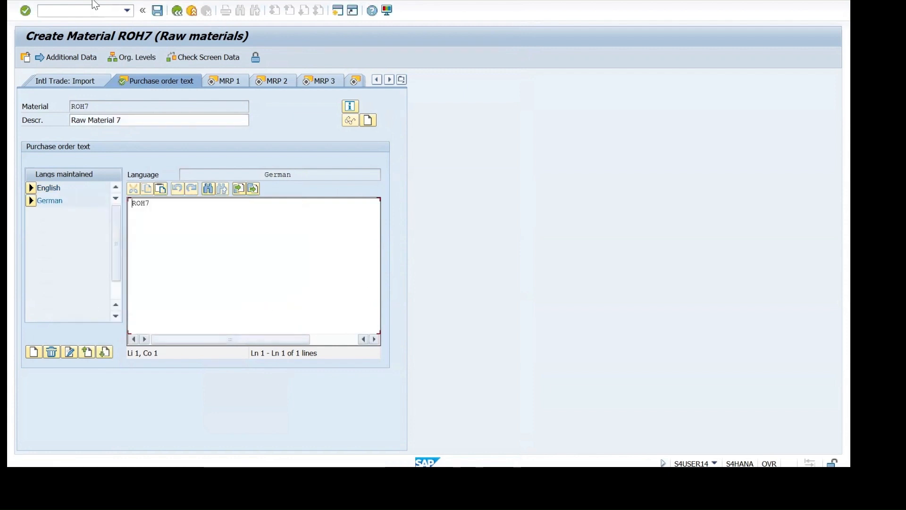
{"action": "left_click", "coordinate": [166, 208]}
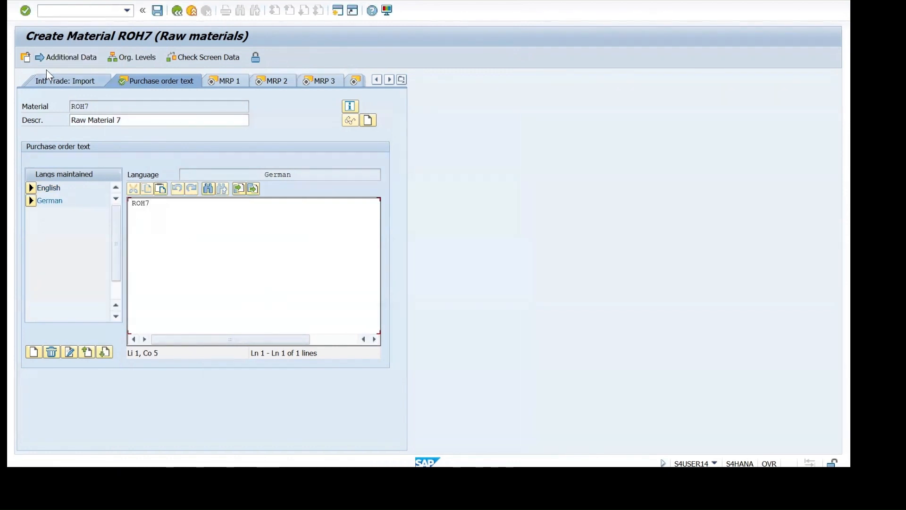
Step: In the MRP 1 view, set MRP type PD, MRP controller 001 and lot sizing procedure EX
{"action": "left_click", "coordinate": [25, 11]}
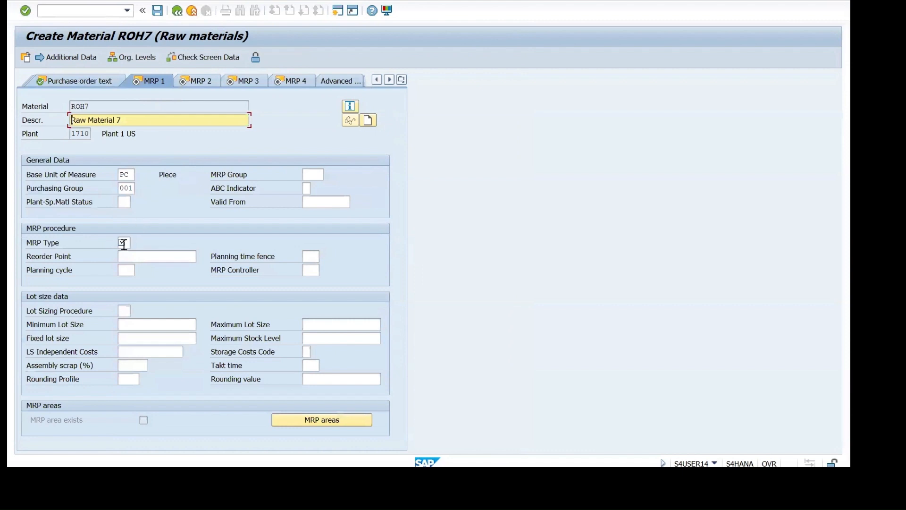
{"action": "left_click", "coordinate": [123, 243]}
{"action": "type", "text": "PD"}
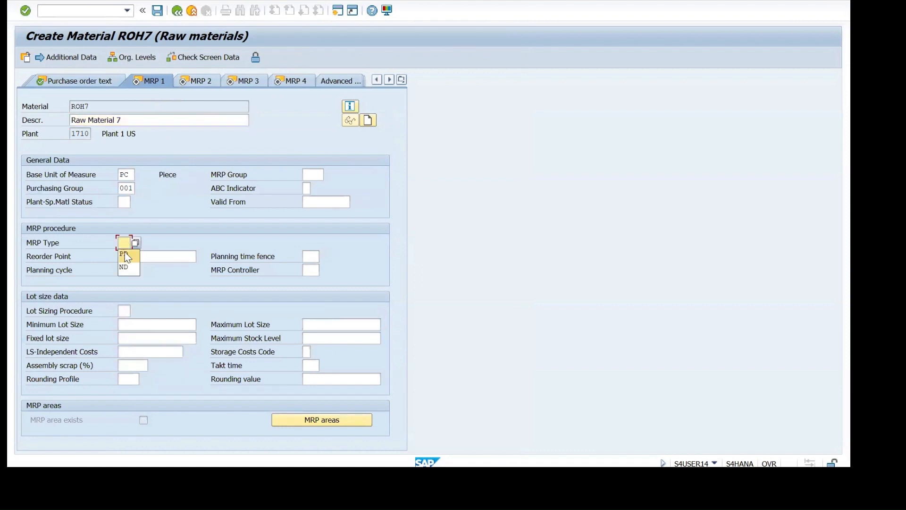
{"action": "left_click", "coordinate": [319, 269]}
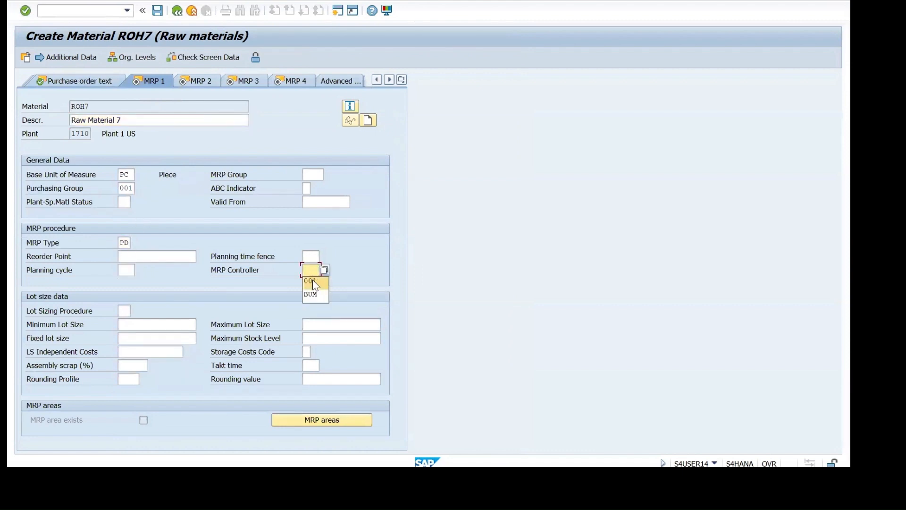
{"action": "left_click", "coordinate": [312, 280]}
{"action": "left_click", "coordinate": [124, 311]}
{"action": "left_click", "coordinate": [125, 324]}
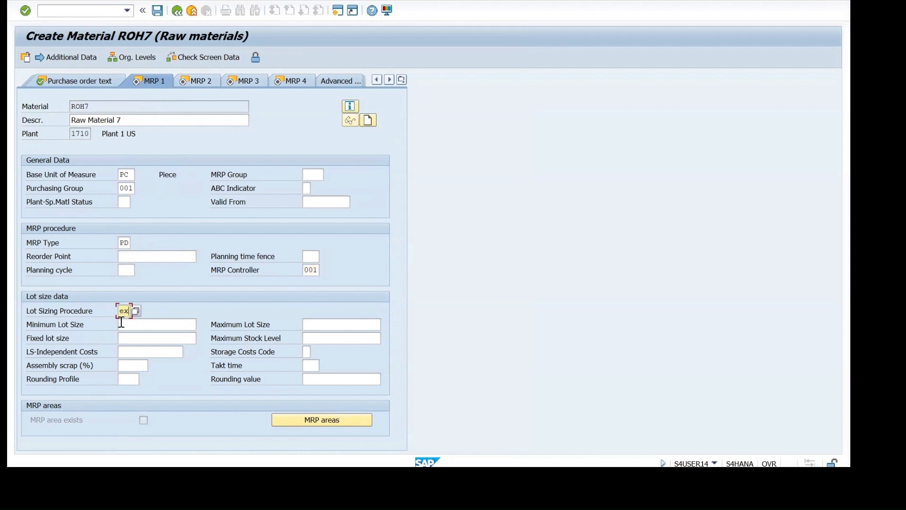
{"action": "key", "text": "Return"}
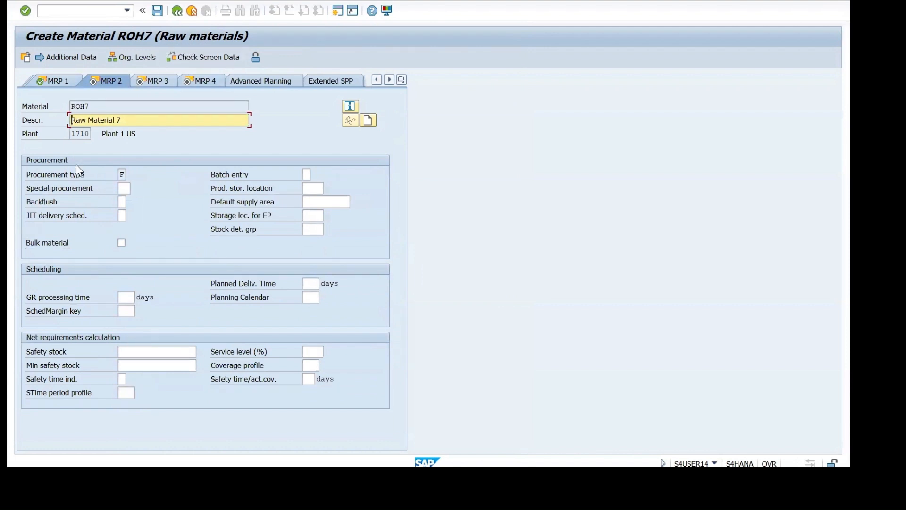
Step: In the MRP 2 view, set GR processing time and planned delivery time to 1 day each, with scheduling margin key 000
{"action": "left_click", "coordinate": [123, 174]}
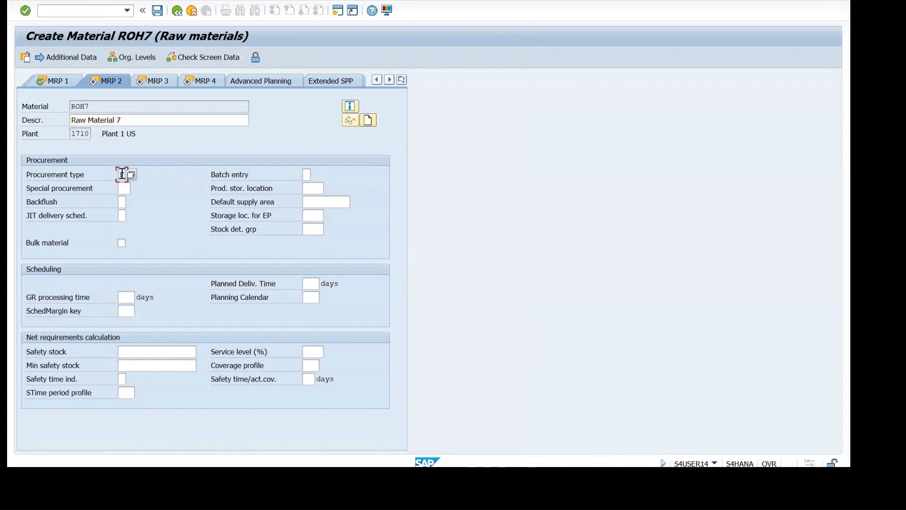
{"action": "left_click", "coordinate": [124, 298]}
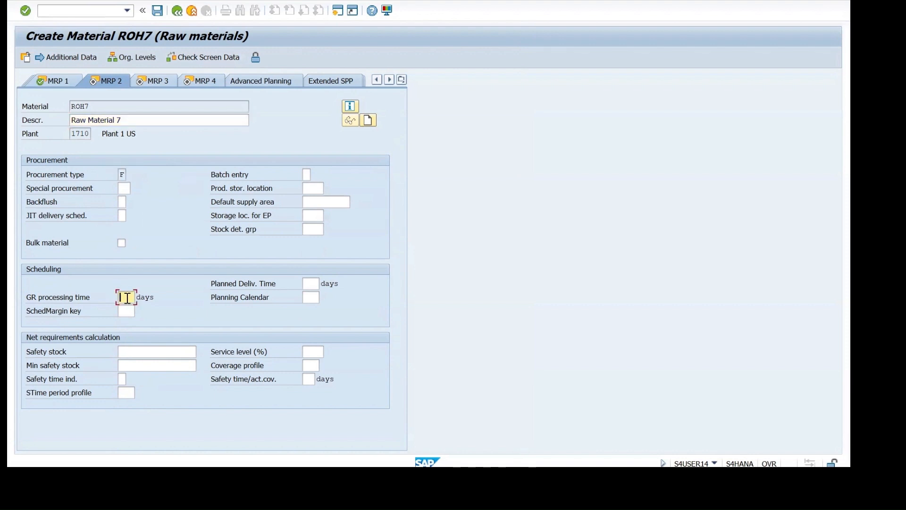
{"action": "type", "text": "1"}
{"action": "left_click", "coordinate": [309, 283]}
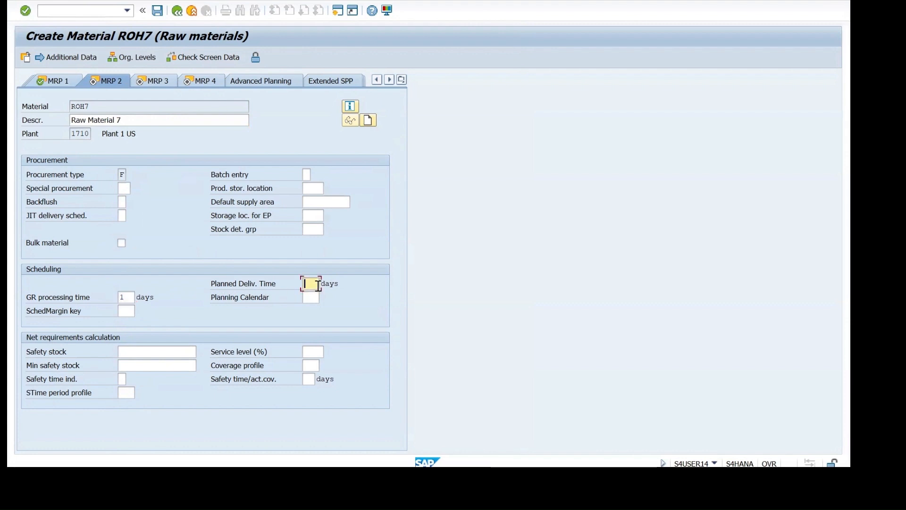
{"action": "type", "text": "1"}
{"action": "left_click", "coordinate": [125, 310]}
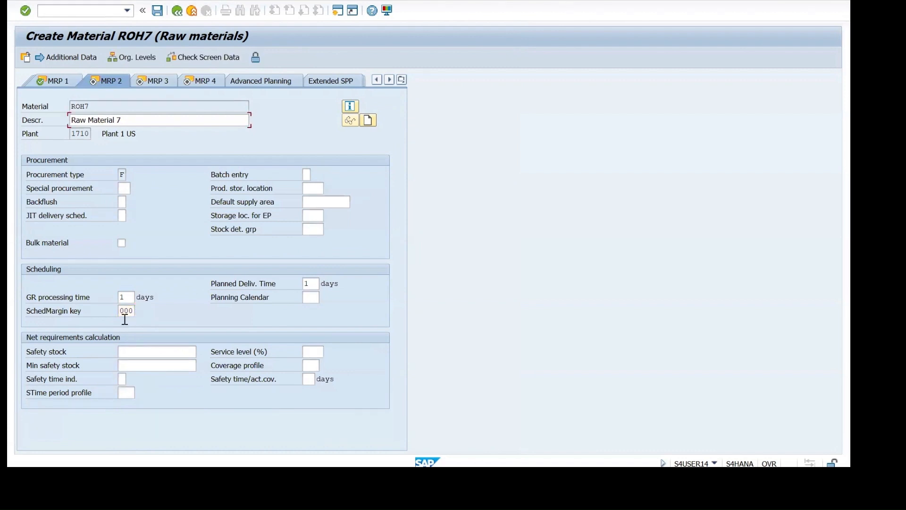
{"action": "key", "text": "Return"}
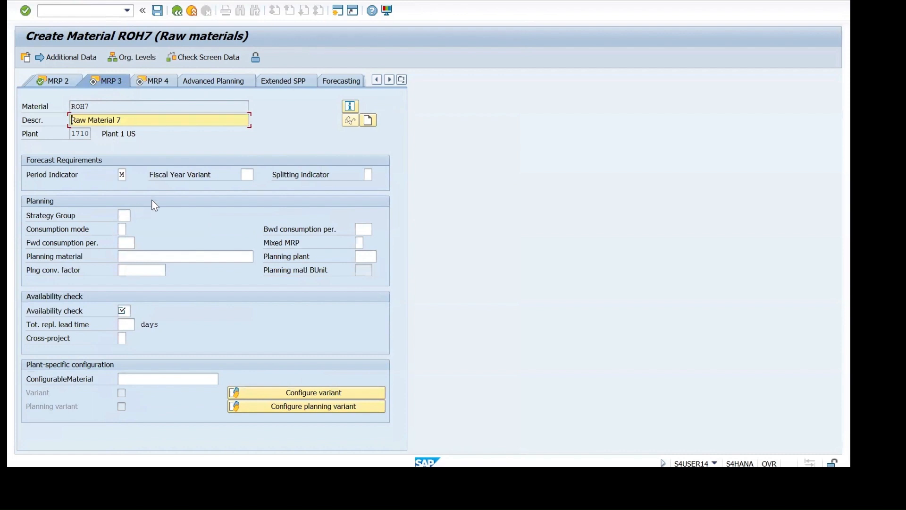
Step: Set availability check 01 (Daily requirements) in the MRP 3 view and continue past MRP 4 to the Accounting 1 view
{"action": "left_click", "coordinate": [122, 311]}
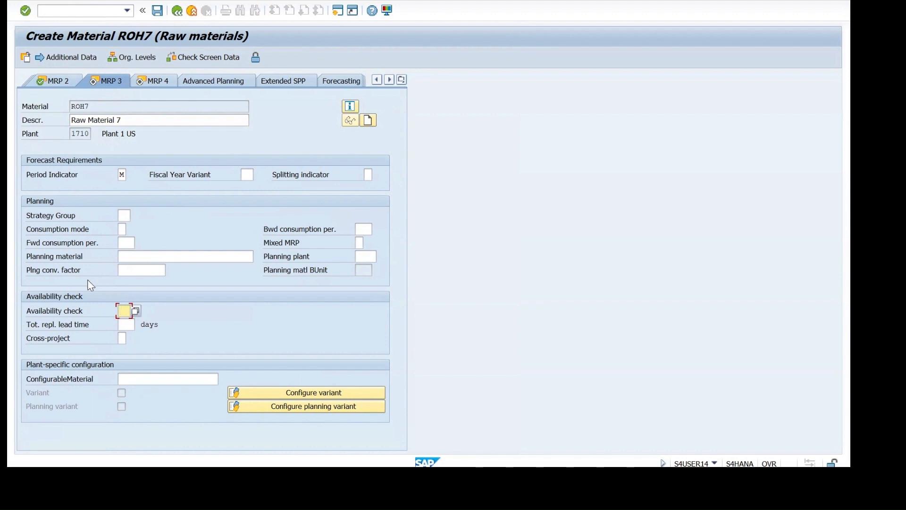
{"action": "left_click", "coordinate": [134, 311]}
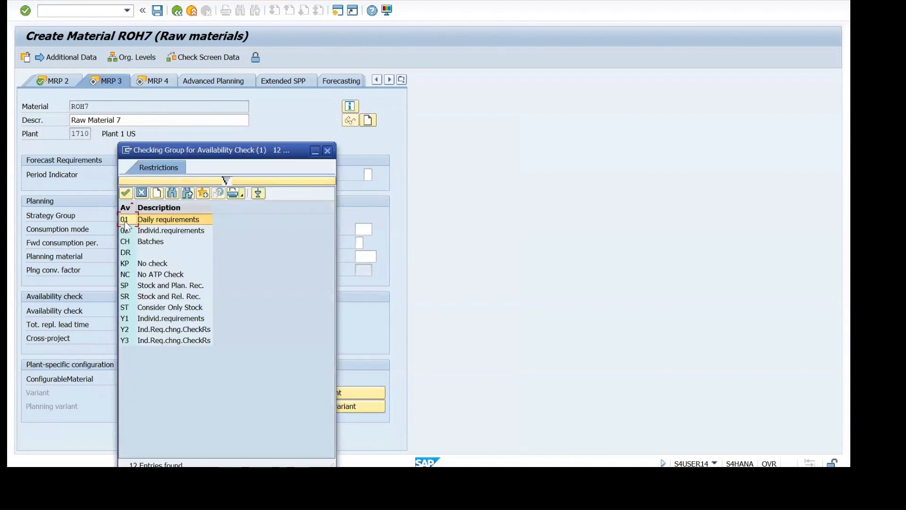
{"action": "double_click", "coordinate": [125, 221]}
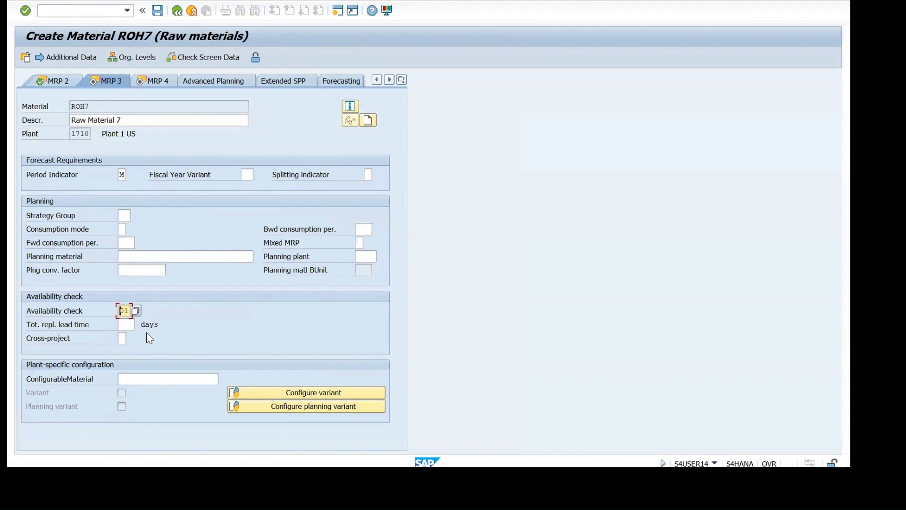
{"action": "key", "text": "Return"}
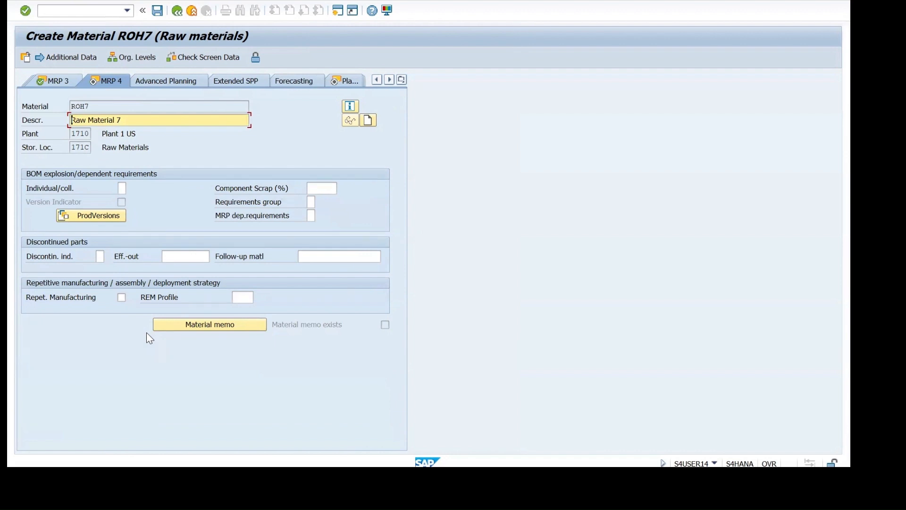
{"action": "key", "text": "Return"}
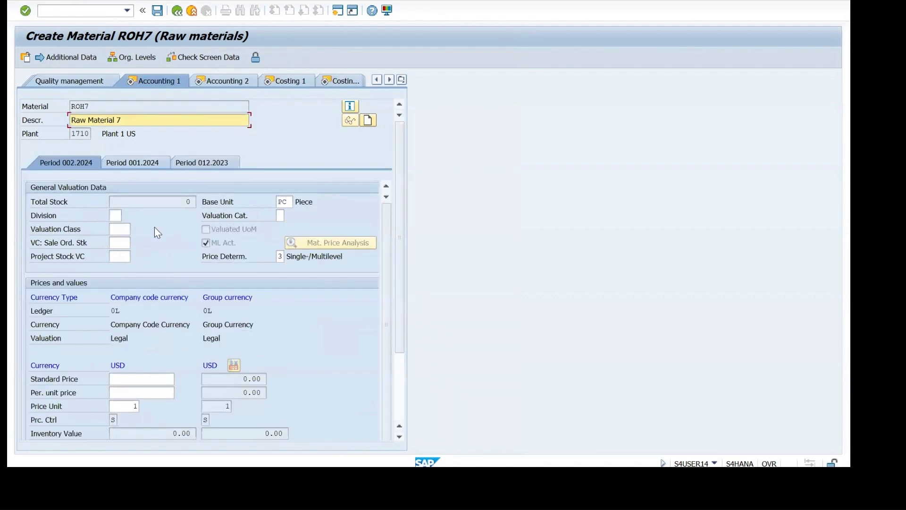
Step: Choose valuation class 3000 (Raw Materials) in the general valuation data
{"action": "left_click", "coordinate": [127, 229]}
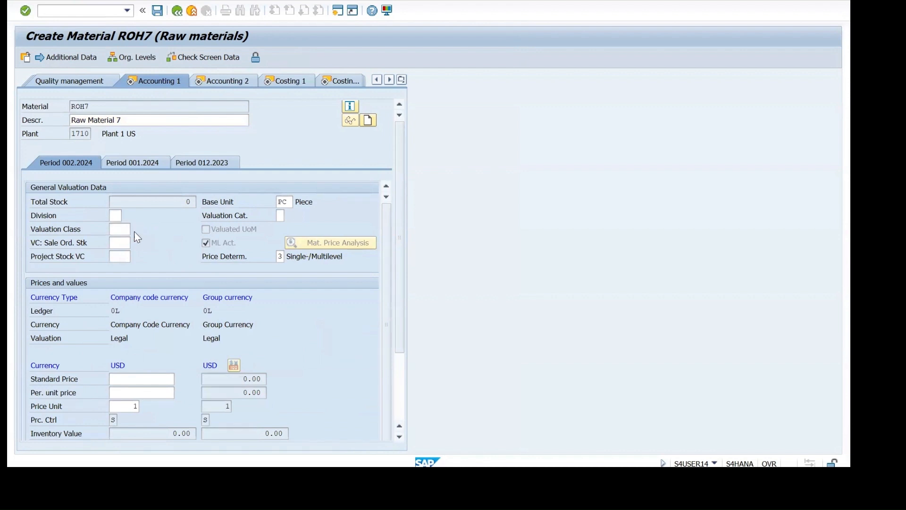
{"action": "left_click", "coordinate": [134, 231]}
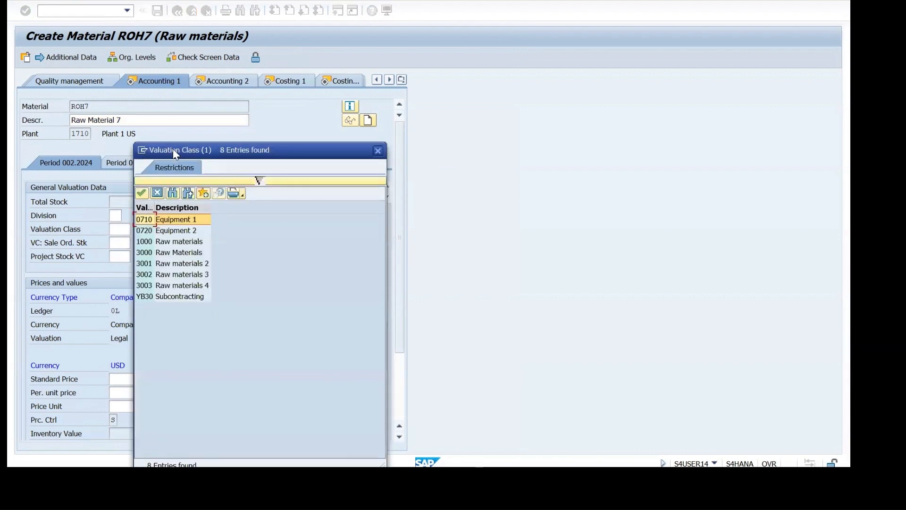
{"action": "left_click_drag", "start_coordinate": [174, 154], "coordinate": [255, 97]}
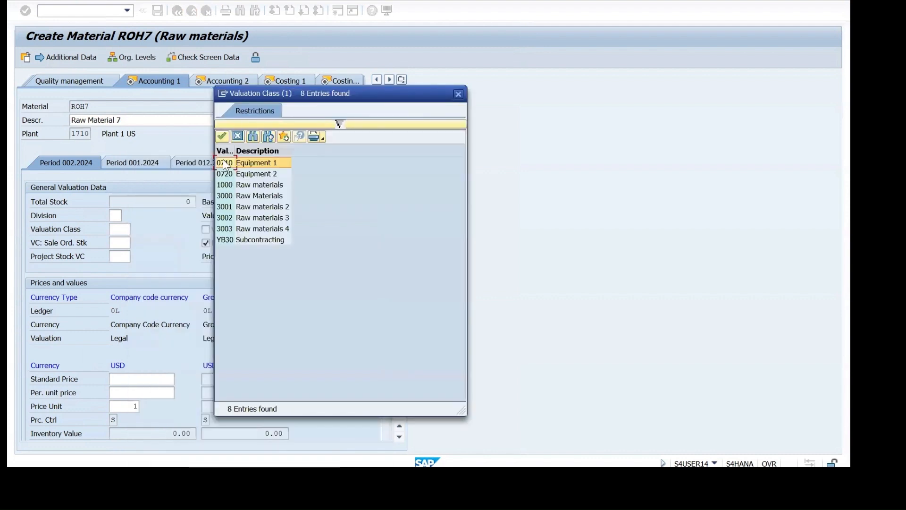
{"action": "double_click", "coordinate": [224, 197]}
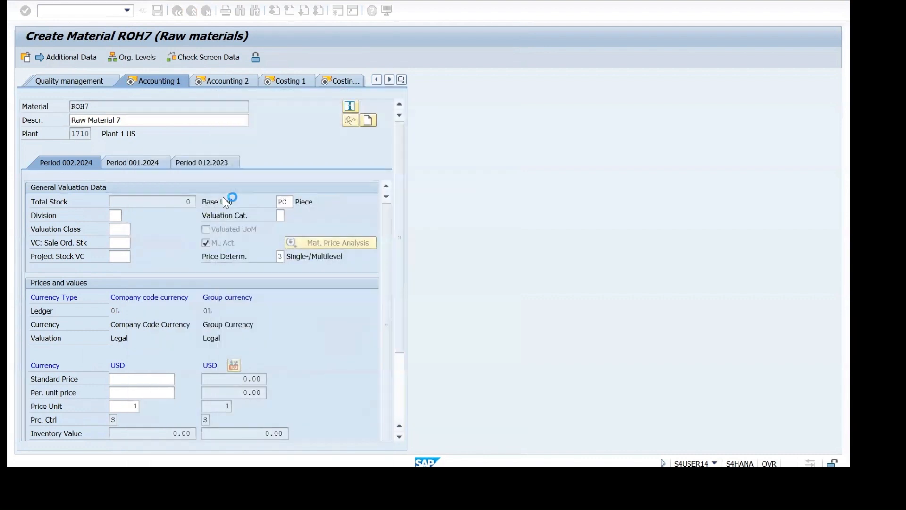
Step: Set the standard price in company code currency to 10 USD and complete the Accounting 1 view
{"action": "left_click", "coordinate": [137, 380]}
{"action": "left_click", "coordinate": [139, 394]}
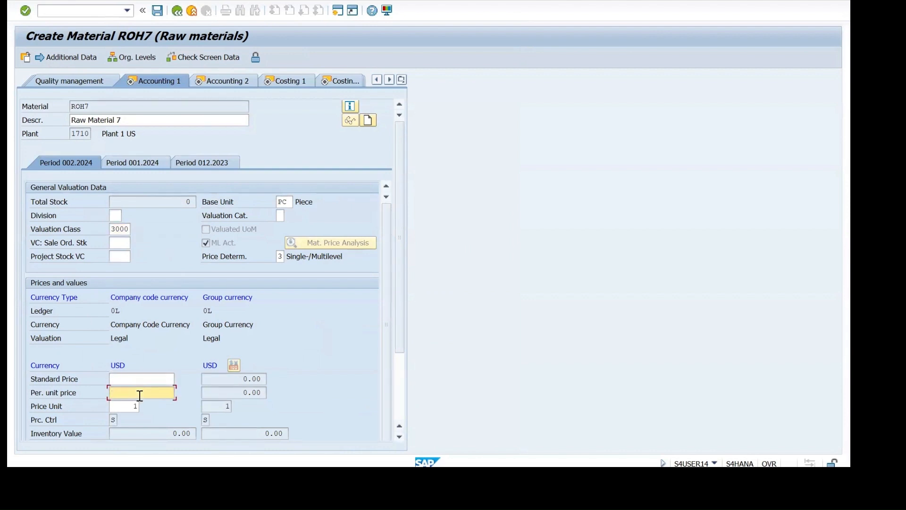
{"action": "scroll", "coordinate": [147, 376], "scroll_direction": "down", "scroll_amount": 5}
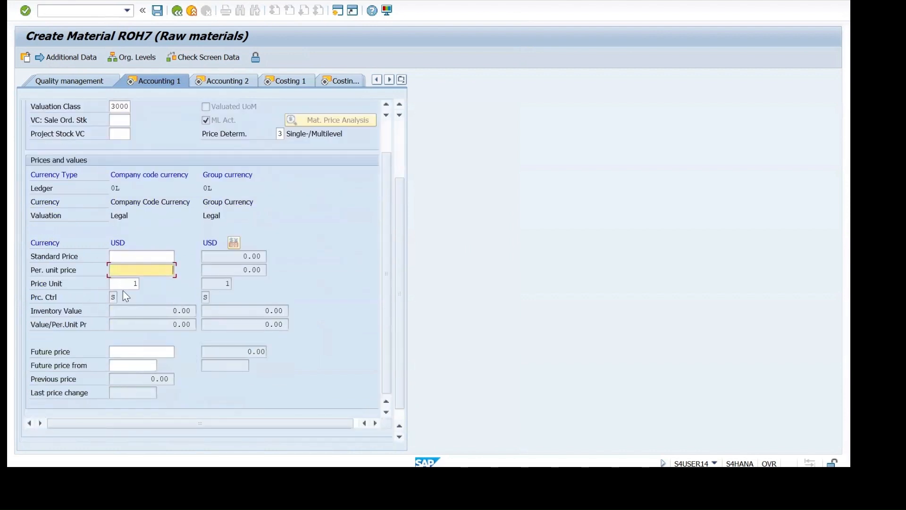
{"action": "left_click", "coordinate": [147, 261]}
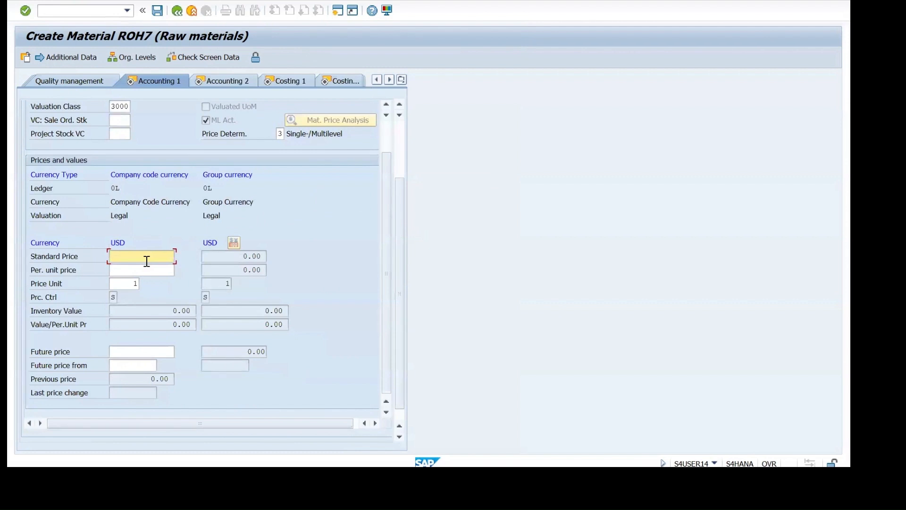
{"action": "type", "text": "10"}
{"action": "key", "text": "Return"}
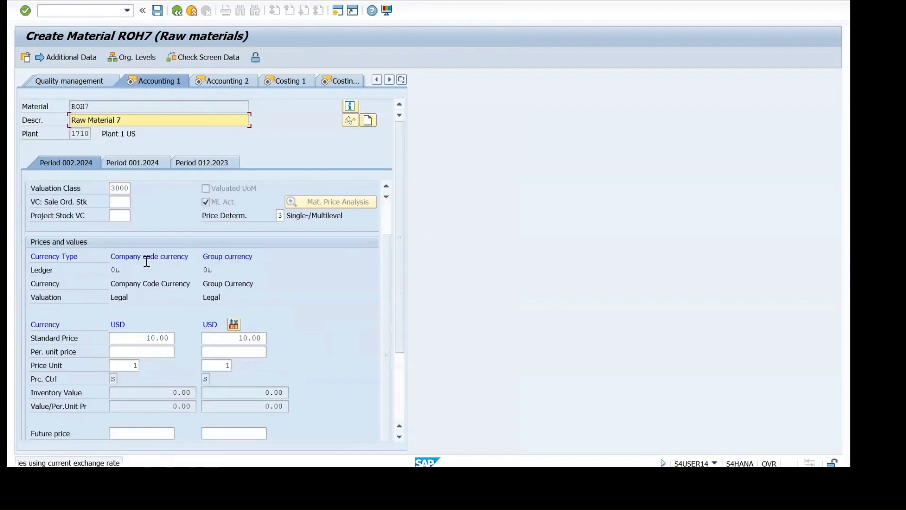
{"action": "key", "text": "Return"}
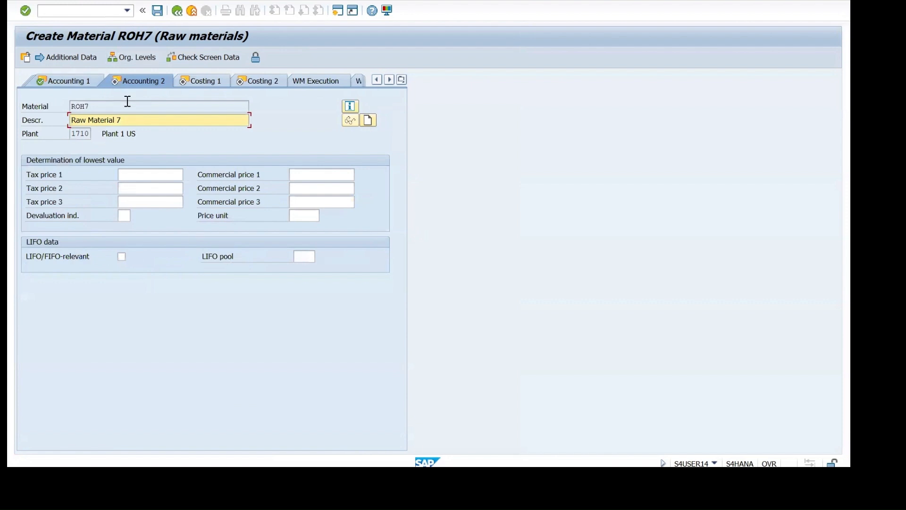
Step: Pass the Accounting 2 view without entries and assign profit center YB110 in the Costing 1 view
{"action": "key", "text": "Return"}
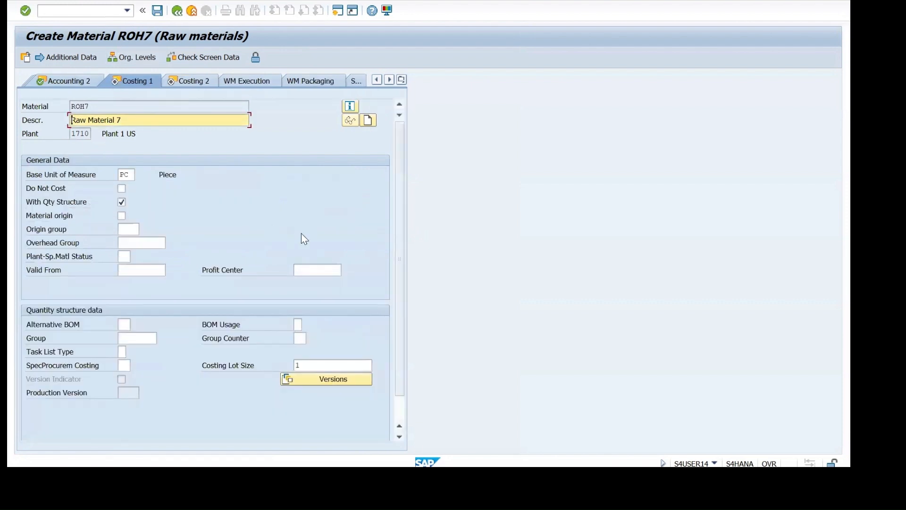
{"action": "left_click", "coordinate": [310, 270]}
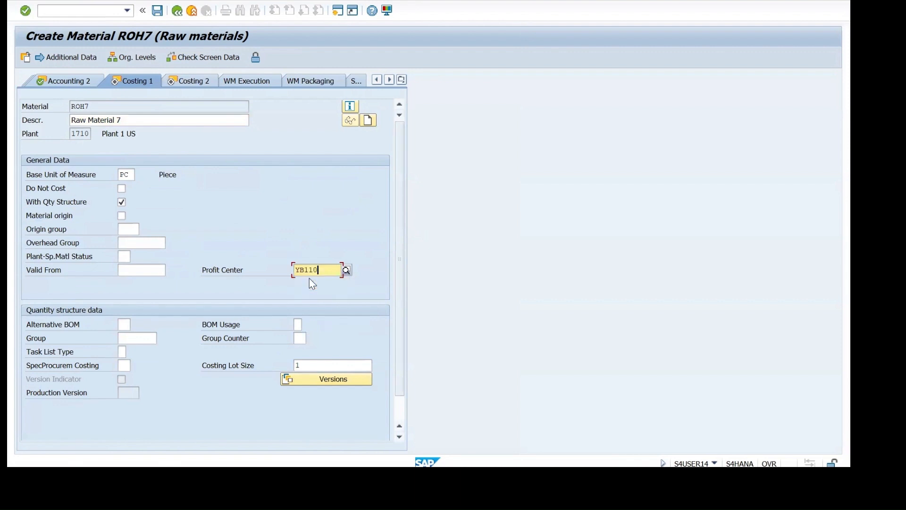
{"action": "key", "text": "Return"}
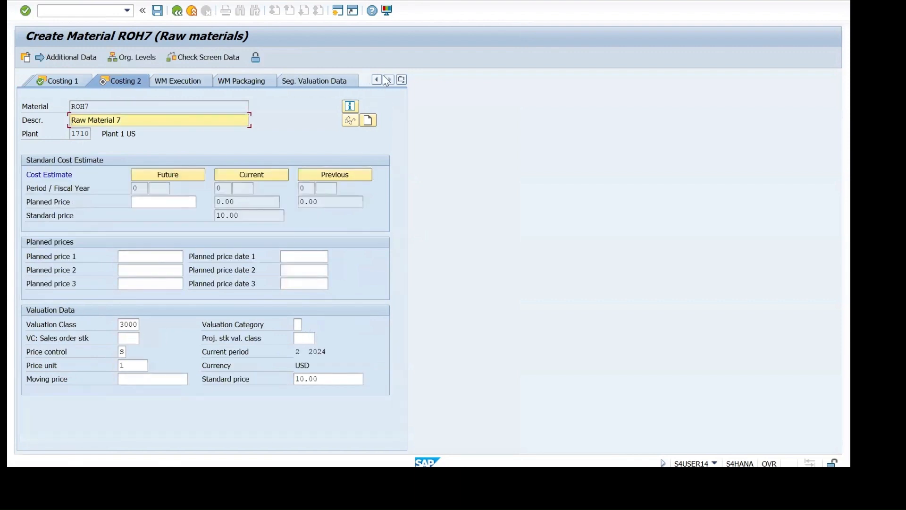
Step: Return to the MRP 2 view and set the production storage location to 171C
{"action": "left_click", "coordinate": [401, 80]}
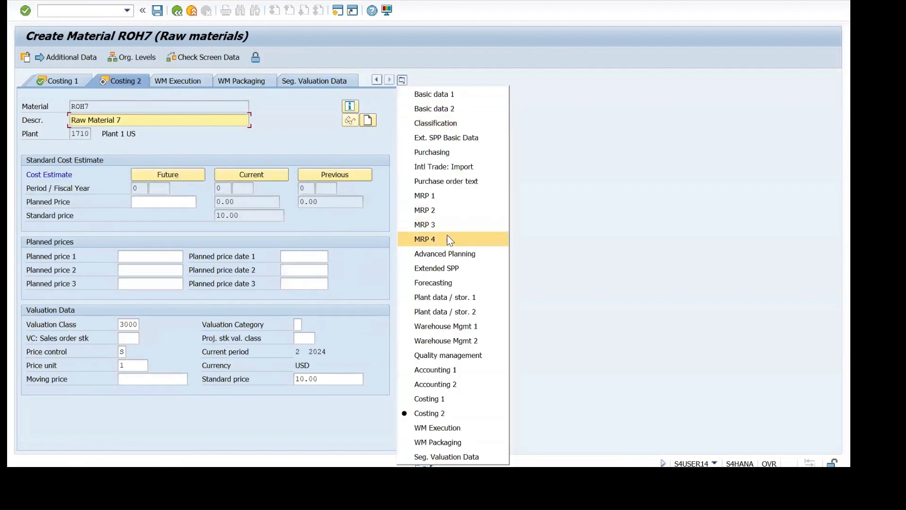
{"action": "left_click", "coordinate": [440, 212]}
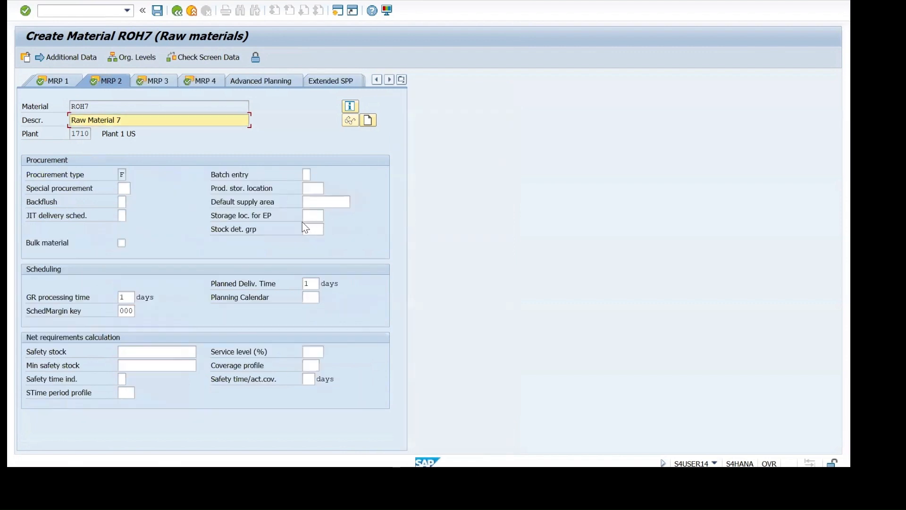
{"action": "left_click", "coordinate": [321, 190]}
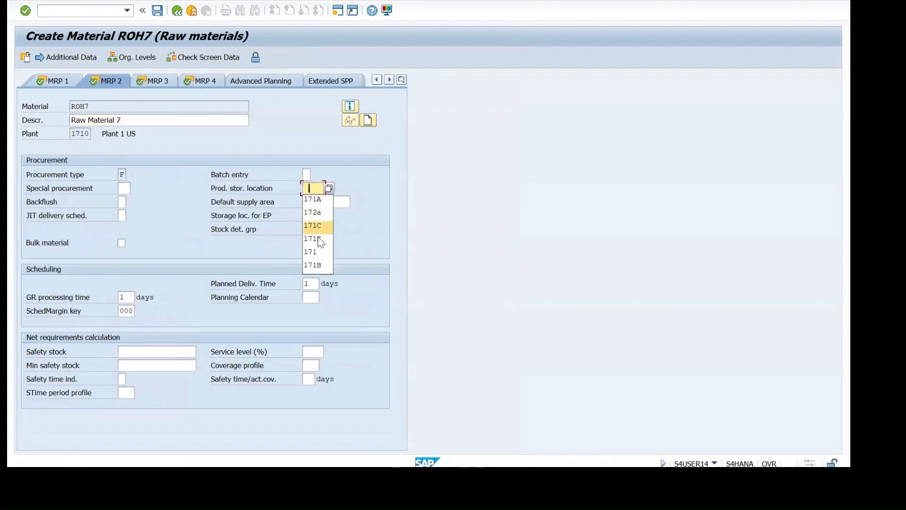
{"action": "left_click", "coordinate": [318, 228]}
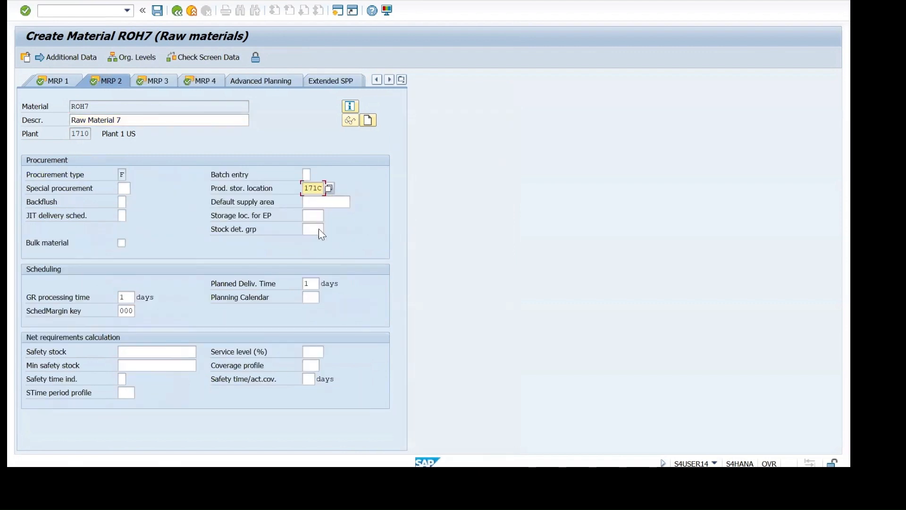
{"action": "key", "text": "Return"}
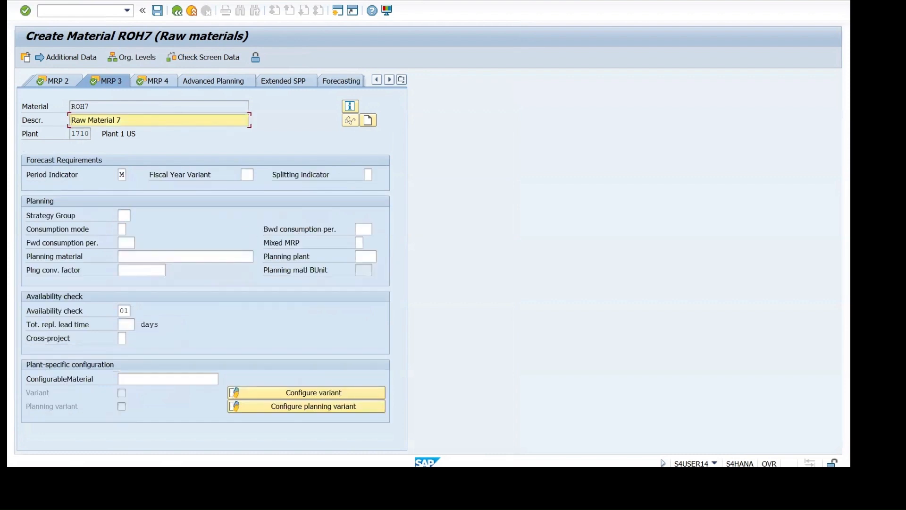
Step: Confirm the remaining views from MRP 3 onward without changes until the Costing 2 view is reached
{"action": "key", "text": "Return"}
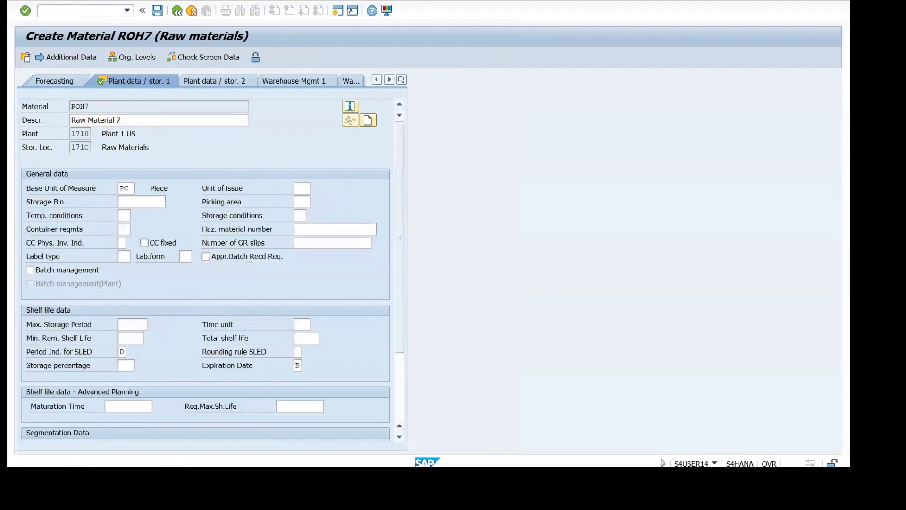
{"action": "key", "text": "Return"}
{"action": "key", "text": "Return"}
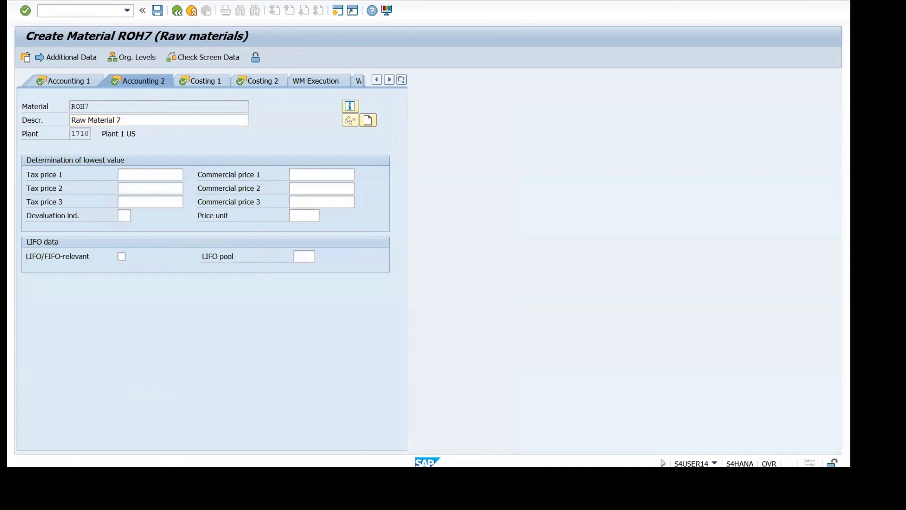
{"action": "key", "text": "Return"}
{"action": "key", "text": "Return"}
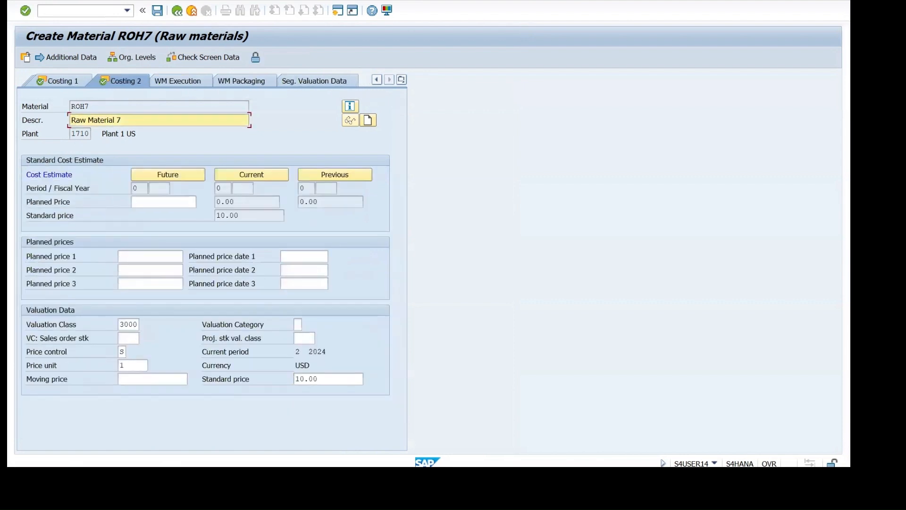
Step: Complete the Costing 2 view and save the material master for ROH7
{"action": "key", "text": "Return"}
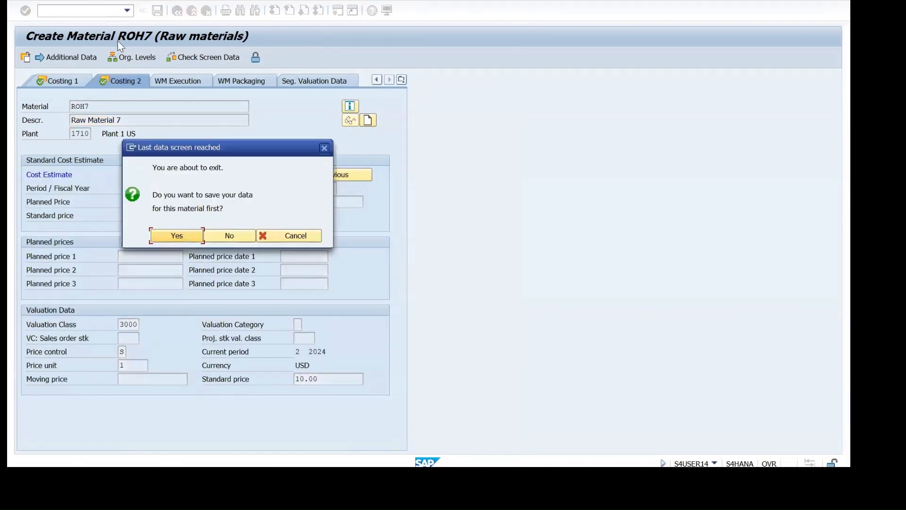
{"action": "left_click", "coordinate": [168, 239]}
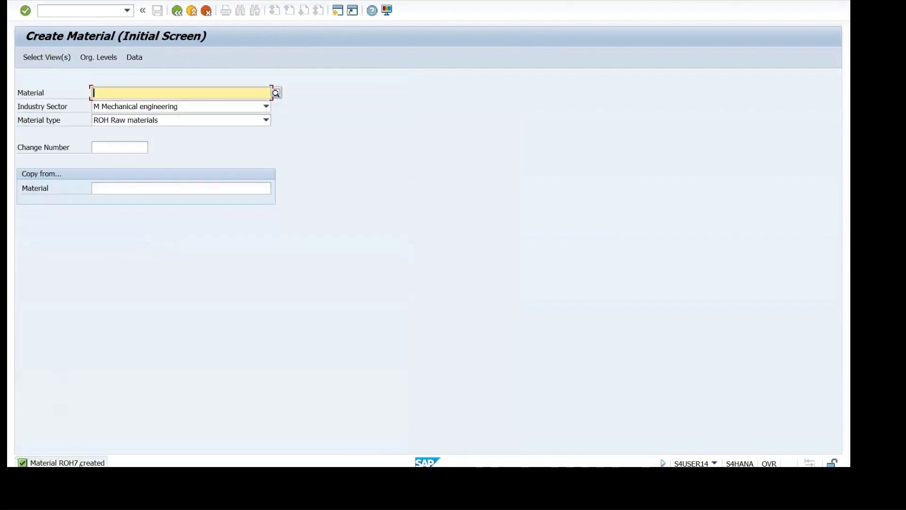
Step: Start transaction CS01 to create a material BOM
{"action": "left_click", "coordinate": [89, 13]}
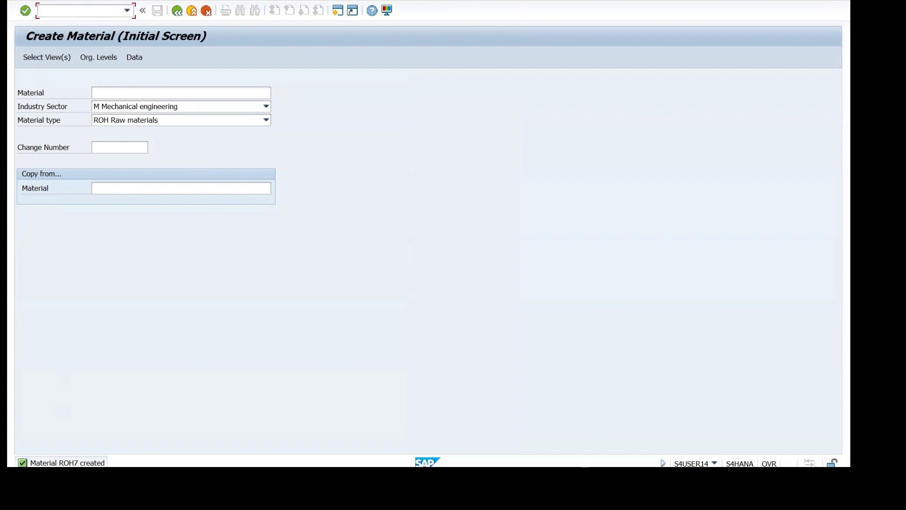
{"action": "left_click", "coordinate": [606, 465]}
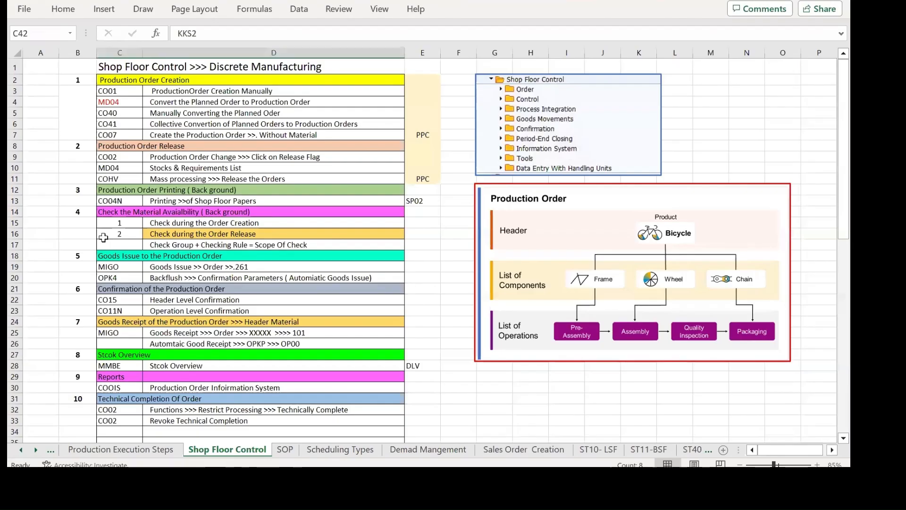
{"action": "key", "text": "alt+Tab"}
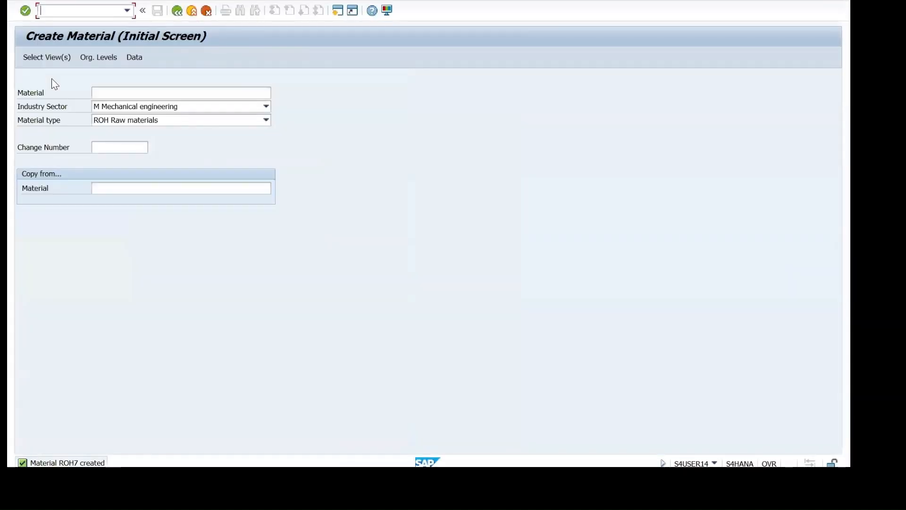
{"action": "type", "text": "/NCS01"}
{"action": "key", "text": "Return"}
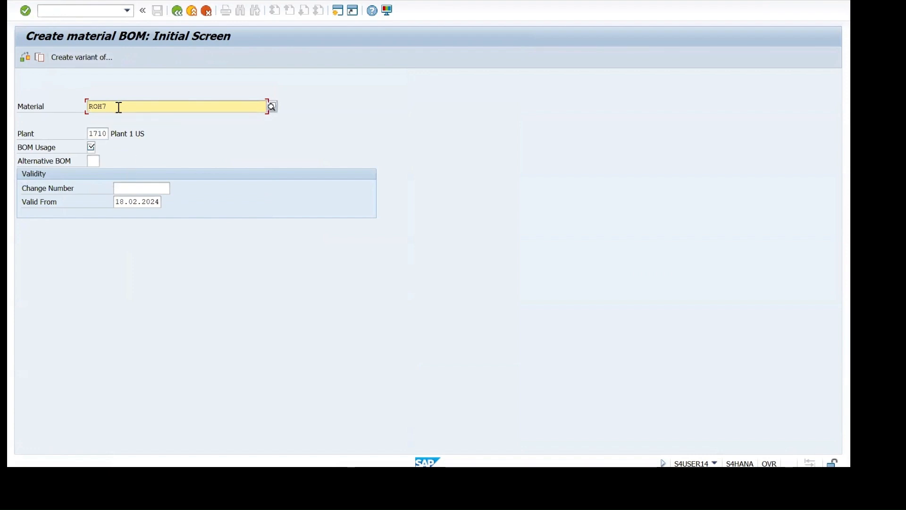
Step: Replace the proposed header material of the BOM with FG5
{"action": "key", "text": "BackSpace"}
{"action": "key", "text": "BackSpace"}
{"action": "key", "text": "BackSpace"}
{"action": "key", "text": "BackSpace"}
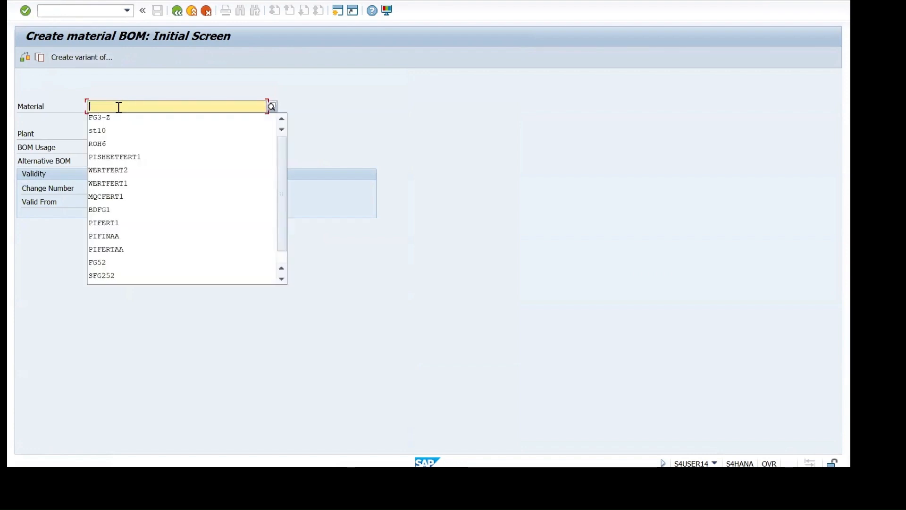
{"action": "type", "text": "FG"}
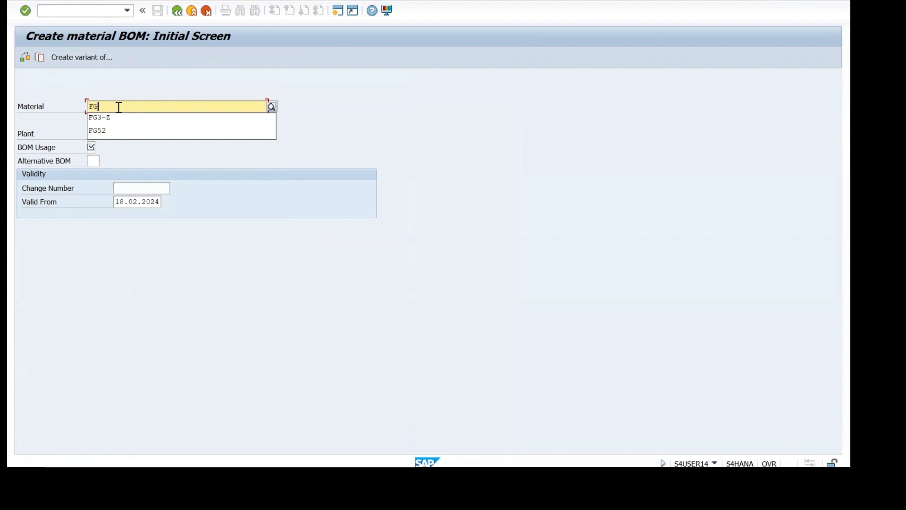
{"action": "type", "text": "5"}
{"action": "left_click", "coordinate": [122, 116]}
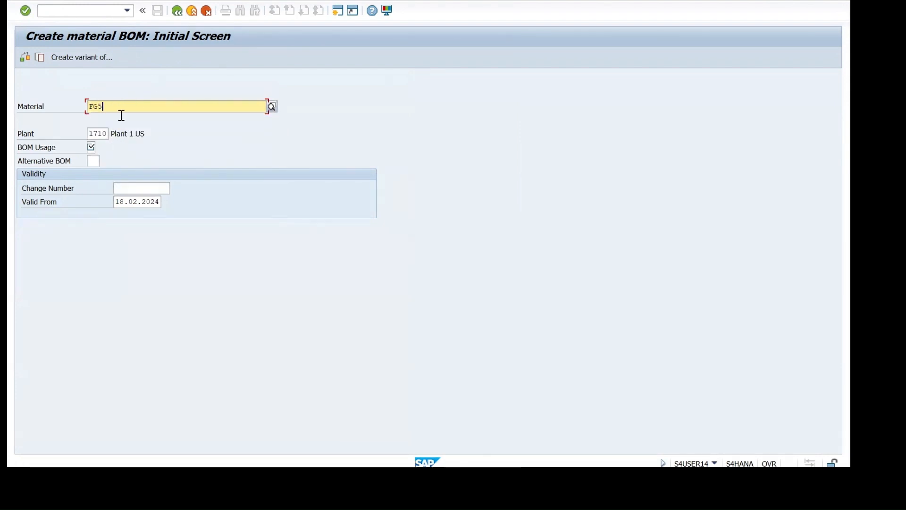
Step: Choose BOM usage 1 (Production) and proceed to the item overview of the FG5 BOM
{"action": "left_click", "coordinate": [92, 148]}
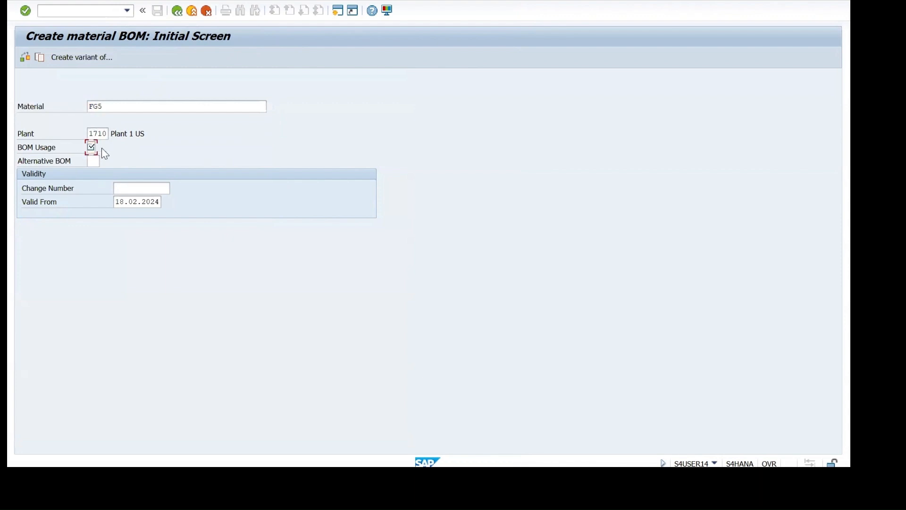
{"action": "left_click", "coordinate": [93, 147]}
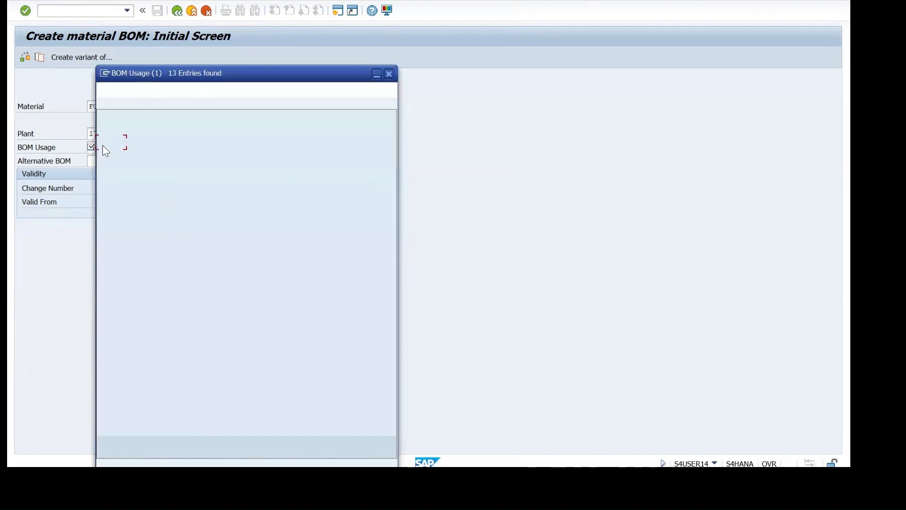
{"action": "double_click", "coordinate": [105, 145]}
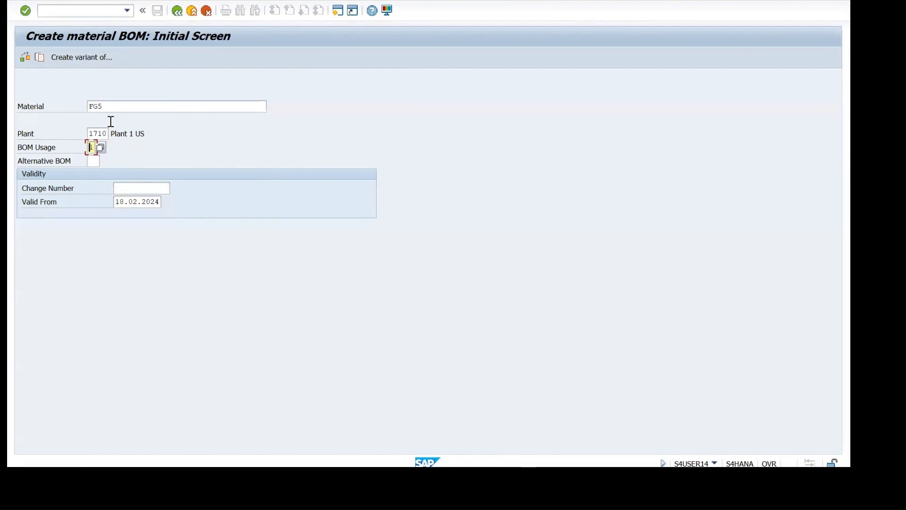
{"action": "key", "text": "Return"}
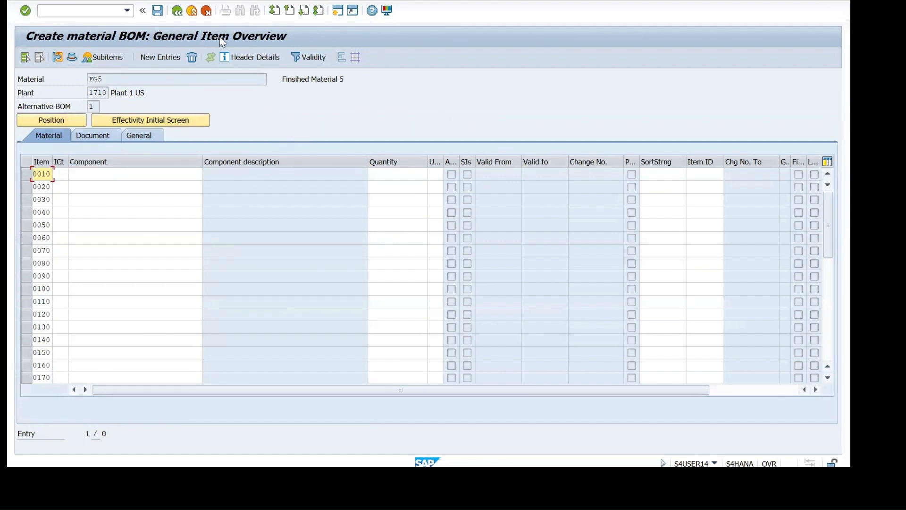
Step: Enter item category L and component ROH7 in BOM item 0010
{"action": "left_click", "coordinate": [65, 175]}
{"action": "left_click", "coordinate": [65, 175]}
{"action": "left_click", "coordinate": [64, 185]}
{"action": "left_click", "coordinate": [118, 173]}
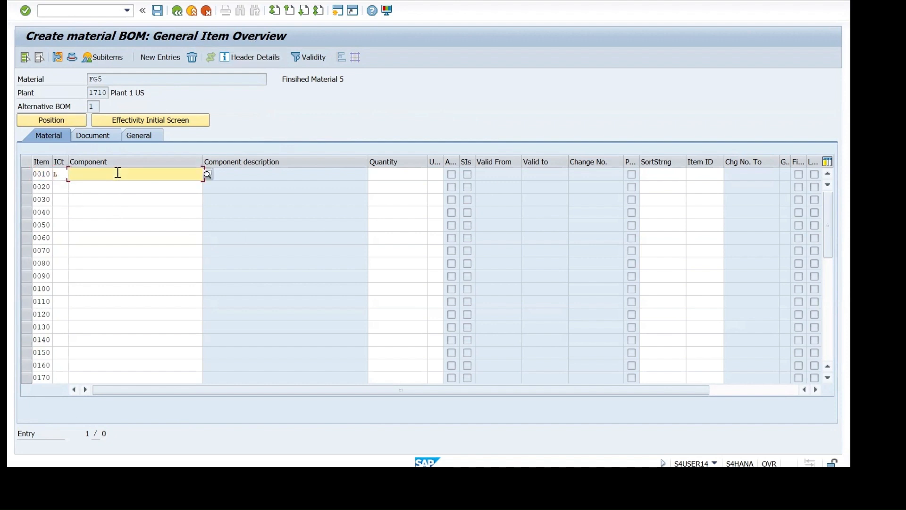
{"action": "type", "text": "ROH"}
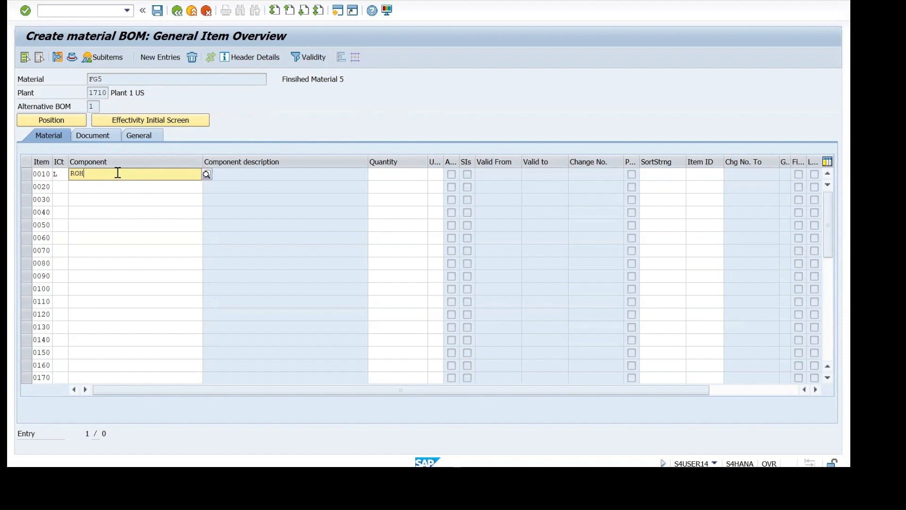
{"action": "type", "text": "7"}
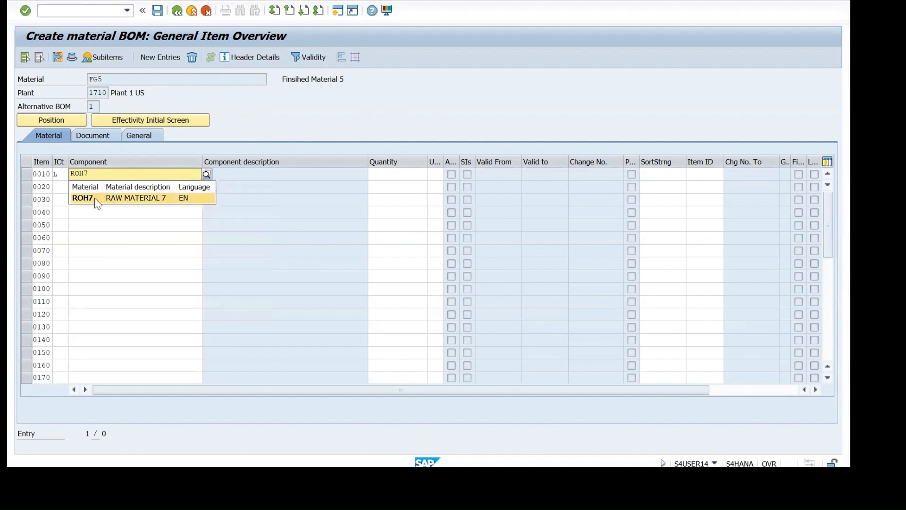
{"action": "left_click", "coordinate": [95, 197]}
Step: Set the quantity of component ROH7 to 1 and confirm the item
{"action": "left_click", "coordinate": [392, 177]}
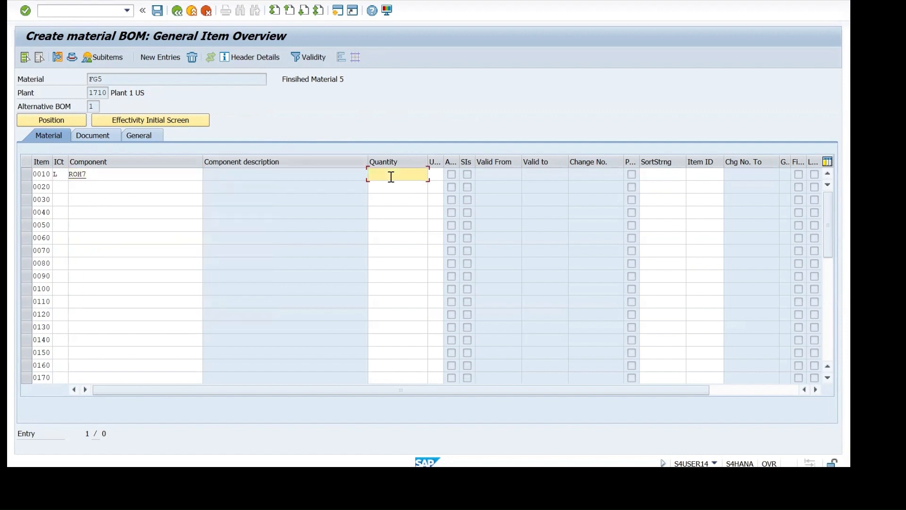
{"action": "left_click", "coordinate": [111, 177]}
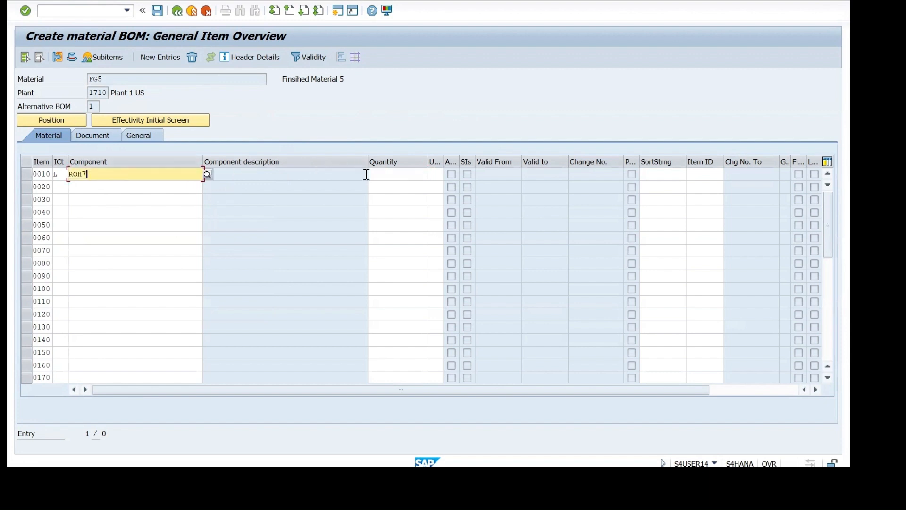
{"action": "left_click", "coordinate": [381, 175]}
{"action": "type", "text": "1"}
{"action": "key", "text": "Return"}
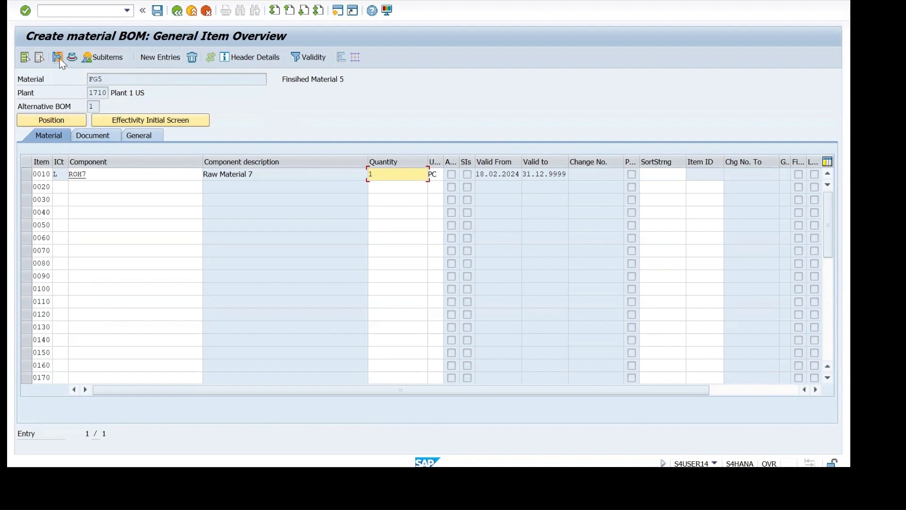
Step: Set the base quantity in the BOM header to 1 PC and return to the item overview
{"action": "left_click", "coordinate": [71, 58]}
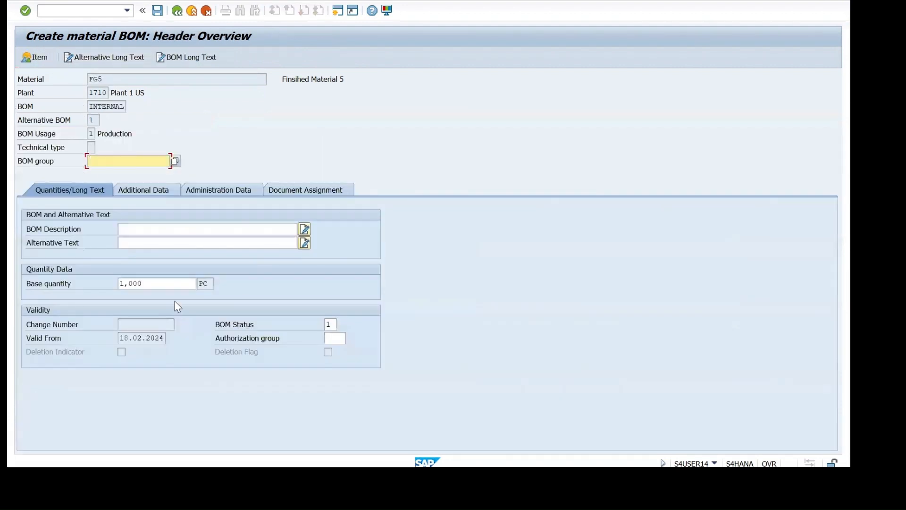
{"action": "left_click", "coordinate": [158, 284]}
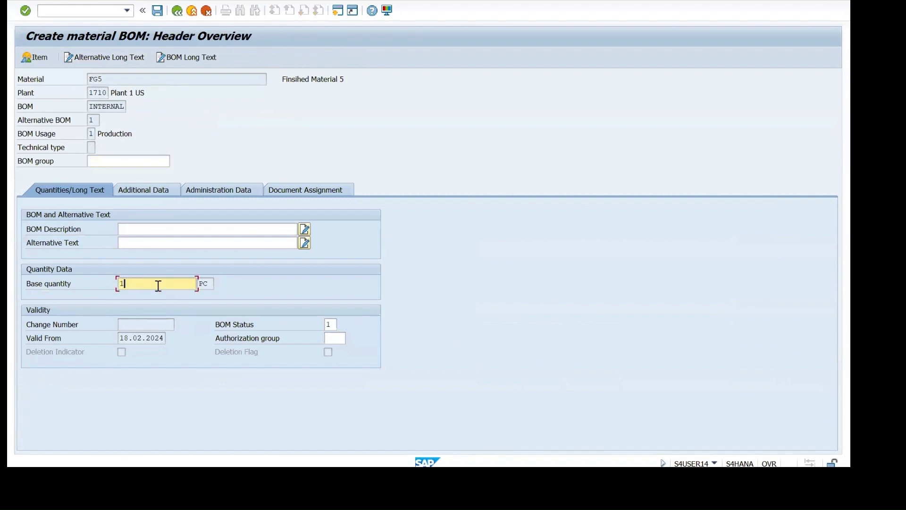
{"action": "key", "text": "BackSpace"}
{"action": "type", "text": "1"}
{"action": "key", "text": "Return"}
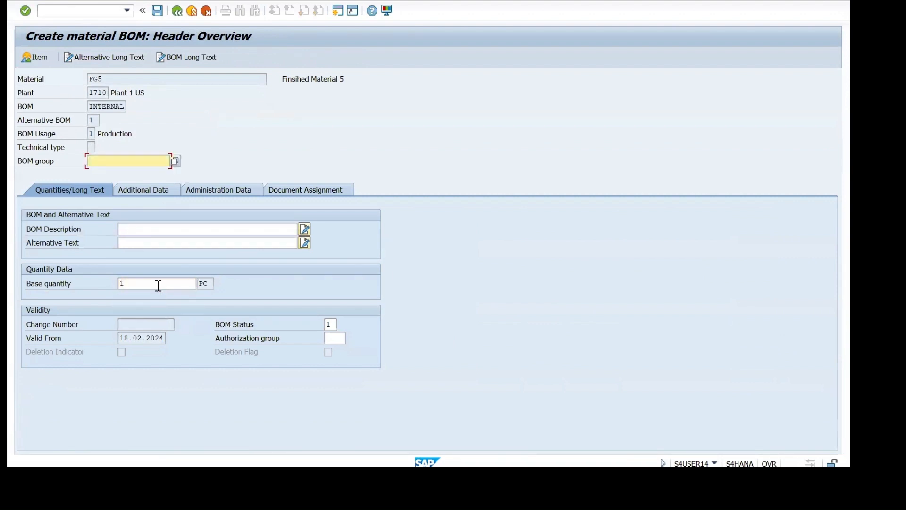
{"action": "left_click", "coordinate": [39, 56]}
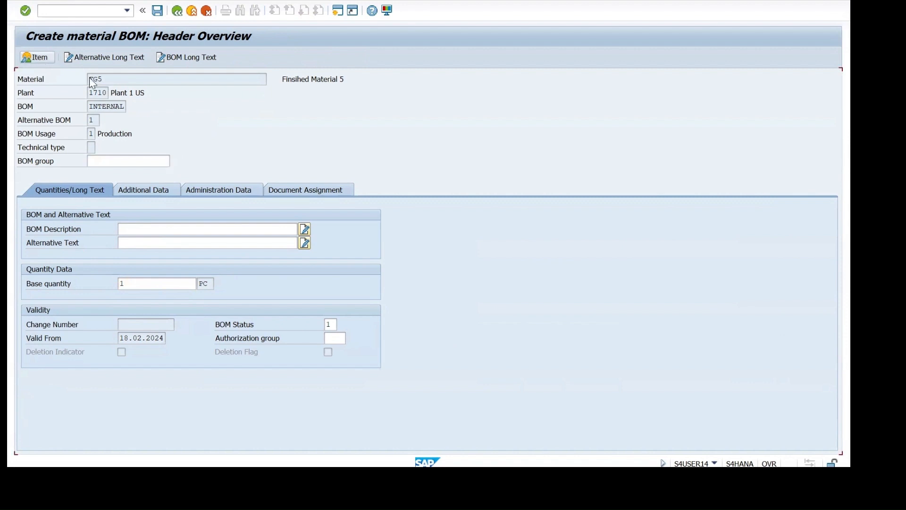
{"action": "left_click", "coordinate": [395, 174]}
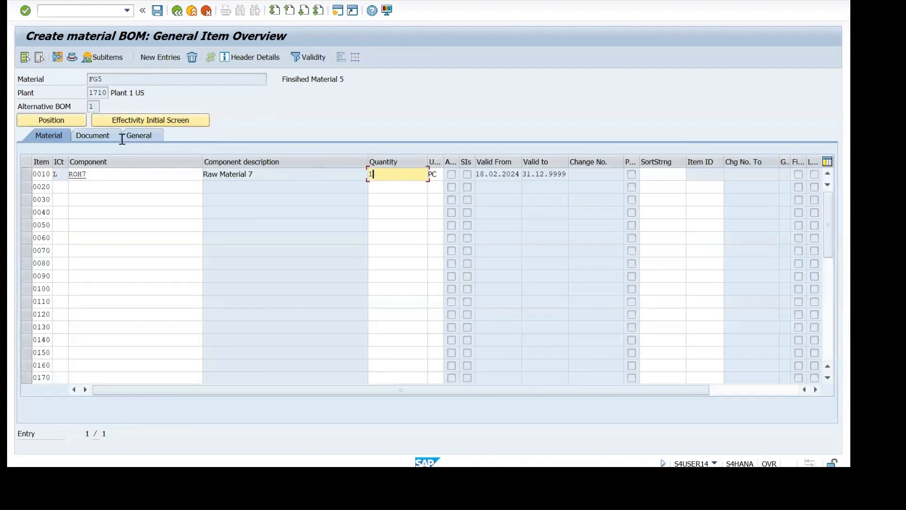
Step: Review the base quantity in the BOM header again and go back to the items
{"action": "left_click", "coordinate": [72, 57]}
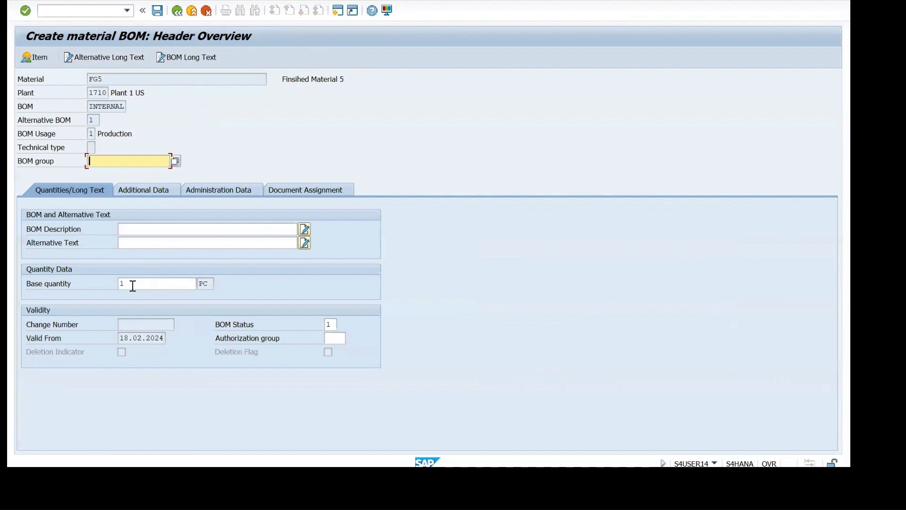
{"action": "left_click", "coordinate": [132, 286]}
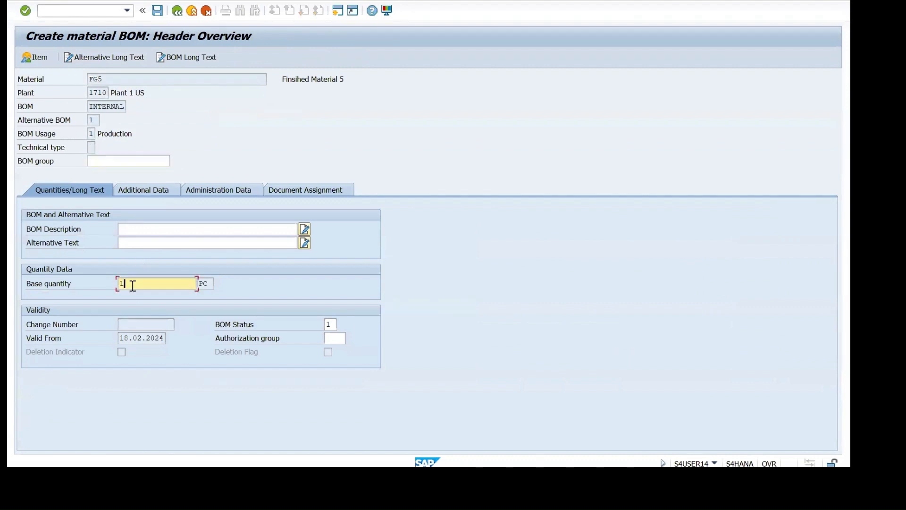
{"action": "left_click", "coordinate": [34, 58]}
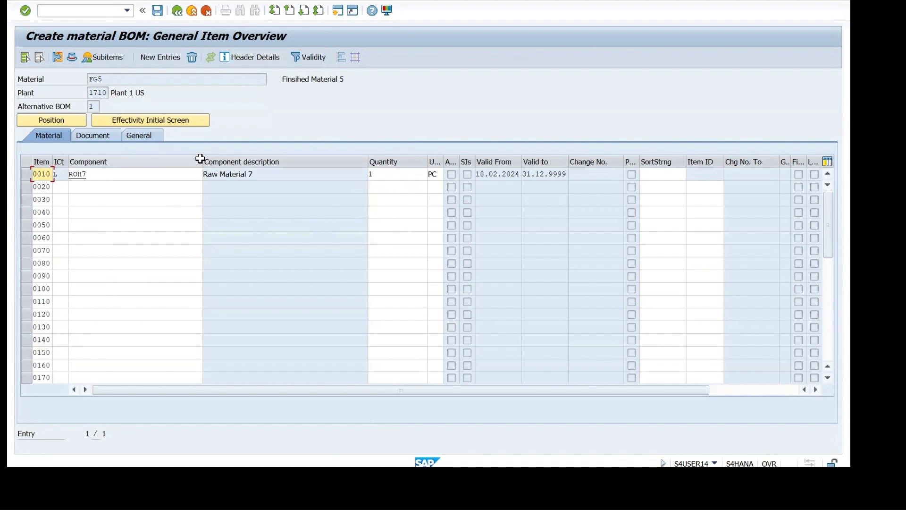
Step: Narrow the Component column, check the ROH7 item's entries and save the BOM for FG5
{"action": "left_click_drag", "start_coordinate": [202, 160], "coordinate": [137, 162]}
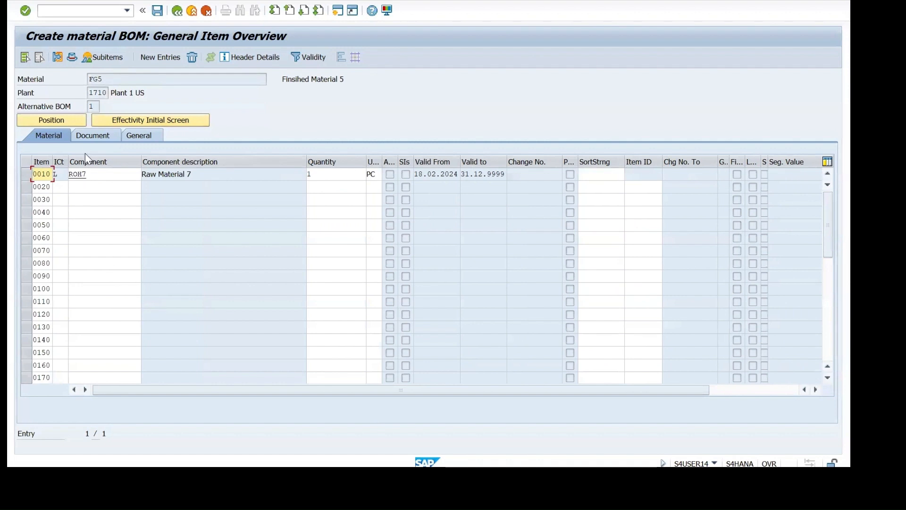
{"action": "left_click", "coordinate": [95, 176]}
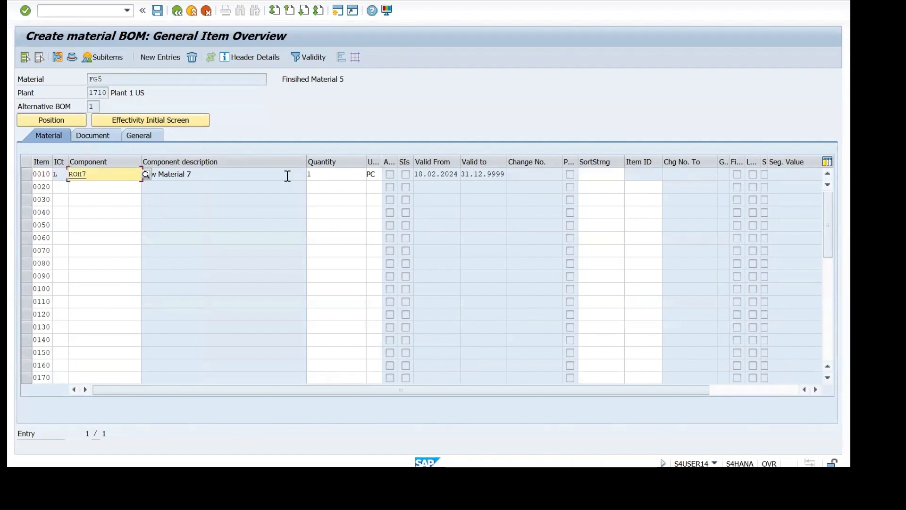
{"action": "left_click", "coordinate": [326, 175]}
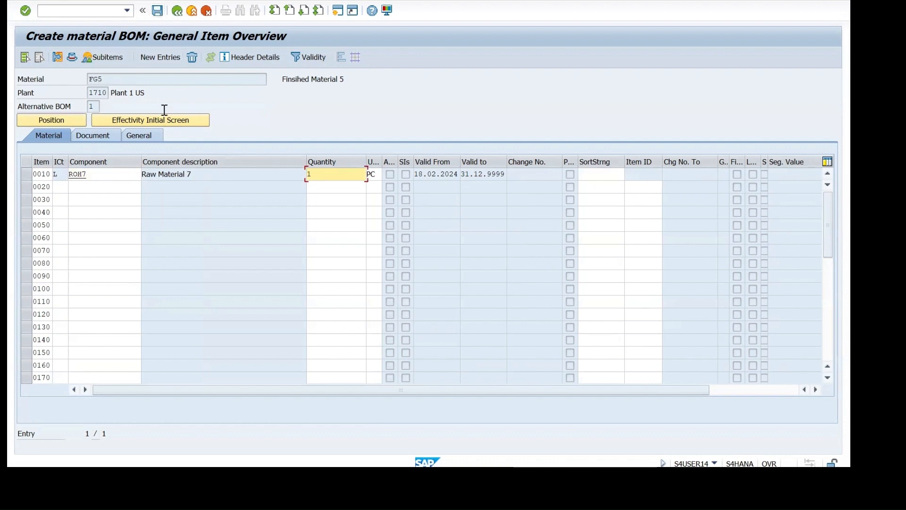
{"action": "left_click", "coordinate": [160, 14]}
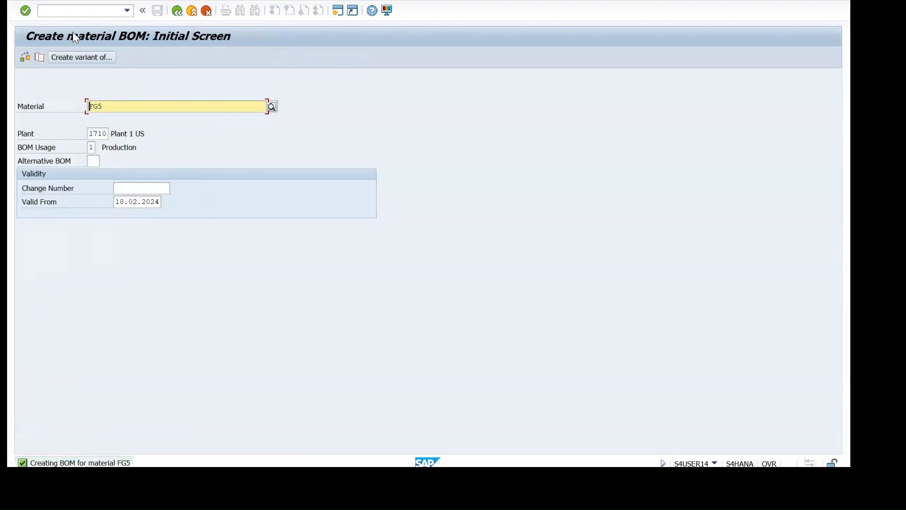
Step: Open the transaction for creating a work center
{"action": "left_click", "coordinate": [72, 11]}
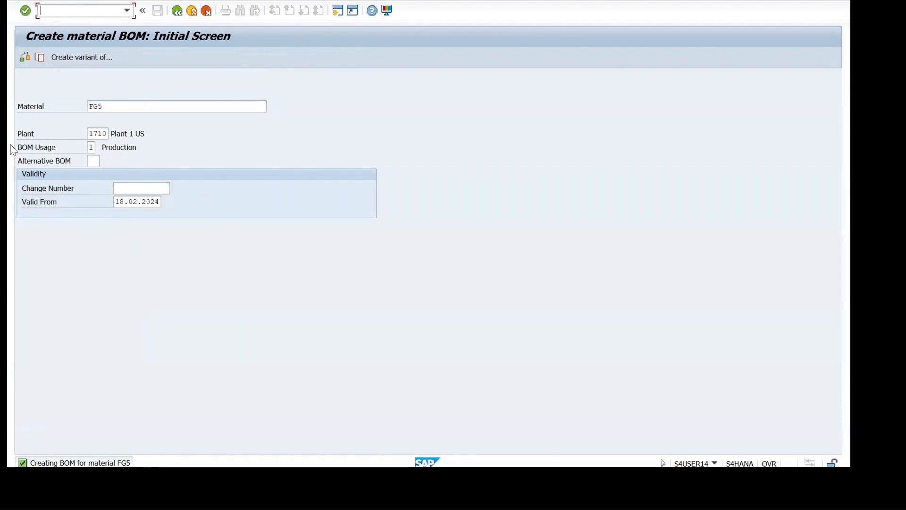
{"action": "type", "text": "/N CR"}
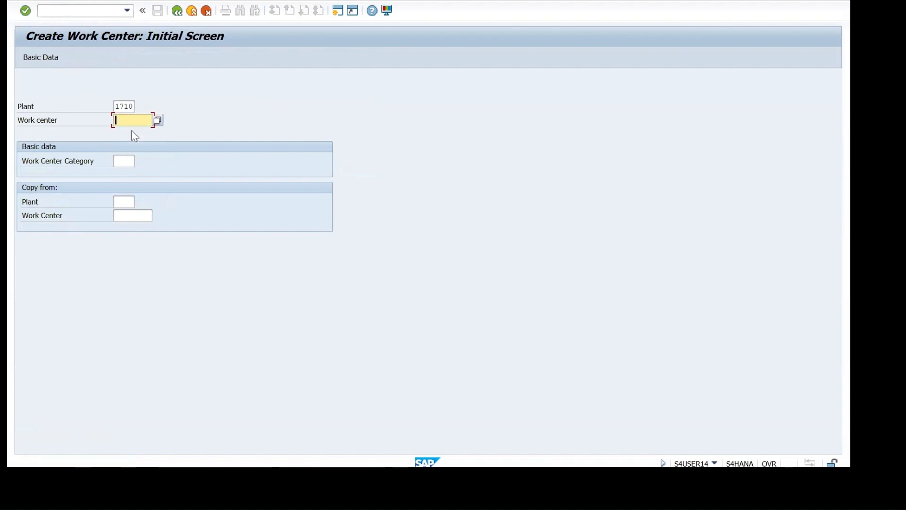
Step: Leave work center creation and open the Work Center List with transaction CR05
{"action": "left_click", "coordinate": [129, 122]}
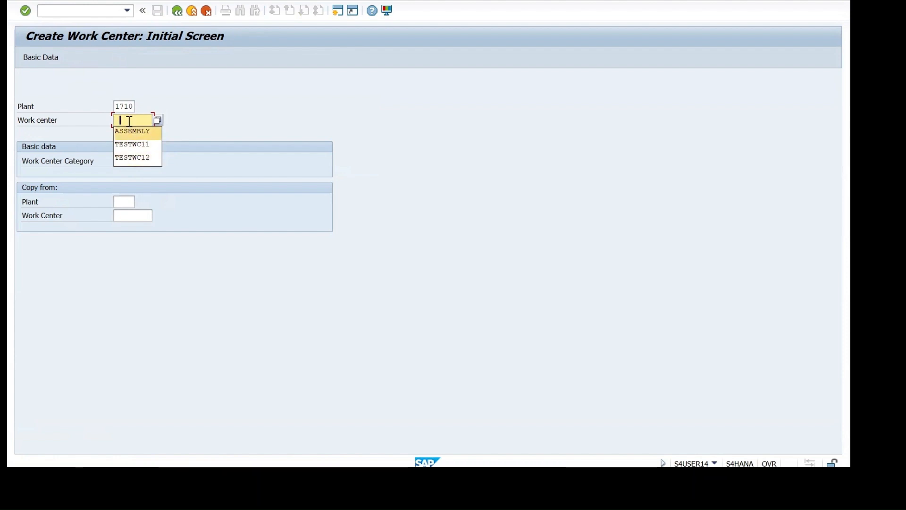
{"action": "key", "text": "BackSpace"}
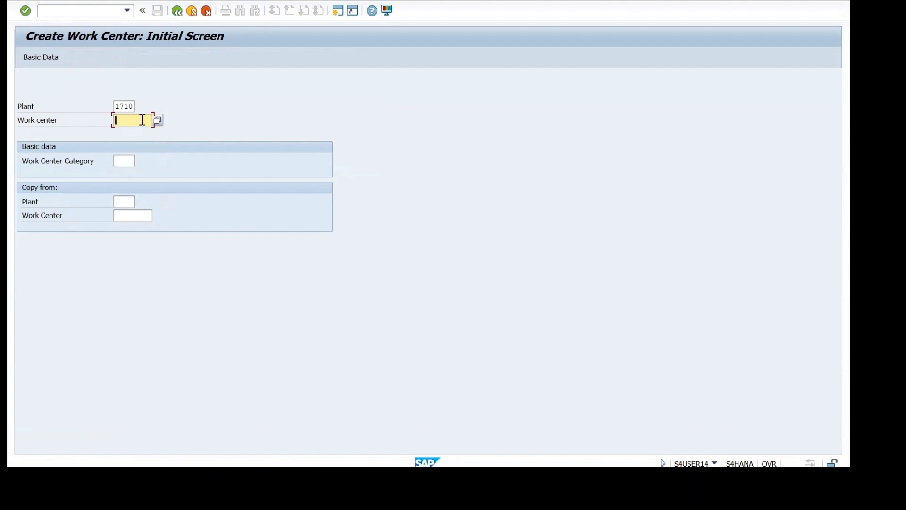
{"action": "left_click", "coordinate": [82, 10]}
{"action": "type", "text": "/N"}
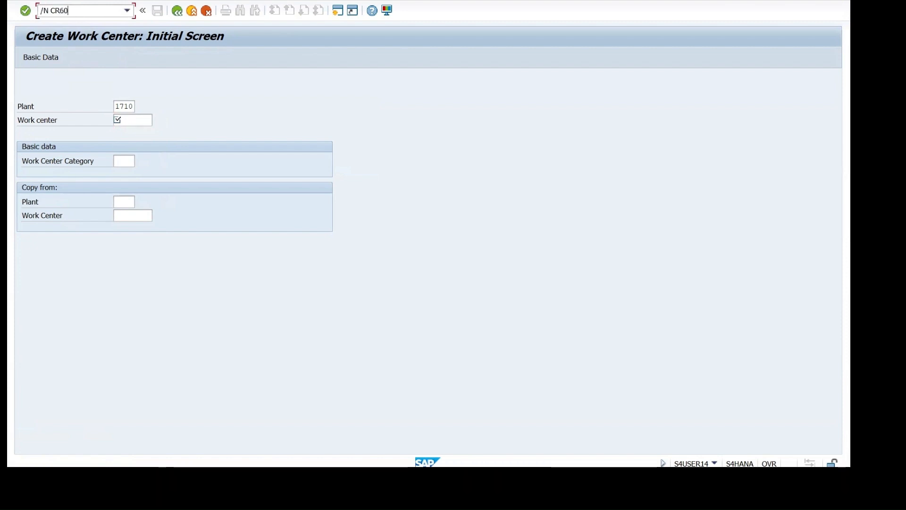
{"action": "type", "text": " CR60"}
{"action": "key", "text": "BackSpace"}
{"action": "key", "text": "BackSpace"}
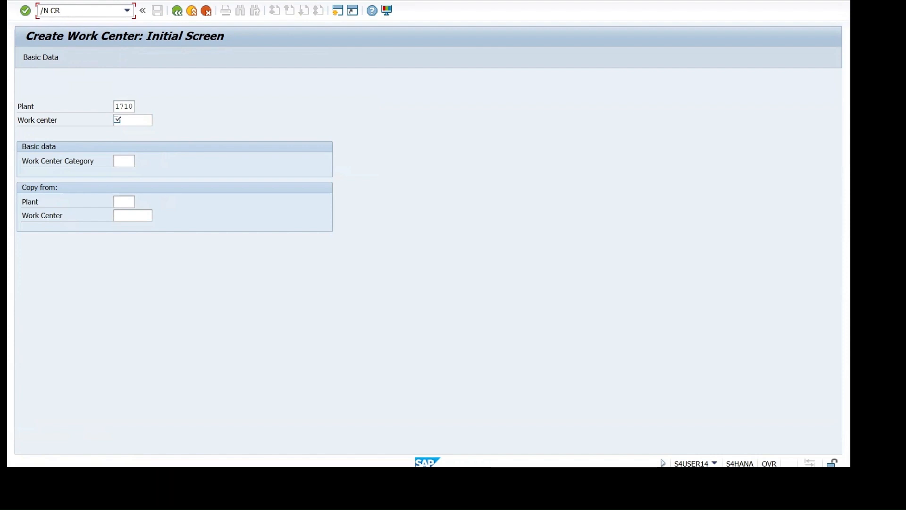
{"action": "type", "text": "05"}
{"action": "key", "text": "Return"}
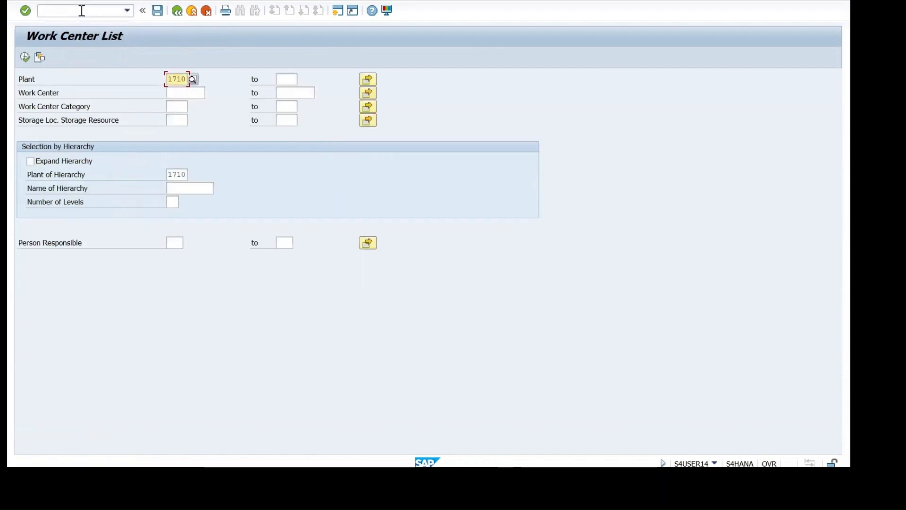
Step: List the work centers of plant 1710 that belong to work center category 0001
{"action": "left_click", "coordinate": [178, 107]}
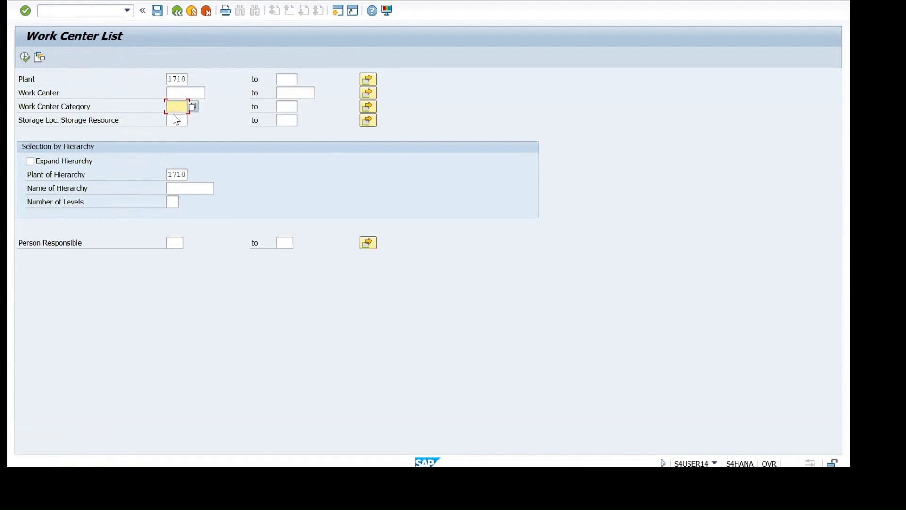
{"action": "type", "text": "0001"}
{"action": "left_click", "coordinate": [24, 57]}
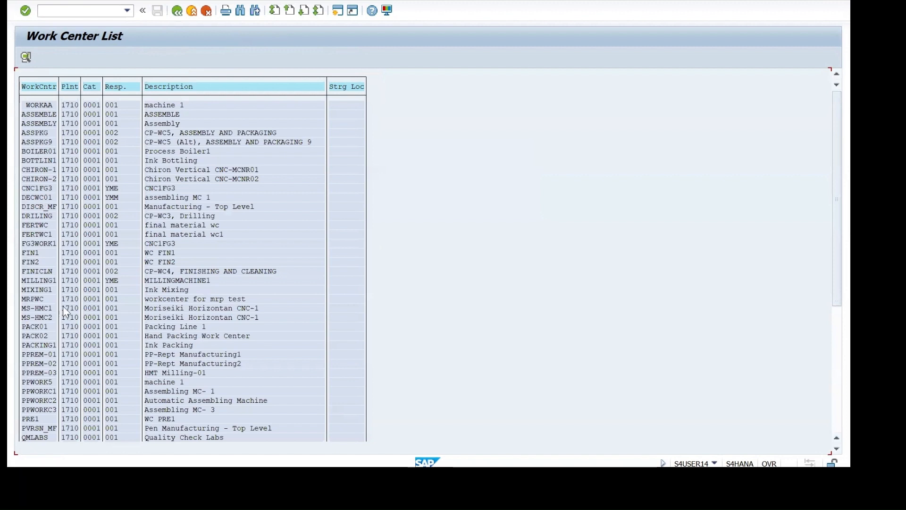
Step: Examine the names and descriptions of the existing machine work centers in the list
{"action": "scroll", "coordinate": [64, 339], "scroll_direction": "down", "scroll_amount": 2}
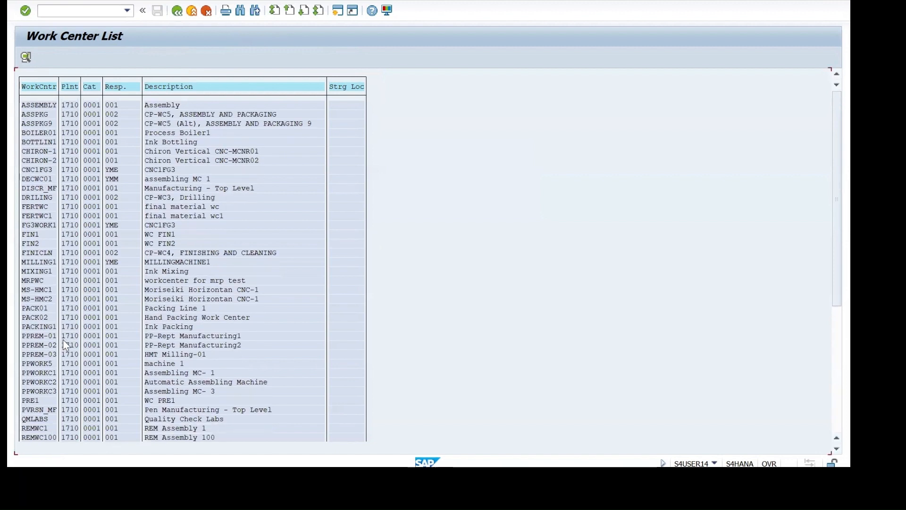
{"action": "scroll", "coordinate": [64, 339], "scroll_direction": "up", "scroll_amount": 2}
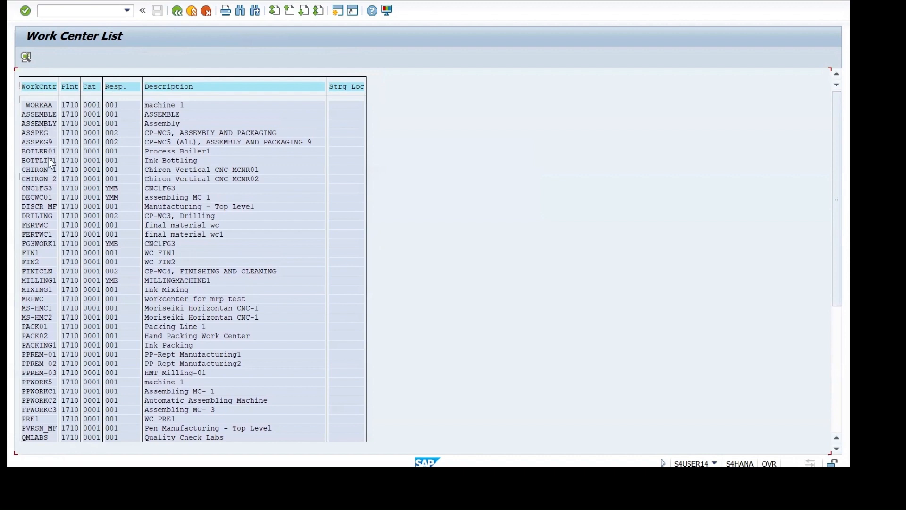
{"action": "scroll", "coordinate": [32, 366], "scroll_direction": "down", "scroll_amount": 2}
{"action": "scroll", "coordinate": [33, 338], "scroll_direction": "down", "scroll_amount": 3}
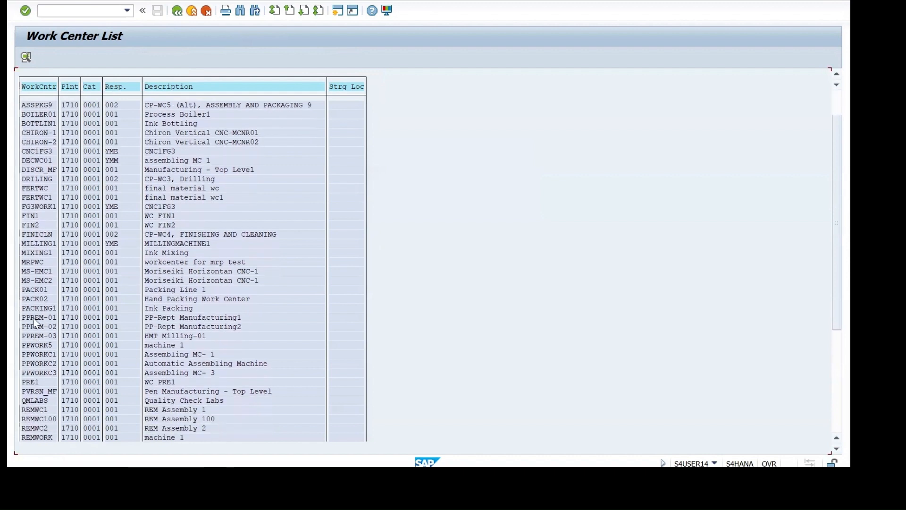
{"action": "scroll", "coordinate": [37, 337], "scroll_direction": "down", "scroll_amount": 1}
{"action": "scroll", "coordinate": [56, 168], "scroll_direction": "up", "scroll_amount": 5}
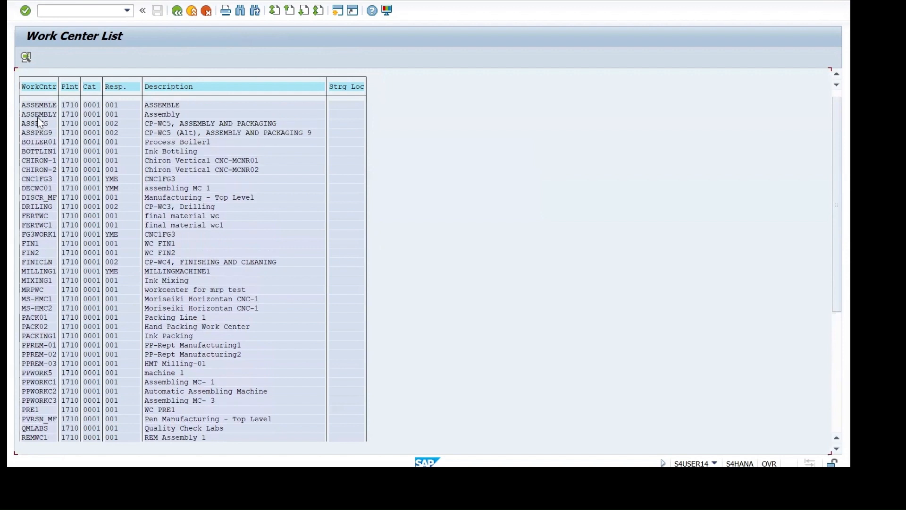
{"action": "scroll", "coordinate": [40, 131], "scroll_direction": "up", "scroll_amount": 1}
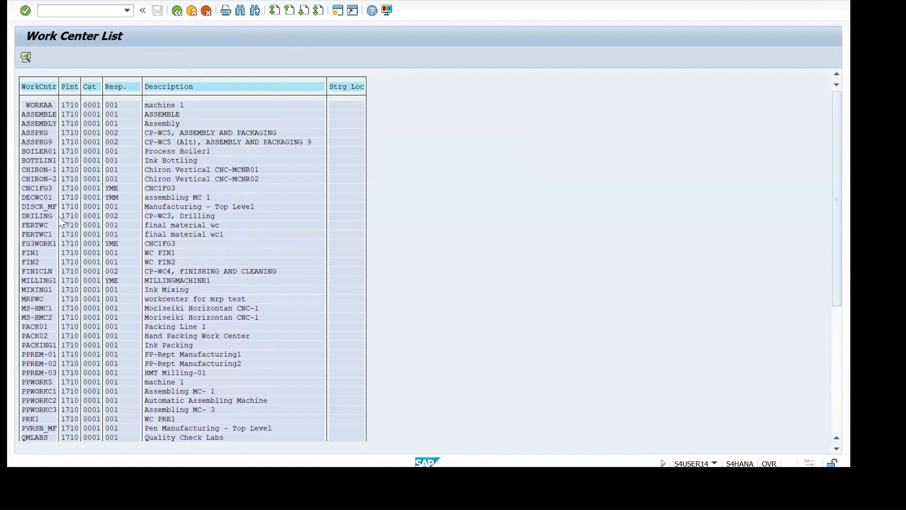
{"action": "scroll", "coordinate": [59, 216], "scroll_direction": "down", "scroll_amount": 3}
{"action": "scroll", "coordinate": [58, 216], "scroll_direction": "up", "scroll_amount": 2}
Step: Return to the work center creation screen with transaction CR01
{"action": "left_click", "coordinate": [60, 11]}
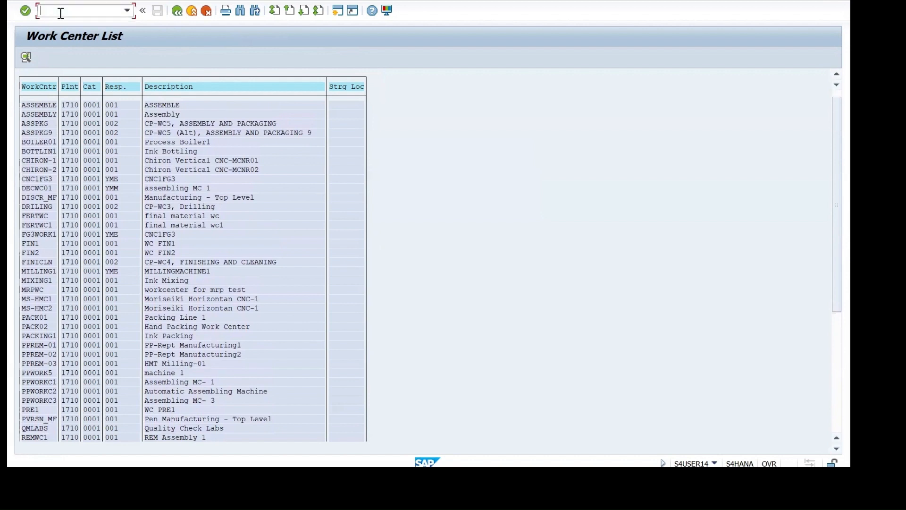
{"action": "type", "text": "/N CR01"}
{"action": "key", "text": "Return"}
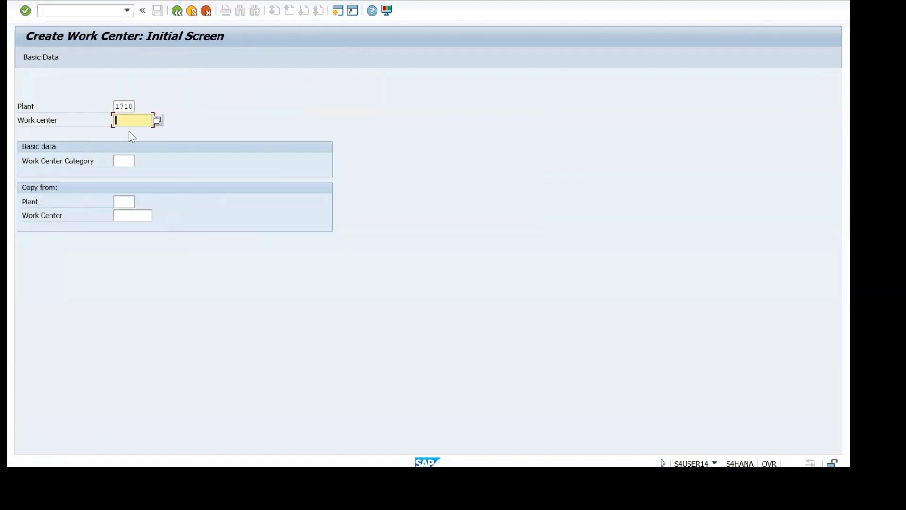
Step: Start work center ASSEMBM1 in plant 1710 with category 0001 (Machine) and continue to its basic data
{"action": "left_click", "coordinate": [128, 121]}
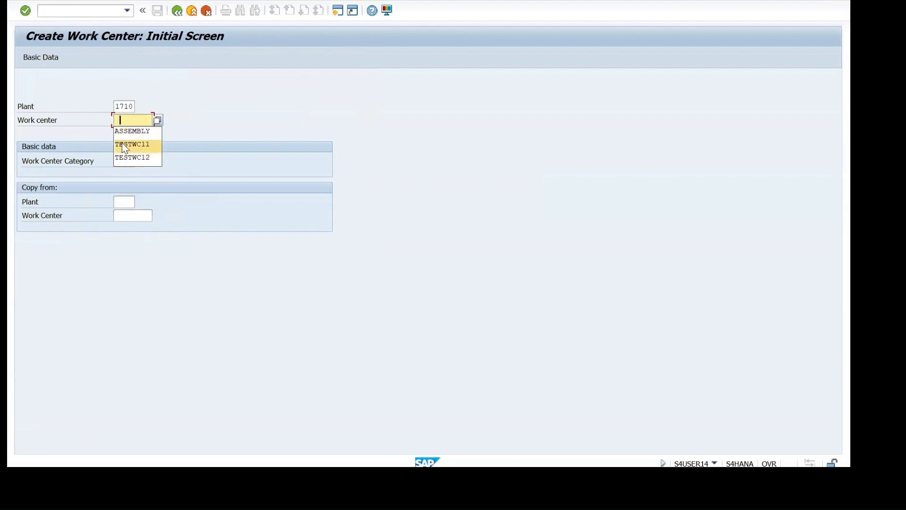
{"action": "left_click", "coordinate": [126, 123]}
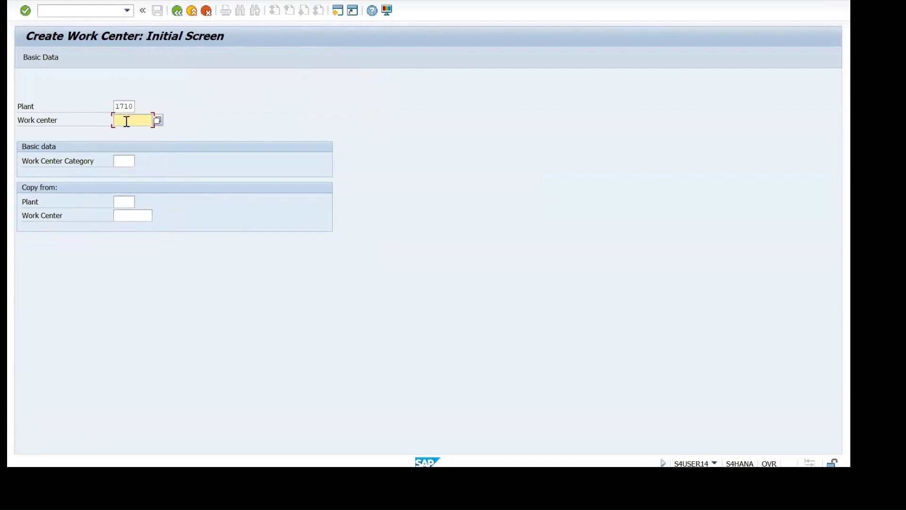
{"action": "type", "text": "ASSEMBM1"}
{"action": "left_click", "coordinate": [131, 161]}
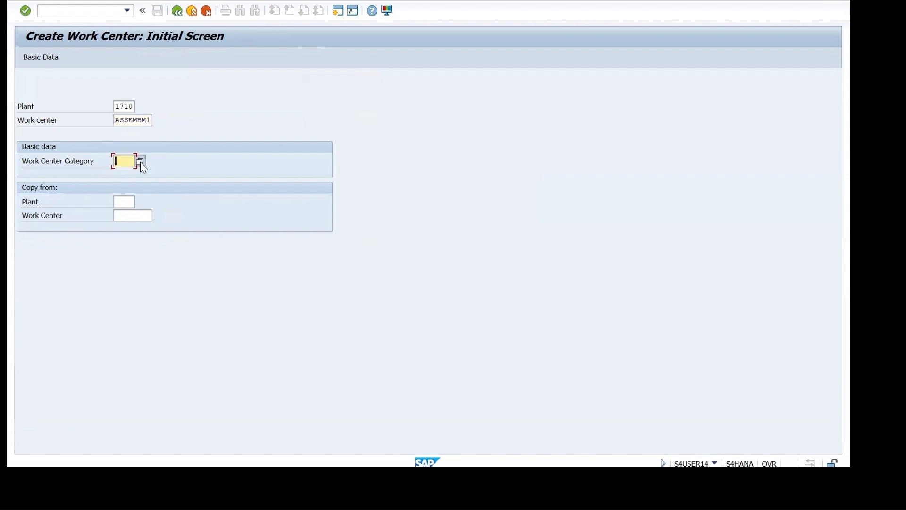
{"action": "left_click", "coordinate": [140, 162]}
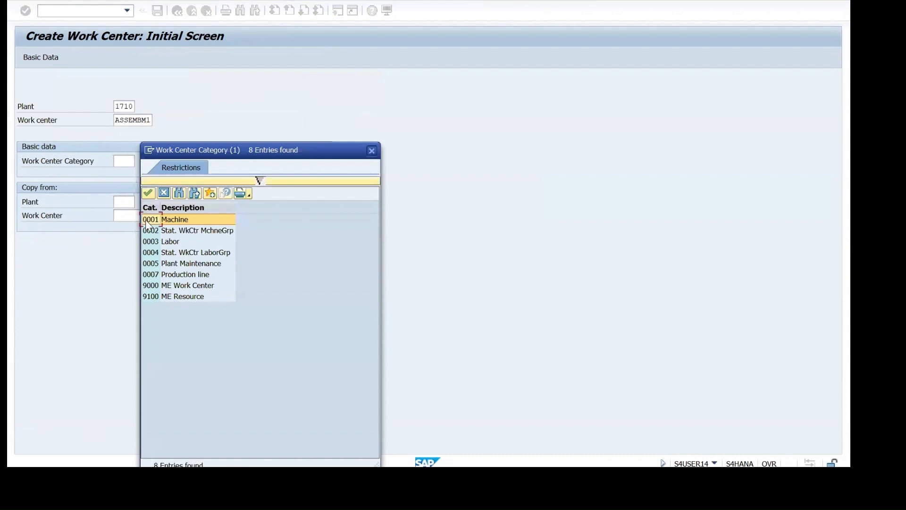
{"action": "double_click", "coordinate": [146, 222]}
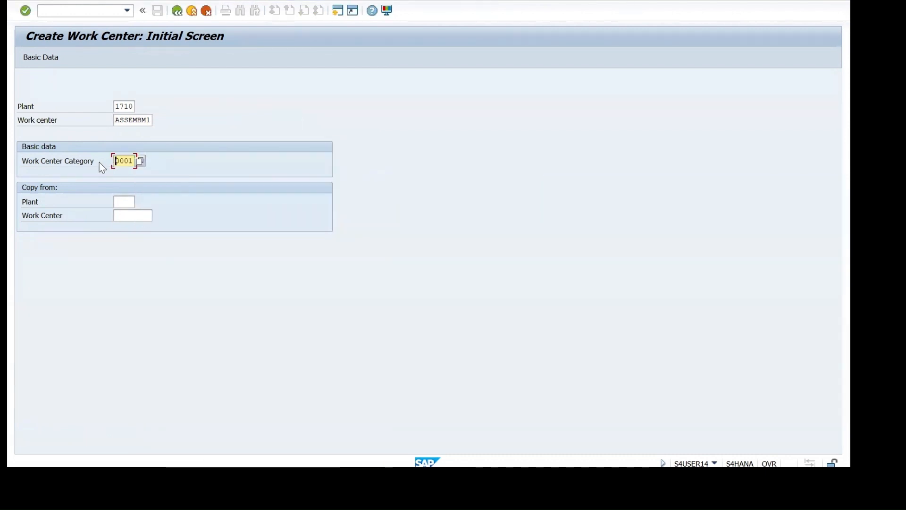
{"action": "key", "text": "Return"}
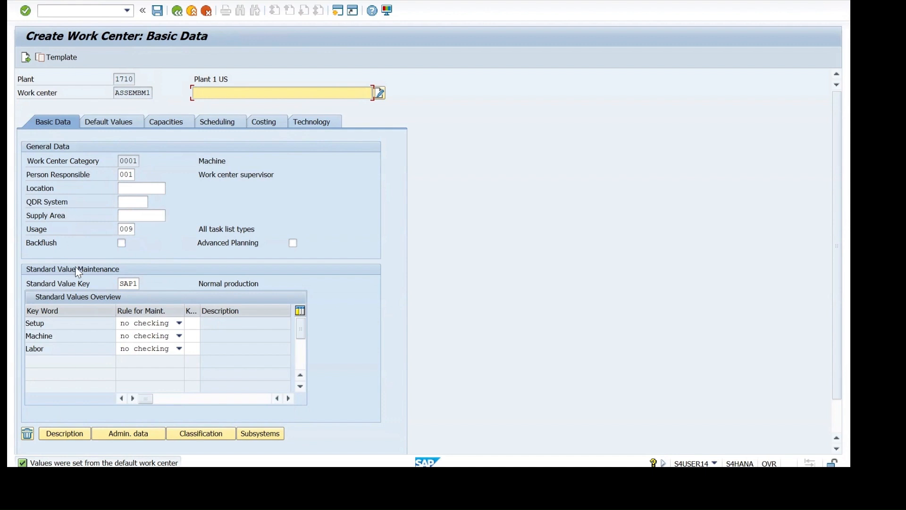
Step: Set the maintenance rule for the Setup, Machine and Labor standard values to "3 must be entered"
{"action": "left_click", "coordinate": [180, 325]}
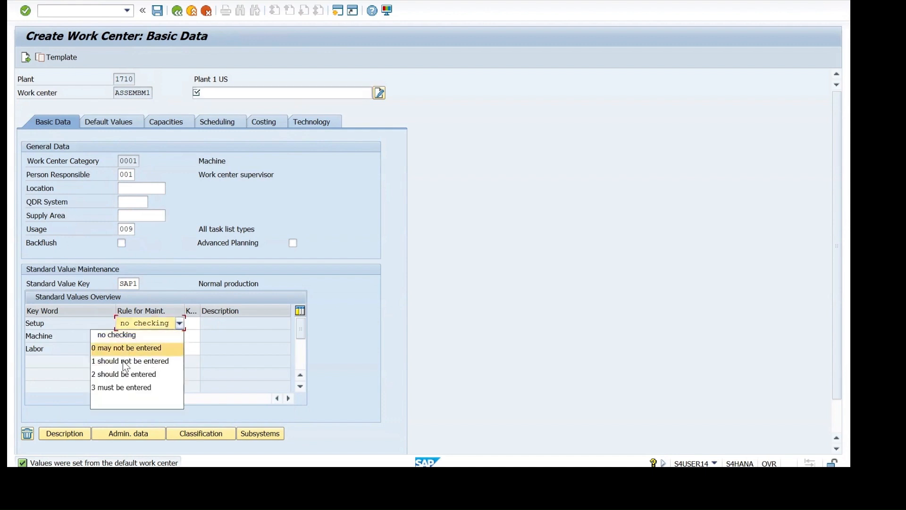
{"action": "left_click", "coordinate": [122, 387]}
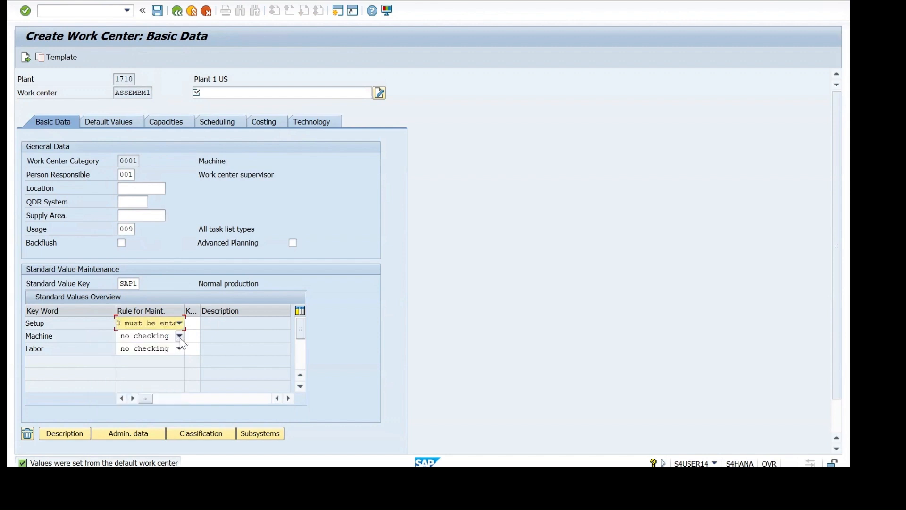
{"action": "left_click", "coordinate": [179, 336]}
{"action": "left_click", "coordinate": [111, 399]}
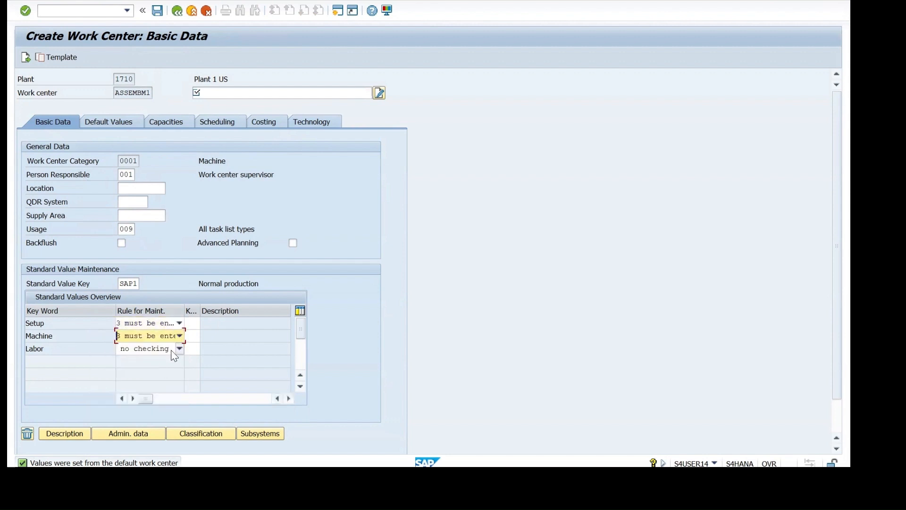
{"action": "left_click", "coordinate": [179, 349]}
{"action": "left_click", "coordinate": [127, 413]}
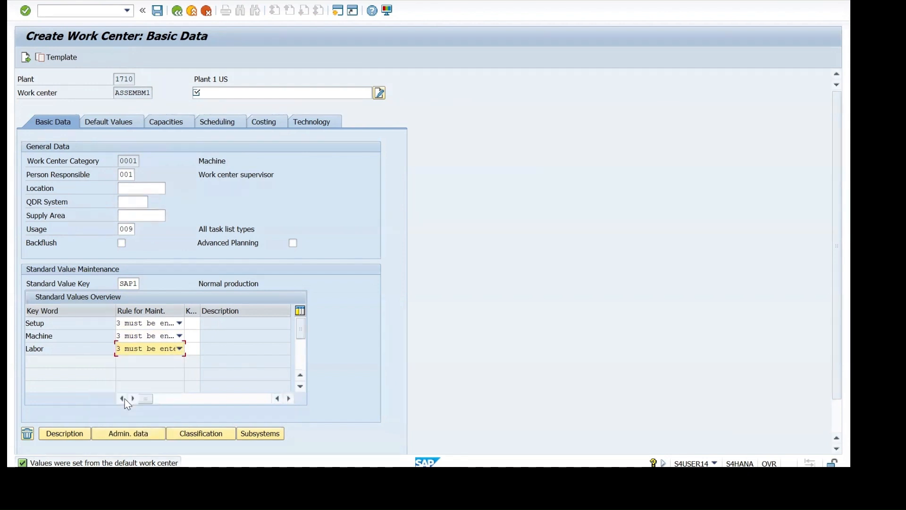
{"action": "key", "text": "Return"}
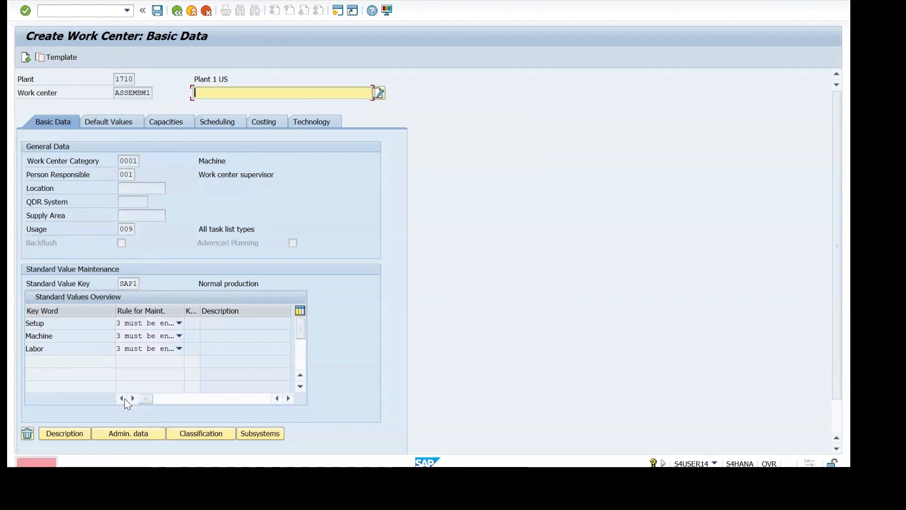
Step: Enter "Assembling Machine M1" as the work center's description and confirm the basic data
{"action": "left_click", "coordinate": [217, 93]}
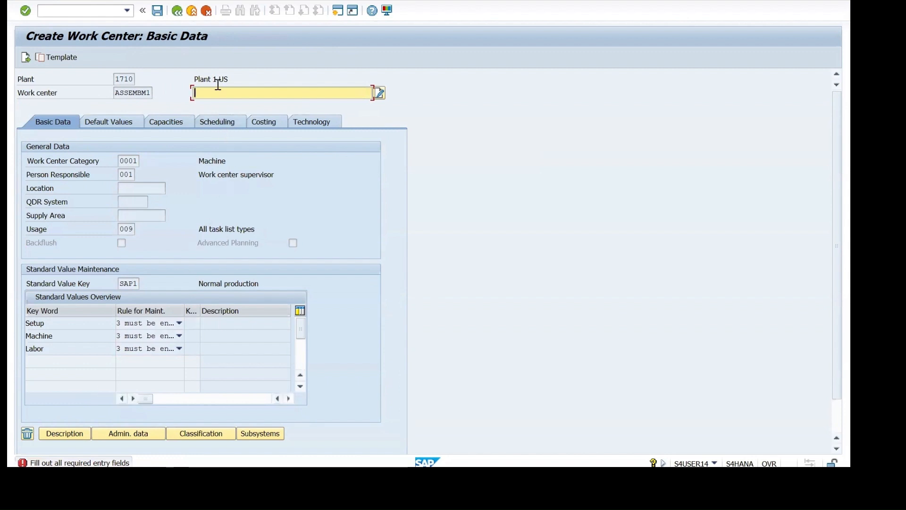
{"action": "left_click", "coordinate": [204, 97]}
{"action": "type", "text": "Assembli"}
{"action": "type", "text": "ng Machi"}
{"action": "type", "text": "n1"}
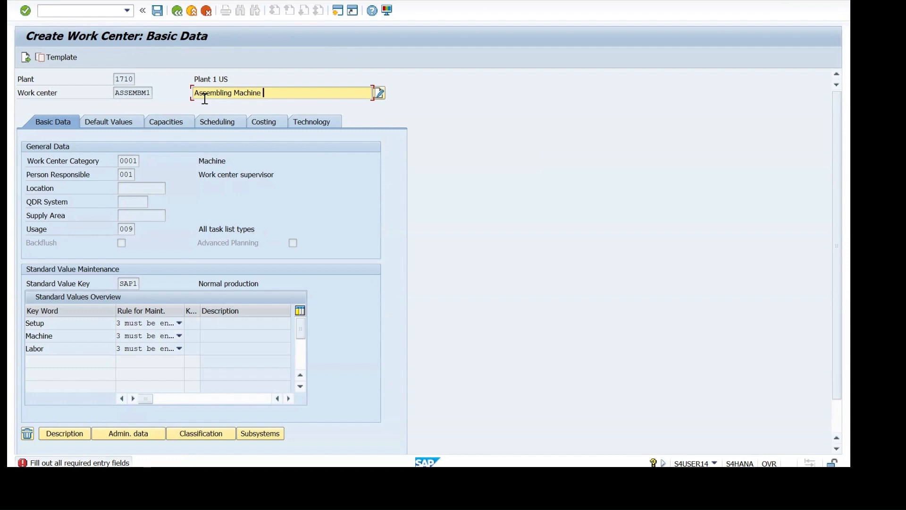
{"action": "type", "text": "e M1"}
{"action": "key", "text": "Return"}
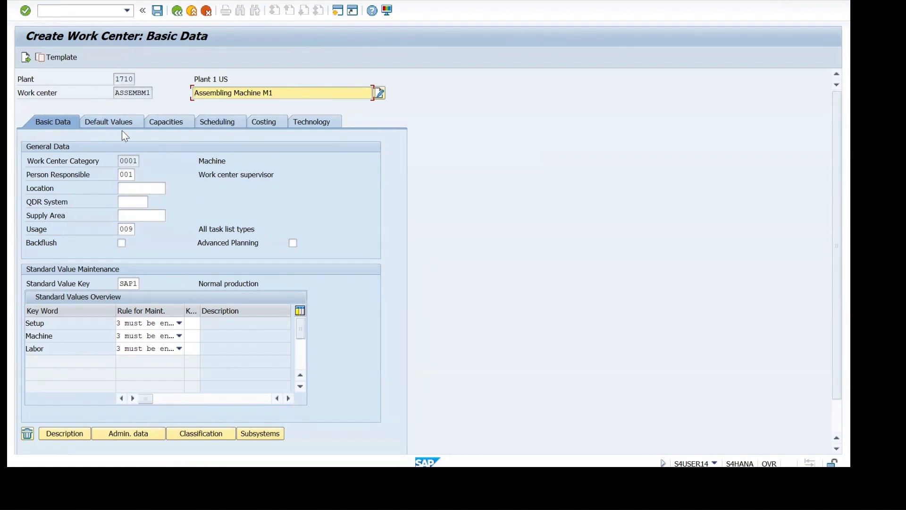
Step: Go past the default values to the capacity overview and enter 001 as the first capacity category
{"action": "left_click", "coordinate": [110, 121]}
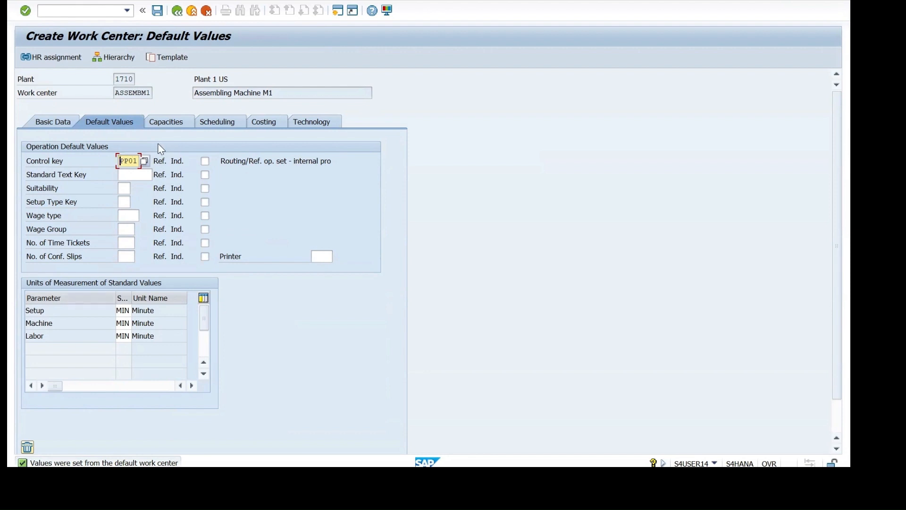
{"action": "left_click", "coordinate": [158, 126]}
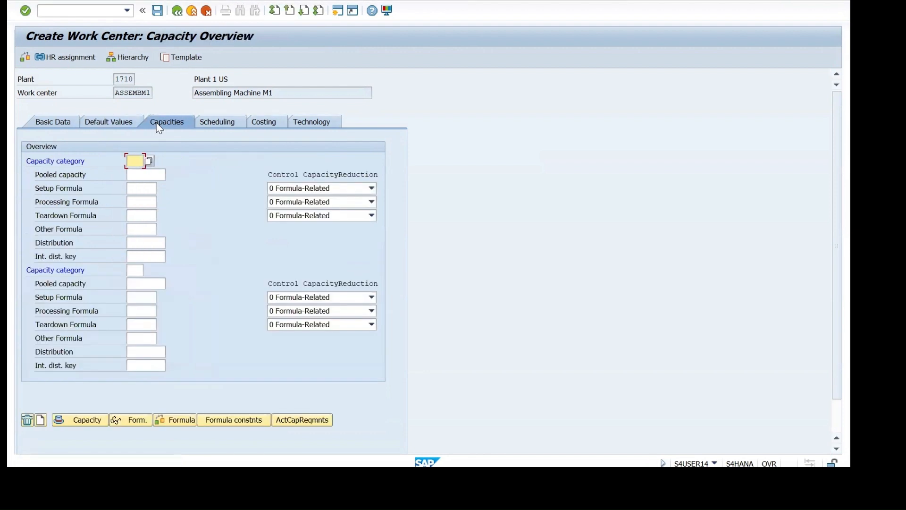
{"action": "left_click", "coordinate": [135, 159]}
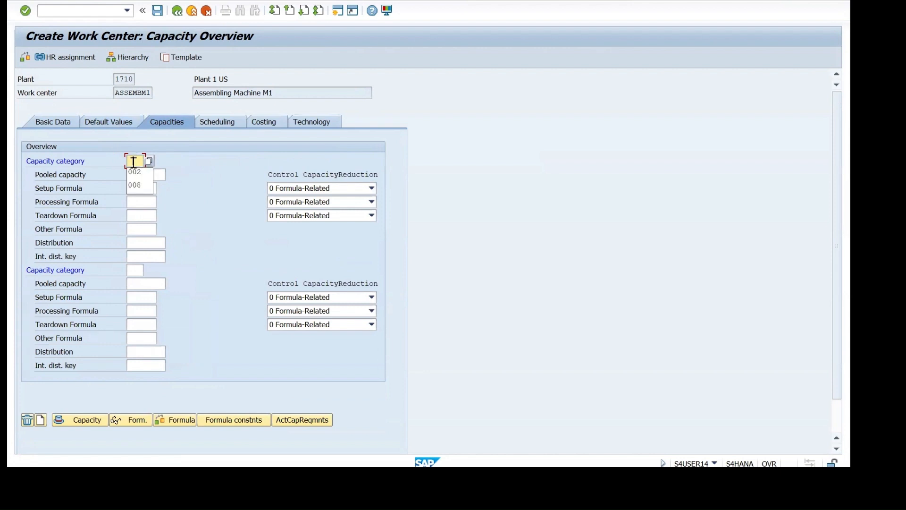
{"action": "left_click", "coordinate": [134, 157]}
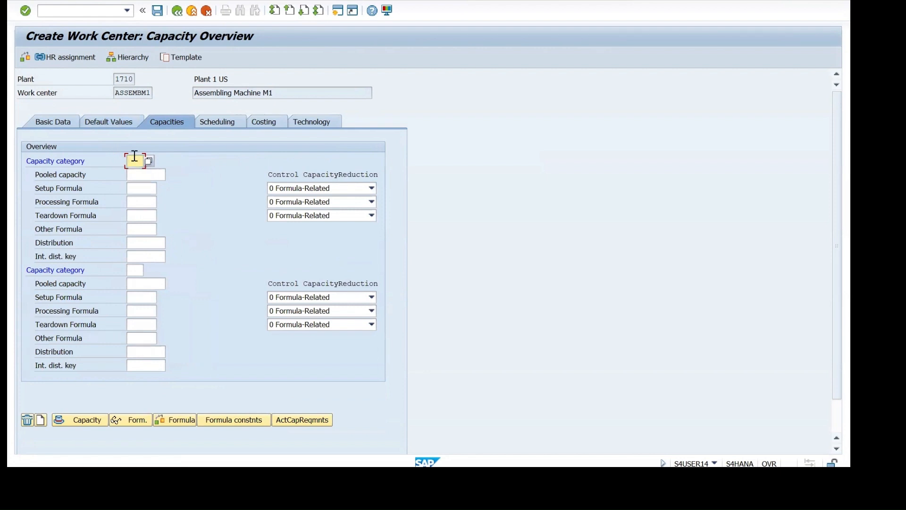
{"action": "type", "text": "001"}
Step: Assign setup formula SAP005 and processing formula SAP006 to capacity category 001 and confirm
{"action": "left_click", "coordinate": [144, 189]}
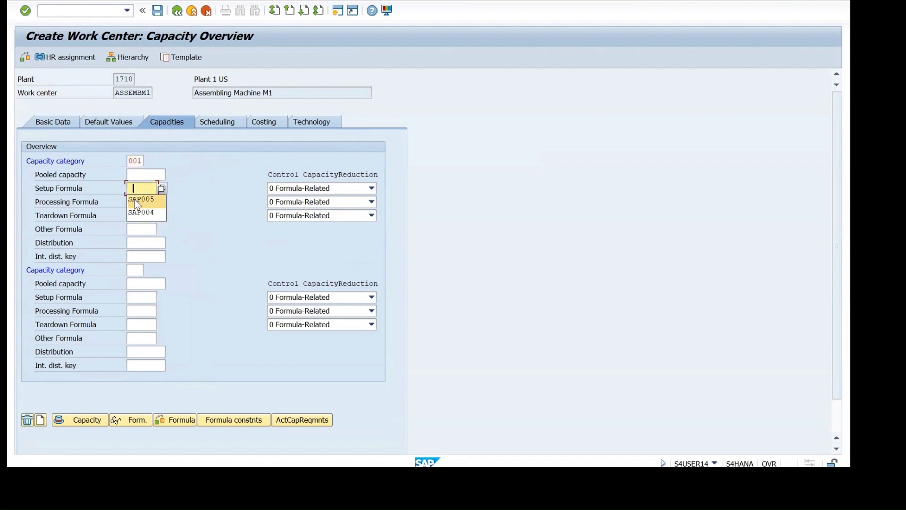
{"action": "left_click", "coordinate": [134, 199]}
{"action": "left_click", "coordinate": [134, 202]}
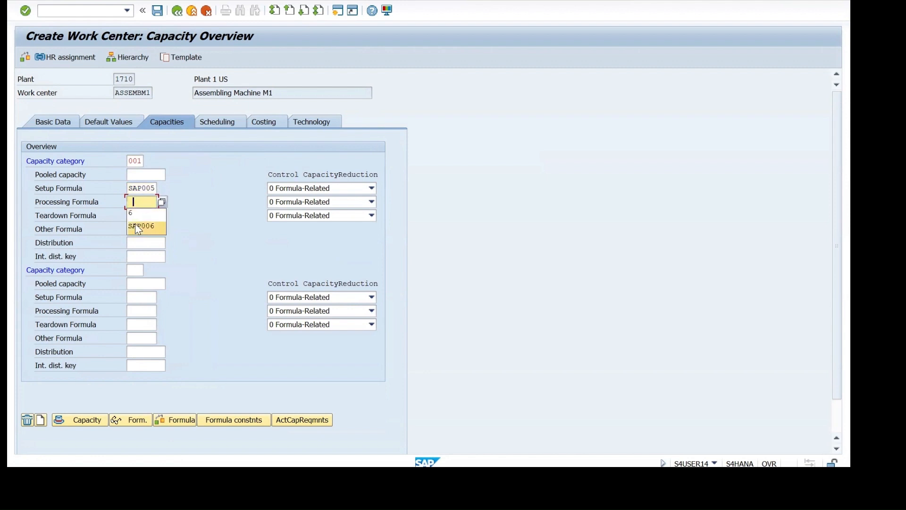
{"action": "left_click", "coordinate": [135, 224]}
{"action": "key", "text": "Return"}
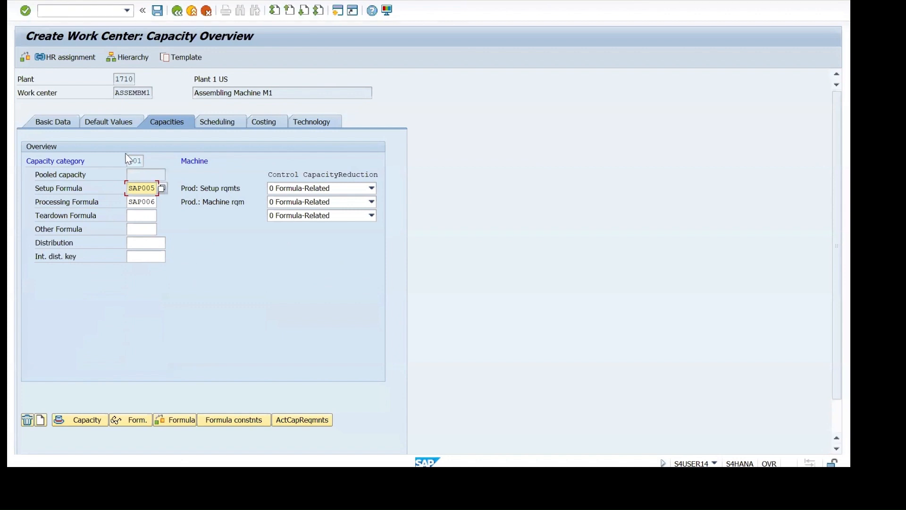
Step: Open the capacity header of category 001 and enter "Machine Capacity" as the capacity's description
{"action": "double_click", "coordinate": [135, 161]}
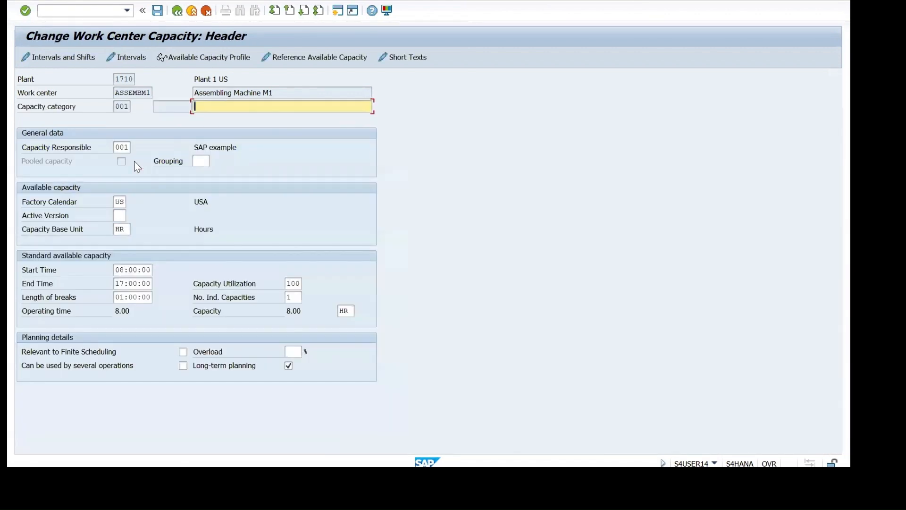
{"action": "left_click", "coordinate": [208, 108]}
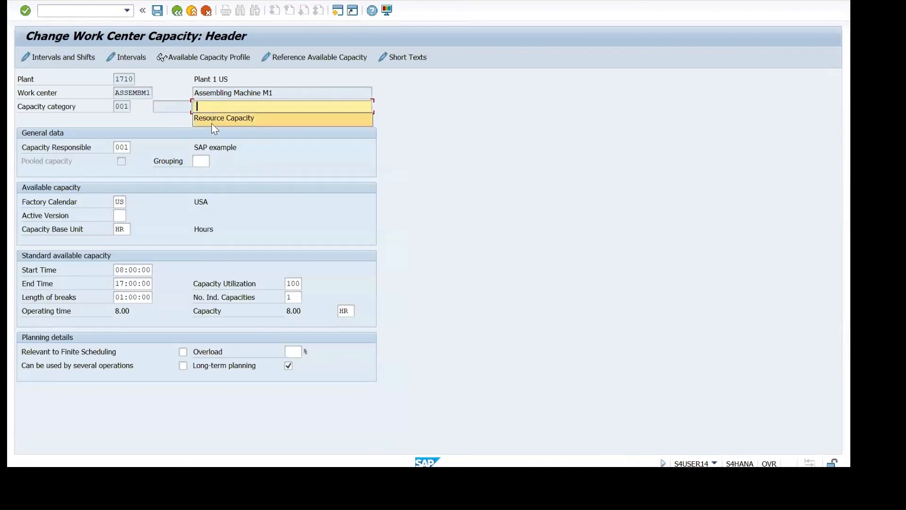
{"action": "left_click", "coordinate": [209, 121]}
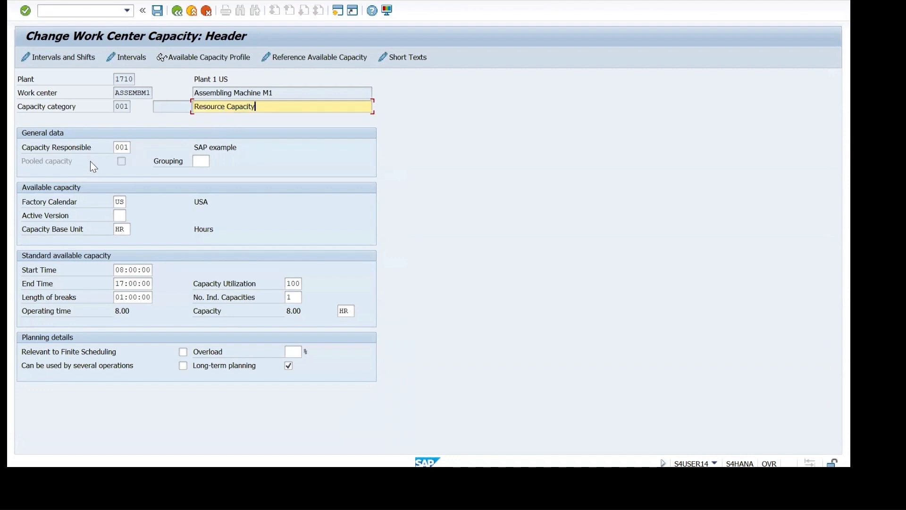
{"action": "left_click", "coordinate": [227, 106]}
{"action": "key", "text": "BackSpace"}
{"action": "key", "text": "BackSpace"}
{"action": "key", "text": "BackSpace"}
{"action": "key", "text": "BackSpace"}
{"action": "key", "text": "BackSpace"}
{"action": "key", "text": "BackSpace"}
{"action": "key", "text": "BackSpace"}
{"action": "key", "text": "BackSpace"}
{"action": "key", "text": "BackSpace"}
{"action": "type", "text": "Machine Capacity"}
Step: Set the number of individual capacities to 2 and confirm to recalculate the available capacity
{"action": "left_click", "coordinate": [293, 300]}
{"action": "key", "text": "BackSpace"}
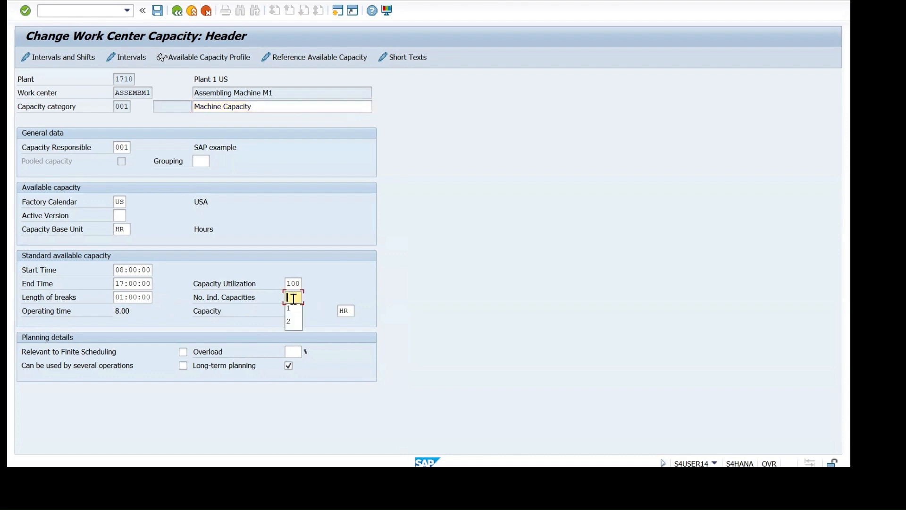
{"action": "type", "text": "2"}
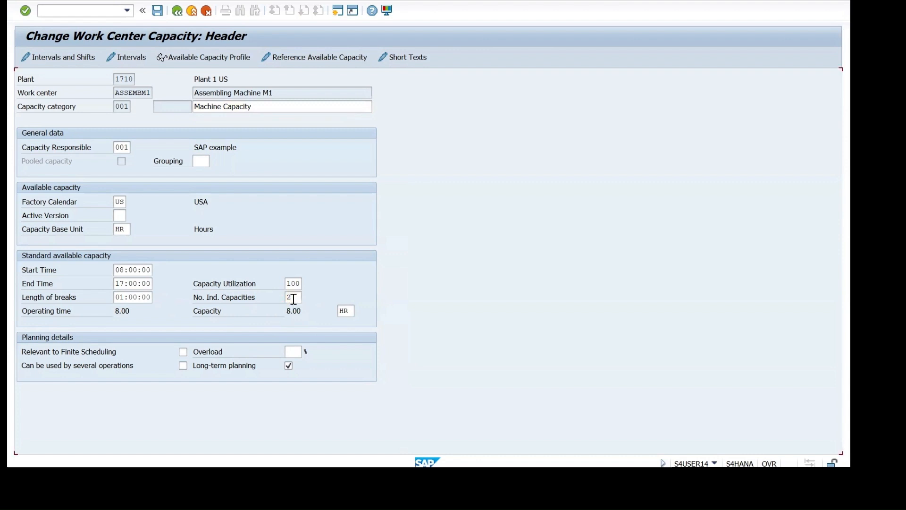
{"action": "key", "text": "Return"}
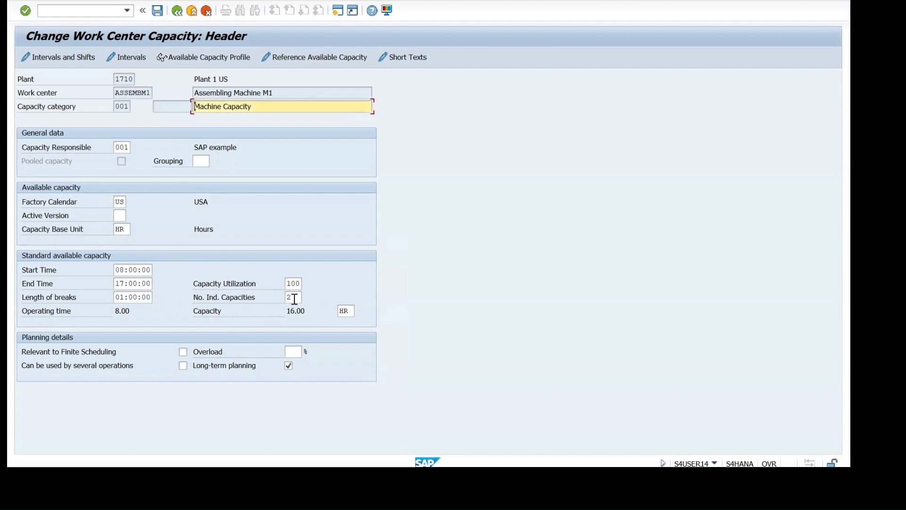
Step: Set the number of individual capacities back to 1, confirm, and return to the capacity overview
{"action": "left_click", "coordinate": [294, 298]}
{"action": "key", "text": "BackSpace"}
{"action": "type", "text": "1"}
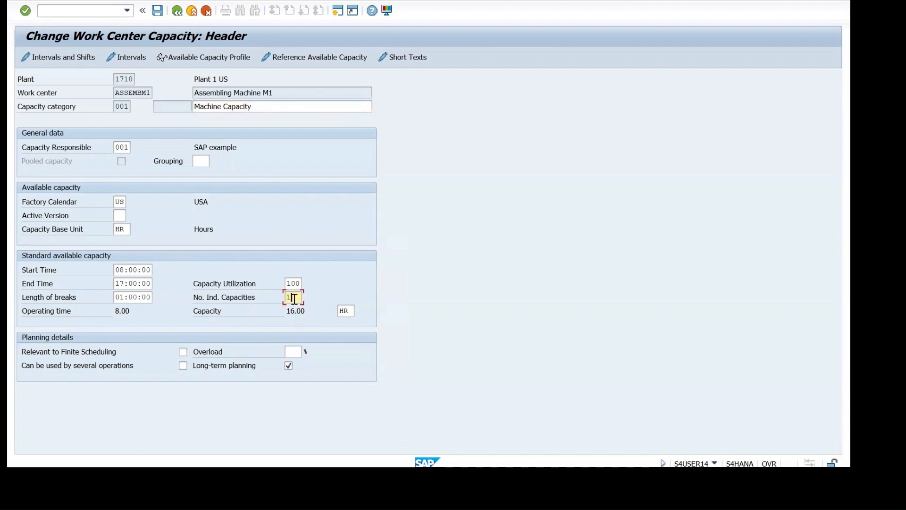
{"action": "key", "text": "Return"}
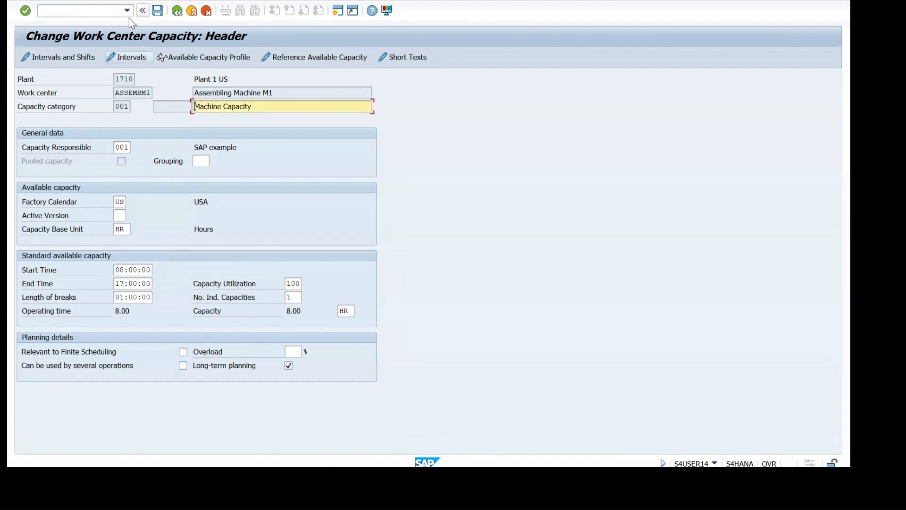
{"action": "left_click", "coordinate": [177, 11]}
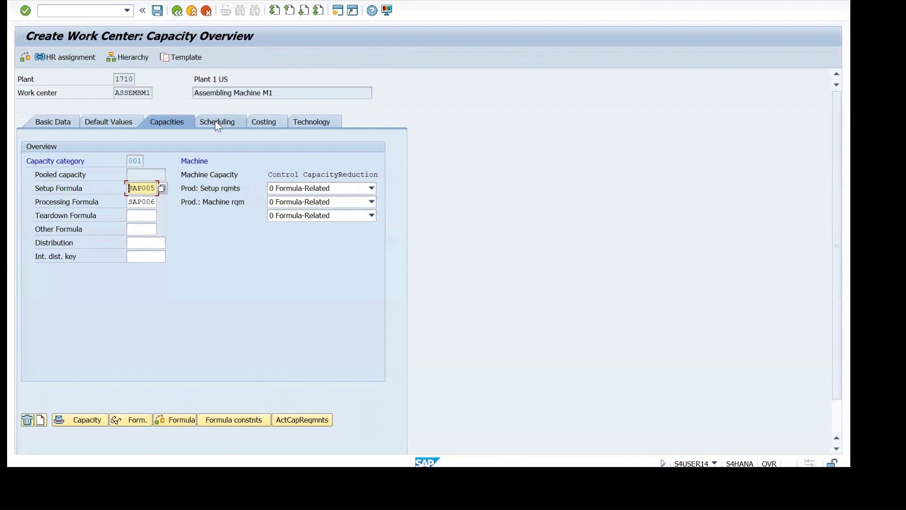
Step: In the scheduling data, enter capacity category 001 and choose SAP001 (Prod.: Setup time) as the setup duration formula
{"action": "left_click", "coordinate": [217, 122]}
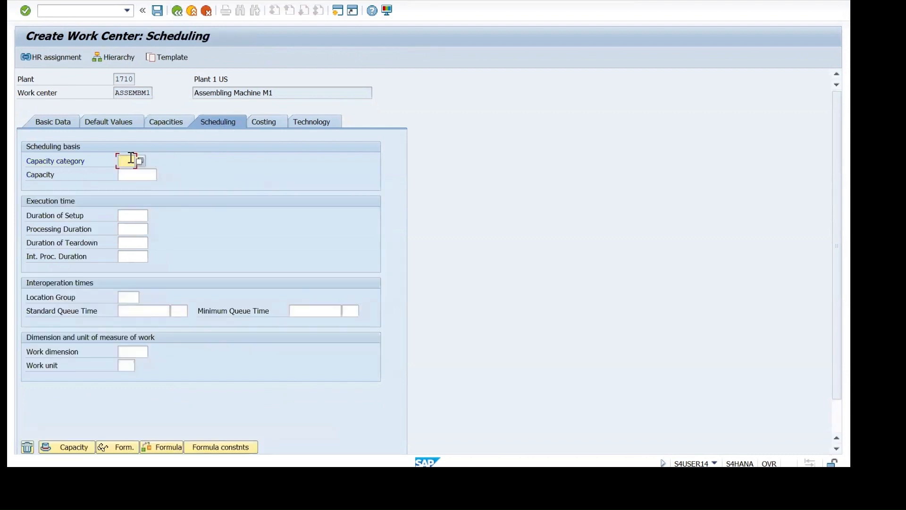
{"action": "left_click", "coordinate": [131, 160]}
{"action": "left_click", "coordinate": [130, 172]}
{"action": "left_click", "coordinate": [131, 216]}
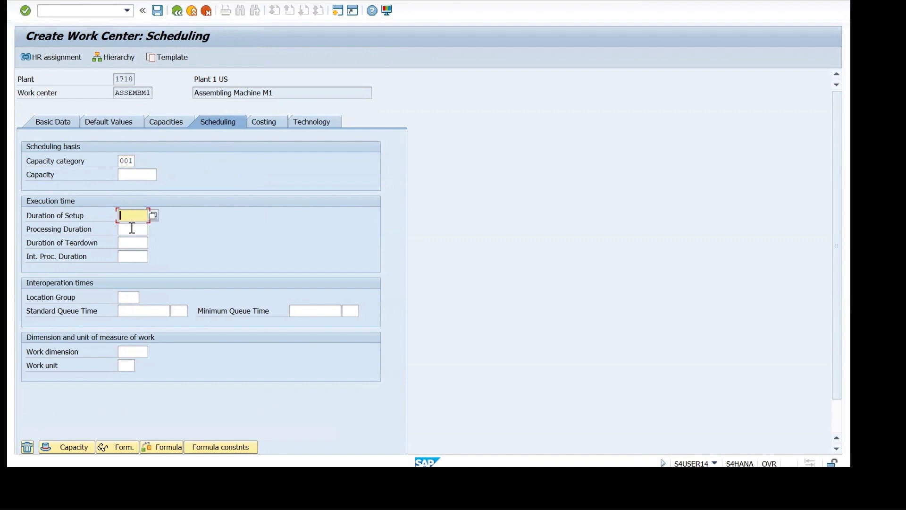
{"action": "left_click", "coordinate": [132, 228]}
{"action": "left_click", "coordinate": [126, 218]}
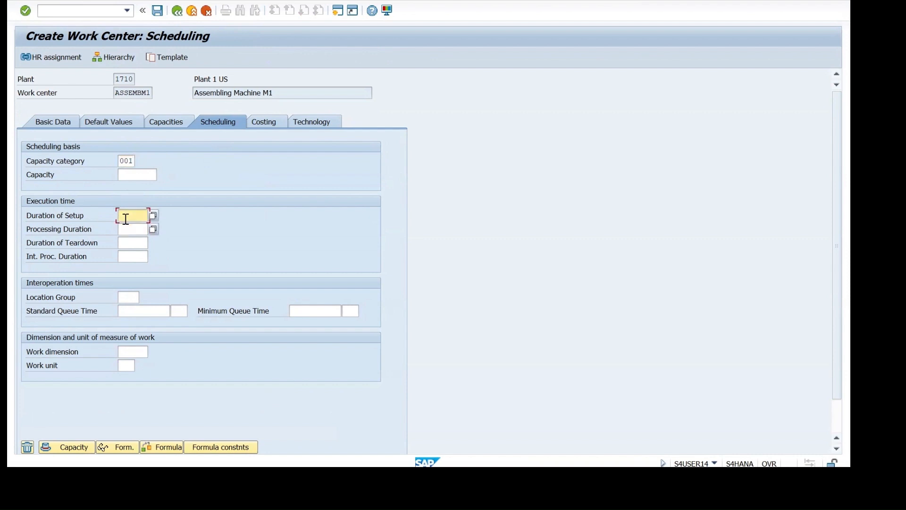
{"action": "left_click", "coordinate": [153, 215]}
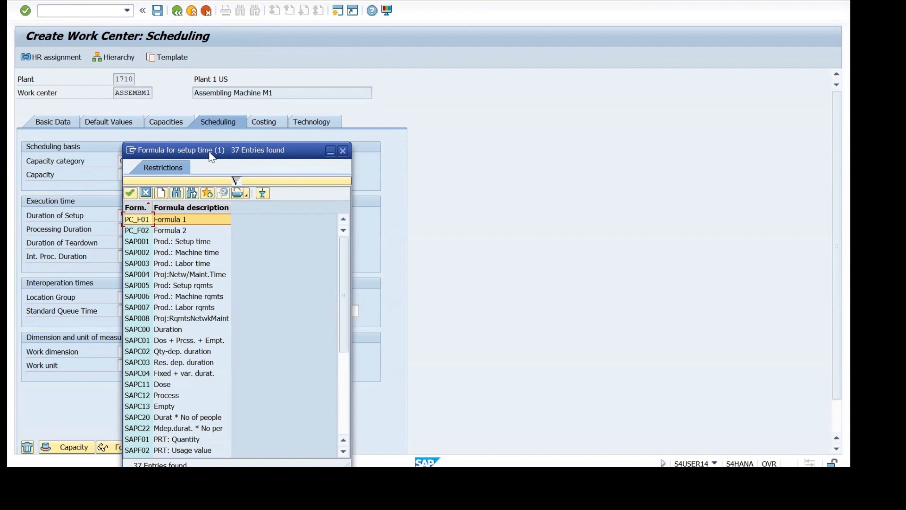
{"action": "left_click_drag", "start_coordinate": [208, 156], "coordinate": [307, 139]}
{"action": "double_click", "coordinate": [249, 228]}
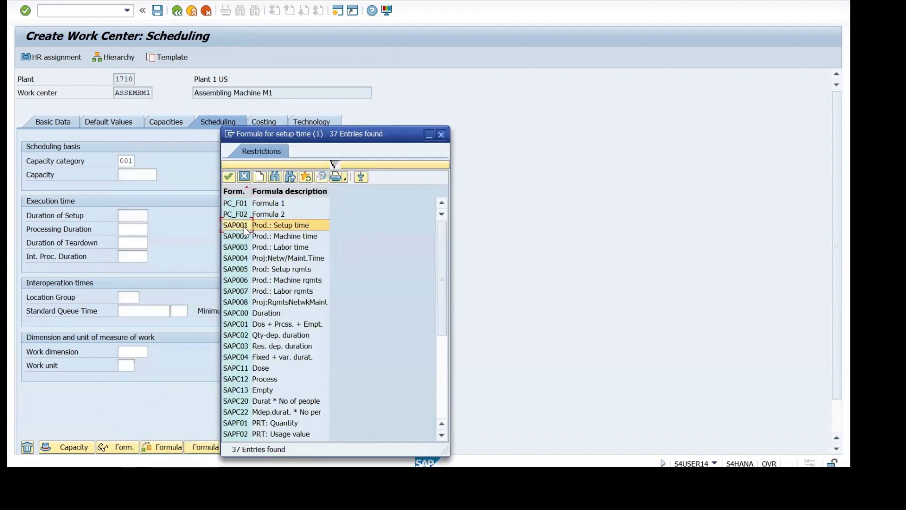
Step: Choose SAP002 (Prod.: Machine time) as the processing duration formula and confirm the scheduling data
{"action": "left_click", "coordinate": [145, 230]}
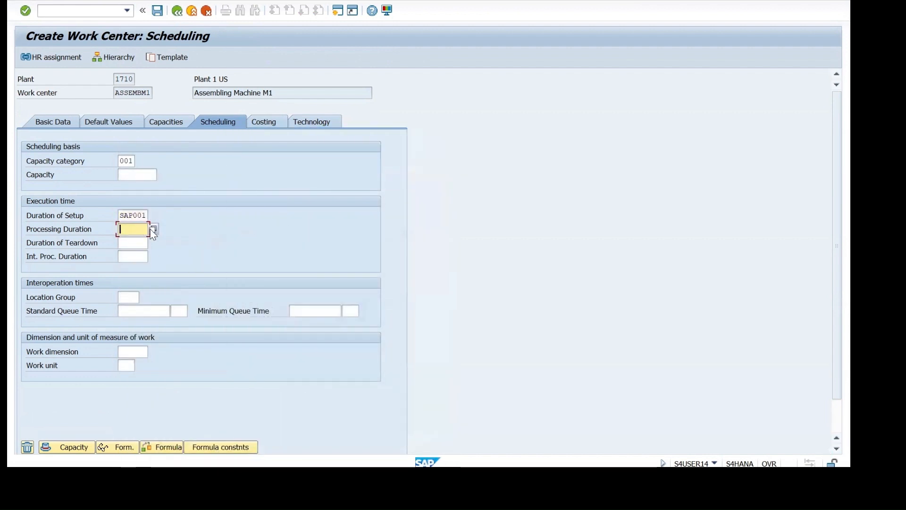
{"action": "left_click", "coordinate": [150, 229]}
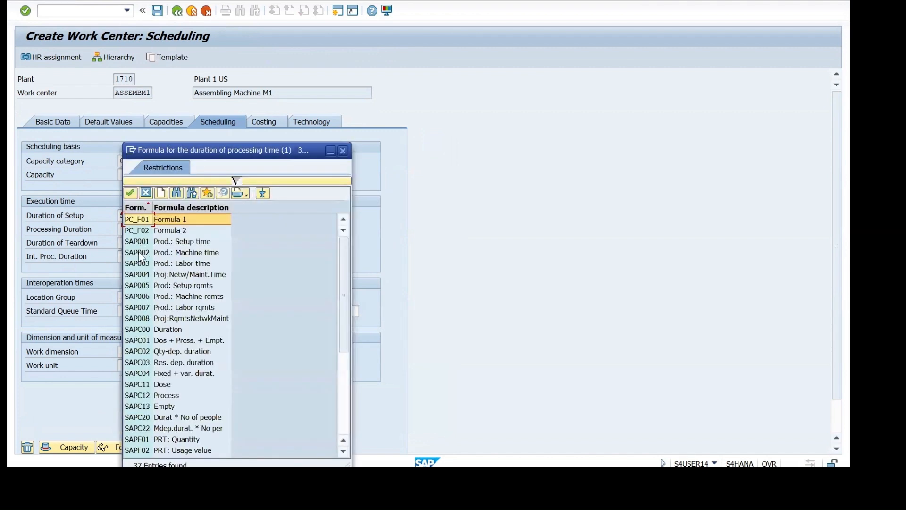
{"action": "double_click", "coordinate": [139, 253]}
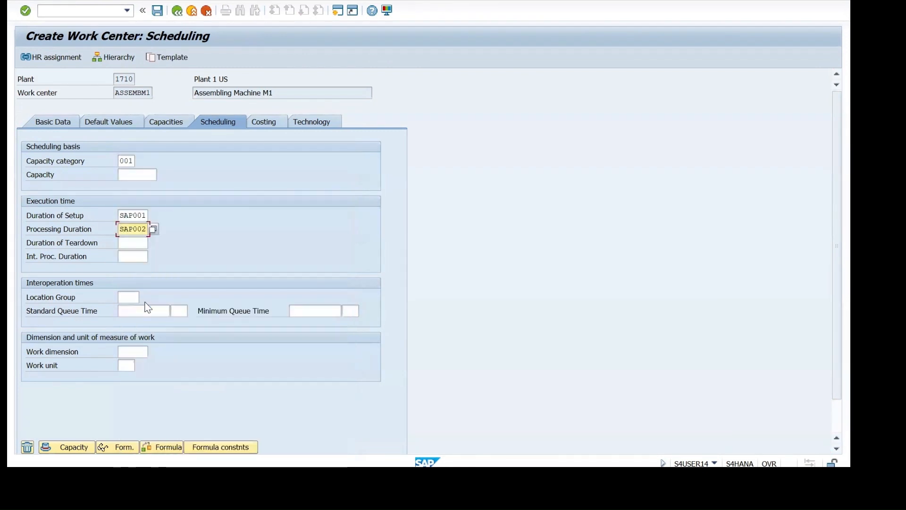
{"action": "key", "text": "Return"}
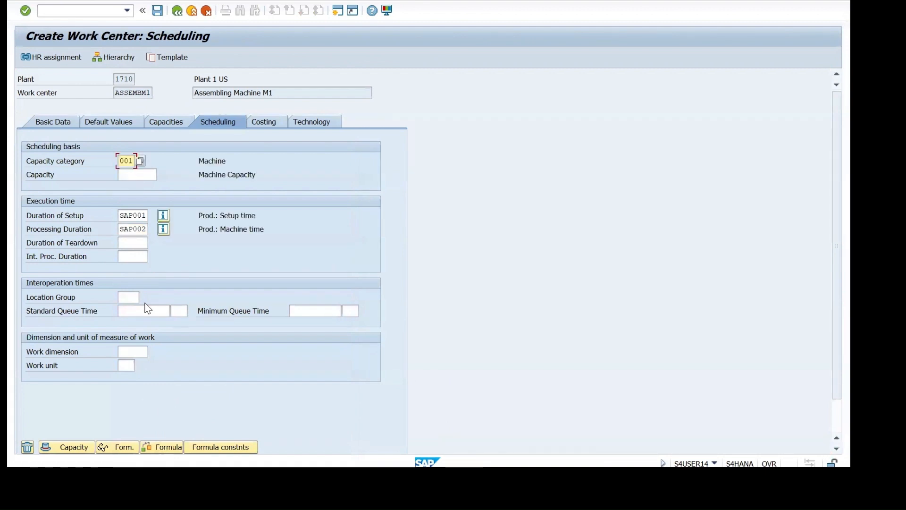
Step: Enter 17101301 as the cost center in the work center's costing data
{"action": "left_click", "coordinate": [270, 122]}
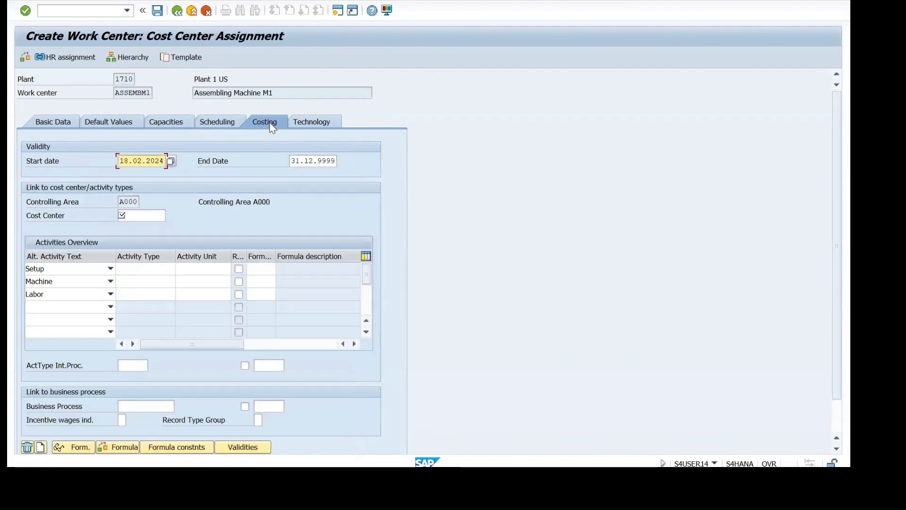
{"action": "left_click", "coordinate": [141, 216]}
{"action": "type", "text": "17101301"}
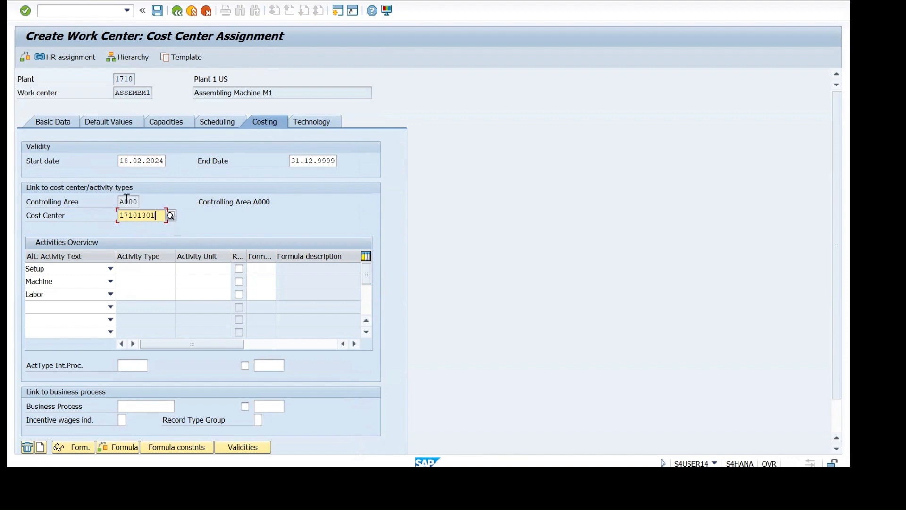
Step: Look up cost center 17101301 among the cost centers of controlling area A000 and company code 1710, then close the list
{"action": "left_click", "coordinate": [171, 216]}
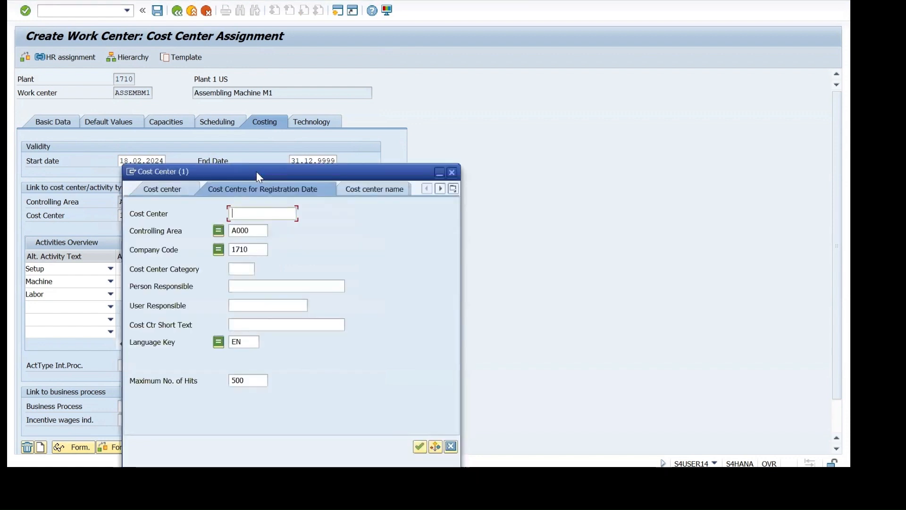
{"action": "left_click_drag", "start_coordinate": [263, 171], "coordinate": [494, 89]}
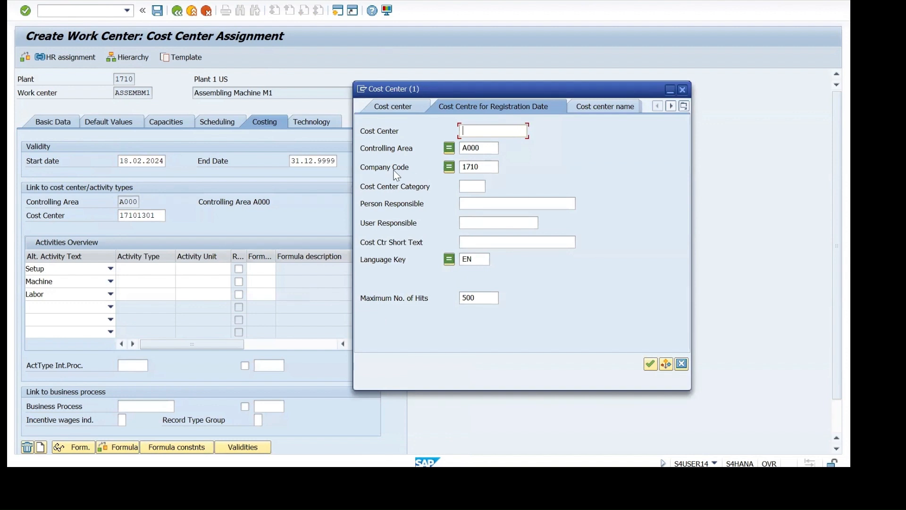
{"action": "left_click", "coordinate": [651, 364]}
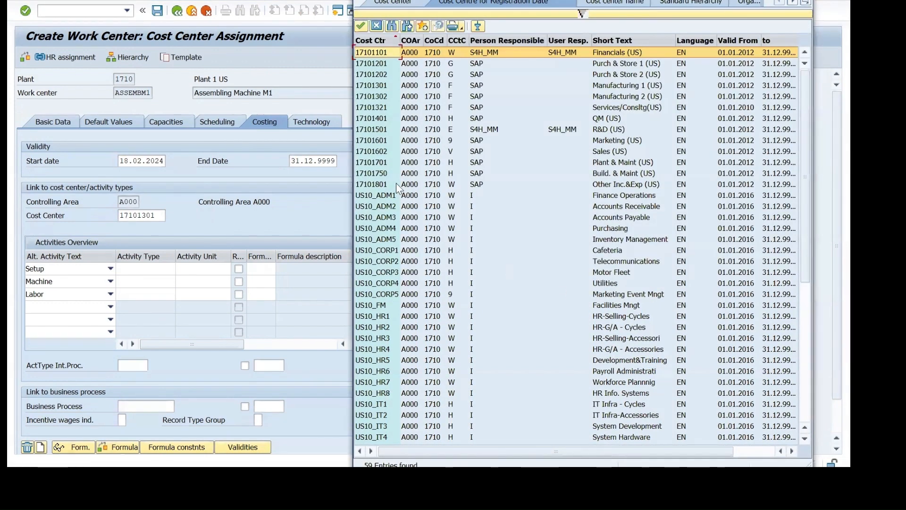
{"action": "left_click", "coordinate": [381, 87]}
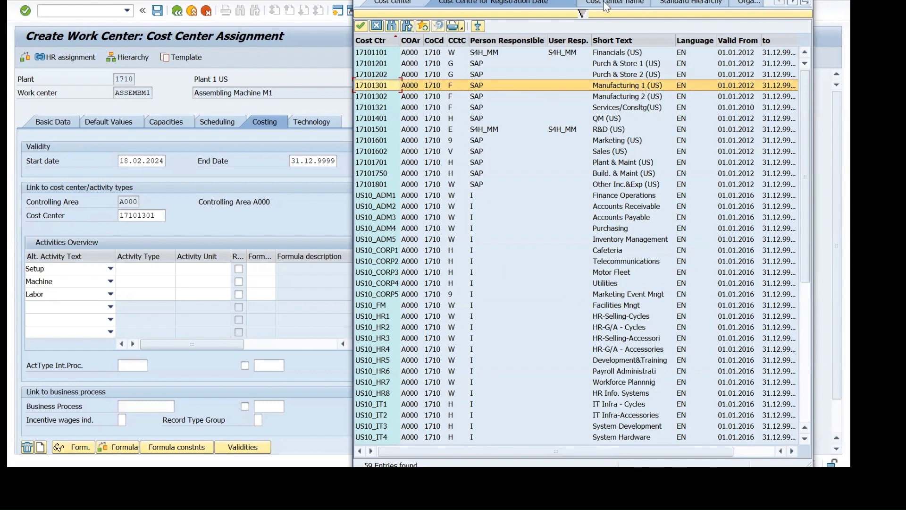
{"action": "left_click_drag", "start_coordinate": [697, 0], "coordinate": [798, 7]}
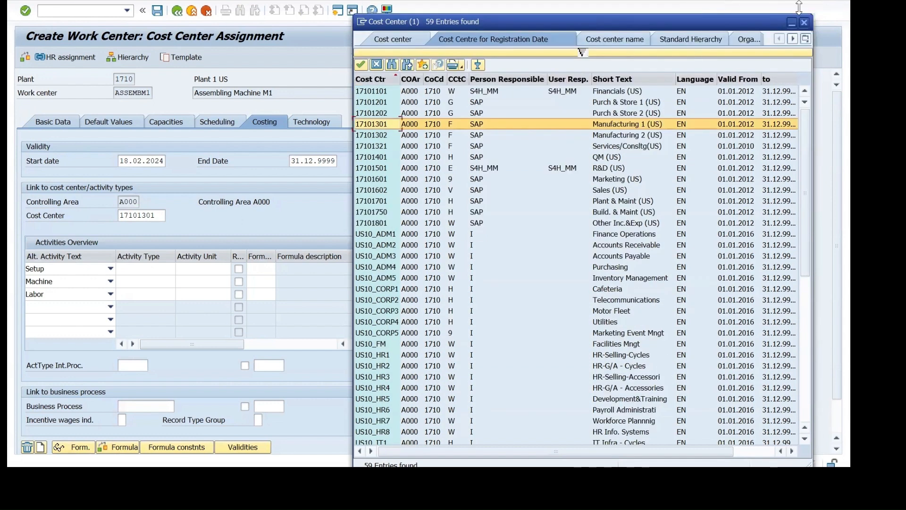
{"action": "left_click", "coordinate": [804, 23]}
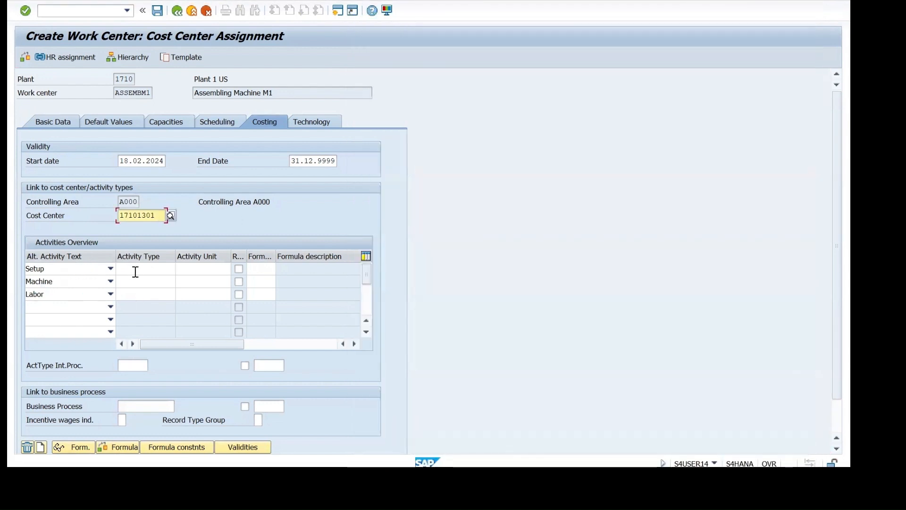
Step: Assign activity type 3 (Setup Production) to Setup, 1 (Machine hours 1) to Machine and 11 (Personnel Hours) to Labor
{"action": "left_click", "coordinate": [135, 269]}
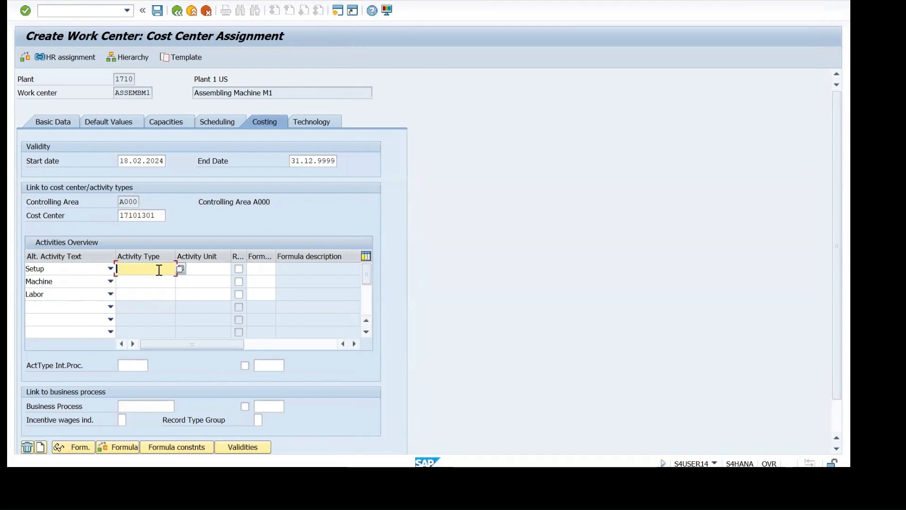
{"action": "left_click", "coordinate": [179, 269]}
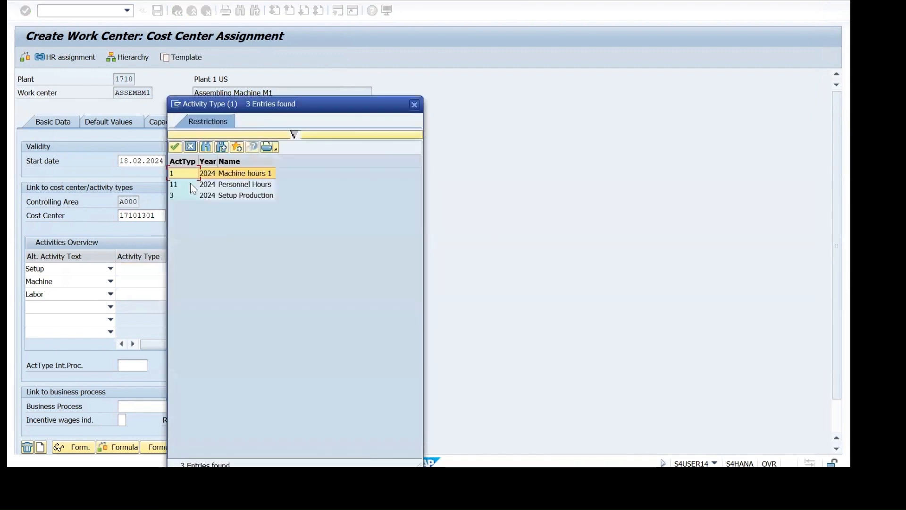
{"action": "double_click", "coordinate": [217, 194]}
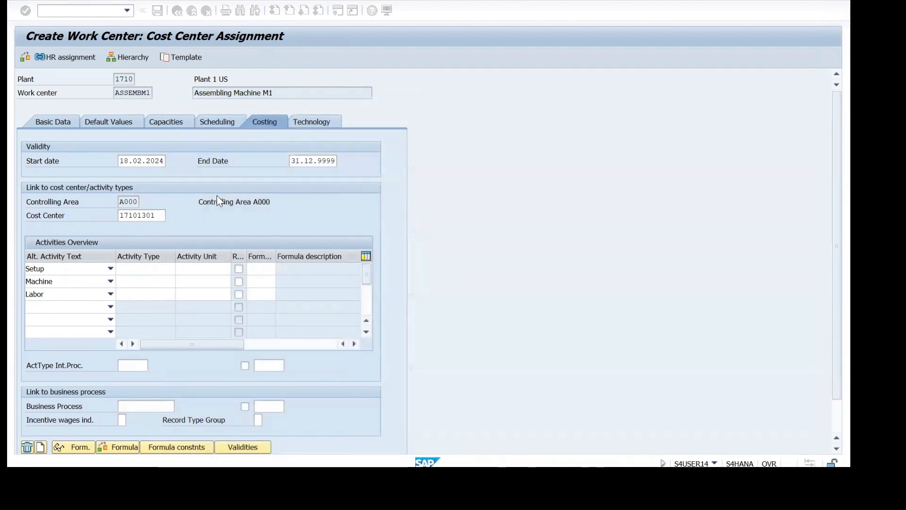
{"action": "left_click", "coordinate": [152, 281]}
{"action": "left_click", "coordinate": [179, 279]}
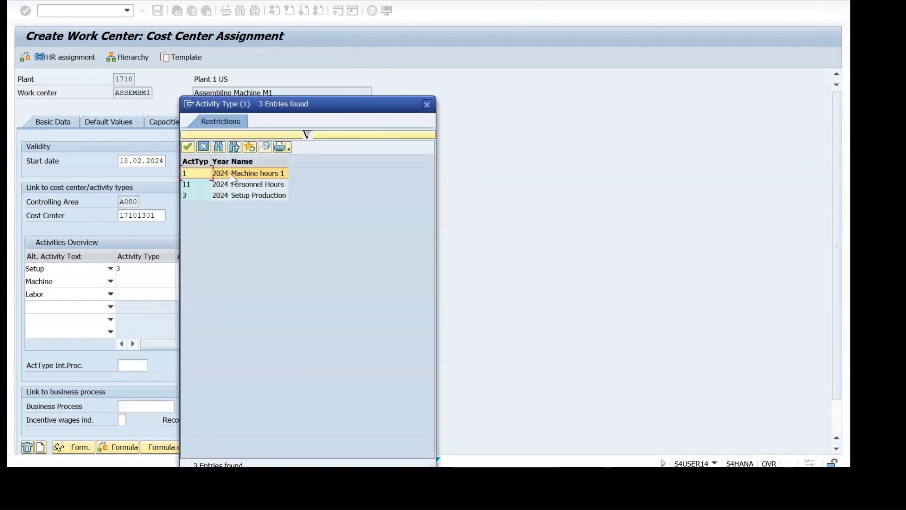
{"action": "double_click", "coordinate": [230, 174]}
{"action": "left_click", "coordinate": [137, 290]}
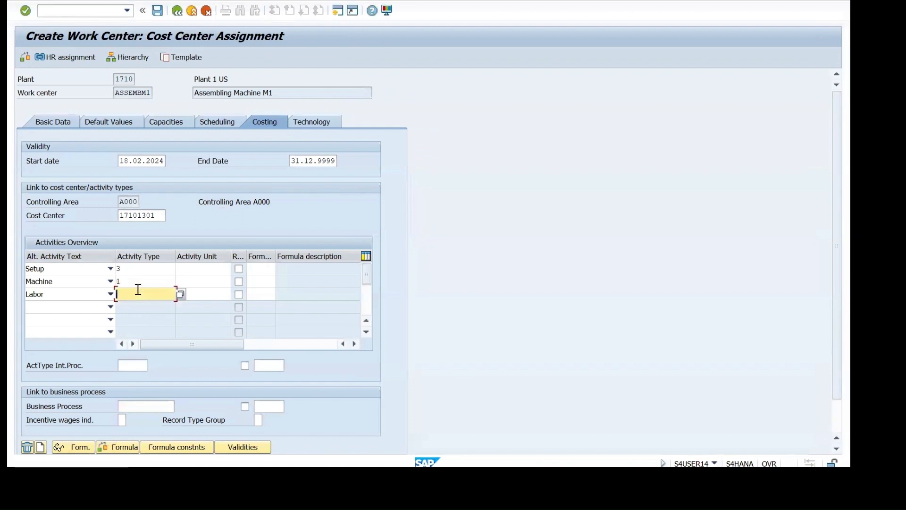
{"action": "left_click", "coordinate": [180, 293]}
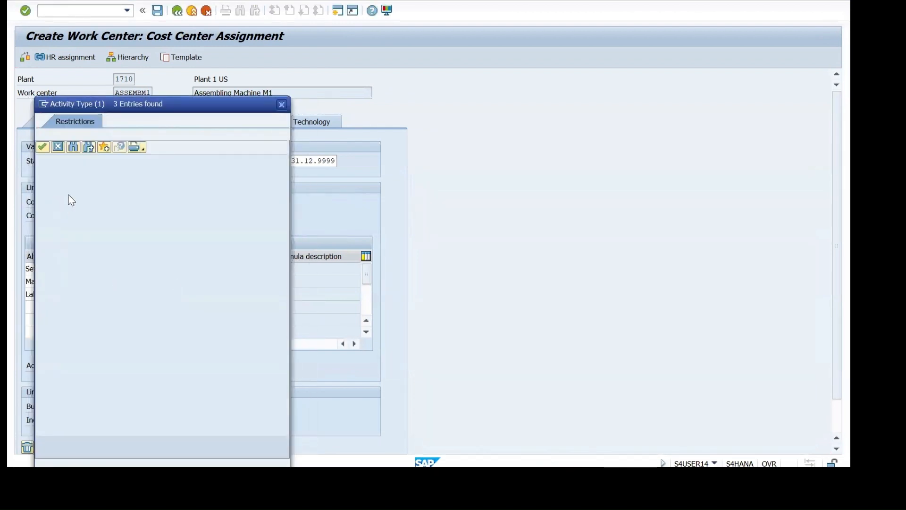
{"action": "double_click", "coordinate": [50, 188]}
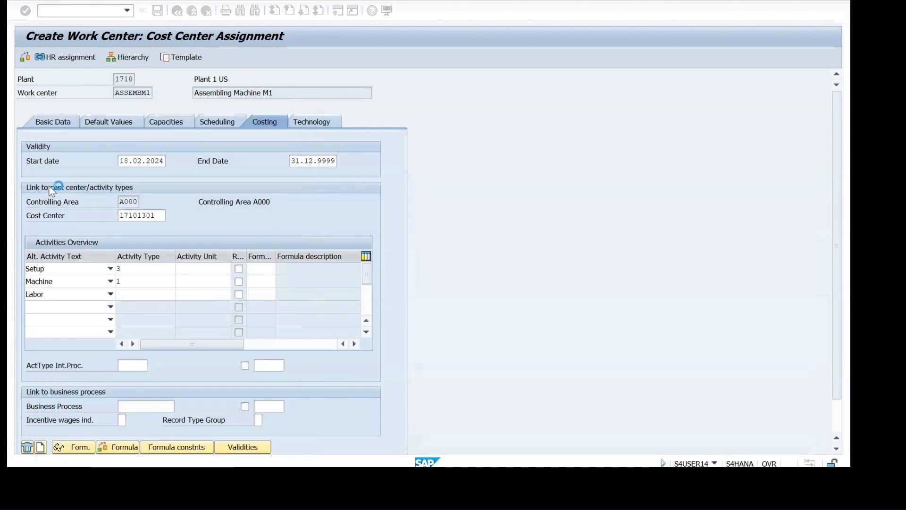
Step: Set the activity unit to MIN for the Setup, Machine and Labor activities
{"action": "left_click", "coordinate": [194, 269]}
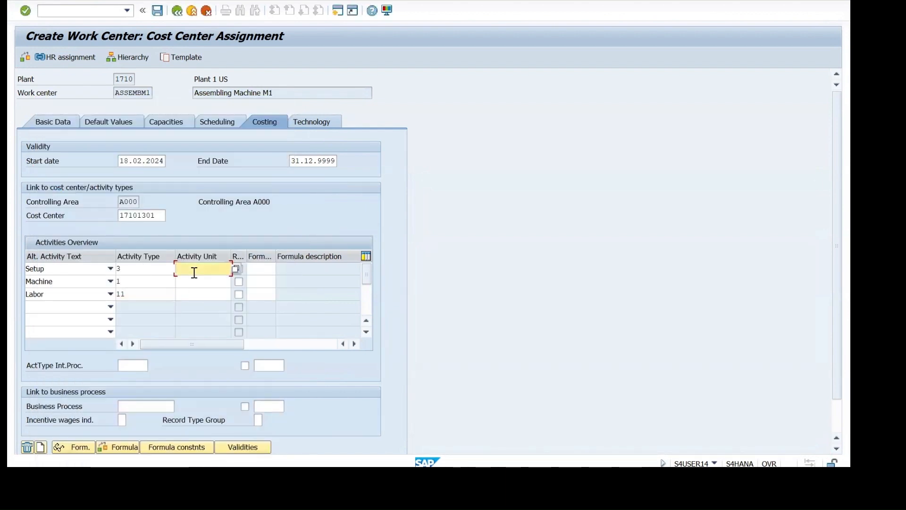
{"action": "left_click", "coordinate": [186, 282]}
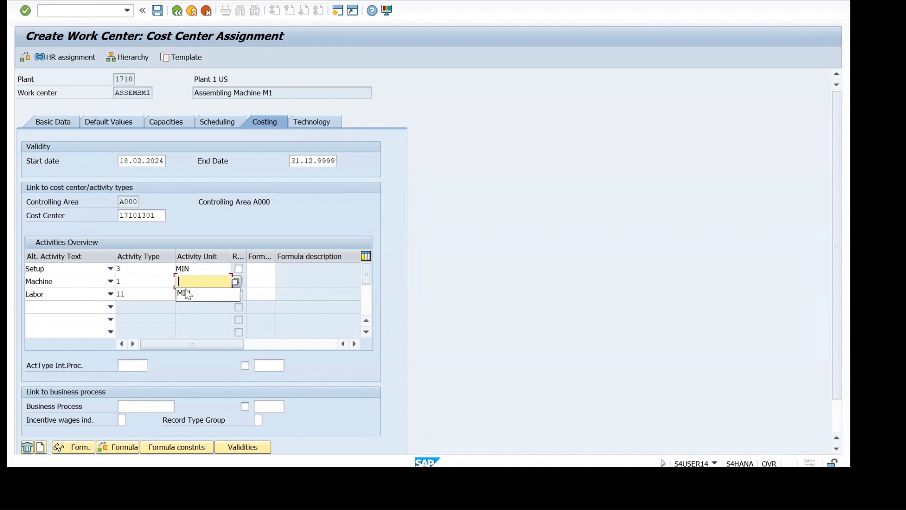
{"action": "left_click", "coordinate": [185, 290]}
{"action": "left_click", "coordinate": [190, 302]}
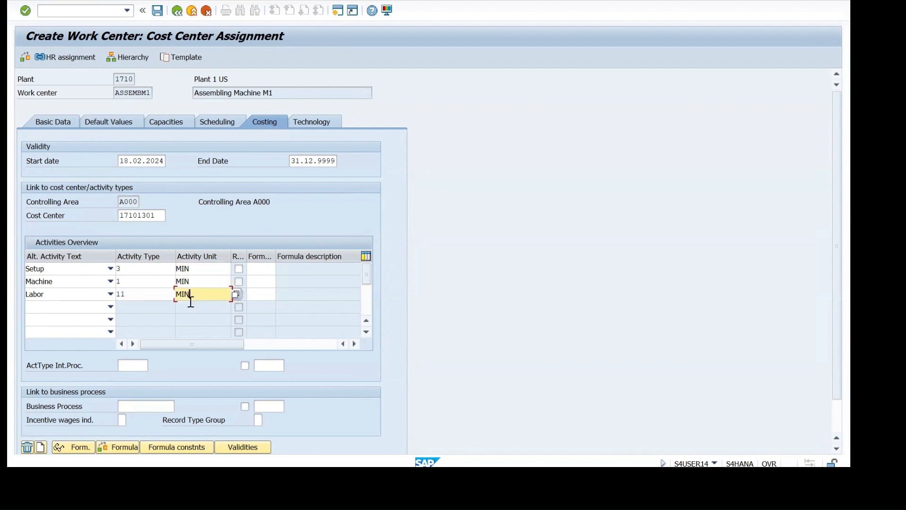
Step: Choose SAP001 (Prod.: Setup time) as the costing formula for the Setup activity
{"action": "left_click", "coordinate": [262, 269]}
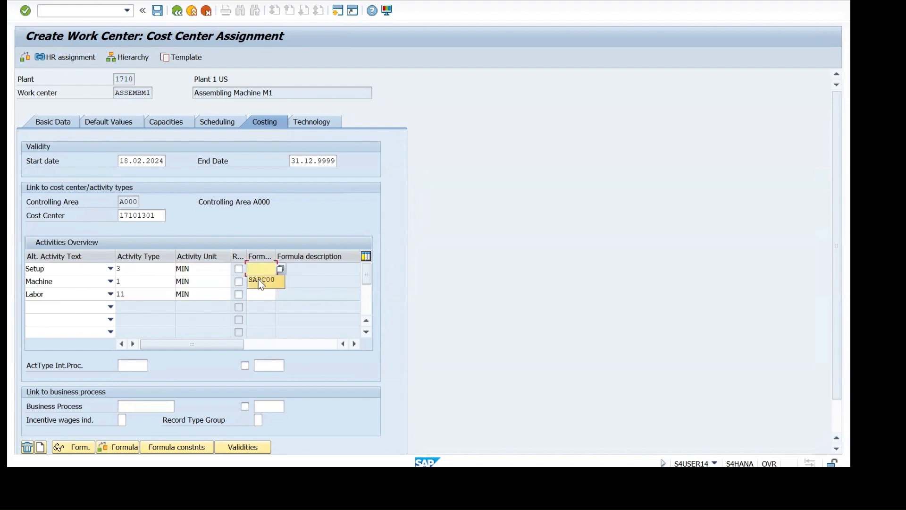
{"action": "left_click", "coordinate": [261, 284]}
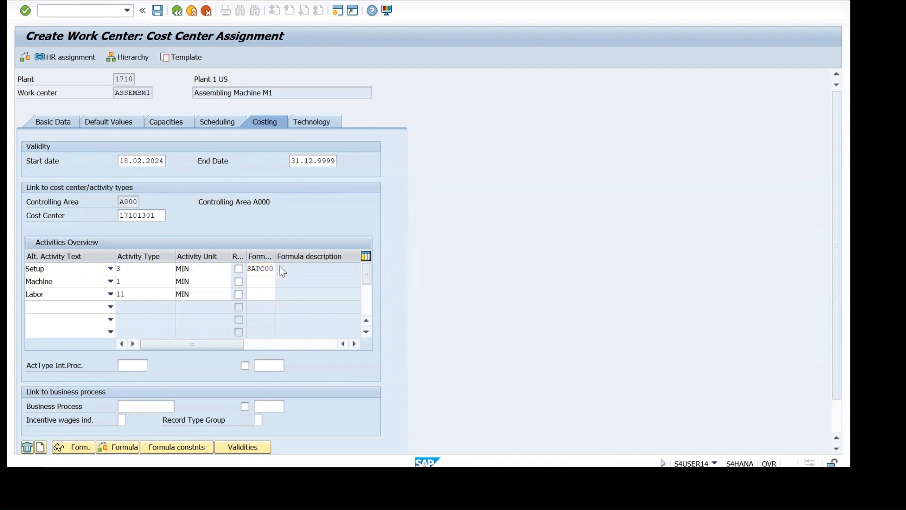
{"action": "left_click", "coordinate": [272, 268]}
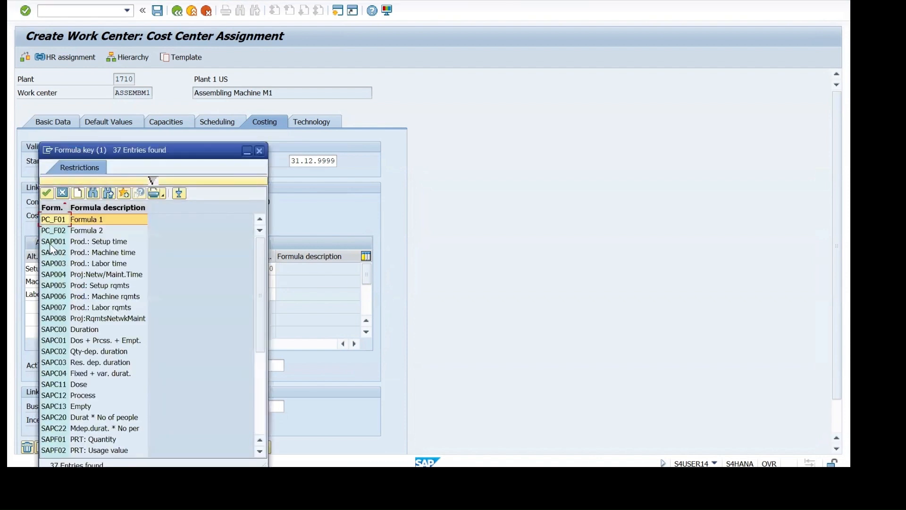
{"action": "double_click", "coordinate": [52, 241]}
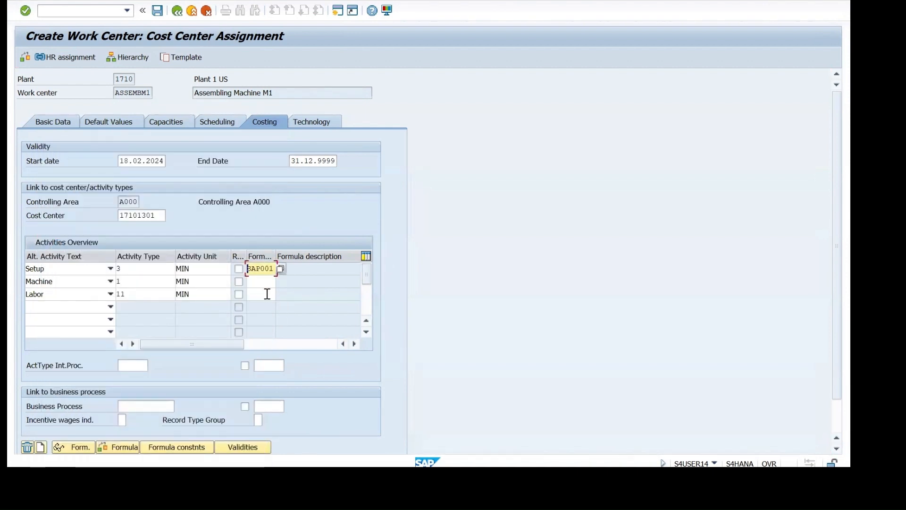
Step: Assign formula SAP002 (Prod.: Machine time) to Machine and SAP003 (Prod.: Labor time) to Labor, and confirm the costing data
{"action": "left_click", "coordinate": [260, 283]}
{"action": "left_click", "coordinate": [280, 282]}
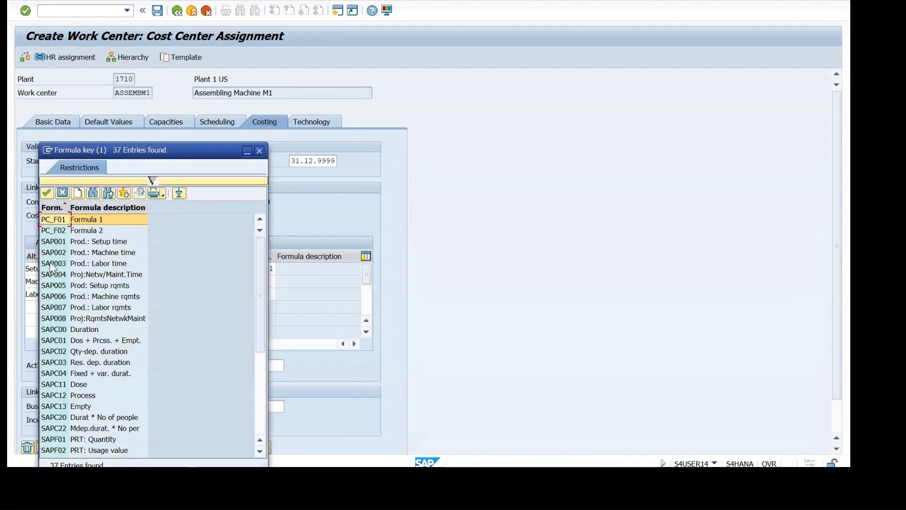
{"action": "left_click", "coordinate": [52, 264]}
{"action": "left_click", "coordinate": [51, 255]}
{"action": "double_click", "coordinate": [51, 255]}
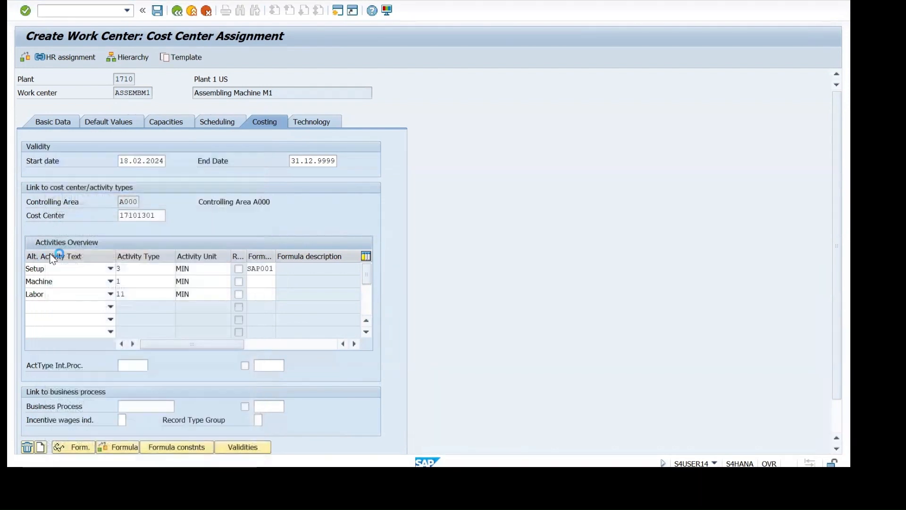
{"action": "left_click", "coordinate": [261, 294]}
{"action": "left_click", "coordinate": [280, 295]}
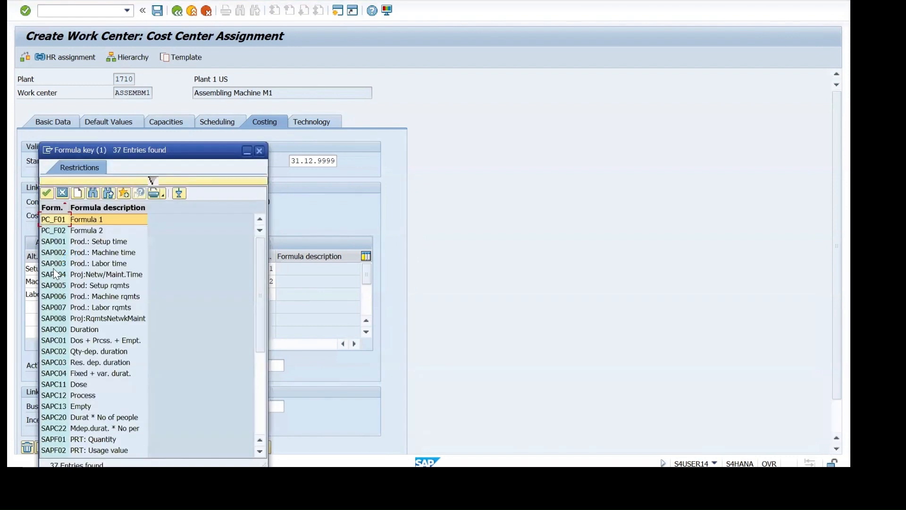
{"action": "double_click", "coordinate": [54, 263]}
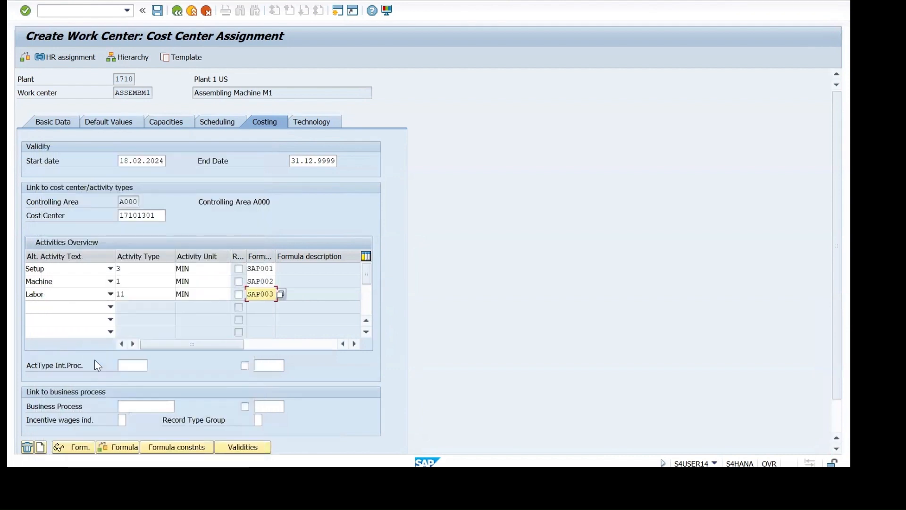
{"action": "key", "text": "Return"}
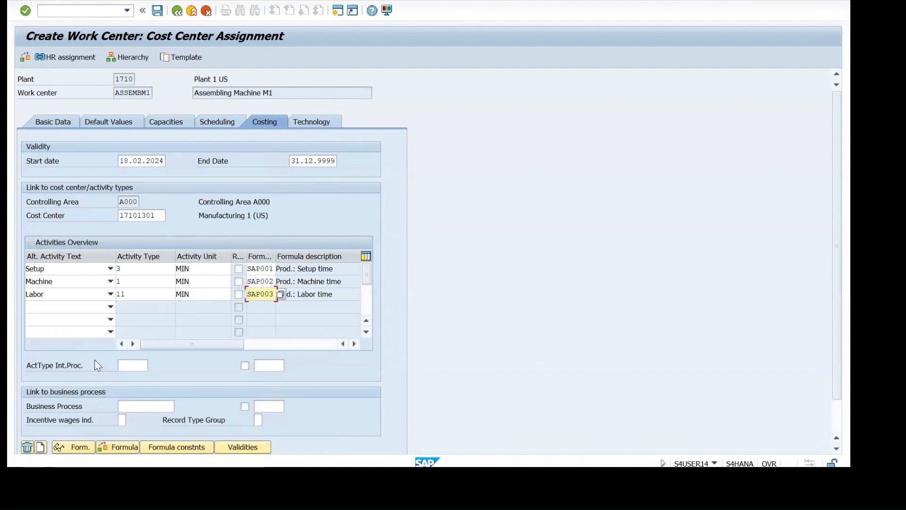
Step: Widen the formula key column of the activities overview and save work center ASSEMBM1
{"action": "left_click", "coordinate": [153, 216]}
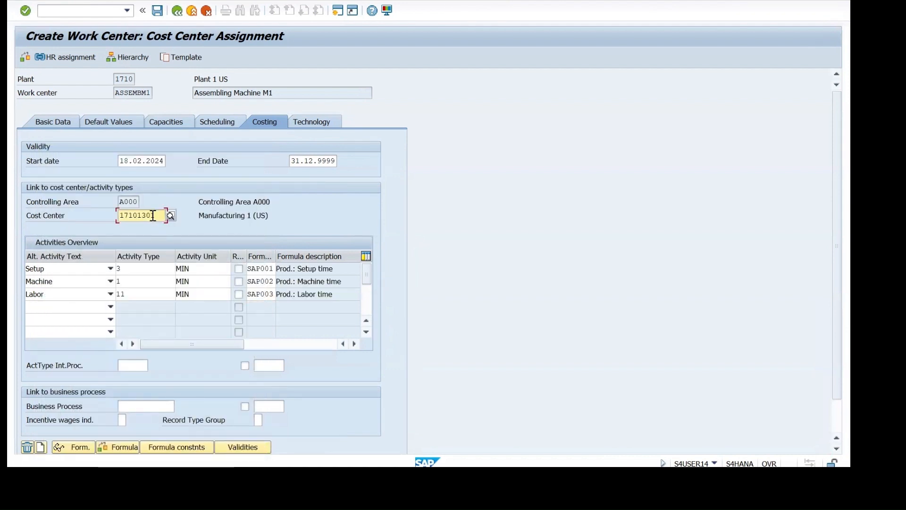
{"action": "left_click", "coordinate": [144, 269]}
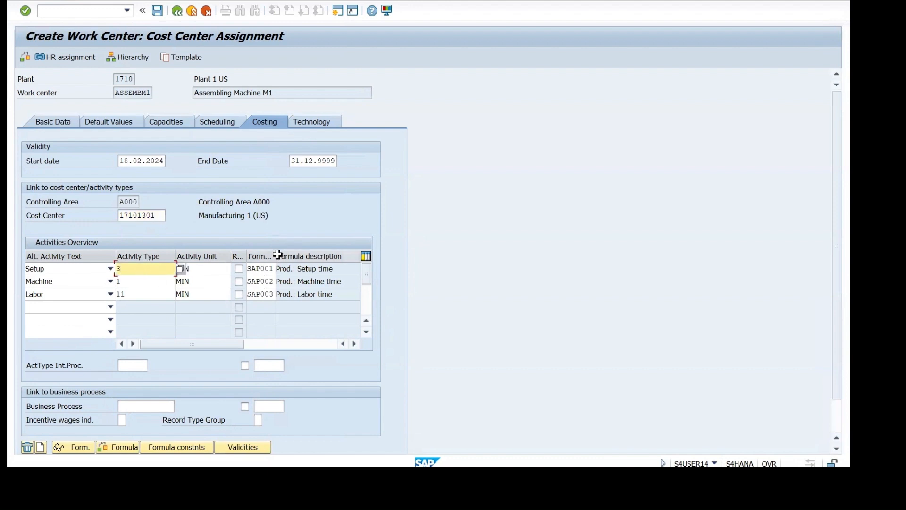
{"action": "left_click_drag", "start_coordinate": [275, 256], "coordinate": [289, 256]}
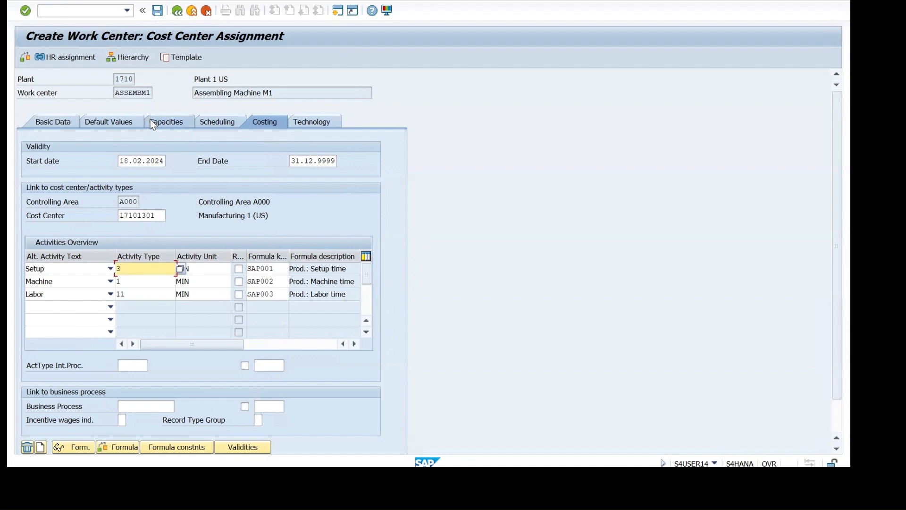
{"action": "left_click", "coordinate": [158, 12]}
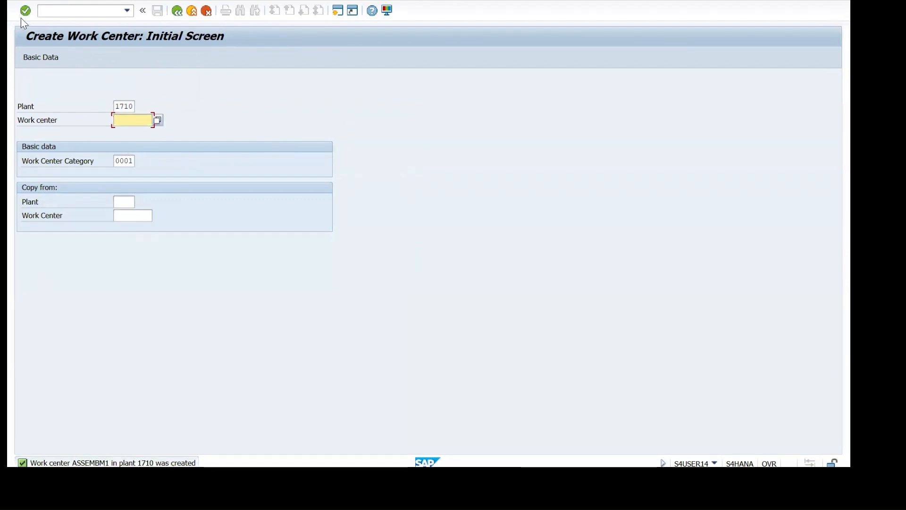
Step: Start creating a routing for material FG5 in plant 1710 and go to its header details
{"action": "left_click", "coordinate": [80, 8]}
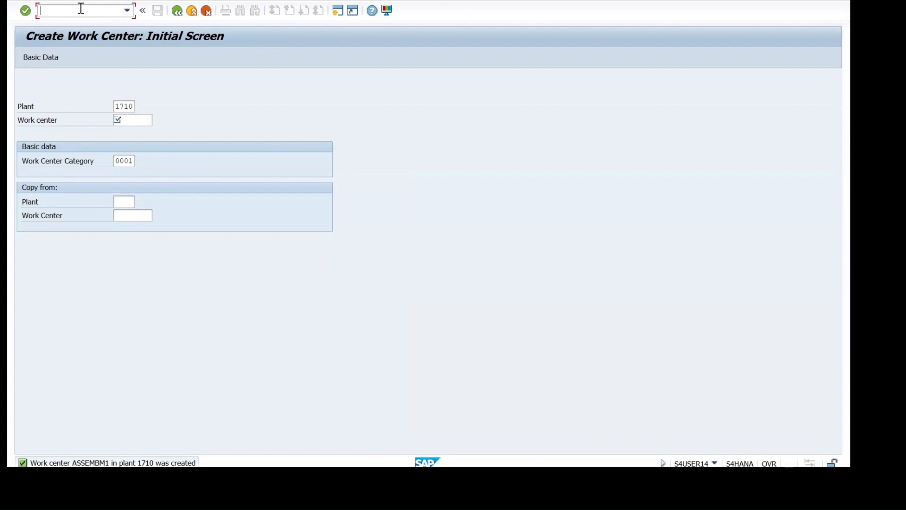
{"action": "type", "text": "/"}
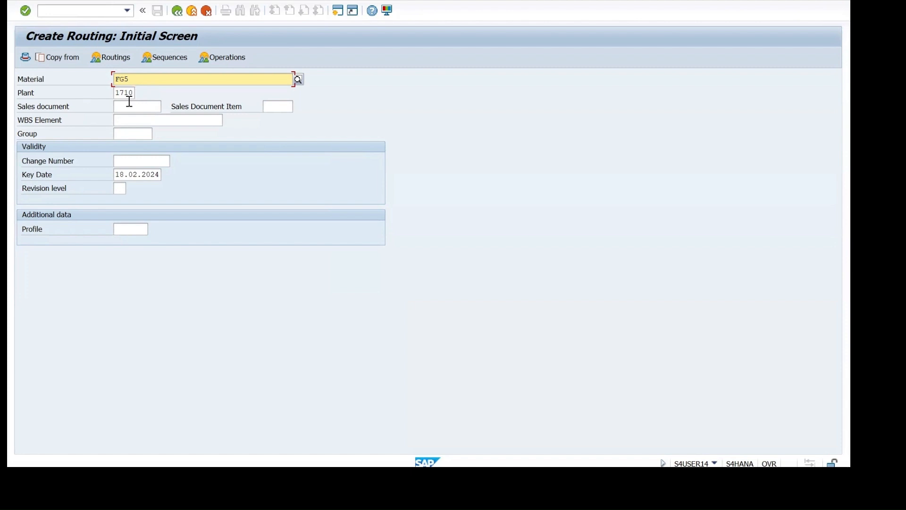
{"action": "left_click", "coordinate": [129, 102]}
{"action": "key", "text": "Return"}
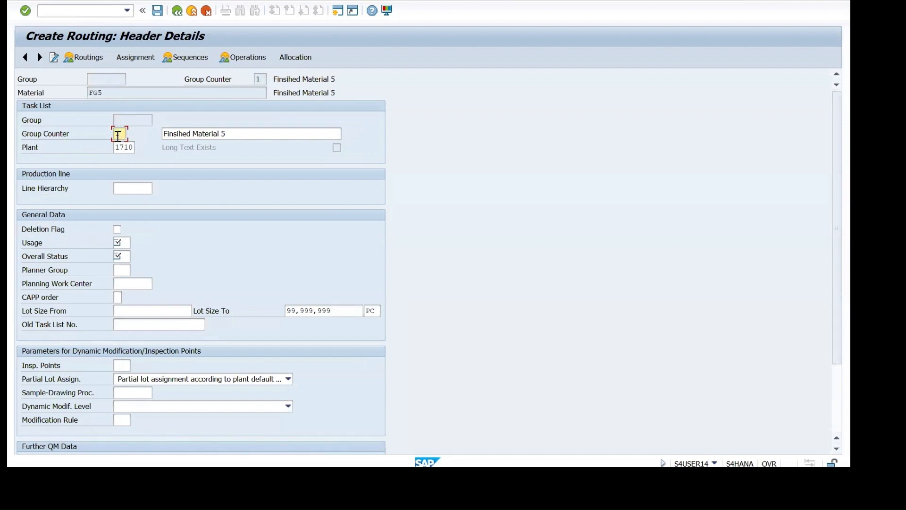
Step: Enter group counter 1 and choose usage 1 (Production) in the routing header
{"action": "type", "text": "1"}
{"action": "left_click", "coordinate": [125, 243]}
{"action": "left_click", "coordinate": [135, 242]}
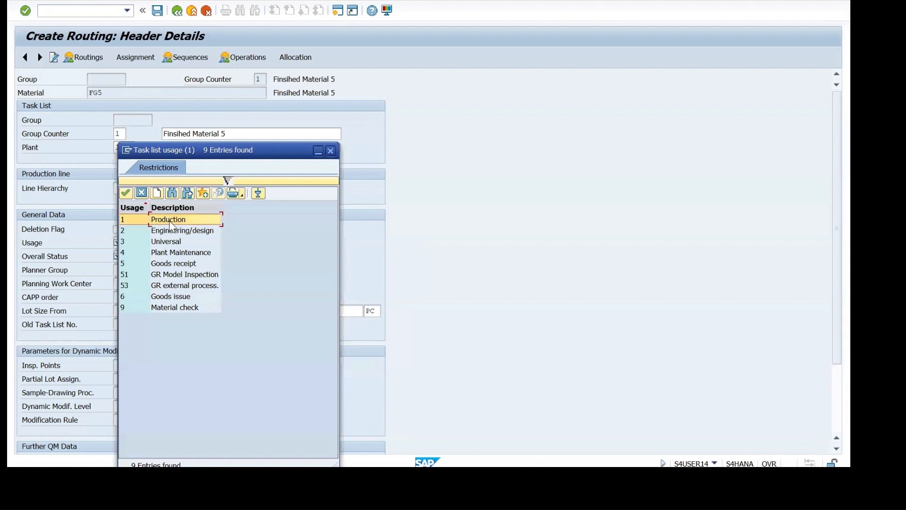
{"action": "double_click", "coordinate": [172, 220]}
Step: Choose 4 (Released (general)) as the routing's overall status
{"action": "left_click", "coordinate": [124, 256]}
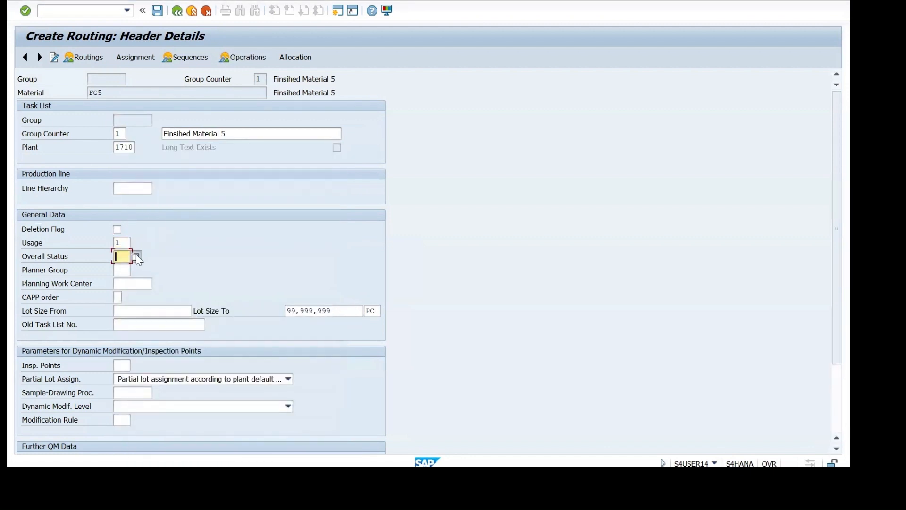
{"action": "left_click", "coordinate": [136, 256]}
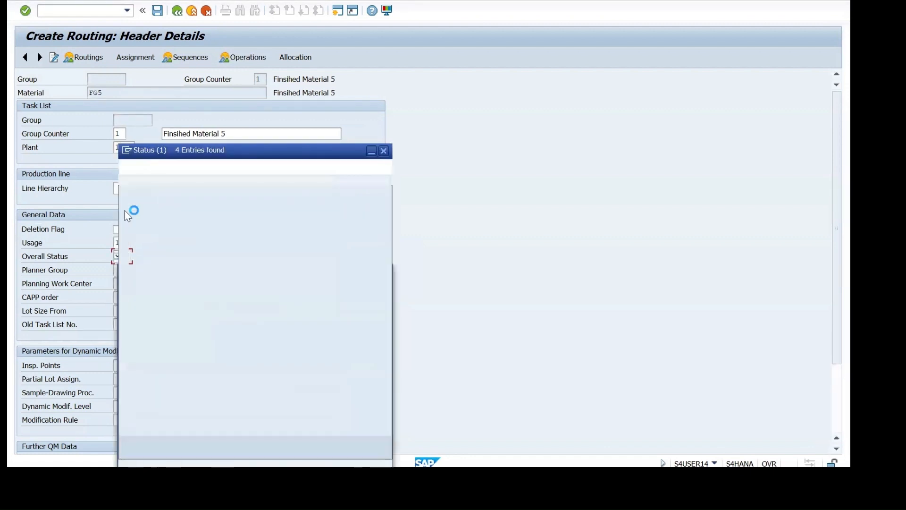
{"action": "left_click", "coordinate": [132, 252]}
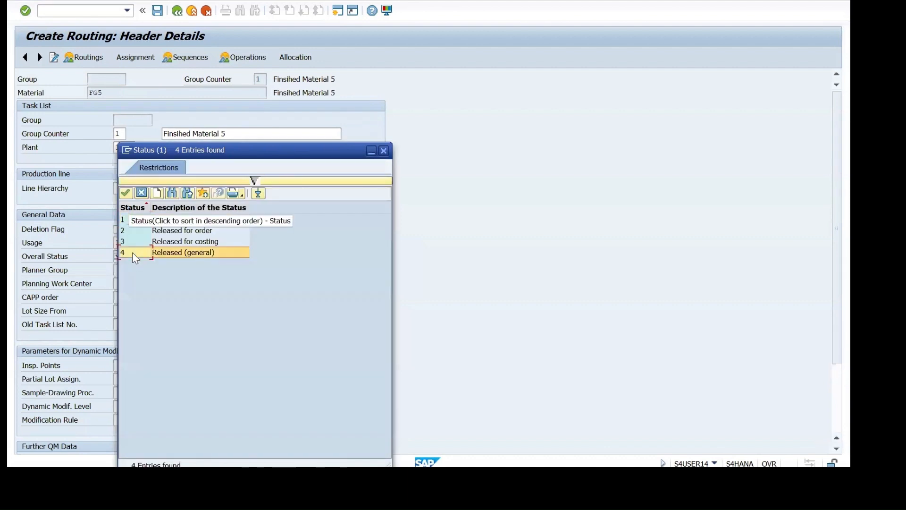
{"action": "double_click", "coordinate": [132, 252]}
{"action": "left_click", "coordinate": [124, 241]}
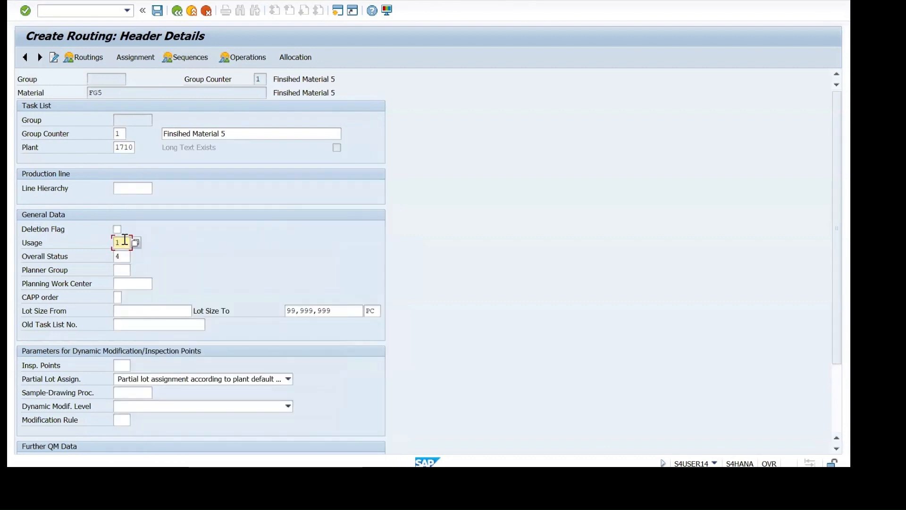
{"action": "left_click", "coordinate": [126, 256]}
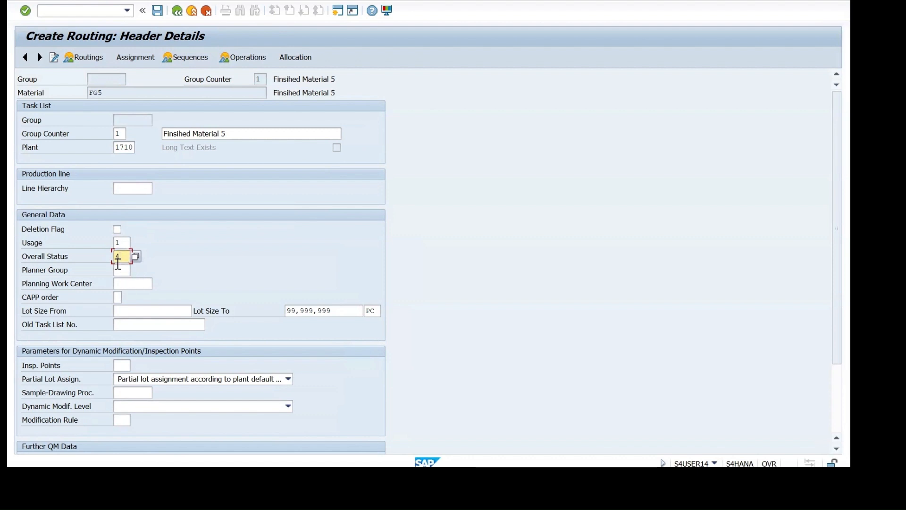
Step: Set the routing's starting lot size to 1 and confirm the header data
{"action": "left_click", "coordinate": [159, 310]}
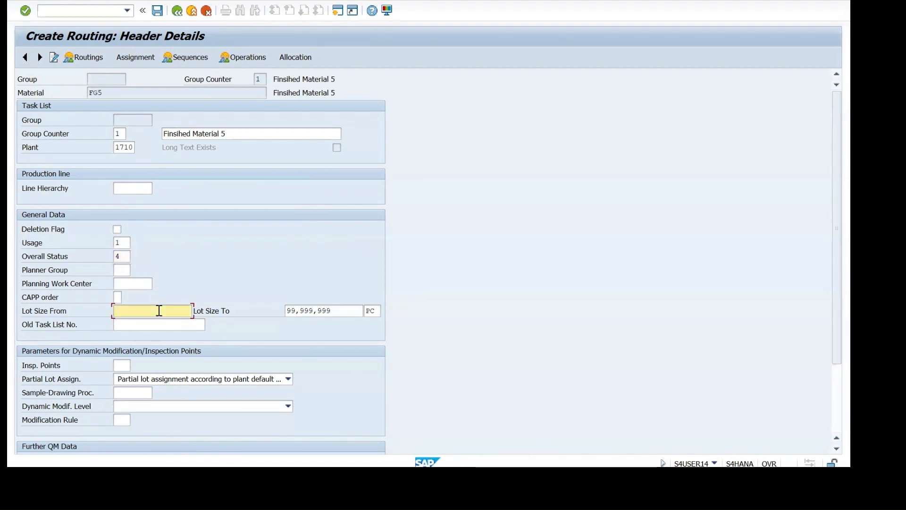
{"action": "type", "text": "1"}
{"action": "key", "text": "Return"}
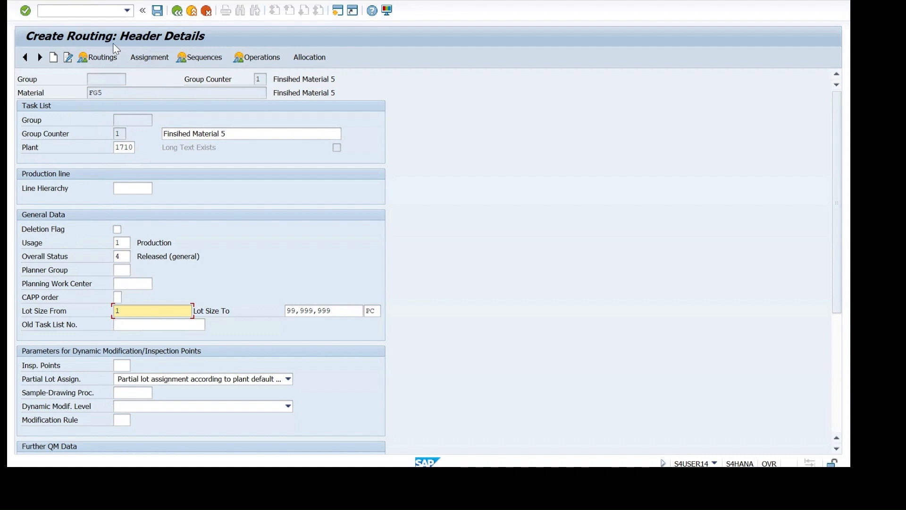
Step: Open the routing's operation overview and try to enter ASSEBM1 as the work center of operation 0010
{"action": "left_click", "coordinate": [245, 56]}
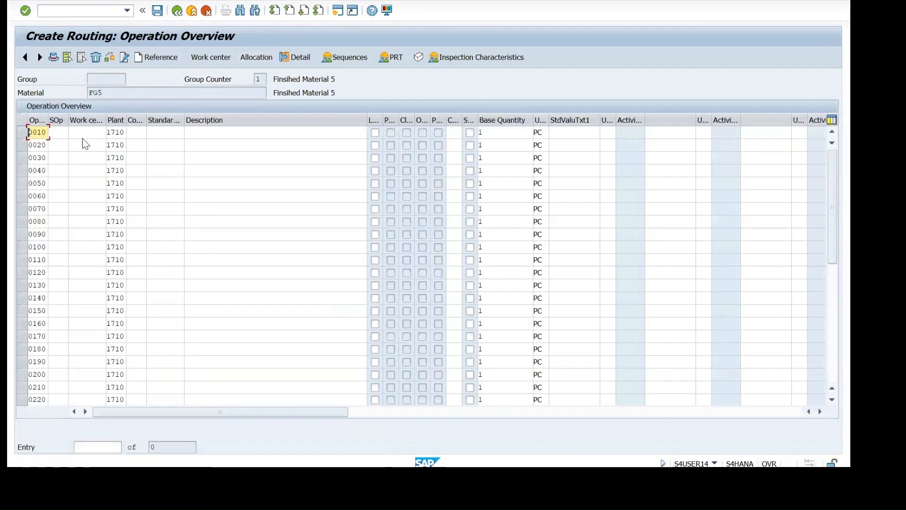
{"action": "left_click", "coordinate": [85, 135]}
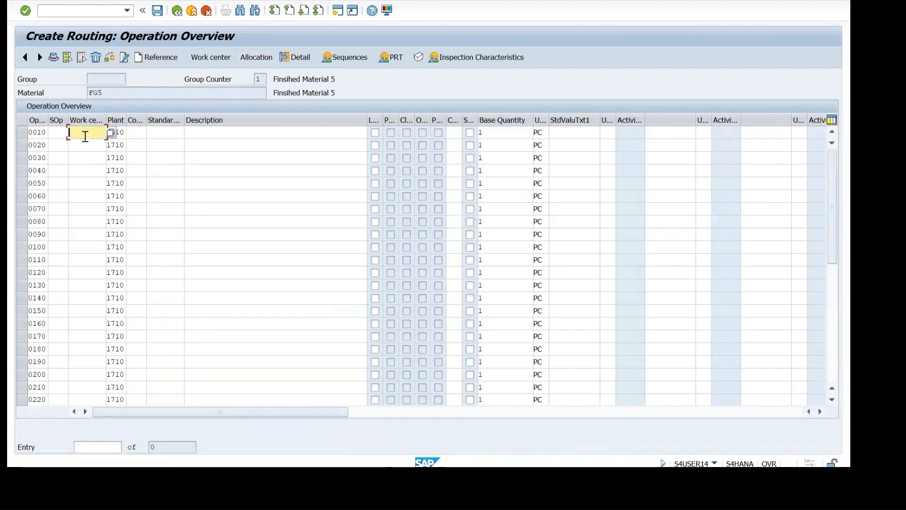
{"action": "type", "text": "assy"}
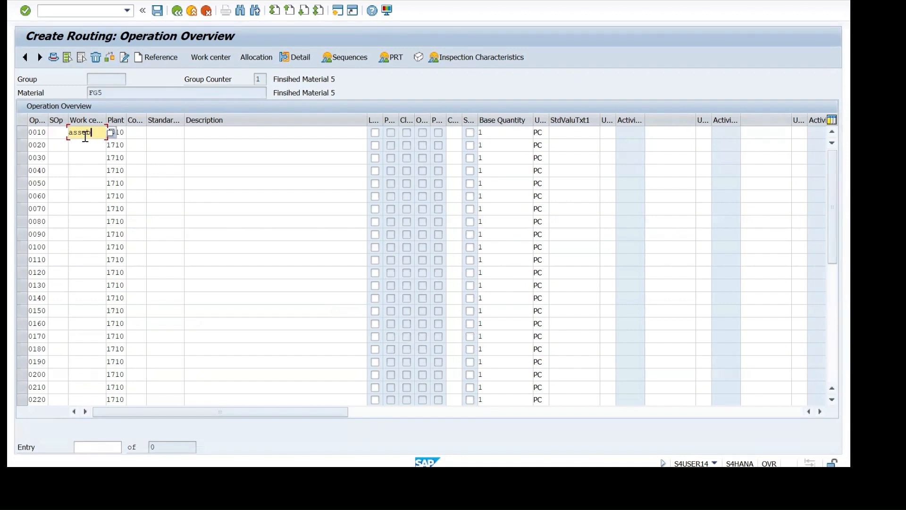
{"action": "type", "text": "bl"}
{"action": "key", "text": "Return"}
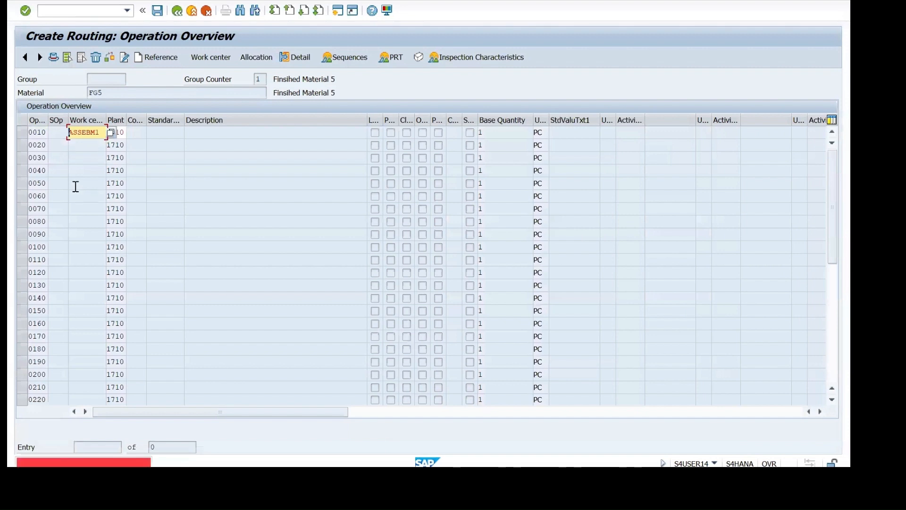
Step: Correct the work center of operation 0010 to ASSEMBM1 and proceed to the operation's standard values
{"action": "left_click", "coordinate": [98, 133]}
{"action": "key", "text": "BackSpace"}
{"action": "key", "text": "BackSpace"}
{"action": "key", "text": "BackSpace"}
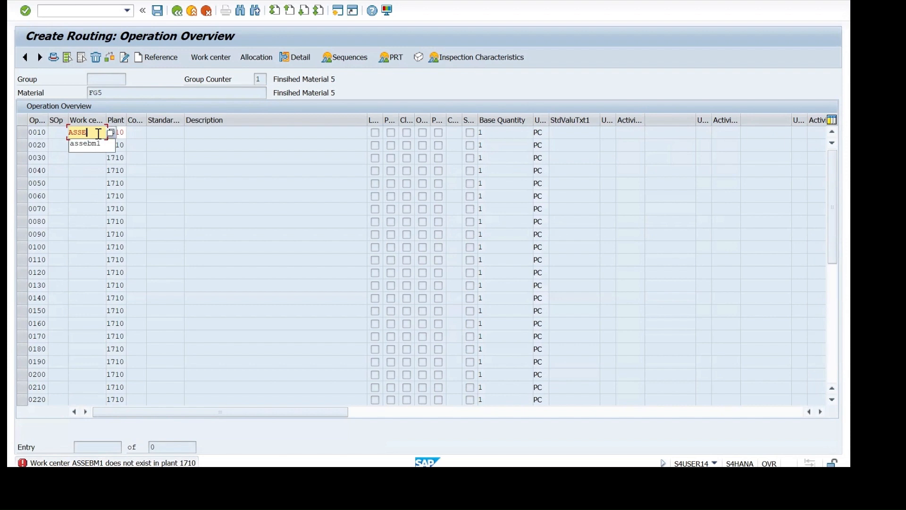
{"action": "type", "text": "mb"}
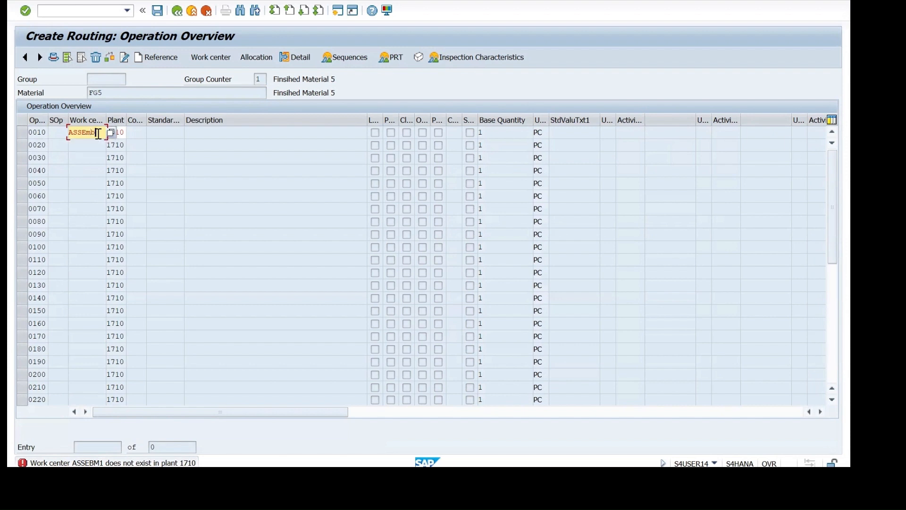
{"action": "type", "text": "1"}
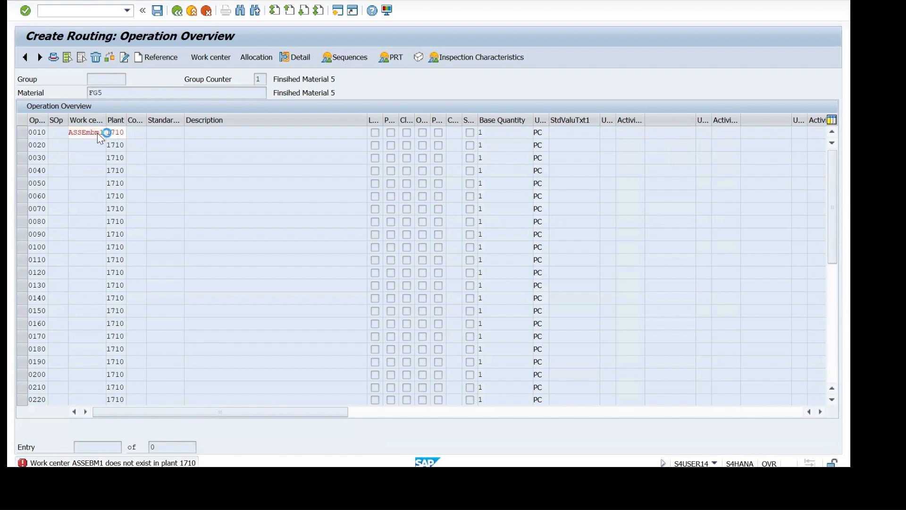
{"action": "double_click", "coordinate": [97, 134]}
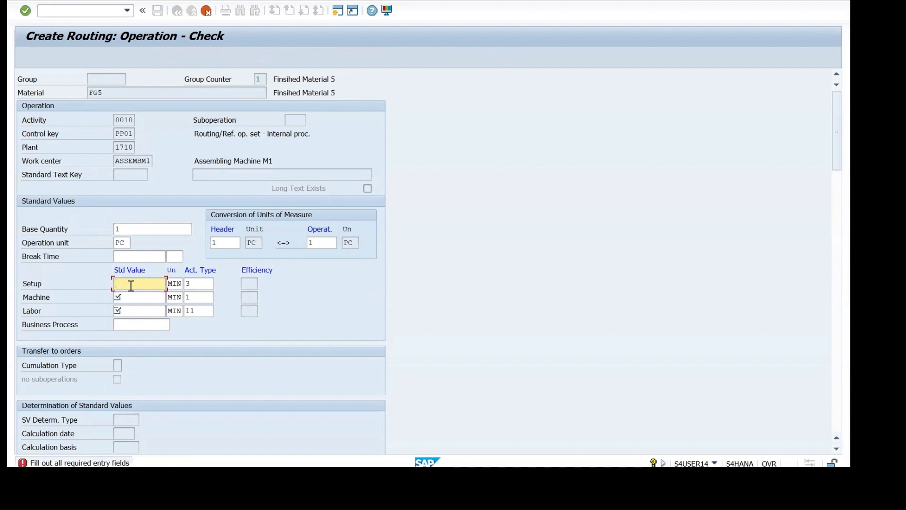
Step: Set operation 0010's standard values to 30 min setup, 60 min machine and 60 min labor, and confirm them
{"action": "type", "text": "30"}
{"action": "left_click", "coordinate": [131, 301]}
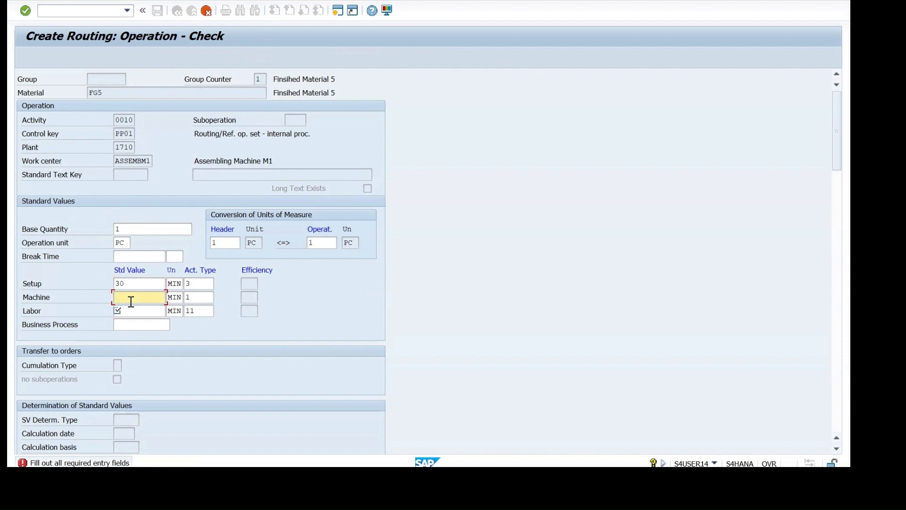
{"action": "type", "text": "60"}
{"action": "left_click", "coordinate": [130, 313]}
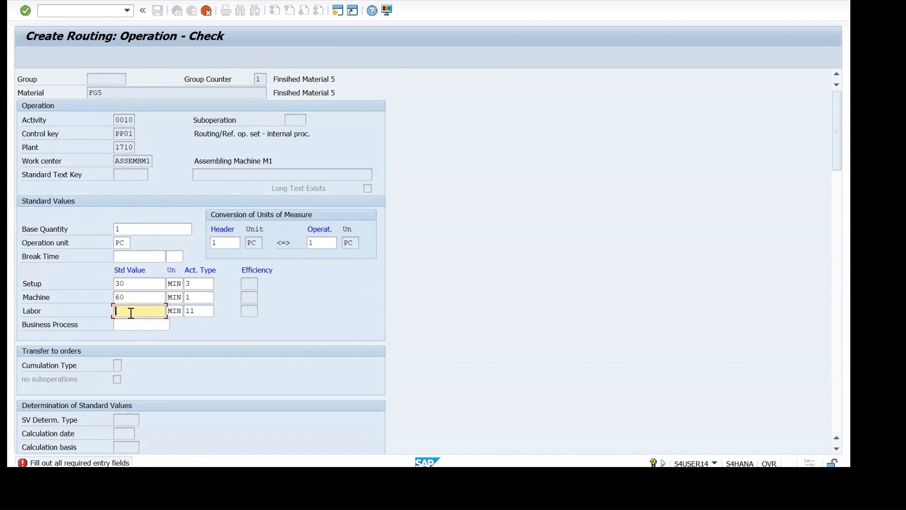
{"action": "type", "text": "60"}
{"action": "key", "text": "Return"}
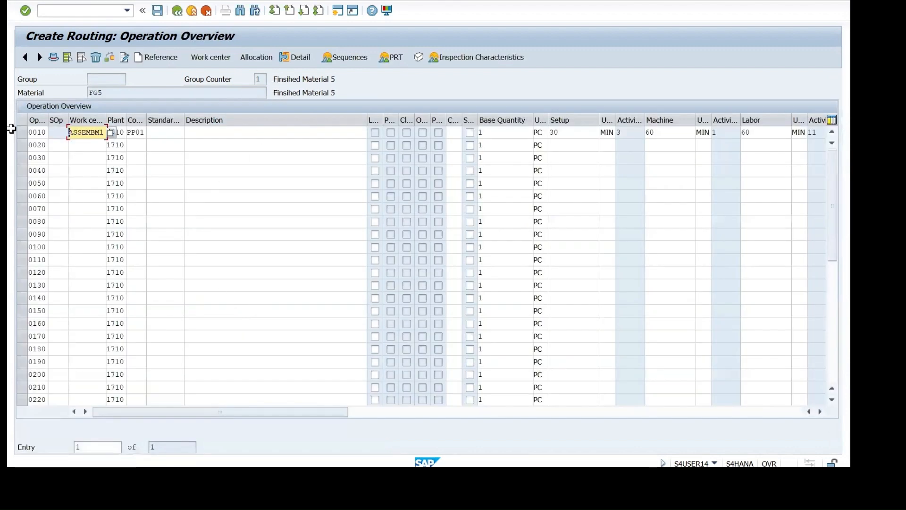
Step: Enter "Assembling Machine" as the description of operation 0010
{"action": "left_click", "coordinate": [22, 133]}
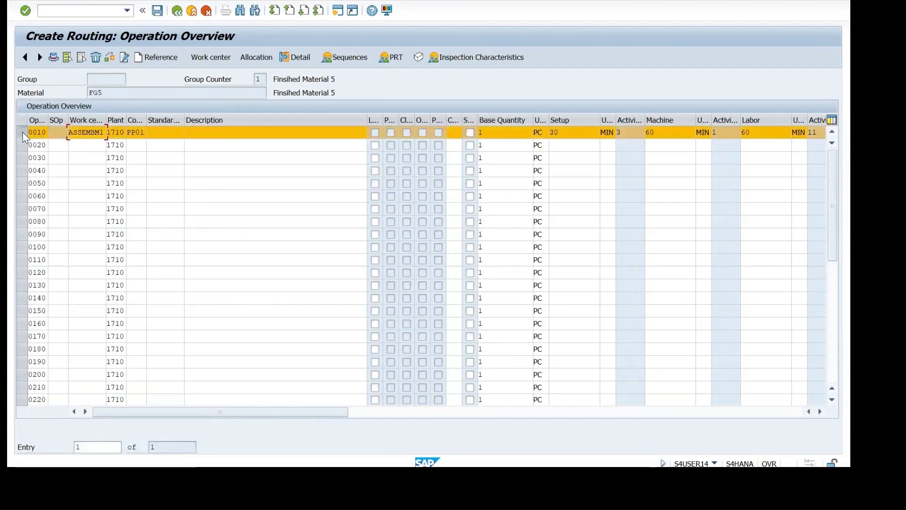
{"action": "left_click", "coordinate": [194, 133]}
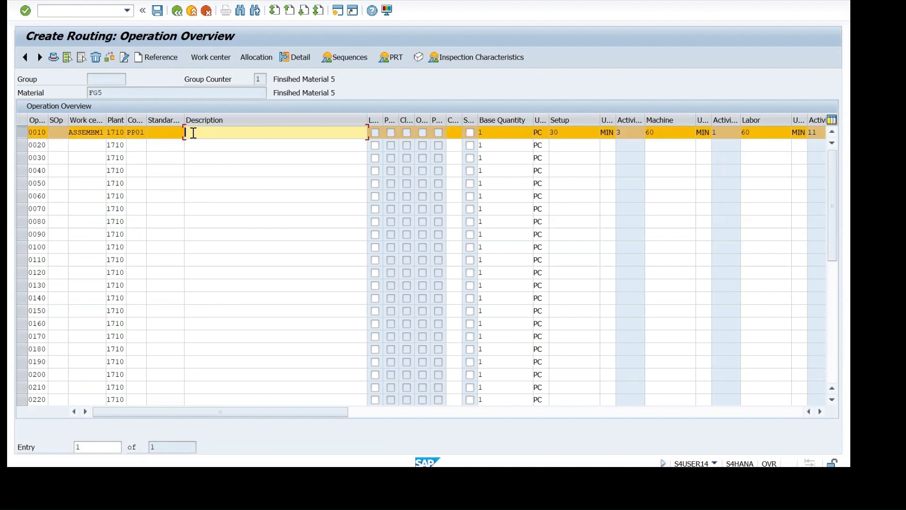
{"action": "type", "text": "Assembling Machine"}
{"action": "key", "text": "Return"}
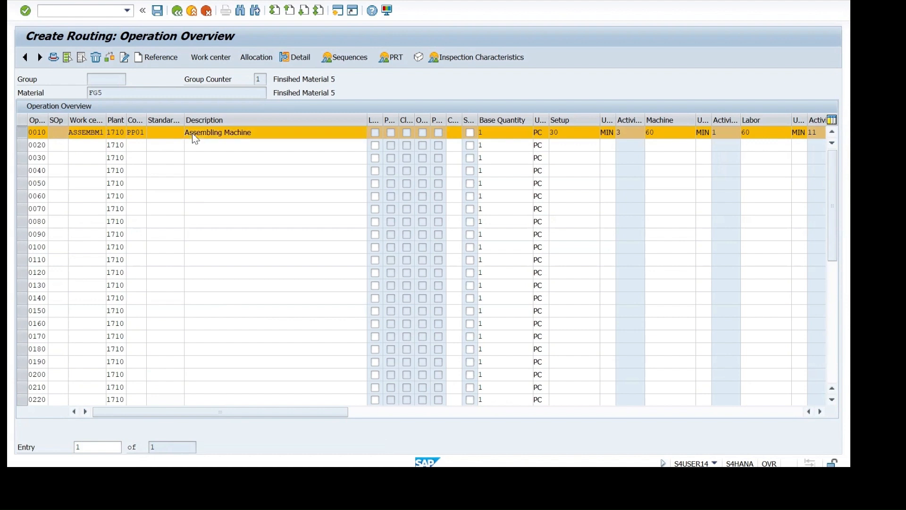
Step: Check the message log for operation 0010, then return to the header details and save the FG5 routing
{"action": "left_click", "coordinate": [22, 132]}
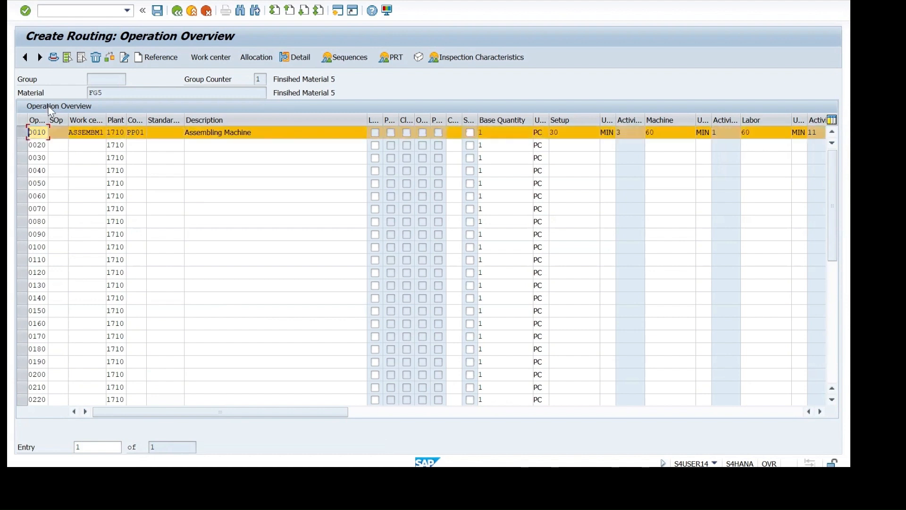
{"action": "left_click", "coordinate": [108, 58]}
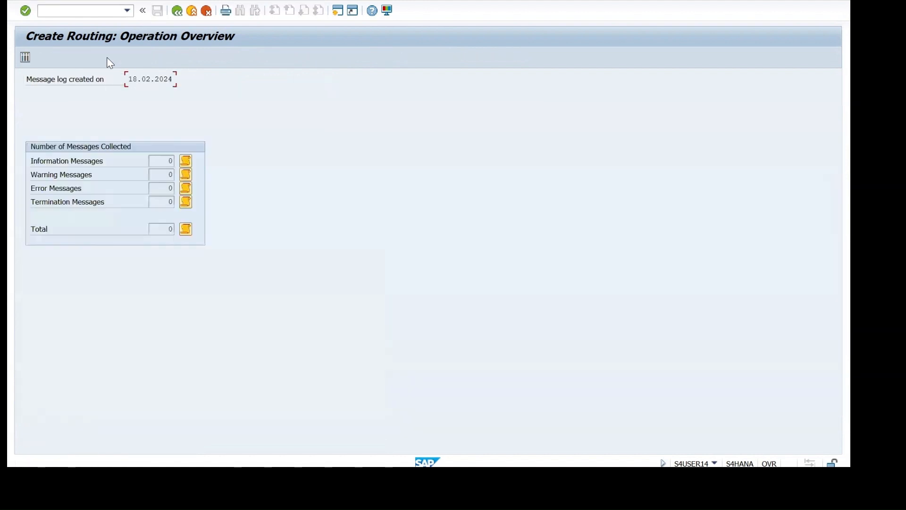
{"action": "left_click", "coordinate": [177, 12]}
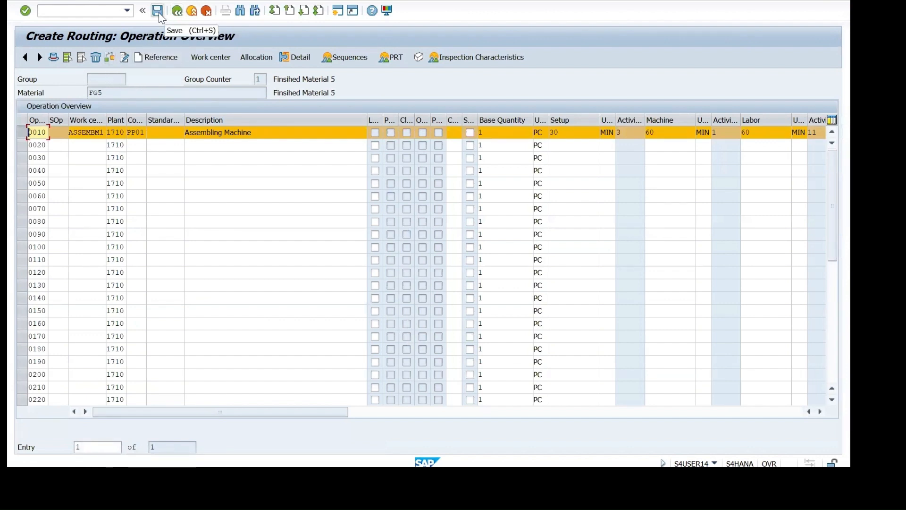
{"action": "left_click", "coordinate": [56, 58]}
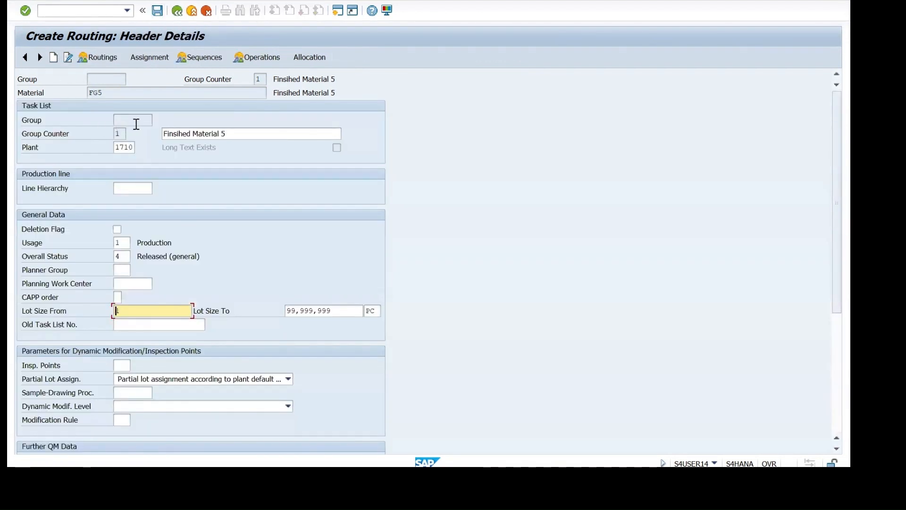
{"action": "left_click", "coordinate": [157, 10]}
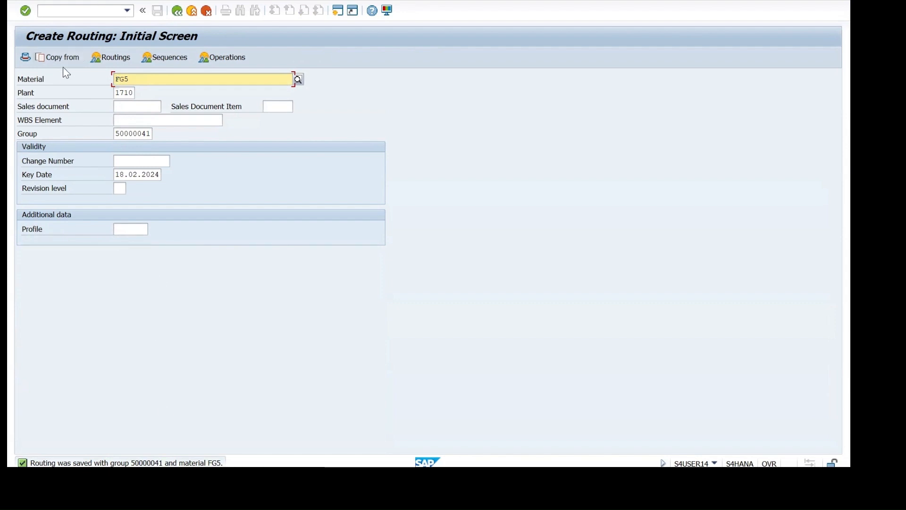
Step: Start transaction /nmm02 for material FG5 and continue through the view selection to its organizational levels
{"action": "left_click", "coordinate": [76, 14]}
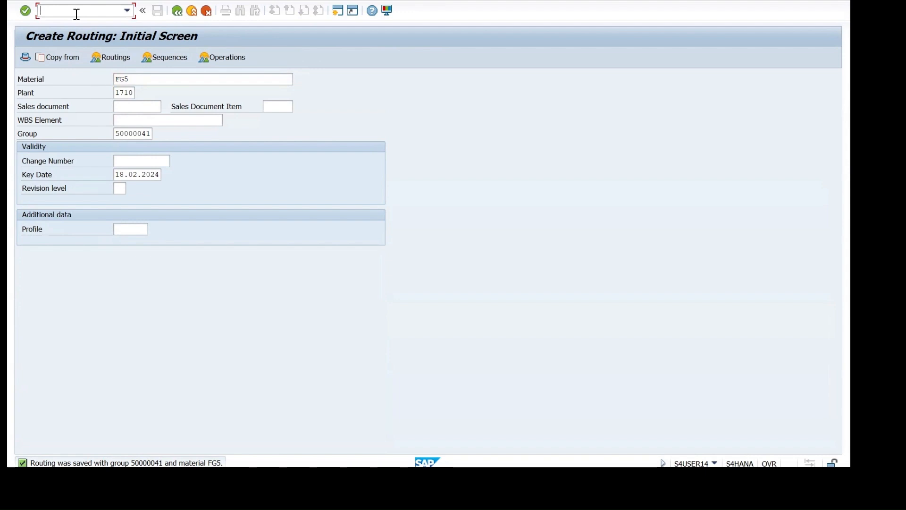
{"action": "type", "text": "/n"}
{"action": "type", "text": "mm02"}
{"action": "key", "text": "Return"}
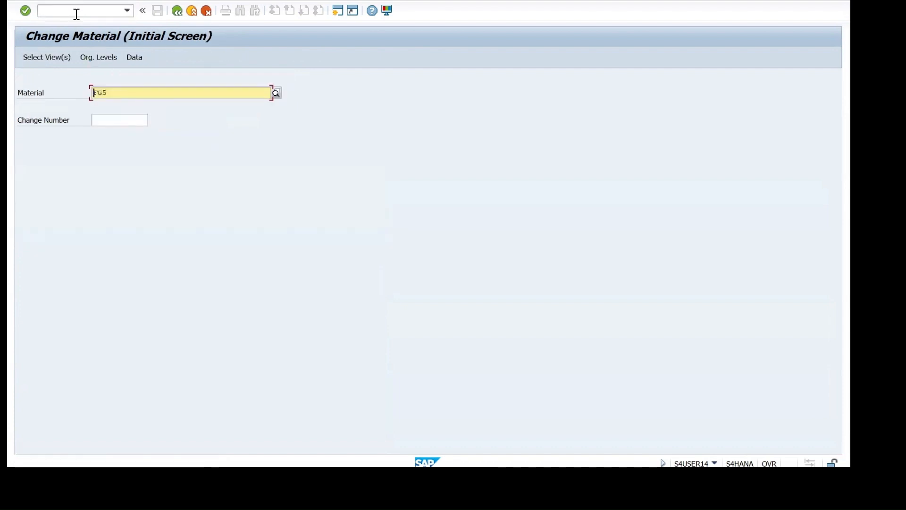
{"action": "key", "text": "Return"}
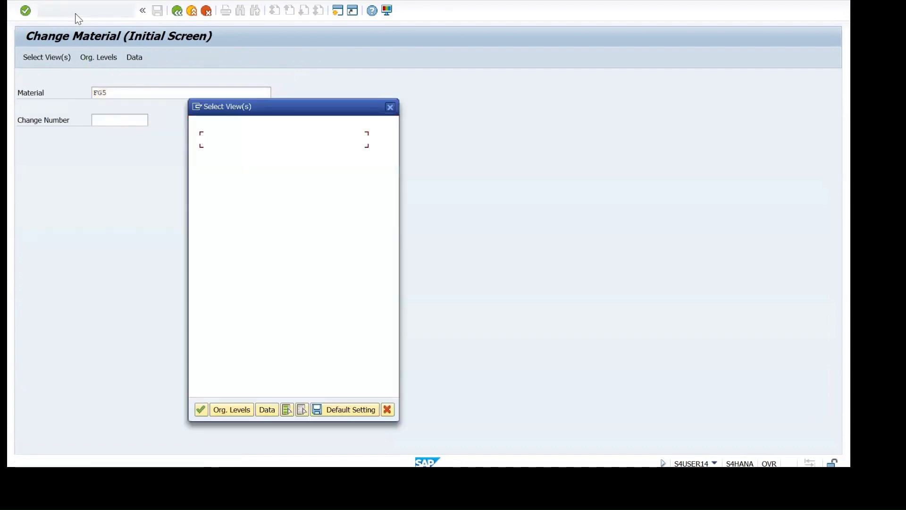
{"action": "left_click", "coordinate": [201, 409]}
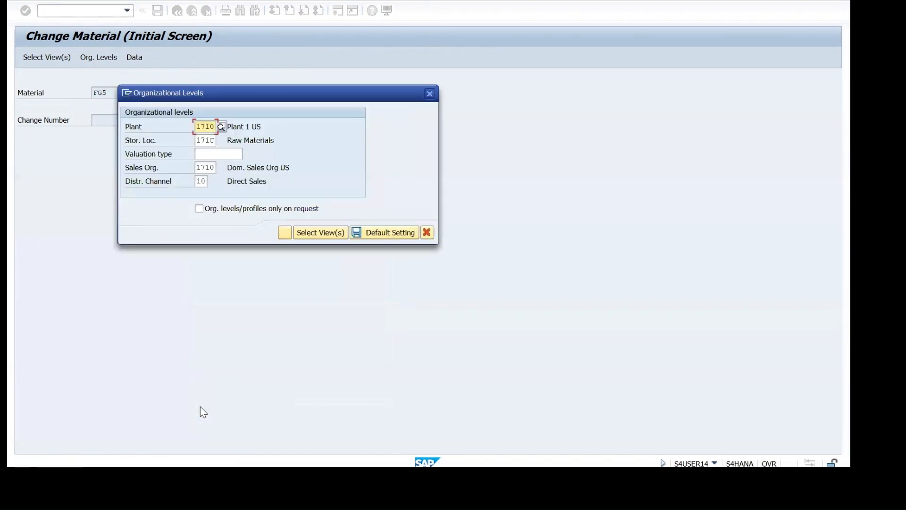
Step: Correct the storage location to 171A in the organizational levels and open FG5's material data
{"action": "left_click", "coordinate": [286, 233]}
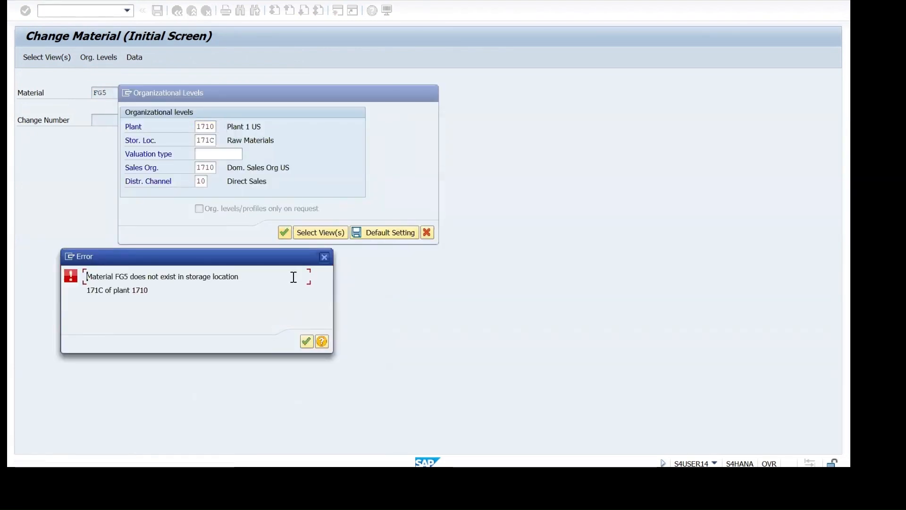
{"action": "left_click", "coordinate": [324, 256]}
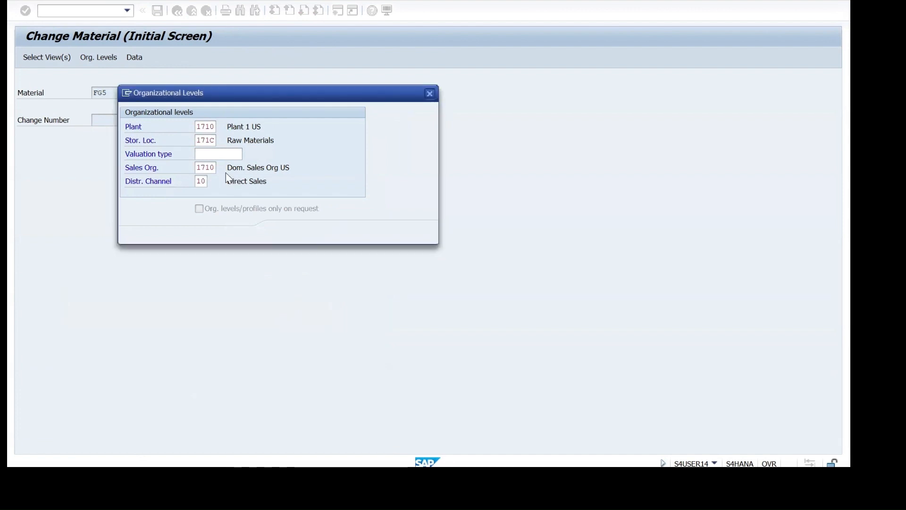
{"action": "left_click", "coordinate": [215, 140]}
{"action": "key", "text": "BackSpace"}
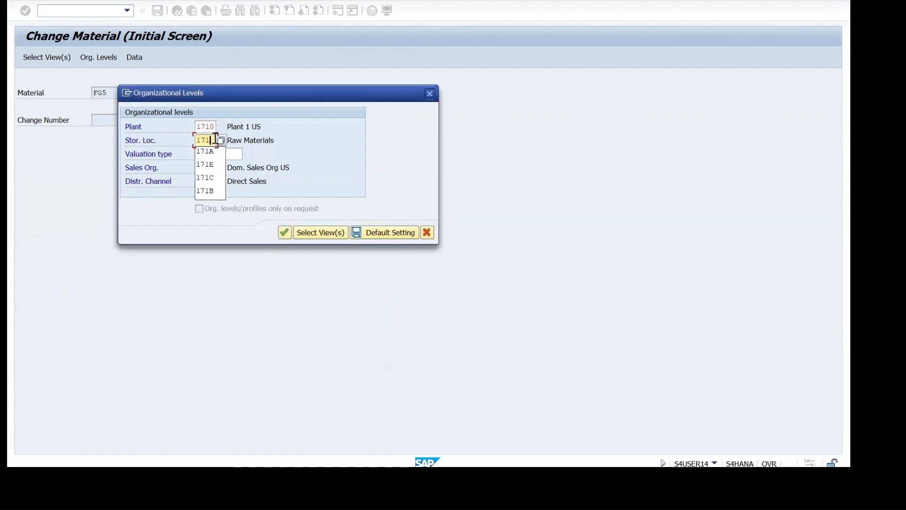
{"action": "type", "text": "a"}
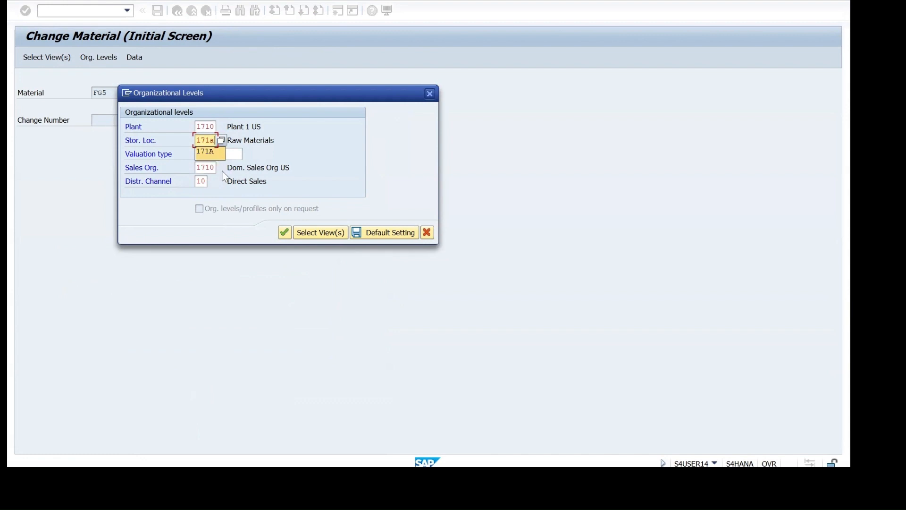
{"action": "left_click", "coordinate": [283, 232]}
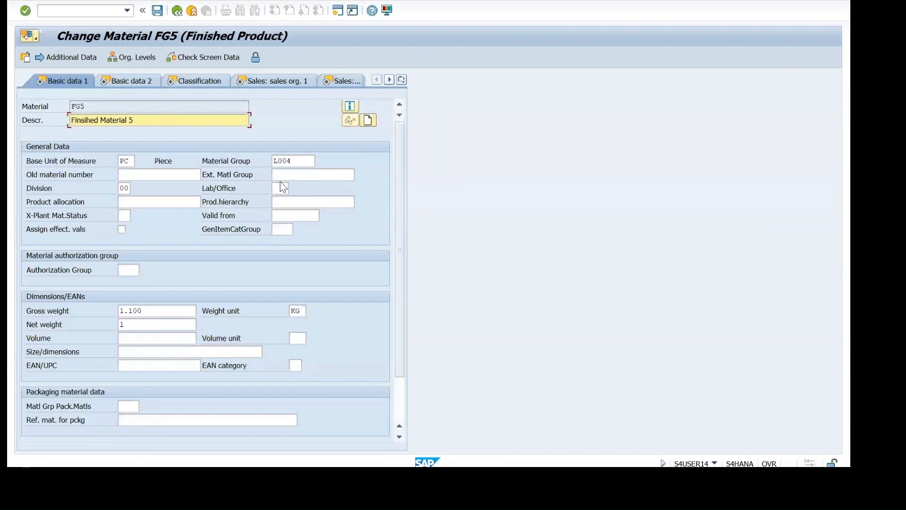
Step: Open the production version overview from FG5's work scheduling data
{"action": "left_click", "coordinate": [401, 79]}
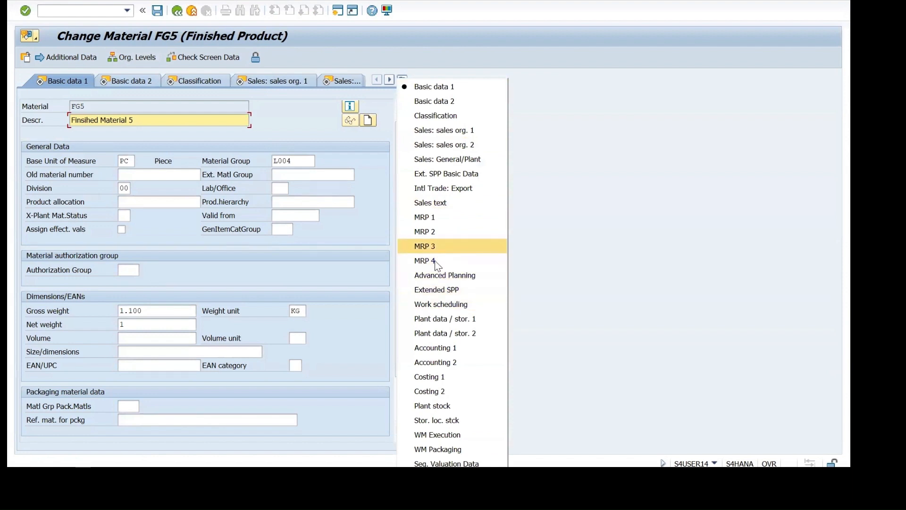
{"action": "left_click", "coordinate": [433, 304]}
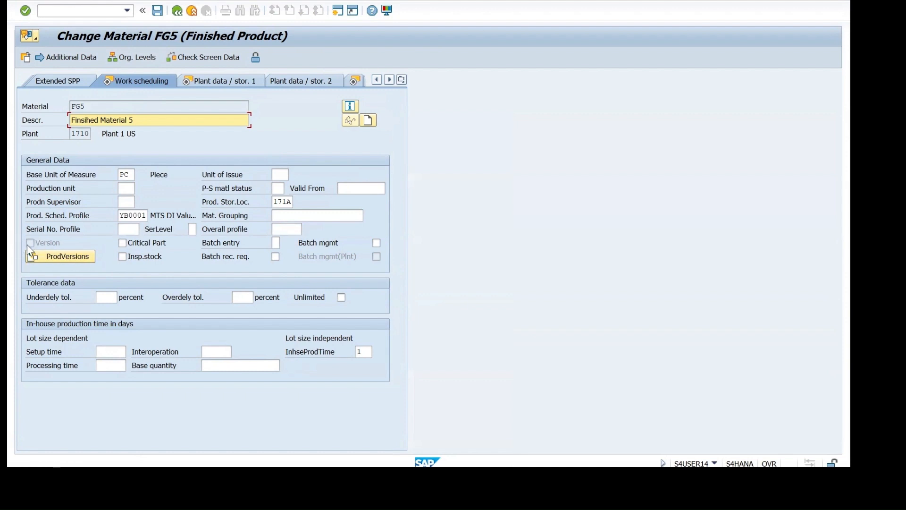
{"action": "left_click", "coordinate": [80, 255]}
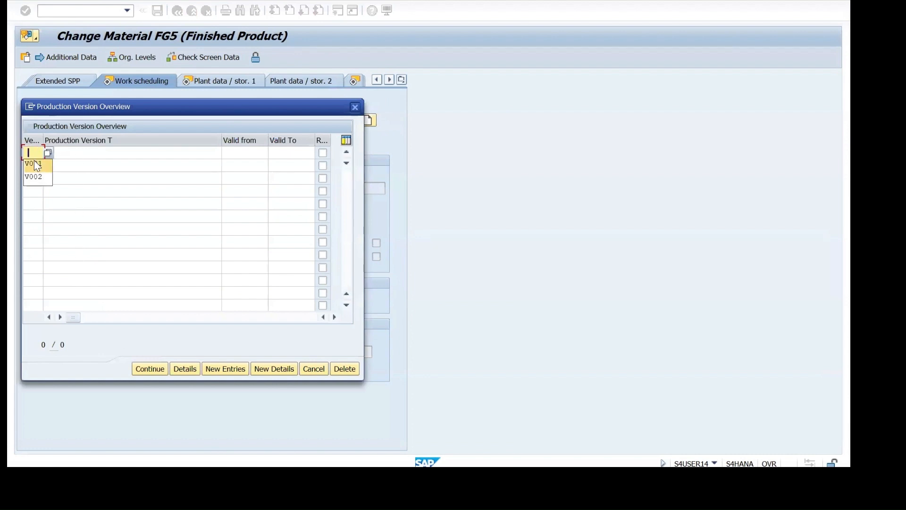
Step: Add production version V001 with the text "Version 1" and widen the version column slightly
{"action": "type", "text": "V001"}
{"action": "left_click_drag", "start_coordinate": [131, 112], "coordinate": [285, 121]}
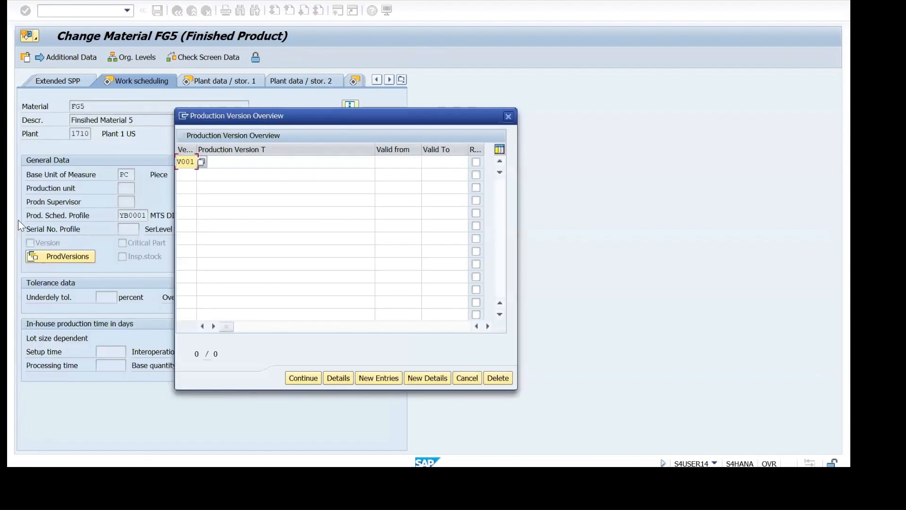
{"action": "left_click", "coordinate": [238, 161]}
{"action": "left_click", "coordinate": [220, 179]}
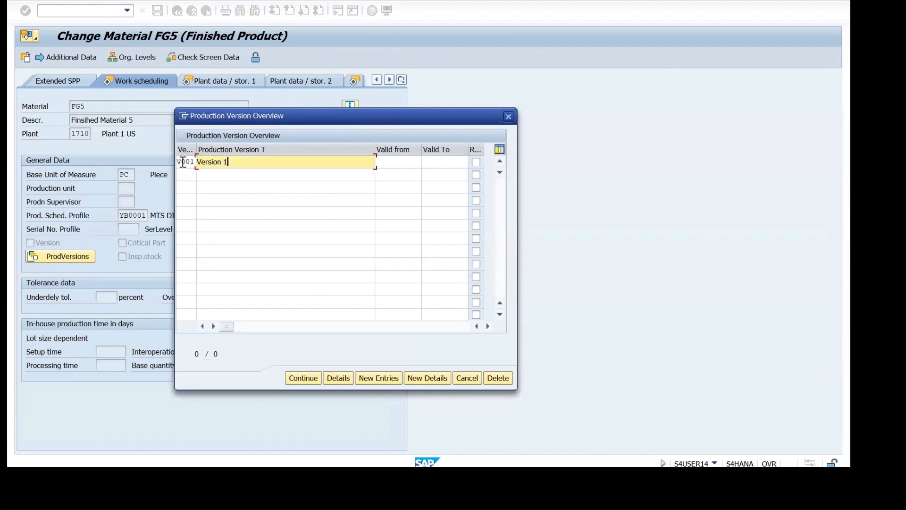
{"action": "left_click_drag", "start_coordinate": [195, 149], "coordinate": [201, 149]}
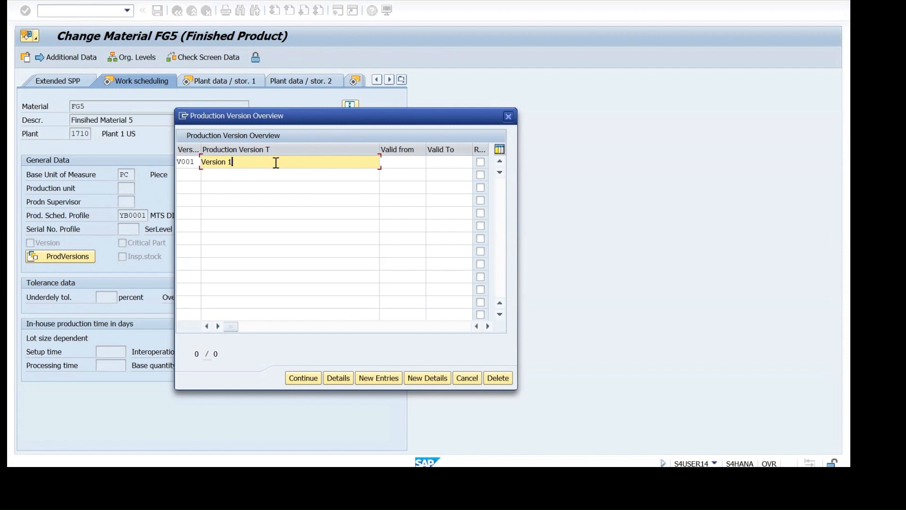
Step: Set production version V001's validity from 18.02.2024 to 31.12.9999
{"action": "left_click", "coordinate": [409, 163]}
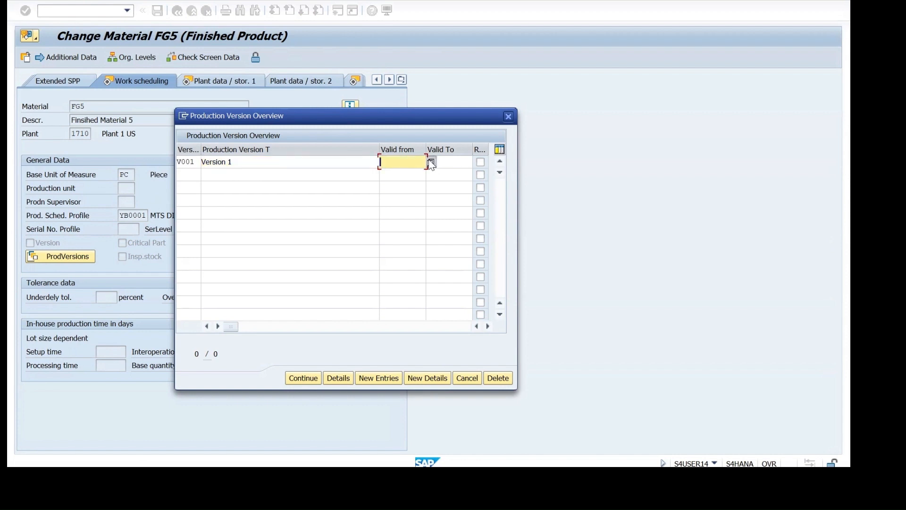
{"action": "left_click", "coordinate": [431, 162]}
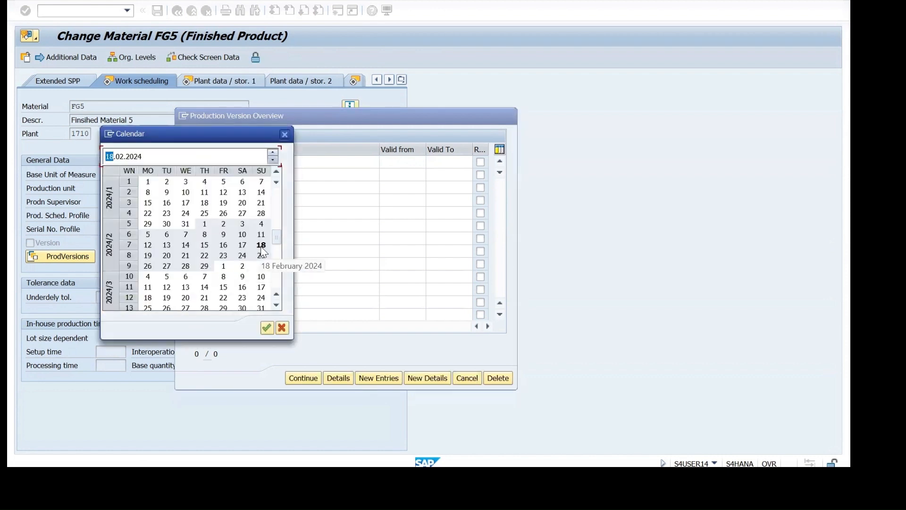
{"action": "double_click", "coordinate": [261, 246]}
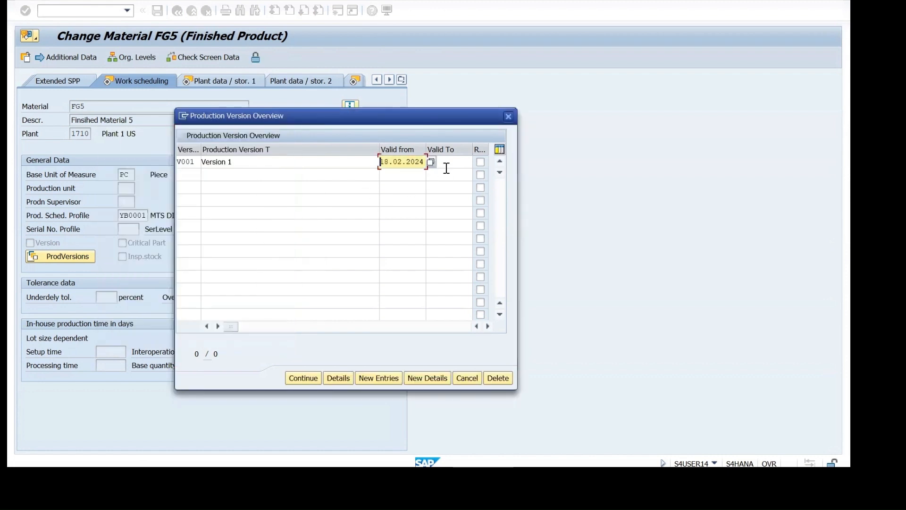
{"action": "left_click", "coordinate": [446, 165]}
{"action": "type", "text": "3"}
{"action": "left_click", "coordinate": [438, 172]}
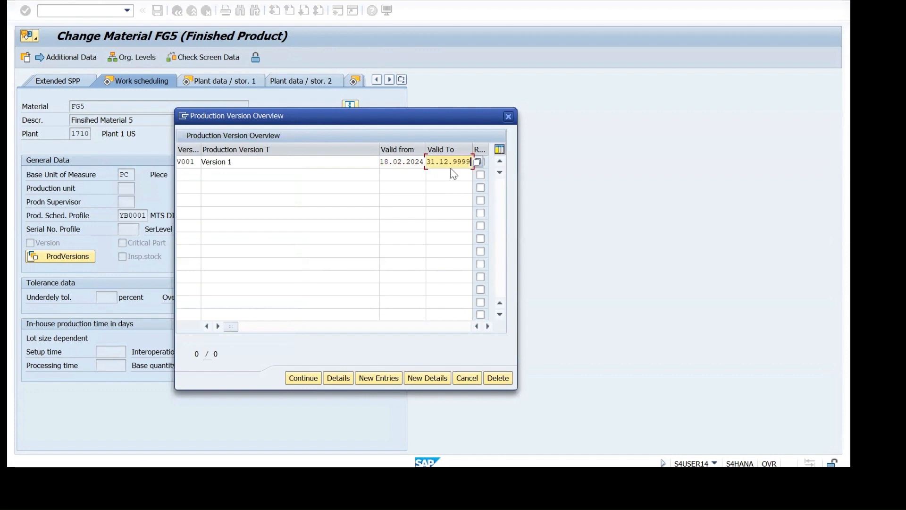
Step: Open production version V001's details and set its lot size range from 1 to 1000
{"action": "left_click", "coordinate": [307, 162]}
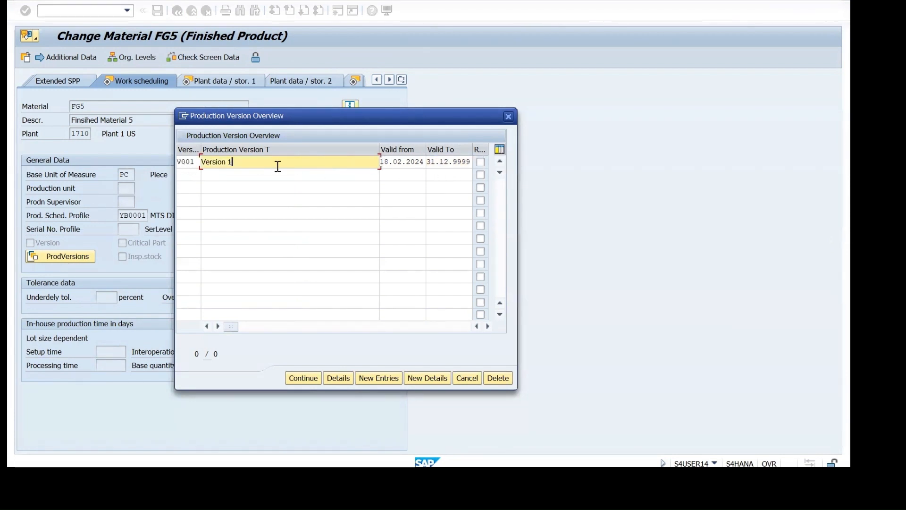
{"action": "double_click", "coordinate": [245, 163]}
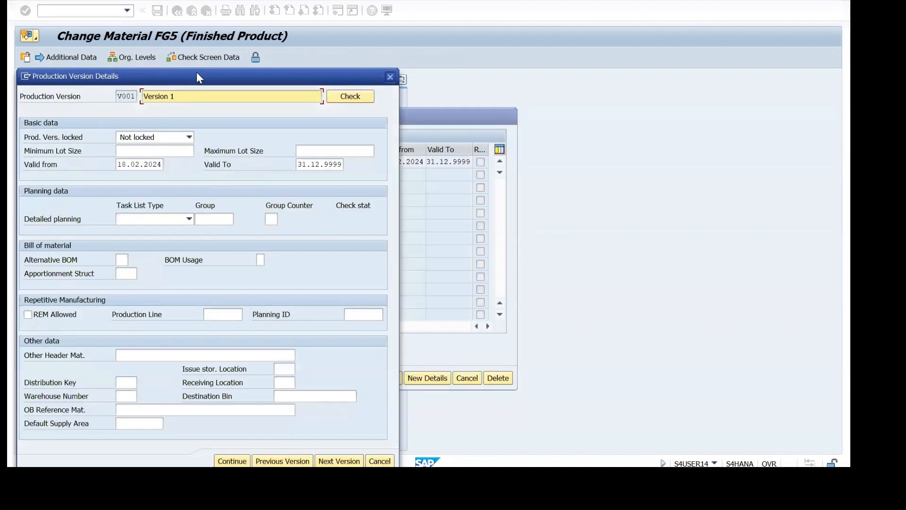
{"action": "left_click_drag", "start_coordinate": [206, 78], "coordinate": [493, 41]}
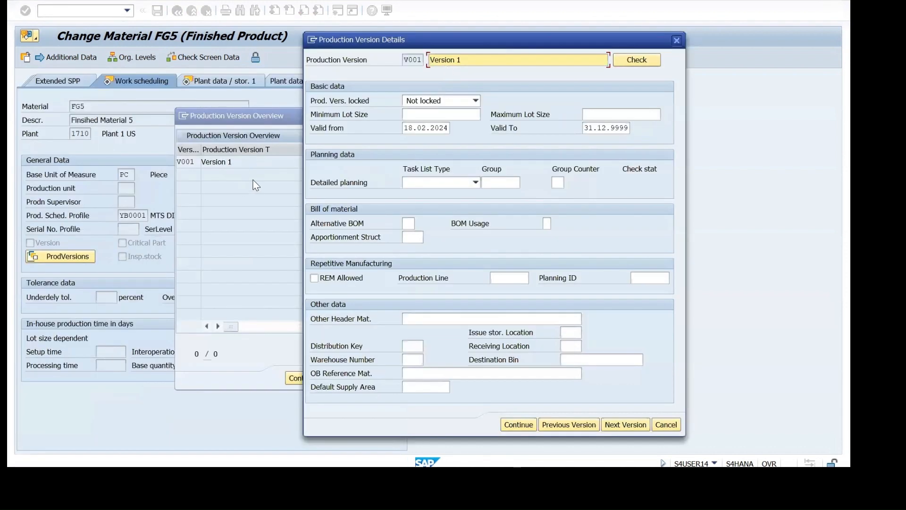
{"action": "left_click", "coordinate": [428, 116]}
{"action": "type", "text": "1"}
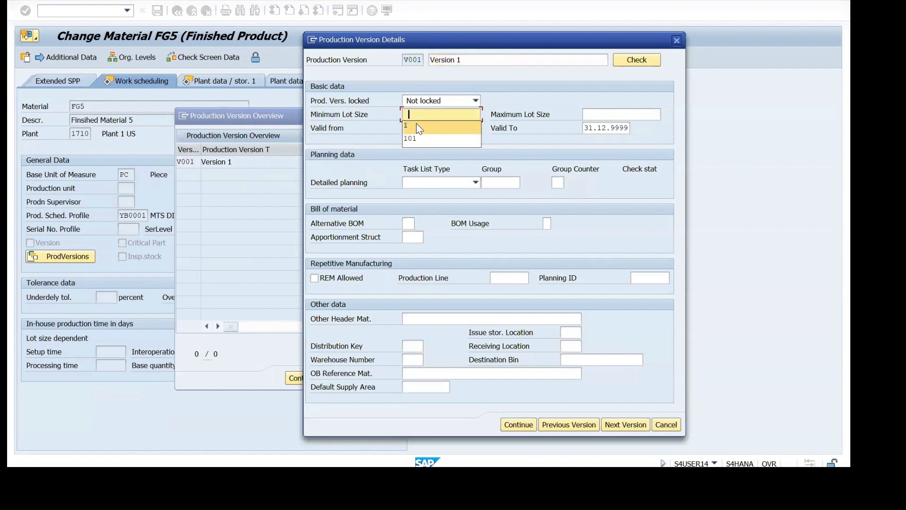
{"action": "left_click", "coordinate": [604, 116]}
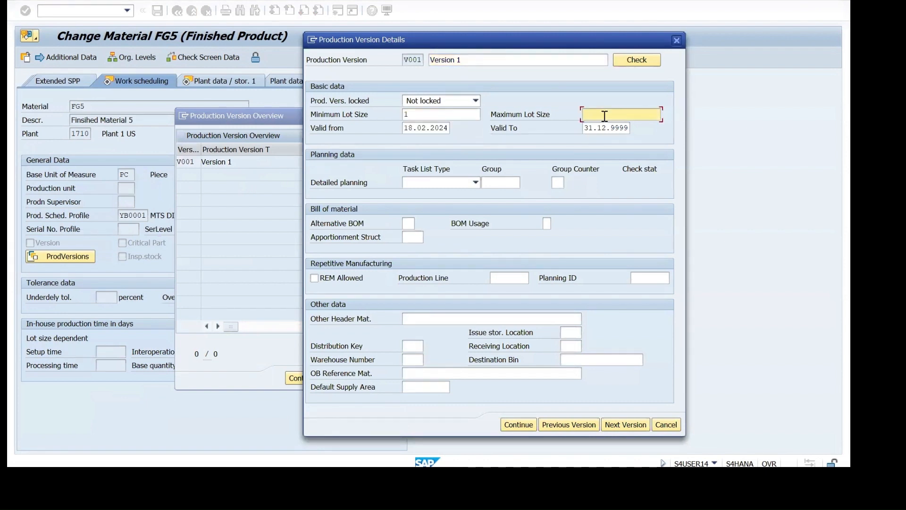
{"action": "type", "text": "1000"}
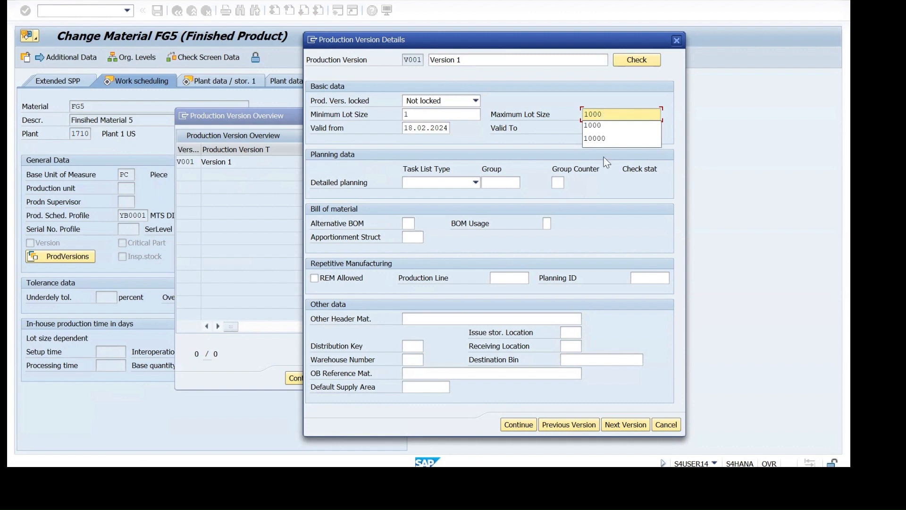
Step: Set the detailed planning task list type to N Routing and assign FG5's routing group 50000041 with group counter 1
{"action": "left_click", "coordinate": [476, 184]}
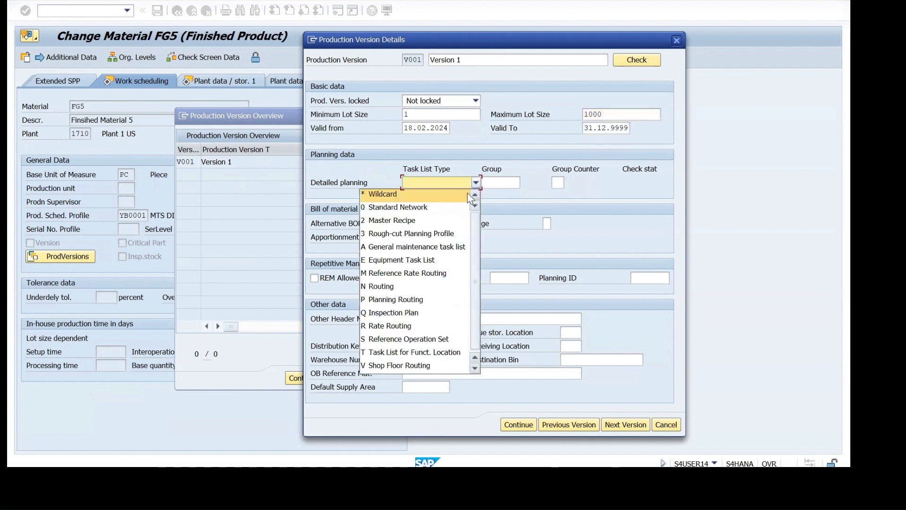
{"action": "left_click", "coordinate": [390, 291]}
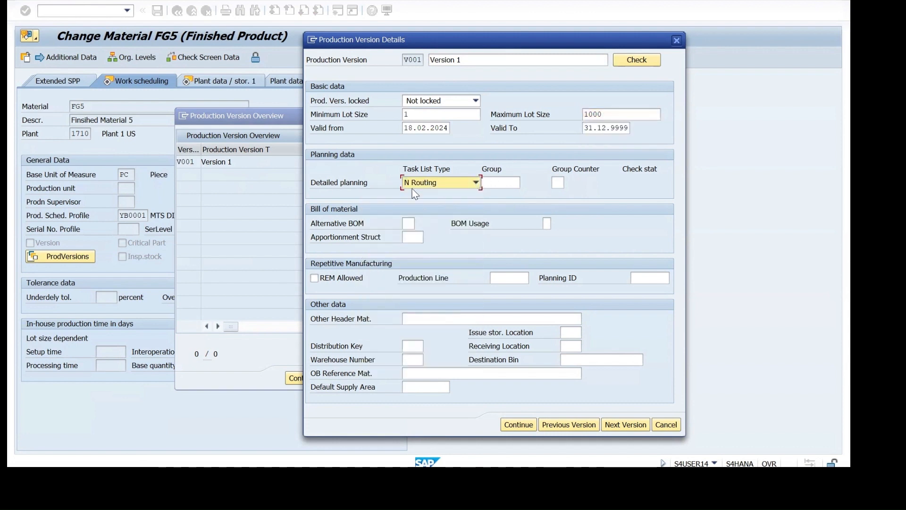
{"action": "left_click", "coordinate": [512, 182]}
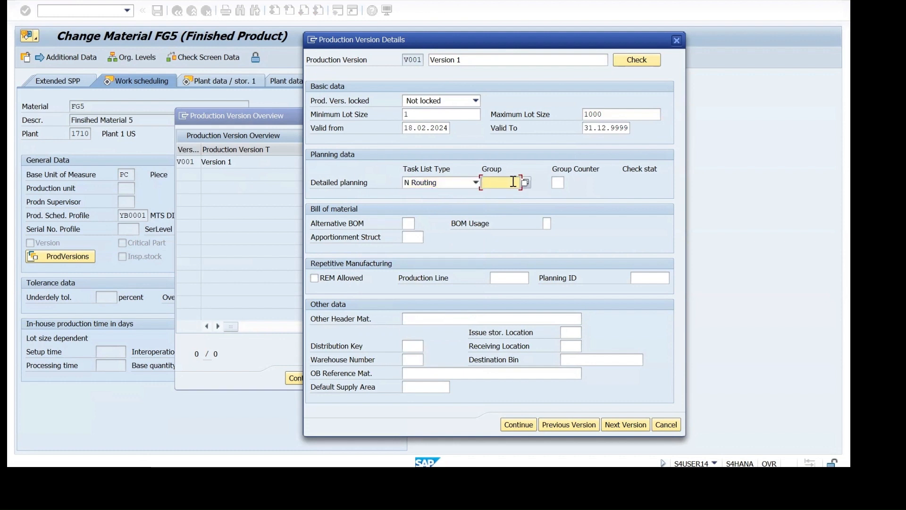
{"action": "left_click", "coordinate": [525, 182]}
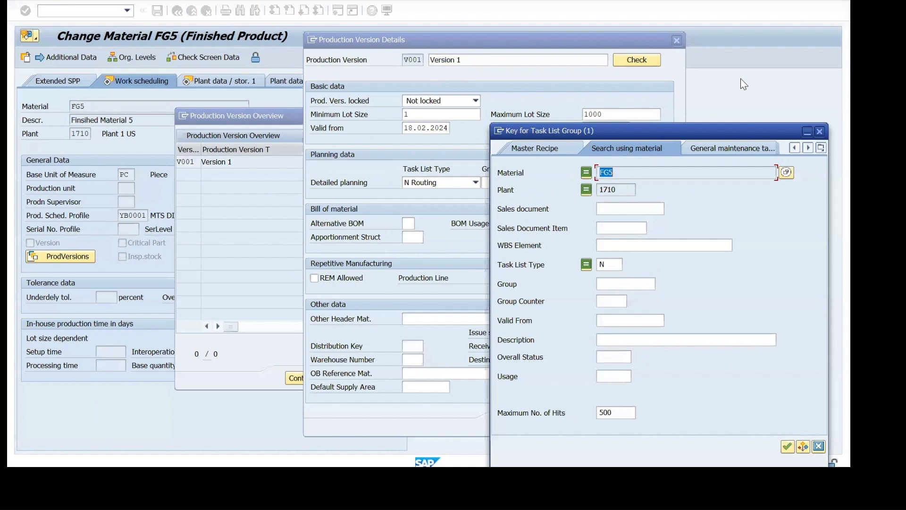
{"action": "left_click_drag", "start_coordinate": [697, 127], "coordinate": [686, 47]}
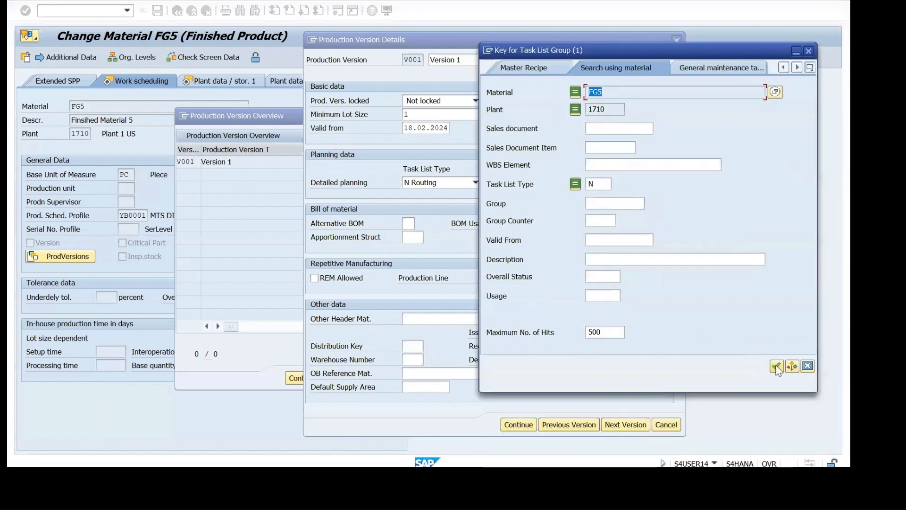
{"action": "left_click", "coordinate": [776, 366]}
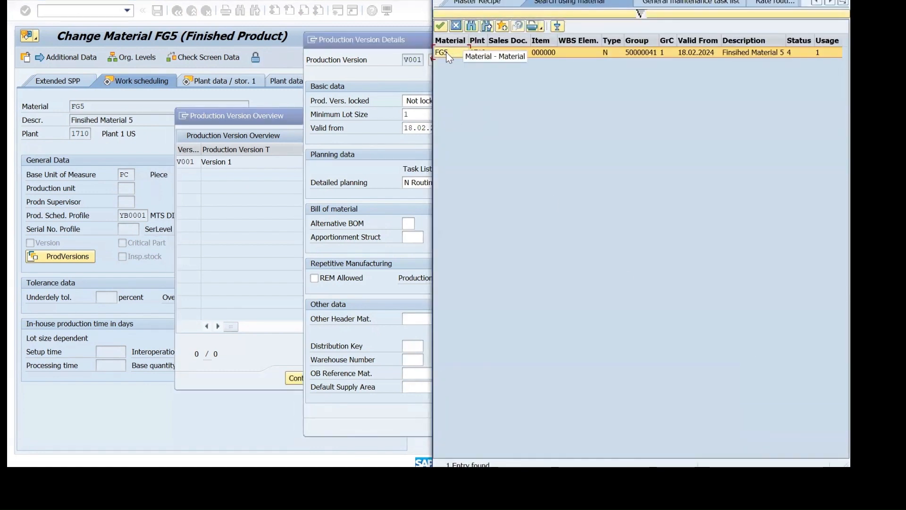
{"action": "double_click", "coordinate": [445, 53]}
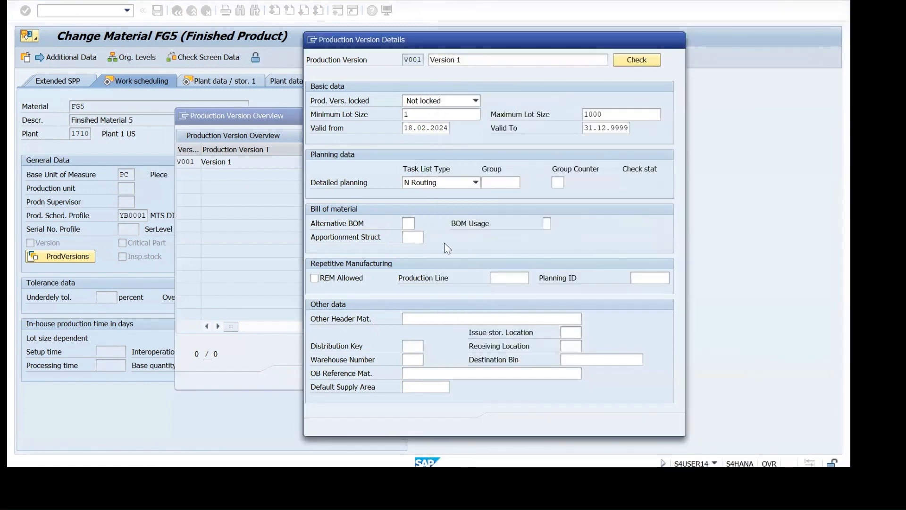
Step: Look up FG5's bill of material and assign alternative BOM 1 with BOM usage 1 to the production version
{"action": "left_click", "coordinate": [409, 224]}
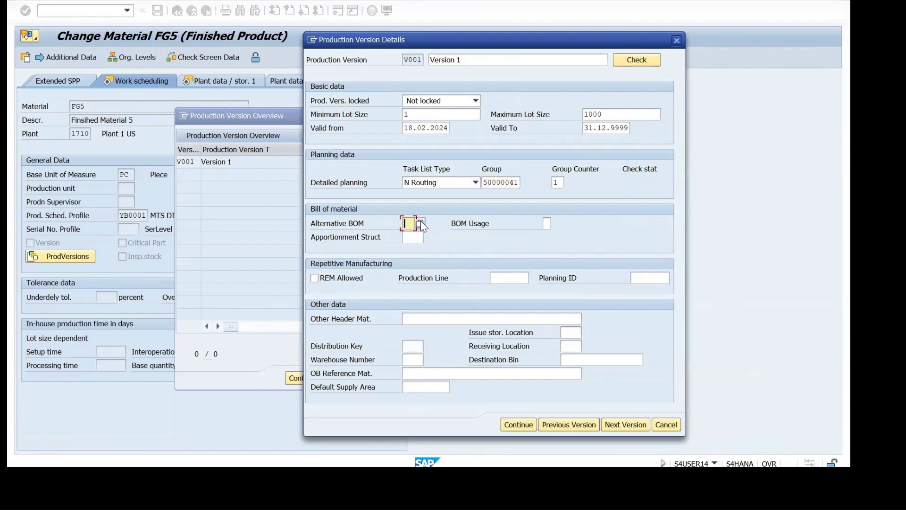
{"action": "left_click", "coordinate": [421, 221]}
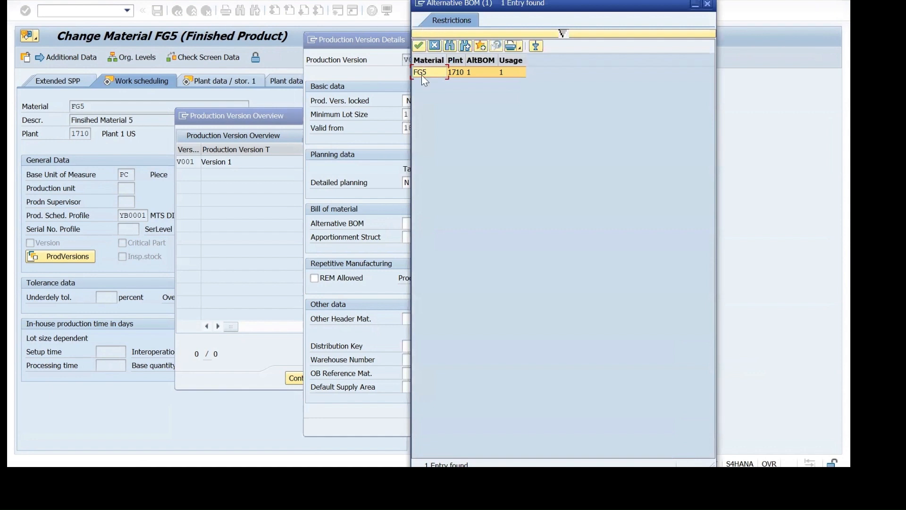
{"action": "double_click", "coordinate": [421, 73]}
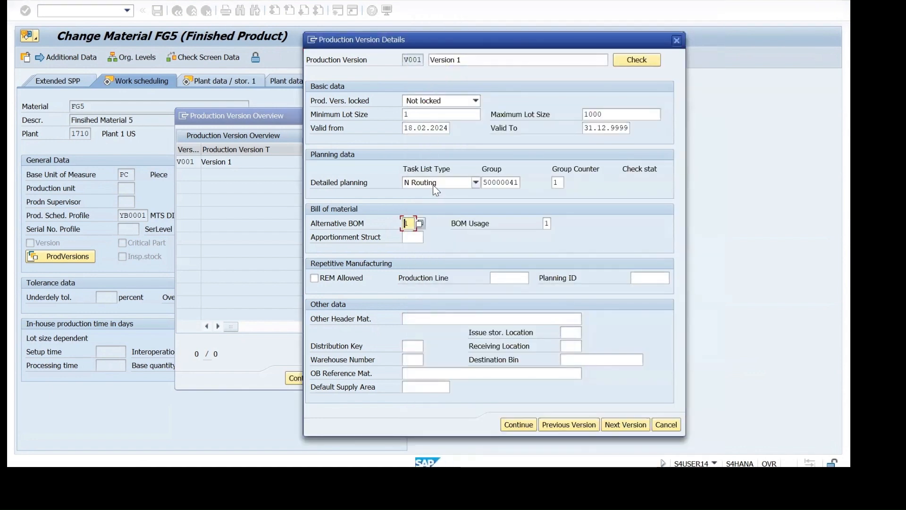
Step: Run the consistency check on production version V001, review its log and return to the version details
{"action": "left_click", "coordinate": [636, 60]}
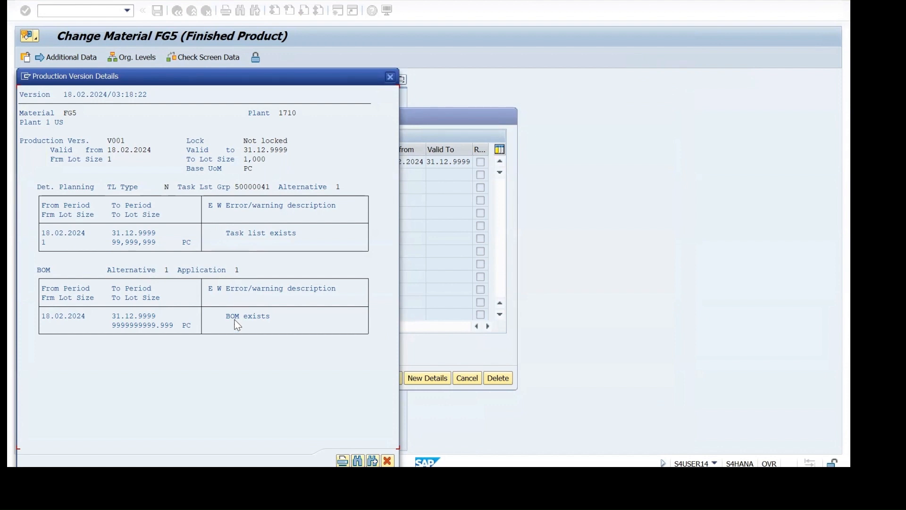
{"action": "left_click_drag", "start_coordinate": [337, 81], "coordinate": [496, 16]}
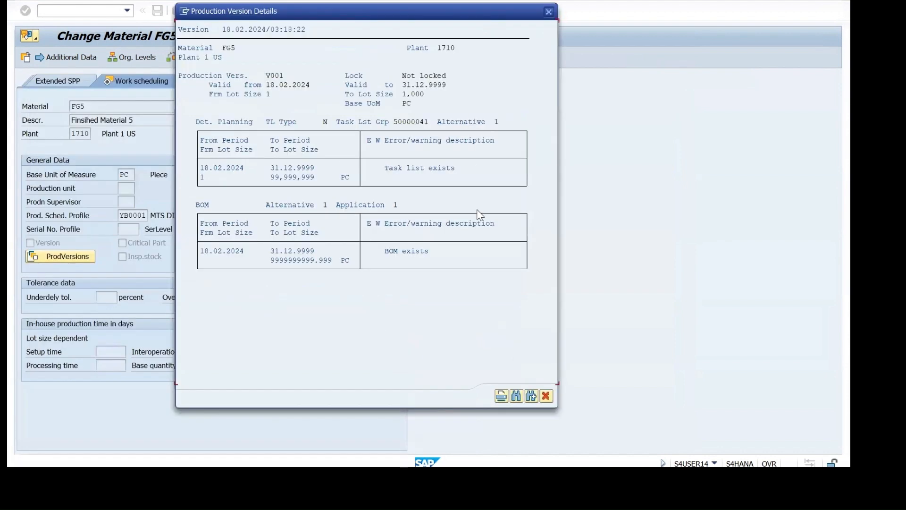
{"action": "left_click", "coordinate": [546, 396]}
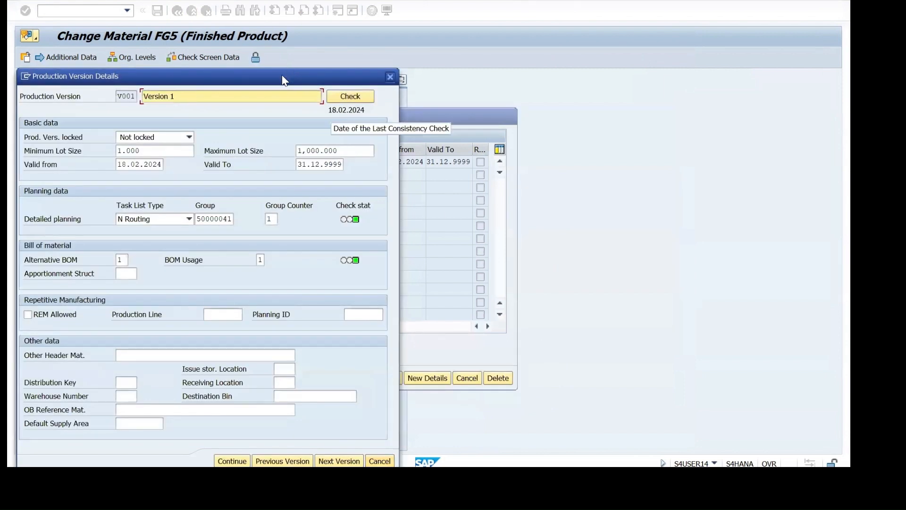
{"action": "left_click_drag", "start_coordinate": [282, 75], "coordinate": [518, 0]}
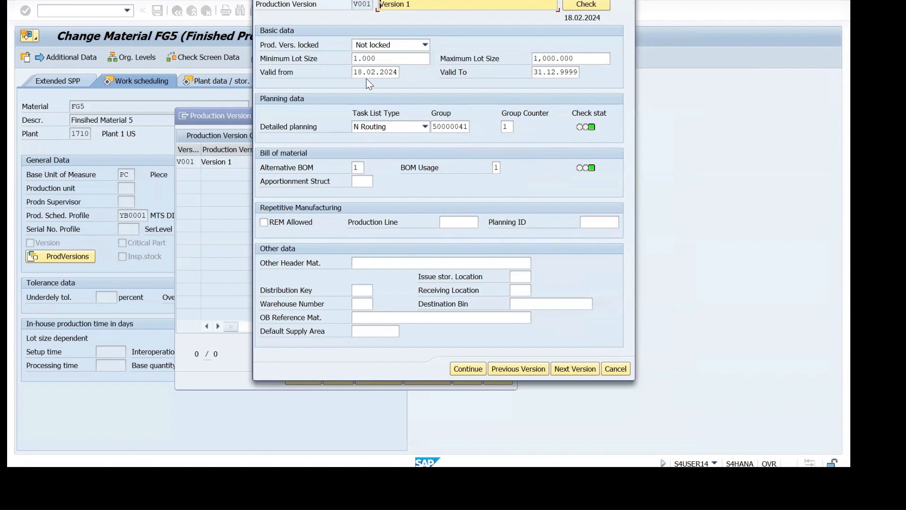
Step: Accept the details and overview of production version V001 and save material FG5
{"action": "left_click", "coordinate": [467, 368]}
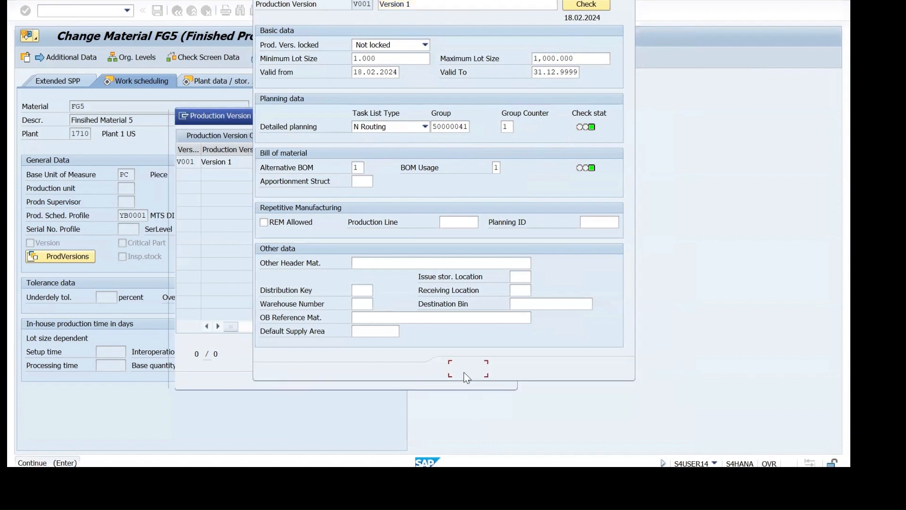
{"action": "left_click", "coordinate": [310, 379]}
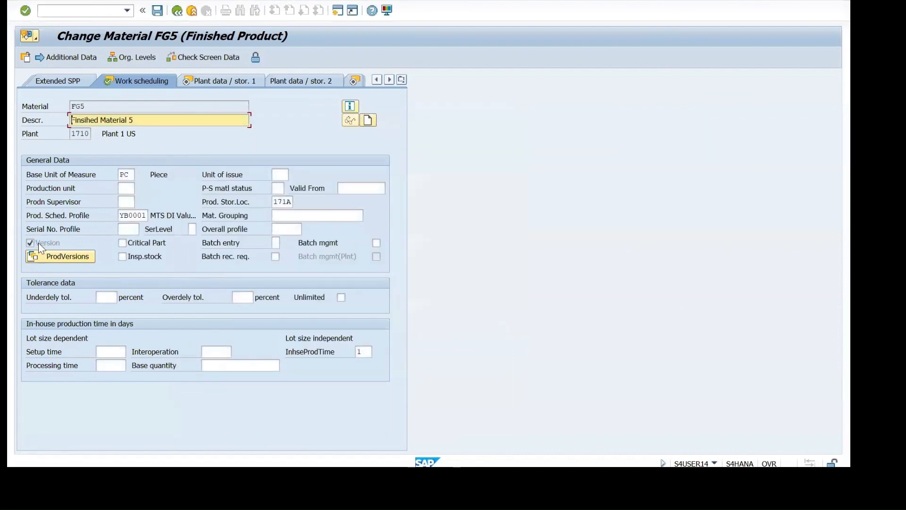
{"action": "left_click", "coordinate": [157, 11]}
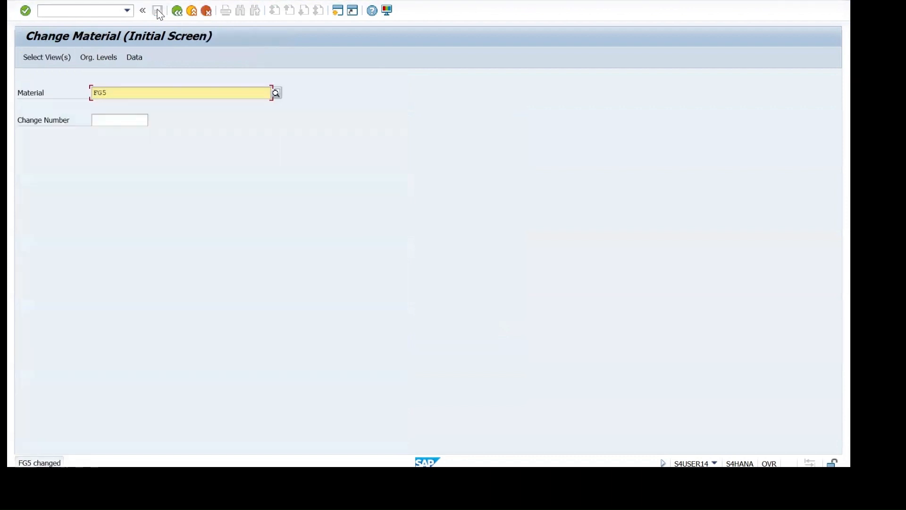
Step: Start transaction MD04 and display the stock/requirements list for material FG5 in plant 1710
{"action": "left_click", "coordinate": [81, 12]}
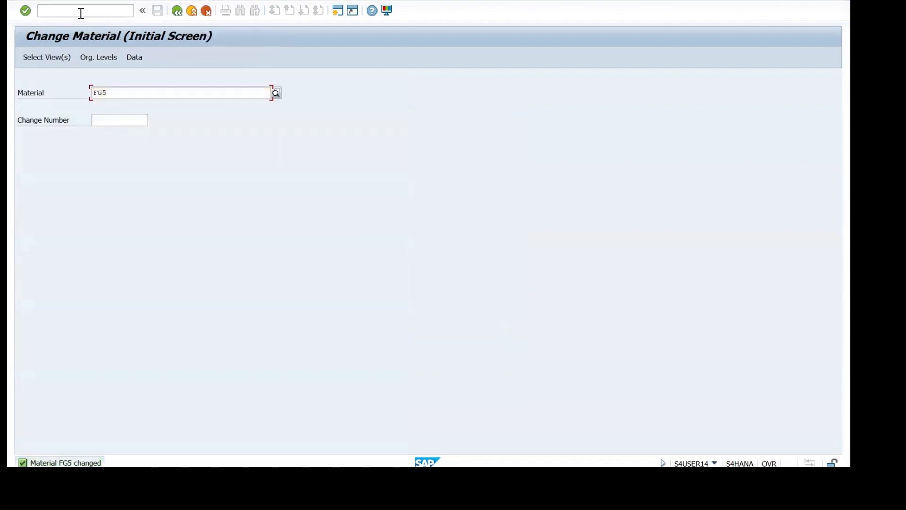
{"action": "type", "text": "/n md0"}
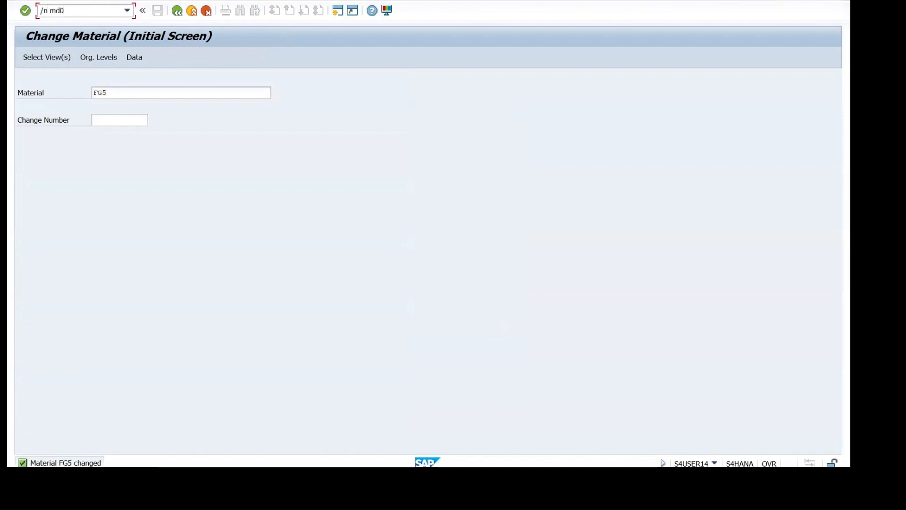
{"action": "key", "text": "Return"}
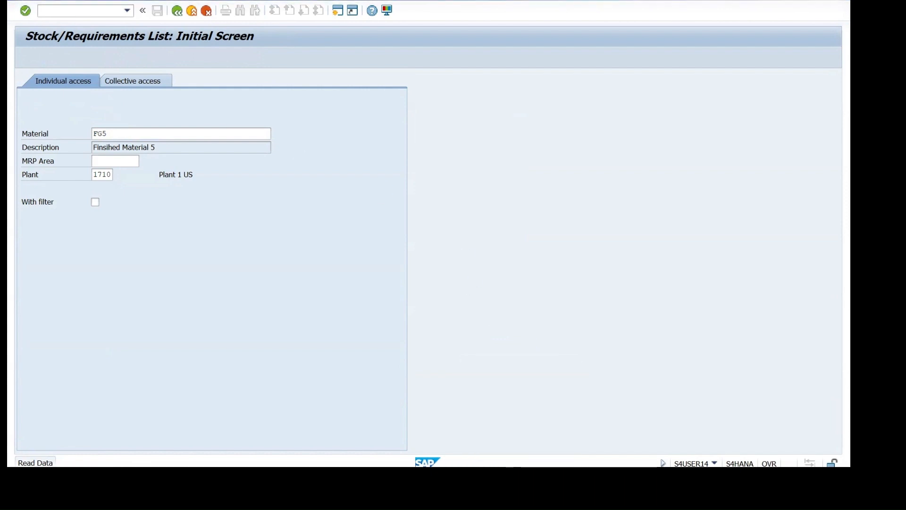
{"action": "mouse_move", "coordinate": [541, 464]}
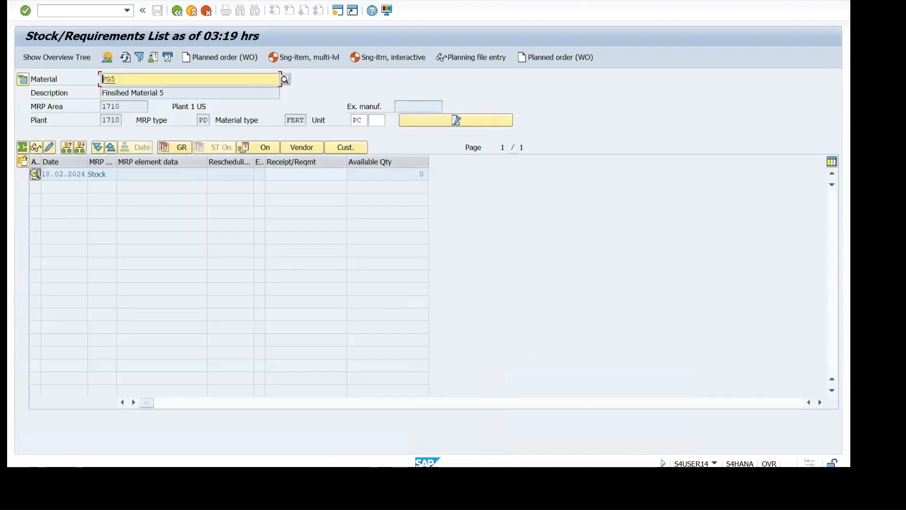
{"action": "mouse_move", "coordinate": [257, 467]}
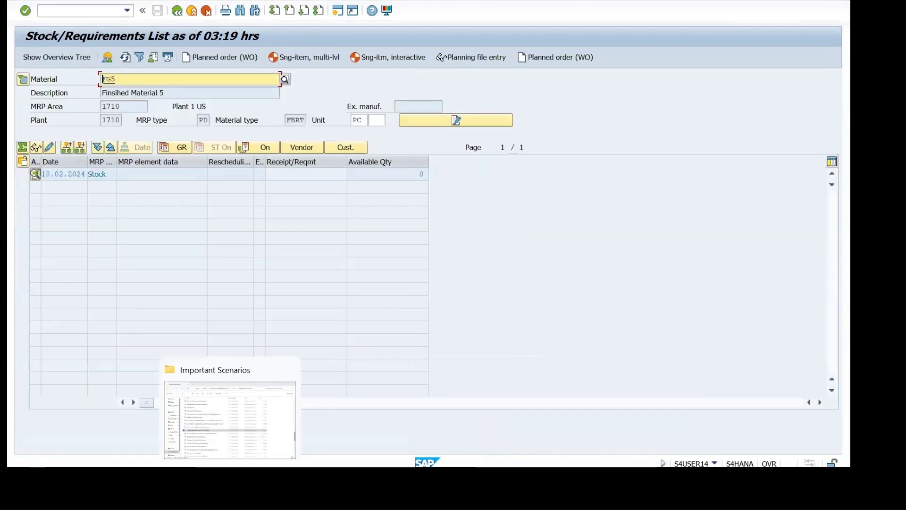
Step: Display FG5's material master from the stock/requirements list and examine its standard price in the Costing 2 view
{"action": "double_click", "coordinate": [110, 79]}
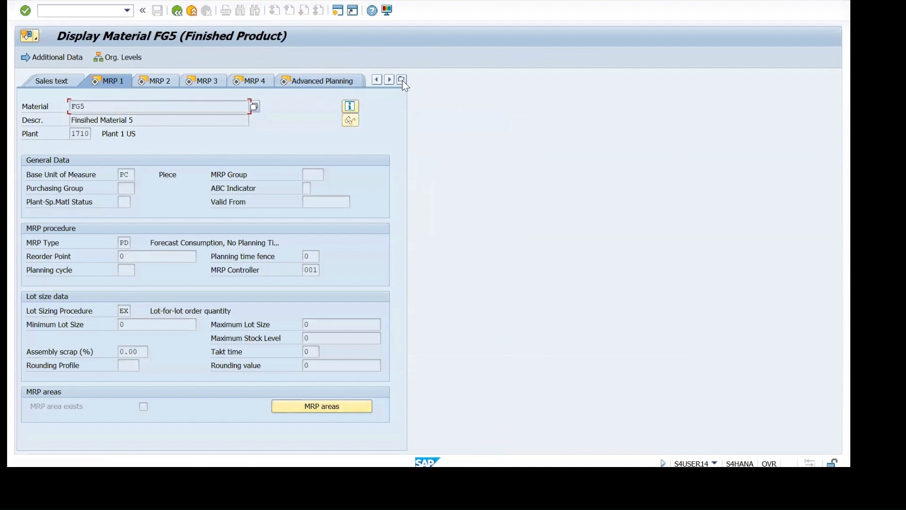
{"action": "left_click", "coordinate": [401, 79]}
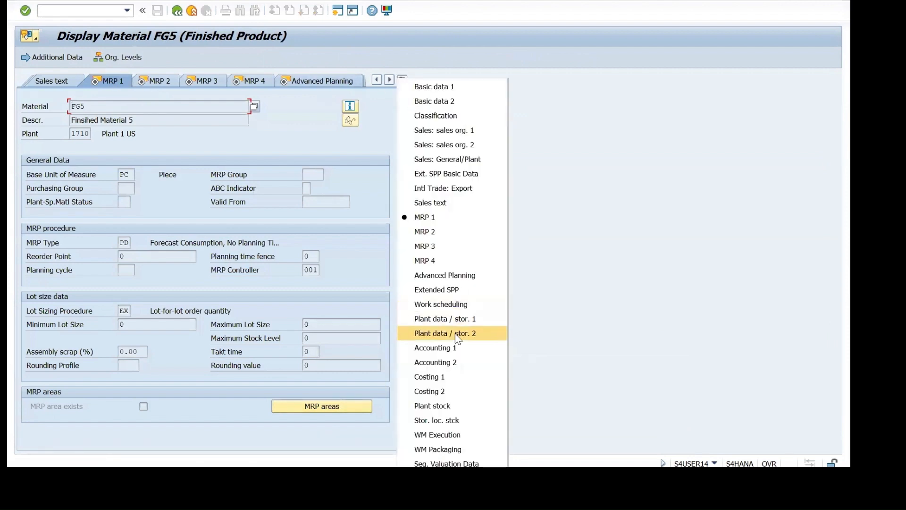
{"action": "left_click", "coordinate": [447, 396]}
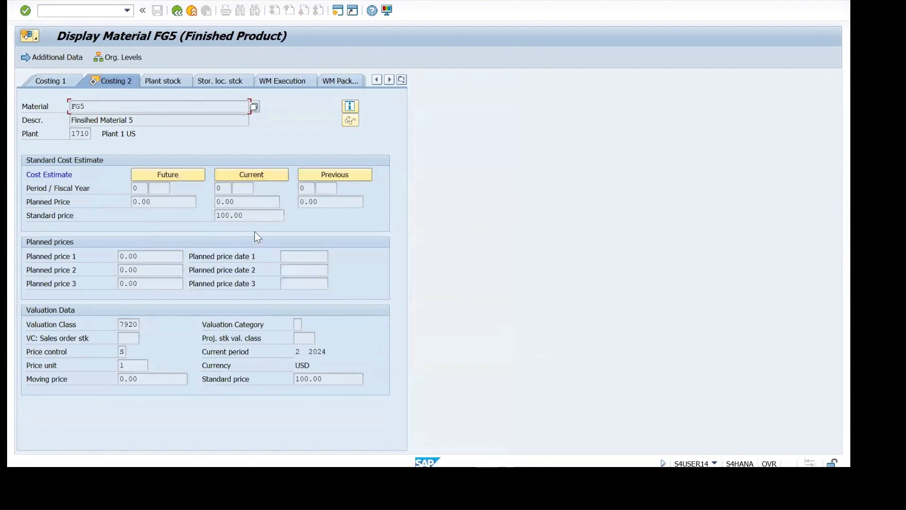
{"action": "left_click", "coordinate": [217, 215]}
{"action": "left_click", "coordinate": [117, 104]}
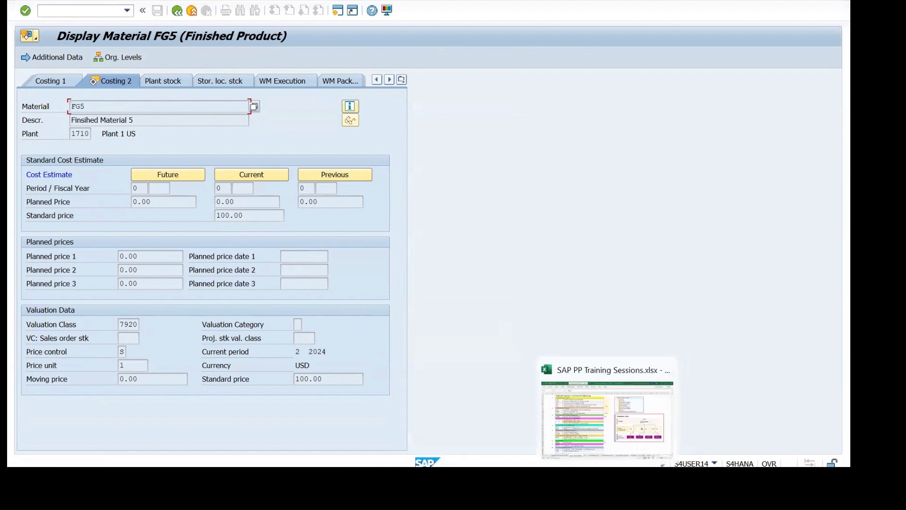
Step: Switch to the Excel training workbook and the Word process guide, and look up the costing transactions in the guide's contents
{"action": "left_click", "coordinate": [607, 477]}
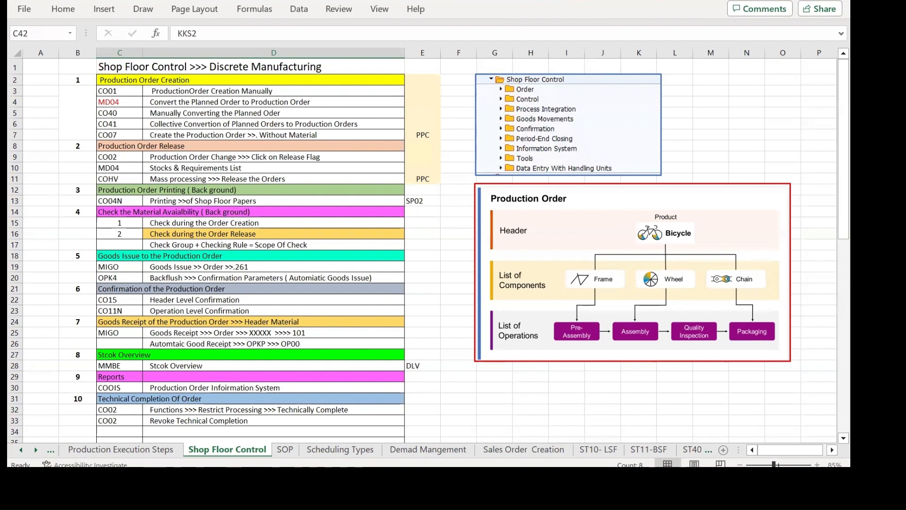
{"action": "mouse_move", "coordinate": [607, 477]}
{"action": "left_click", "coordinate": [489, 476]}
{"action": "mouse_move", "coordinate": [550, 476]}
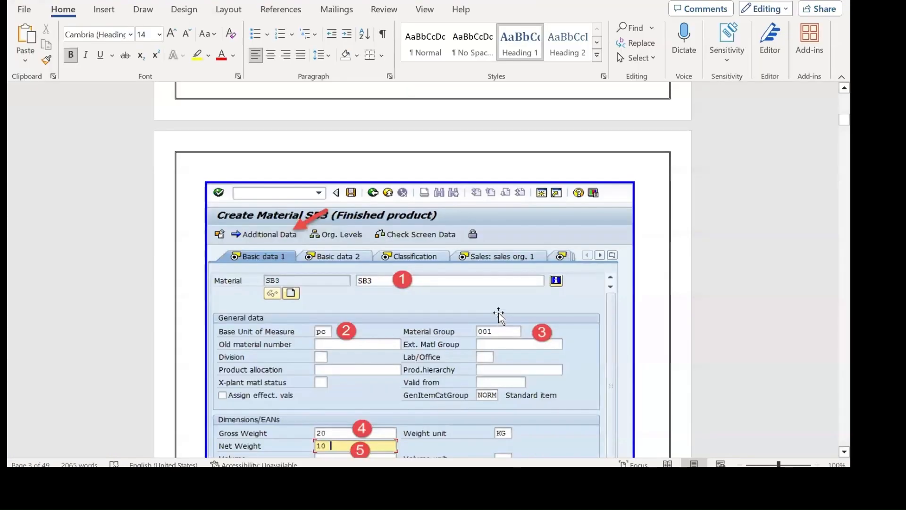
{"action": "left_click", "coordinate": [620, 415]}
{"action": "scroll", "coordinate": [833, 144], "scroll_direction": "down", "scroll_amount": 5}
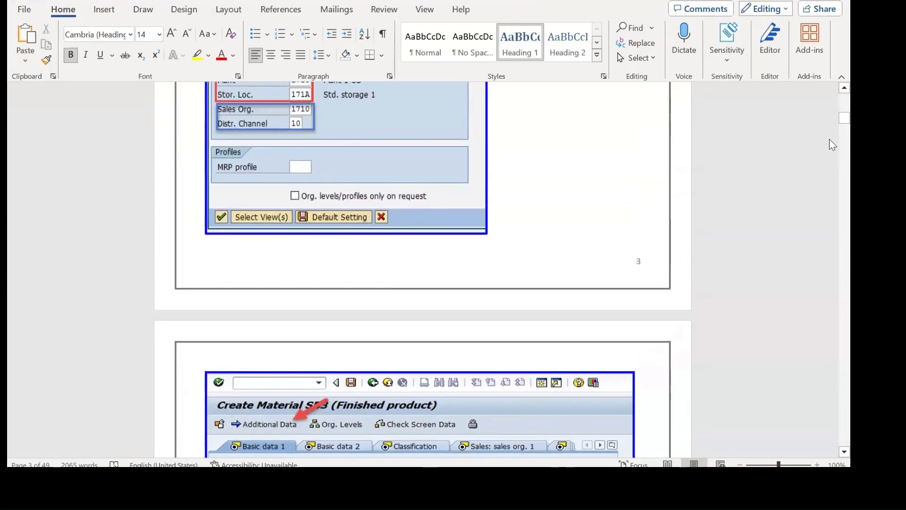
{"action": "left_click_drag", "start_coordinate": [844, 118], "coordinate": [844, 95]}
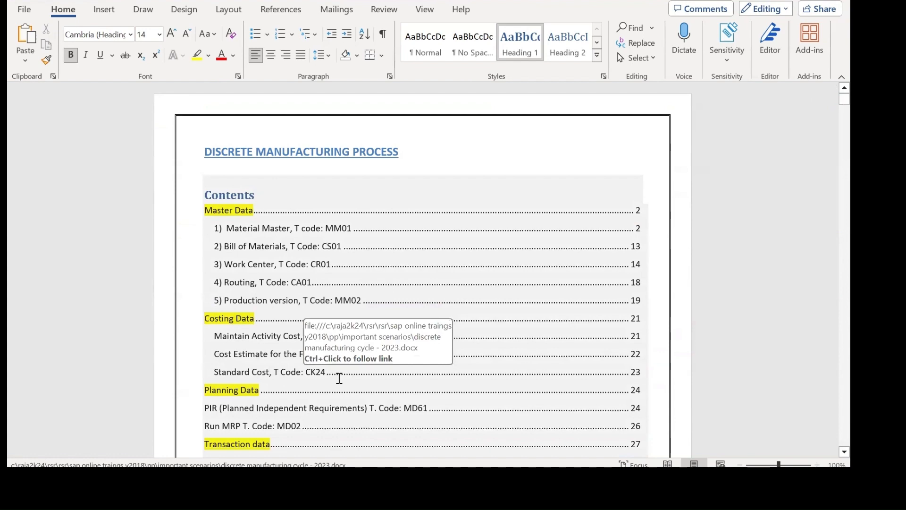
Step: Switch back to SAP and start transaction CK11N to create a material cost estimate with quantity structure
{"action": "key", "text": "alt+Tab"}
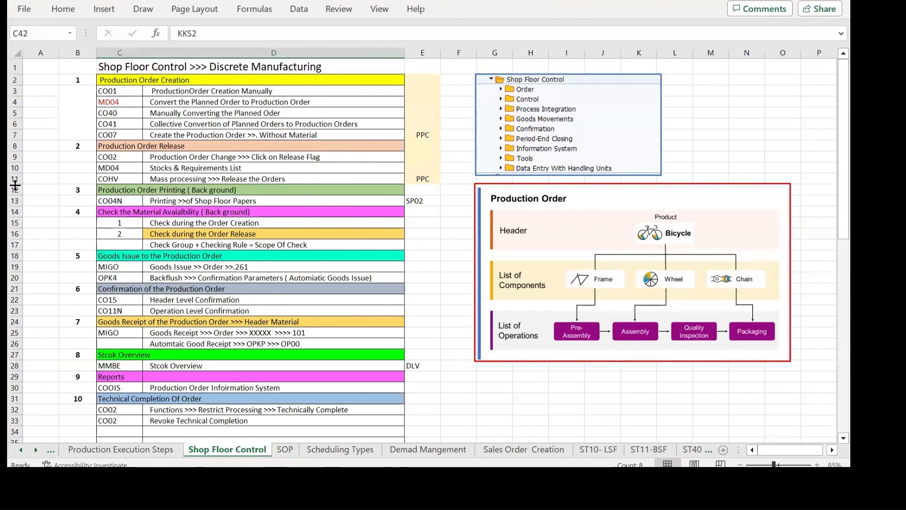
{"action": "key", "text": "alt+Tab"}
{"action": "key", "text": "Tab"}
{"action": "key", "text": "alt+Tab"}
{"action": "key", "text": "Tab"}
{"action": "key", "text": "Tab"}
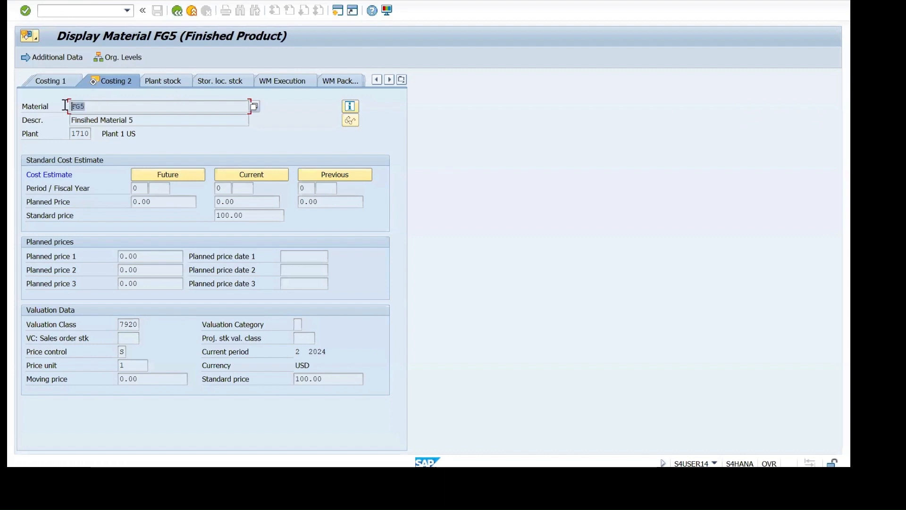
{"action": "left_click", "coordinate": [55, 10]}
{"action": "type", "text": "/n ck11n"}
{"action": "key", "text": "Return"}
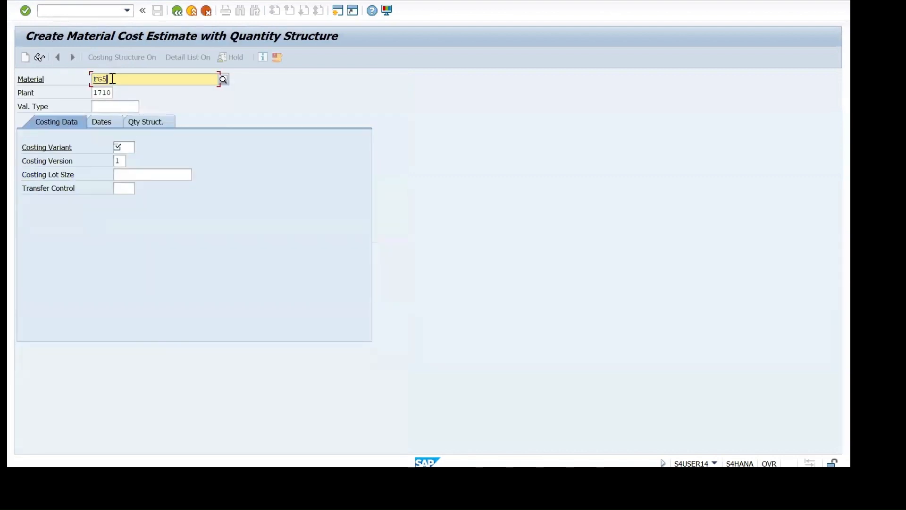
Step: Set costing variant PPC1 and costing lot size 1 for material FG5 in plant 1710
{"action": "left_click", "coordinate": [100, 93]}
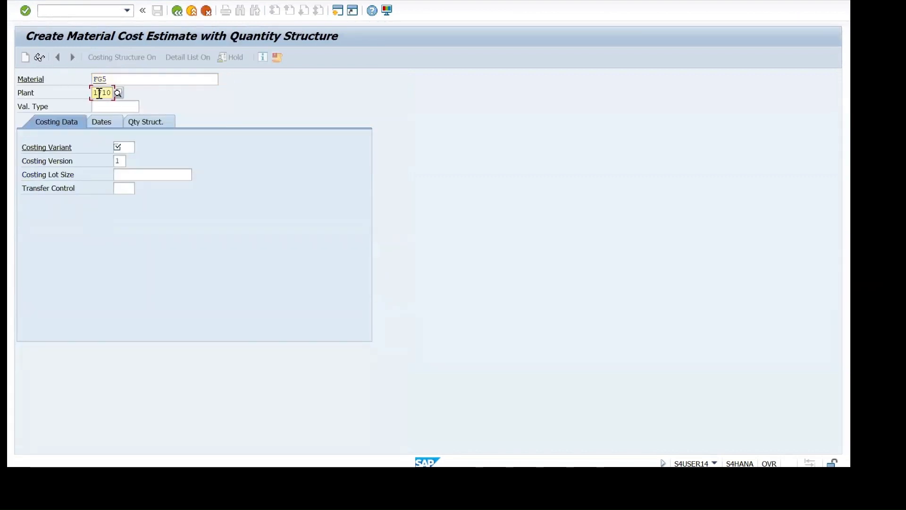
{"action": "left_click", "coordinate": [125, 148]}
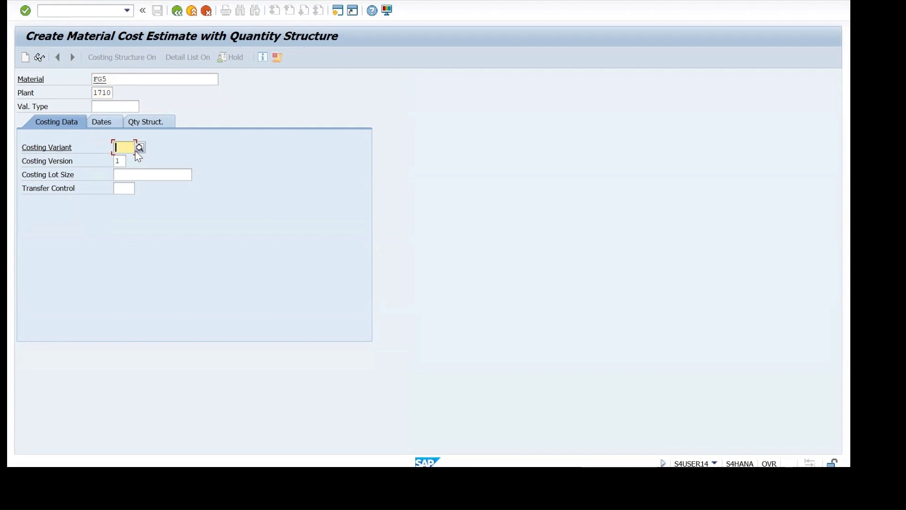
{"action": "key", "text": "F4"}
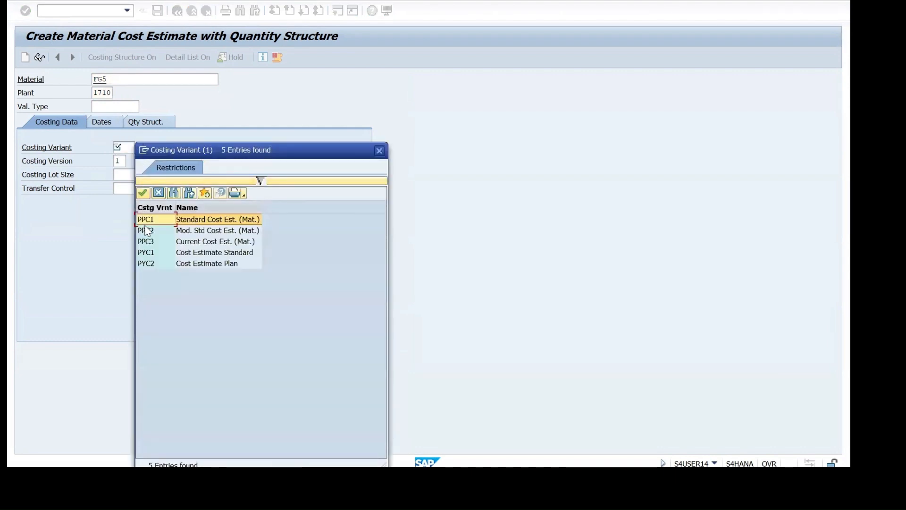
{"action": "double_click", "coordinate": [146, 220]}
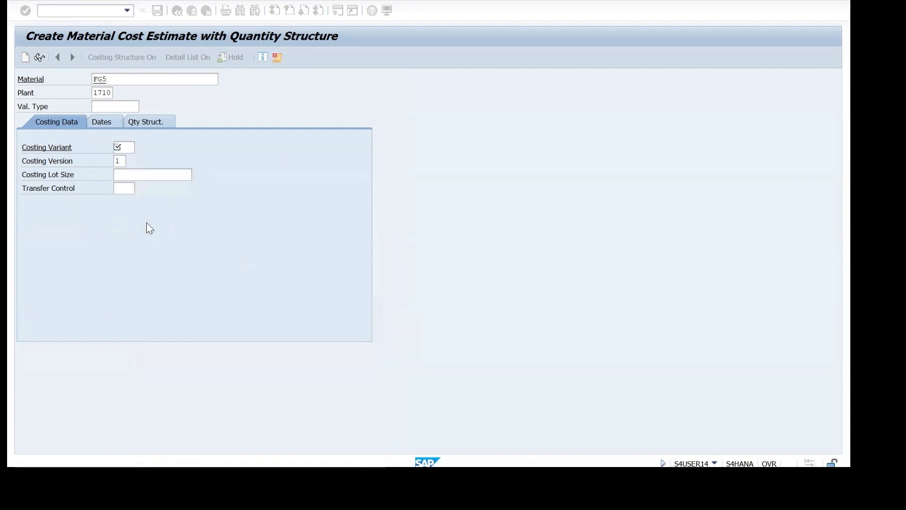
{"action": "left_click", "coordinate": [152, 176]}
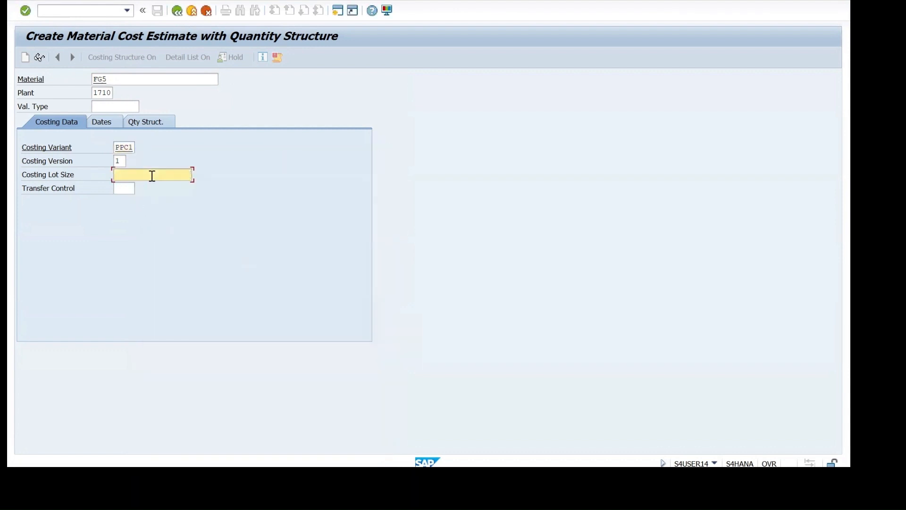
{"action": "type", "text": "1"}
Step: Fill the cost estimate's dates with the default values and set Costing Date From to 18.02.2024
{"action": "left_click", "coordinate": [96, 124]}
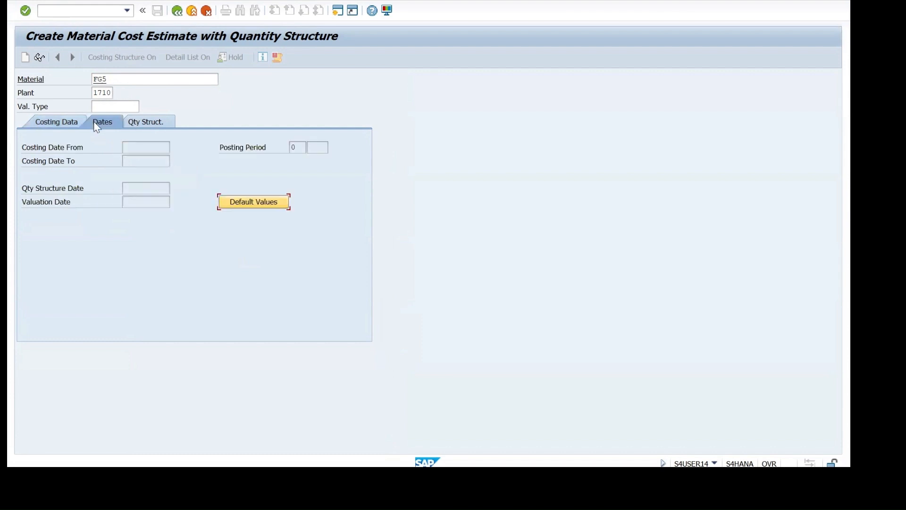
{"action": "left_click", "coordinate": [230, 202]}
{"action": "left_click", "coordinate": [165, 147]}
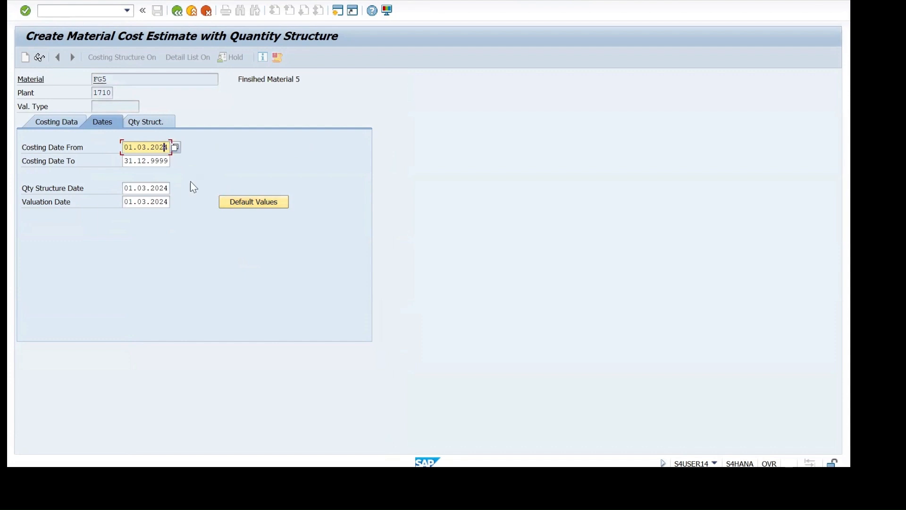
{"action": "key", "text": "BackSpace"}
{"action": "key", "text": "BackSpace"}
{"action": "key", "text": "BackSpace"}
{"action": "key", "text": "BackSpace"}
{"action": "key", "text": "BackSpace"}
{"action": "key", "text": "BackSpace"}
{"action": "key", "text": "BackSpace"}
{"action": "key", "text": "BackSpace"}
{"action": "key", "text": "BackSpace"}
{"action": "key", "text": "BackSpace"}
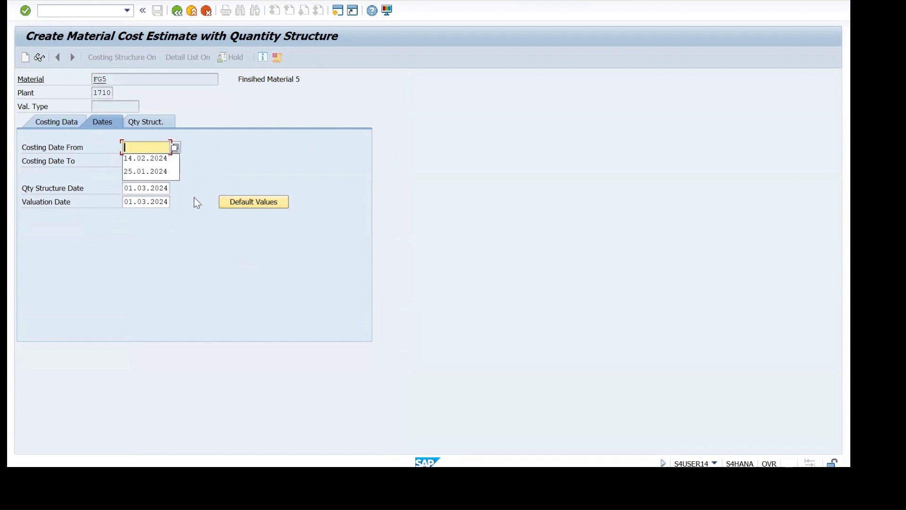
{"action": "left_click", "coordinate": [175, 148]}
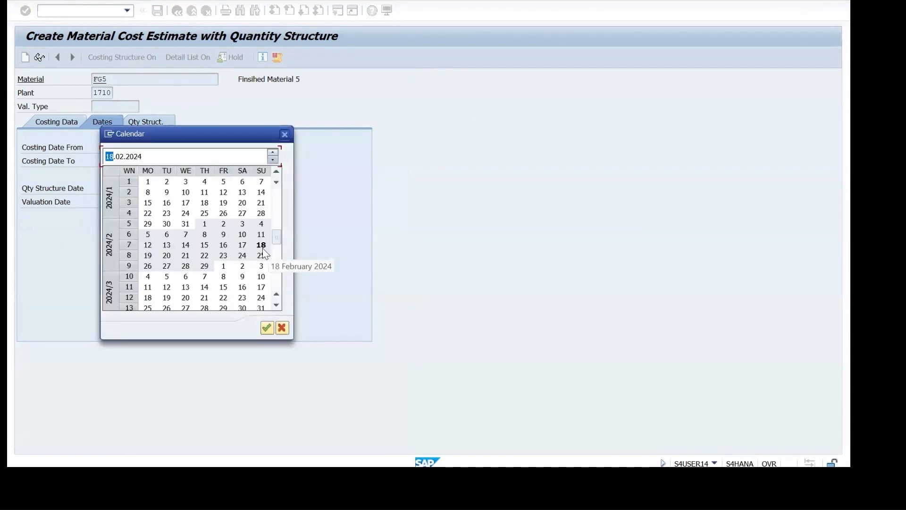
{"action": "double_click", "coordinate": [265, 254]}
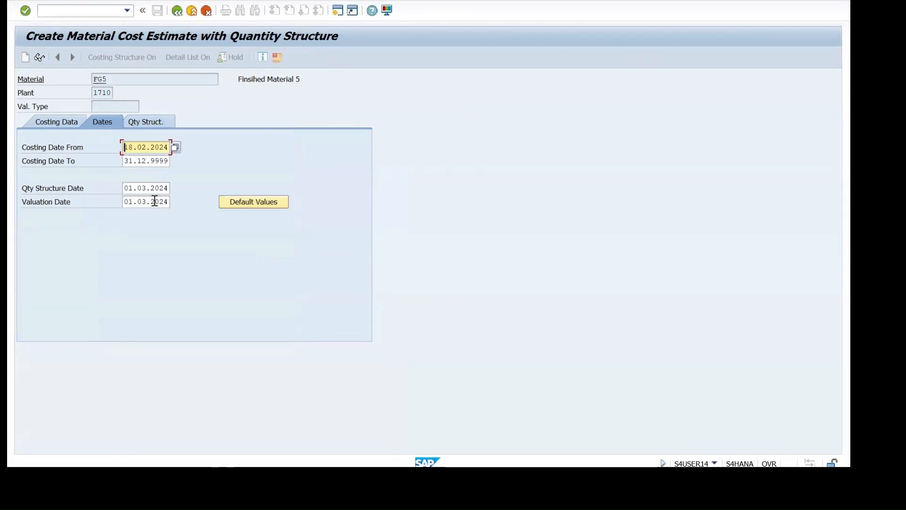
Step: Set the cost estimate's quantity structure date to 18.02.2024
{"action": "left_click", "coordinate": [167, 188]}
{"action": "key", "text": "BackSpace"}
{"action": "key", "text": "BackSpace"}
{"action": "key", "text": "BackSpace"}
{"action": "key", "text": "BackSpace"}
{"action": "key", "text": "BackSpace"}
{"action": "key", "text": "BackSpace"}
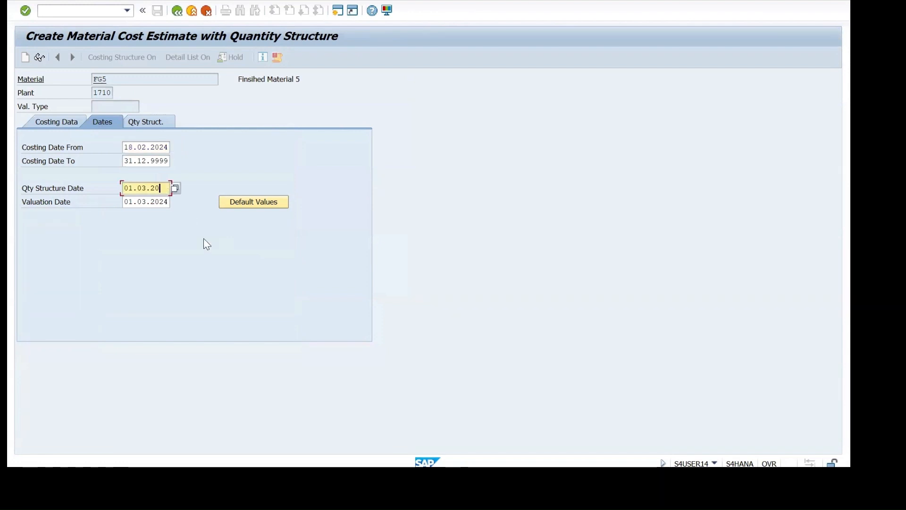
{"action": "key", "text": "BackSpace"}
{"action": "key", "text": "BackSpace"}
{"action": "key", "text": "BackSpace"}
{"action": "key", "text": "BackSpace"}
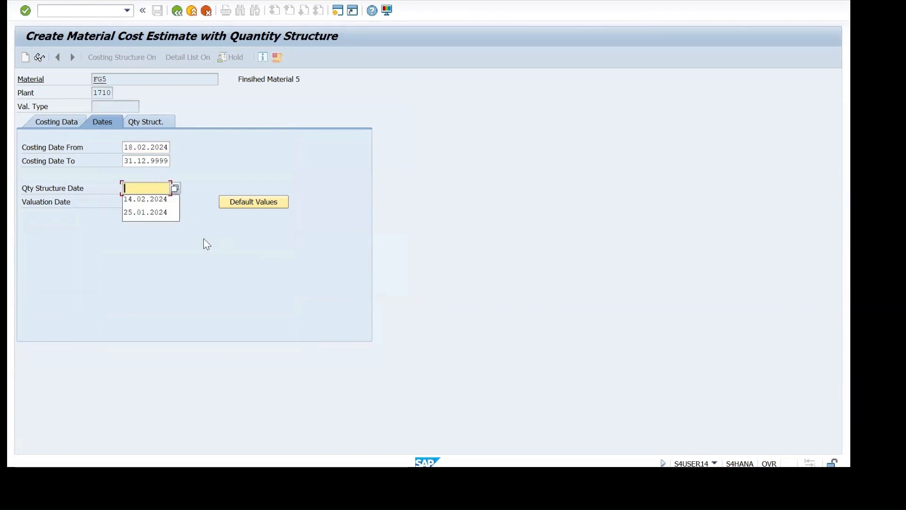
{"action": "key", "text": "Down"}
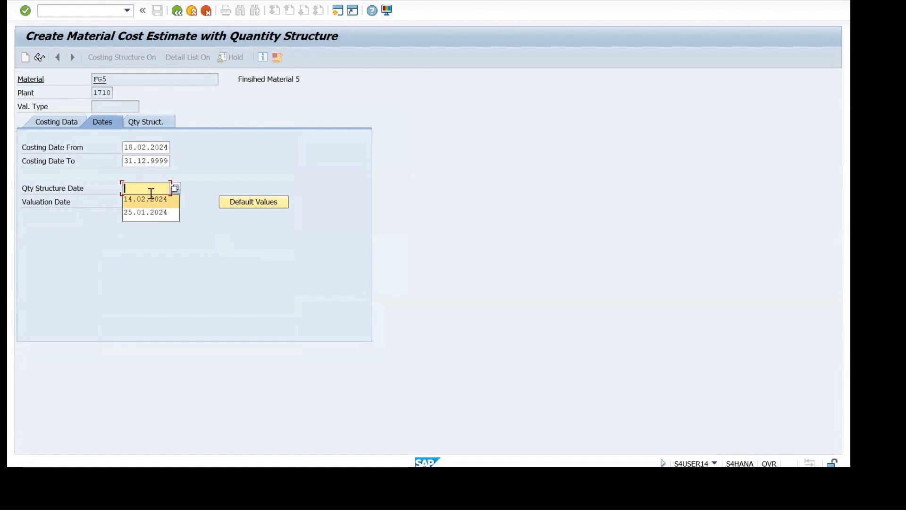
{"action": "left_click", "coordinate": [174, 188]}
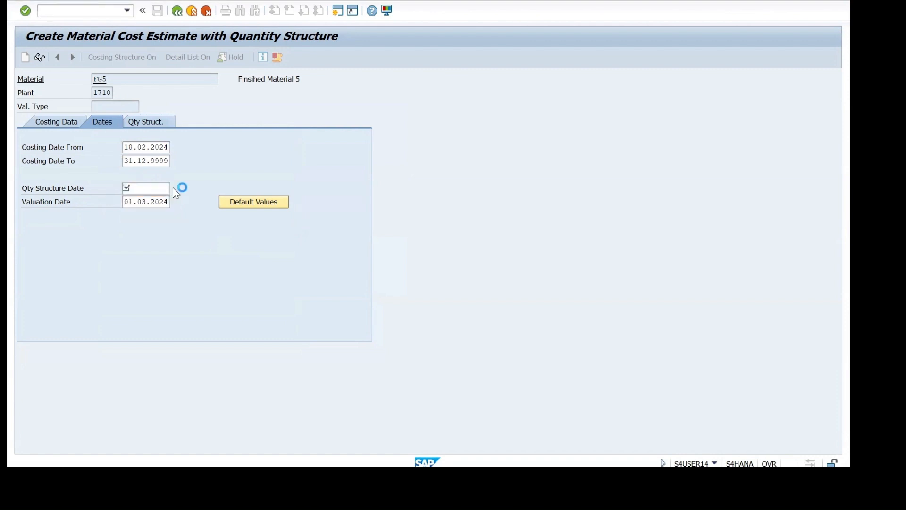
{"action": "double_click", "coordinate": [262, 249]}
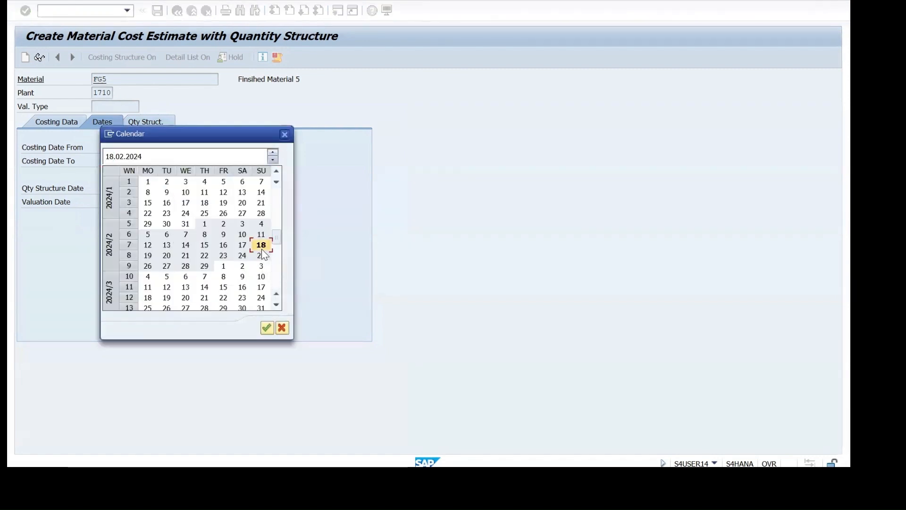
Step: Set the cost estimate's valuation date to 18.02.2024
{"action": "left_click", "coordinate": [164, 202]}
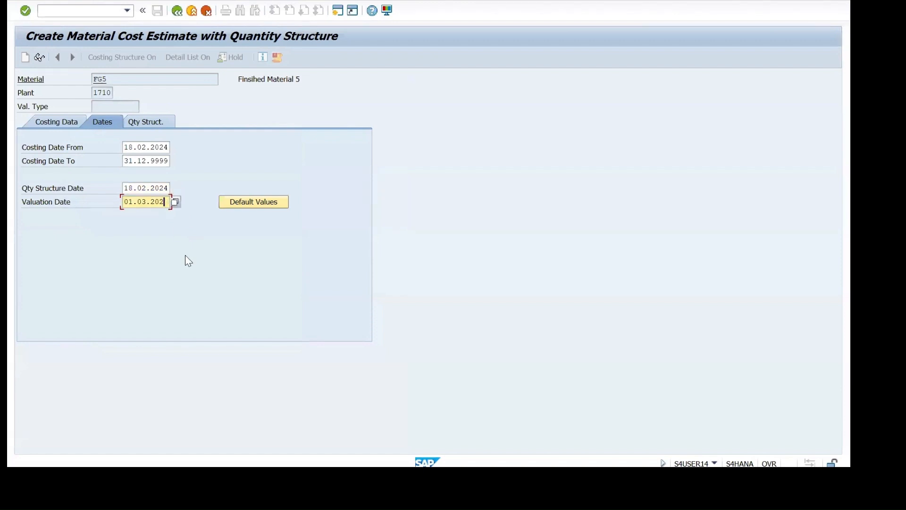
{"action": "key", "text": "BackSpace"}
{"action": "key", "text": "BackSpace"}
{"action": "key", "text": "BackSpace"}
{"action": "key", "text": "BackSpace"}
{"action": "key", "text": "BackSpace"}
{"action": "key", "text": "BackSpace"}
{"action": "key", "text": "BackSpace"}
{"action": "key", "text": "BackSpace"}
{"action": "key", "text": "BackSpace"}
{"action": "key", "text": "BackSpace"}
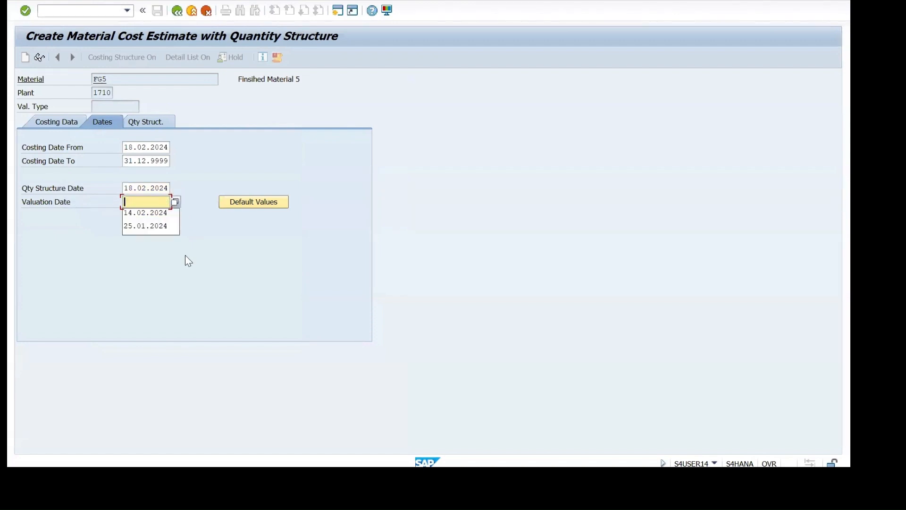
{"action": "left_click", "coordinate": [174, 203]}
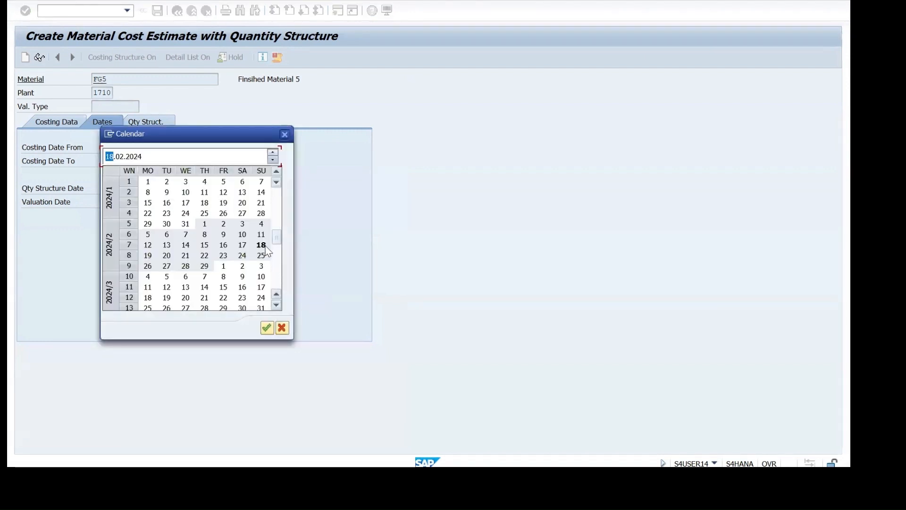
{"action": "double_click", "coordinate": [258, 245]}
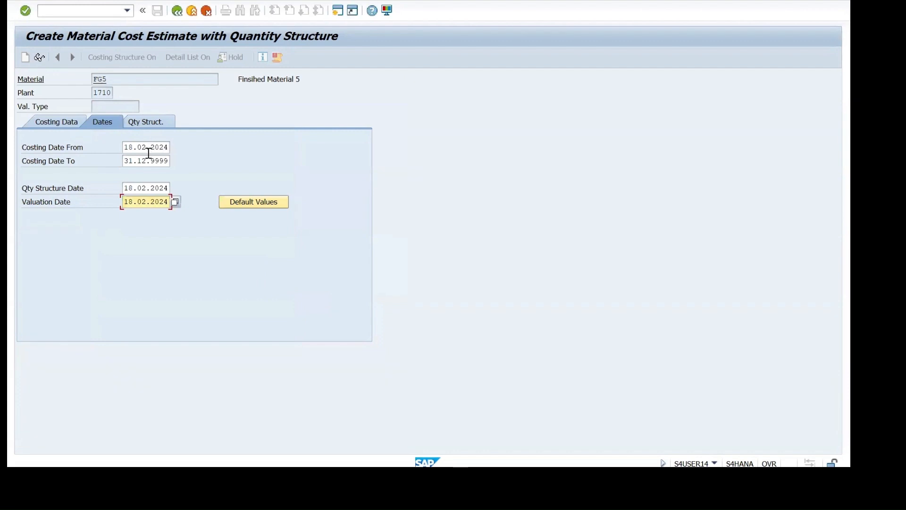
{"action": "left_click", "coordinate": [148, 149]}
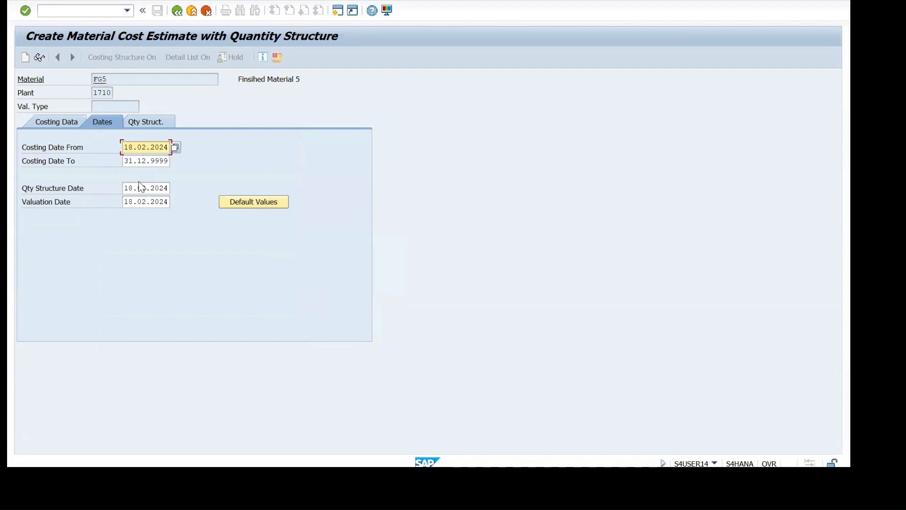
Step: Select production version V001 as the quantity structure and run the cost estimate for FG5
{"action": "left_click", "coordinate": [152, 126]}
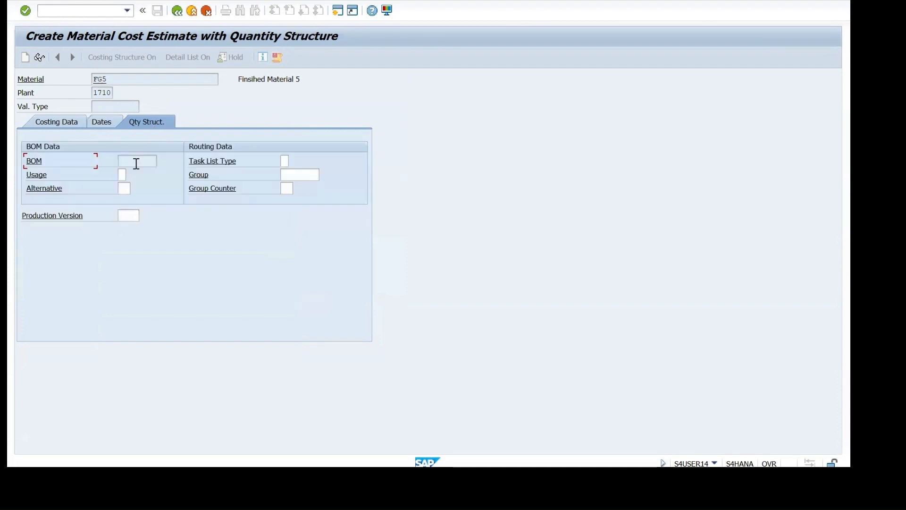
{"action": "left_click", "coordinate": [136, 218]}
{"action": "left_click", "coordinate": [145, 217]}
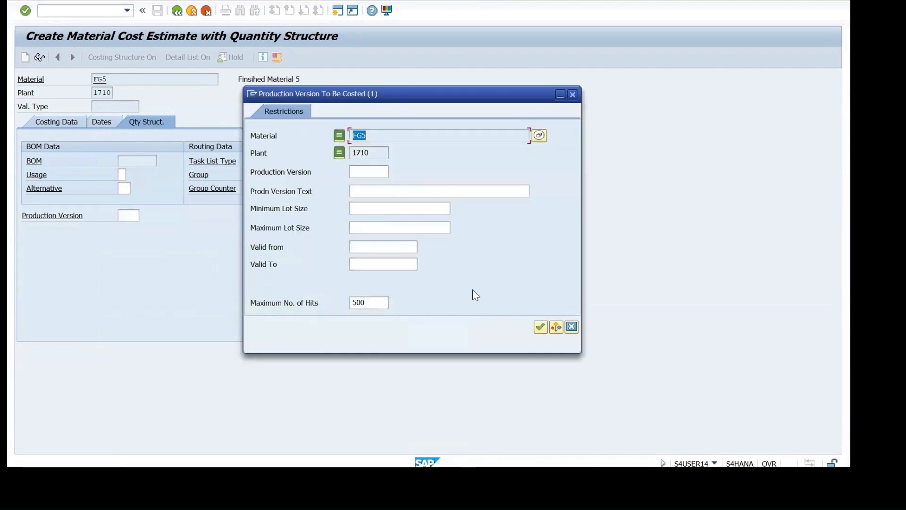
{"action": "left_click", "coordinate": [540, 327]}
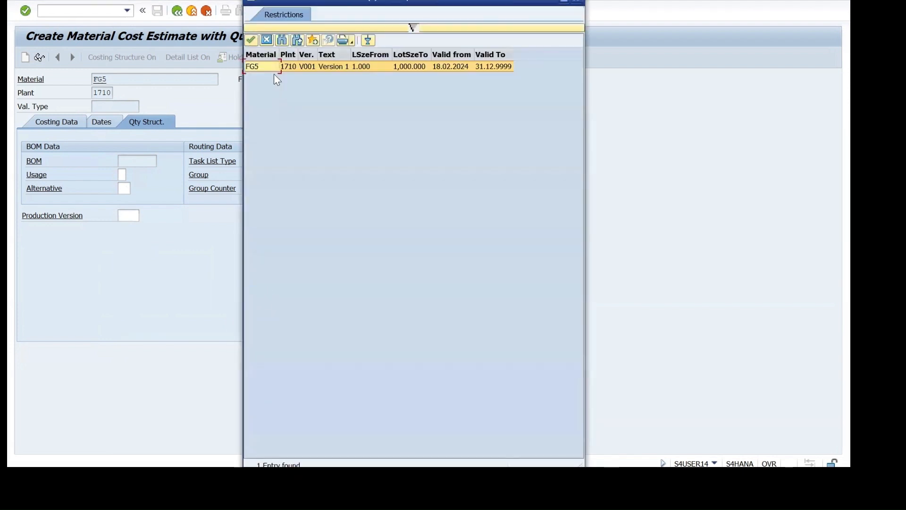
{"action": "left_click", "coordinate": [262, 68]}
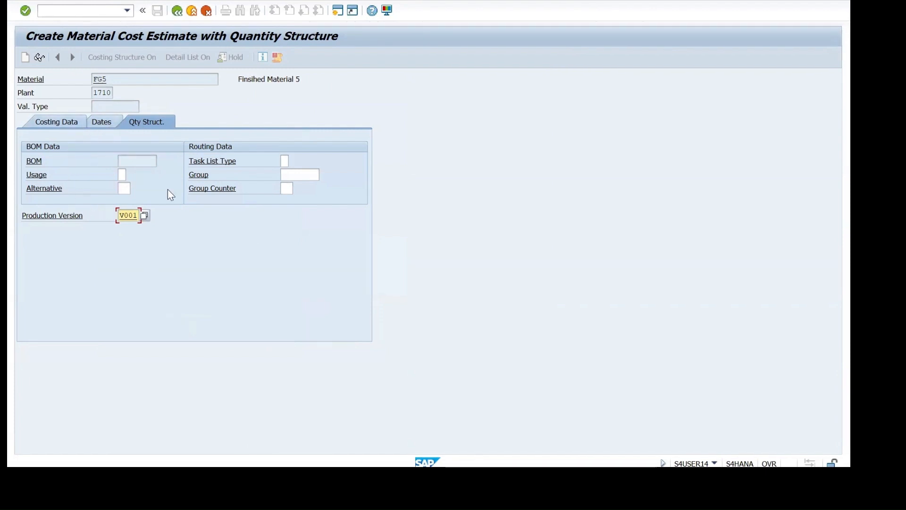
{"action": "key", "text": "Return"}
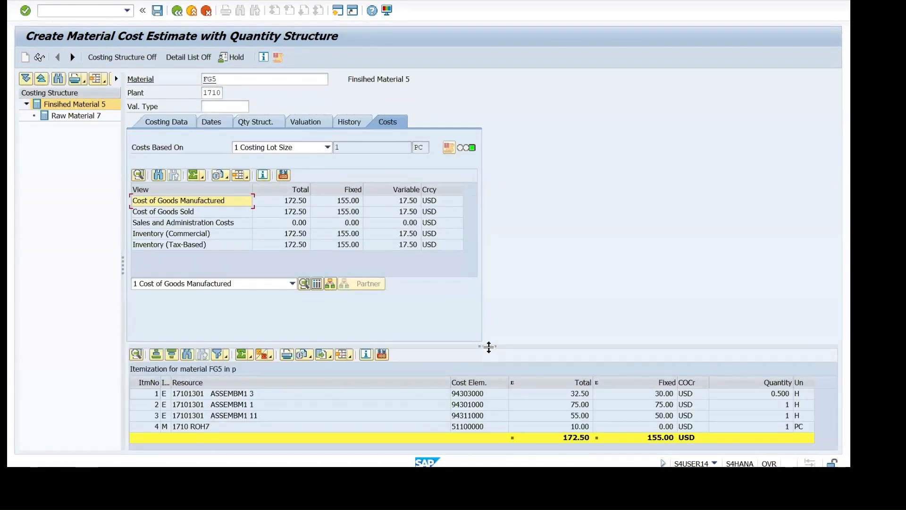
Step: Enlarge the itemization area, narrow its Resource column and examine the costs of raw material ROH7 and the ASSEMBM1 activities
{"action": "left_click_drag", "start_coordinate": [489, 347], "coordinate": [488, 298]}
{"action": "left_click_drag", "start_coordinate": [450, 334], "coordinate": [299, 335]}
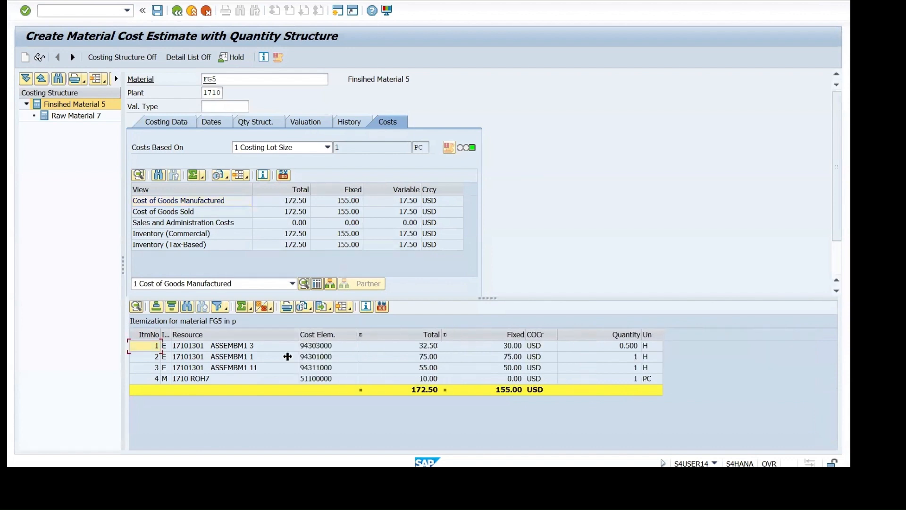
{"action": "left_click", "coordinate": [212, 379]}
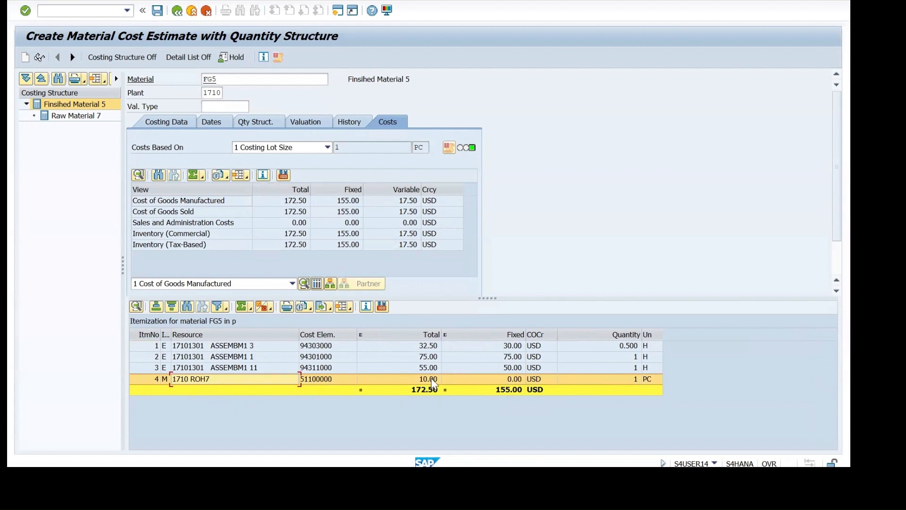
{"action": "left_click", "coordinate": [261, 369]}
{"action": "left_click", "coordinate": [257, 355]}
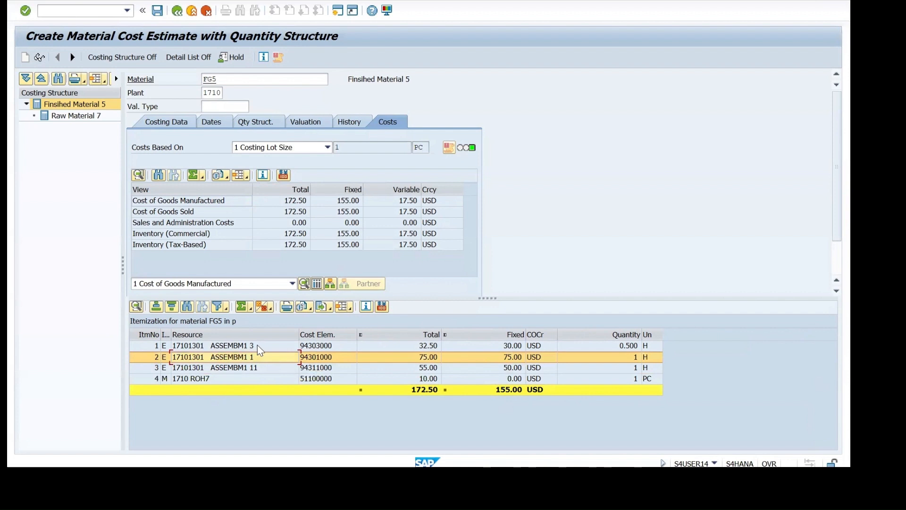
Step: Check the quantities of the ASSEMBM1 activities and raw material ROH7 in the itemization and save the cost estimate
{"action": "left_click", "coordinate": [624, 347]}
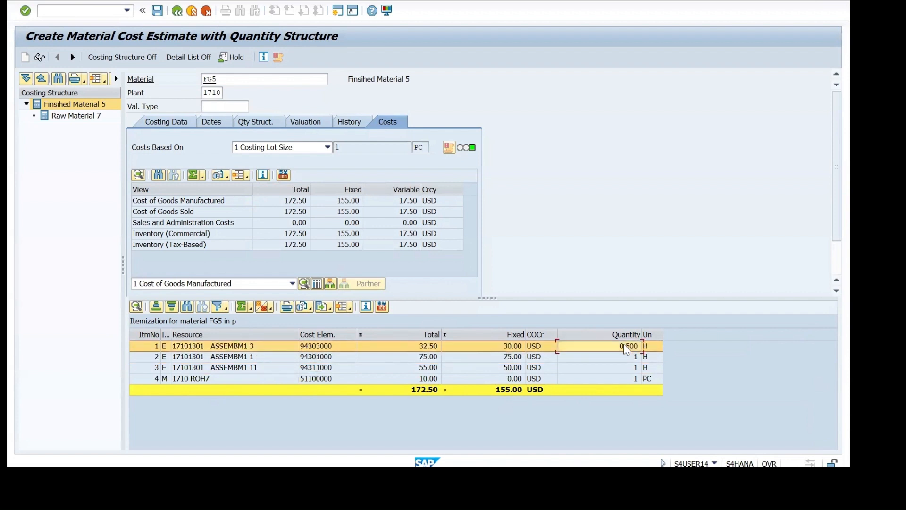
{"action": "key", "text": "Down"}
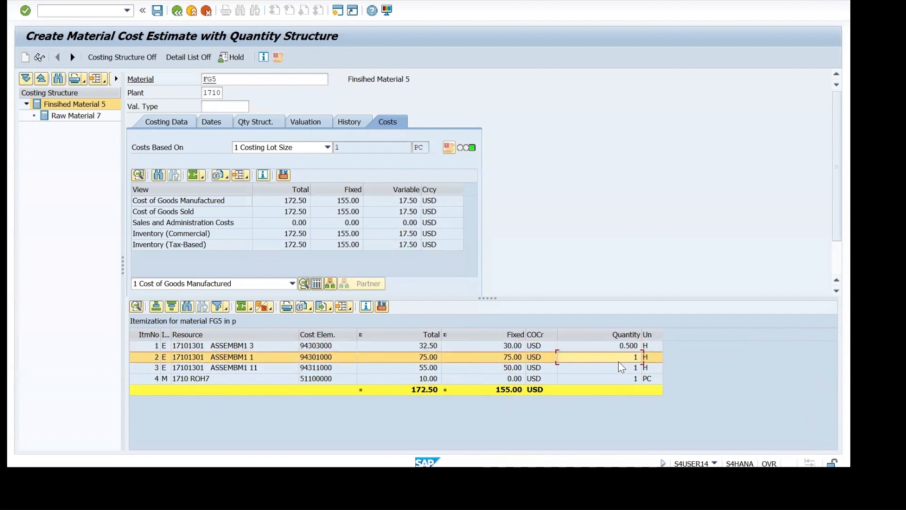
{"action": "left_click", "coordinate": [607, 376]}
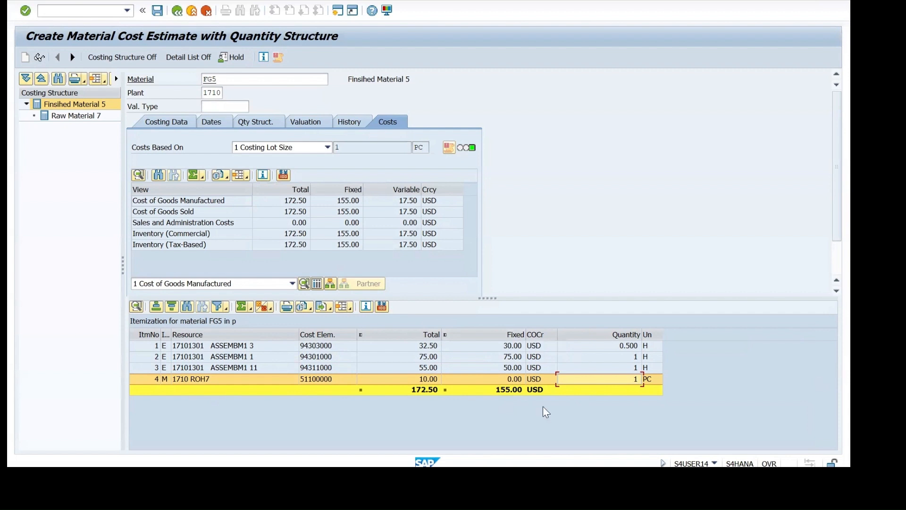
{"action": "left_click", "coordinate": [158, 17]}
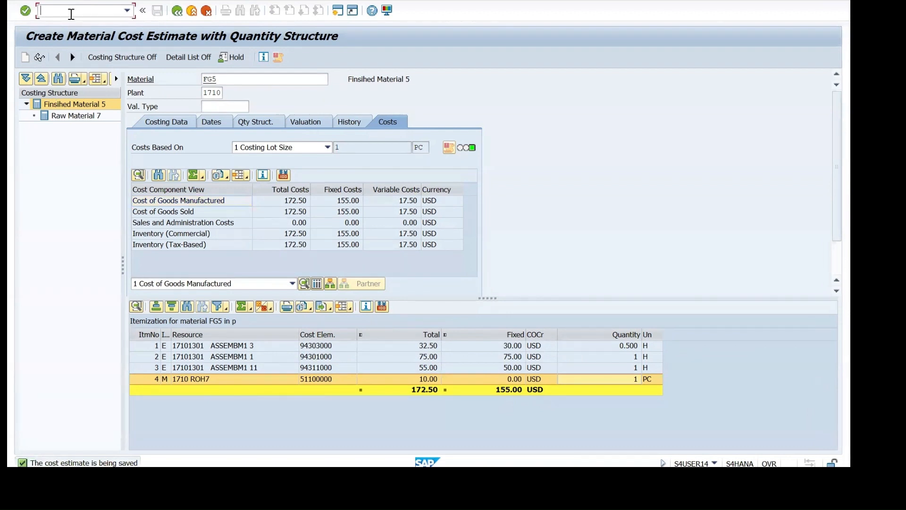
Step: Open transaction CK24 and enter company code 1710, plant 1710 and material FG5 for the price update
{"action": "type", "text": "c"}
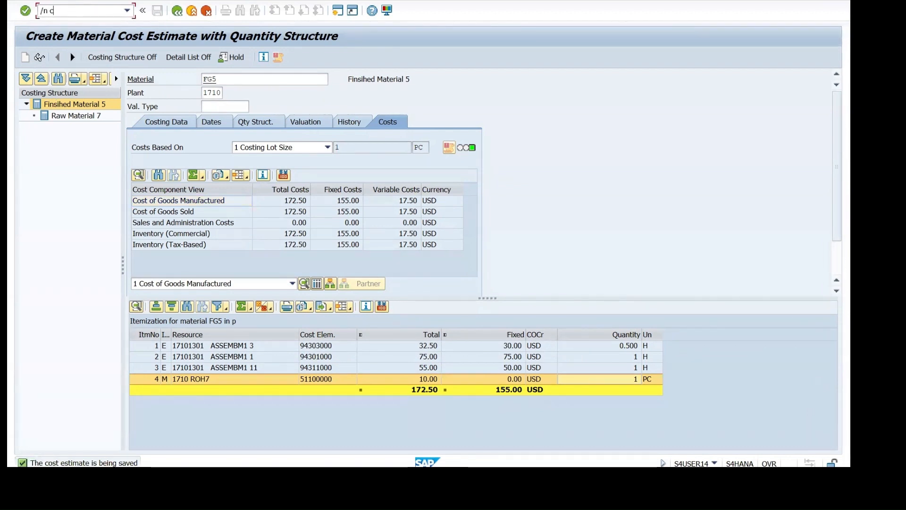
{"action": "type", "text": "k24"}
{"action": "key", "text": "Return"}
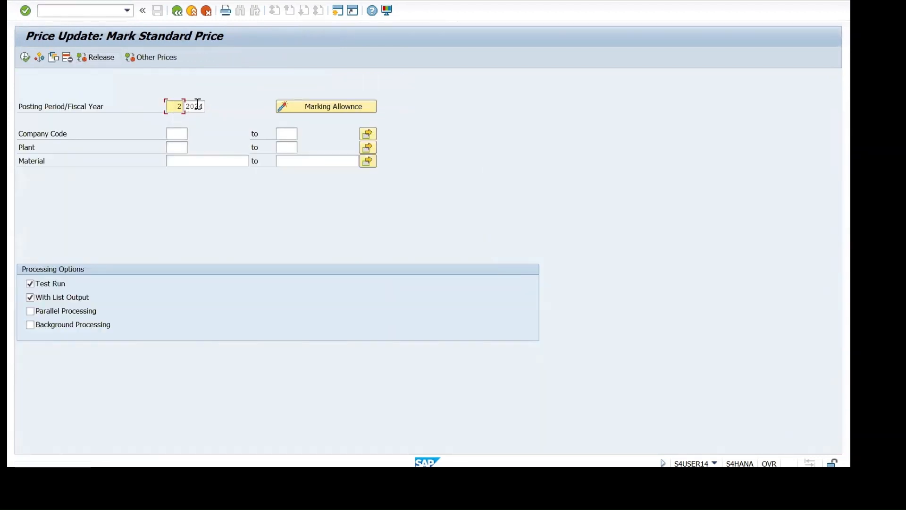
{"action": "left_click", "coordinate": [176, 135]}
{"action": "type", "text": "1710"}
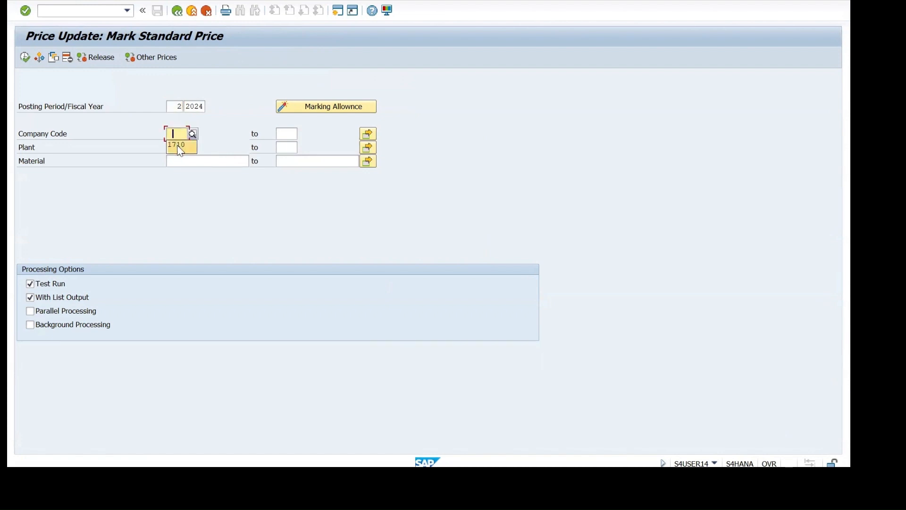
{"action": "left_click", "coordinate": [178, 147]}
{"action": "type", "text": "1710"}
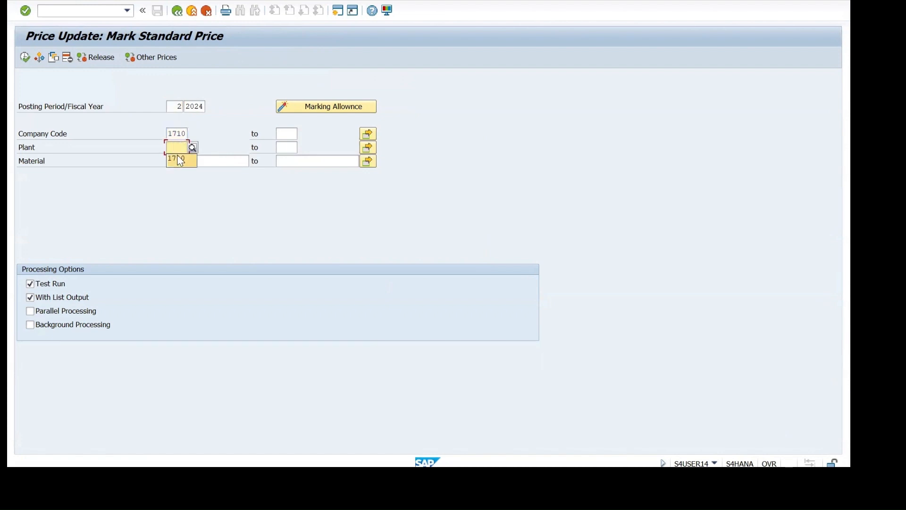
{"action": "left_click", "coordinate": [179, 161]}
{"action": "type", "text": "fg5"}
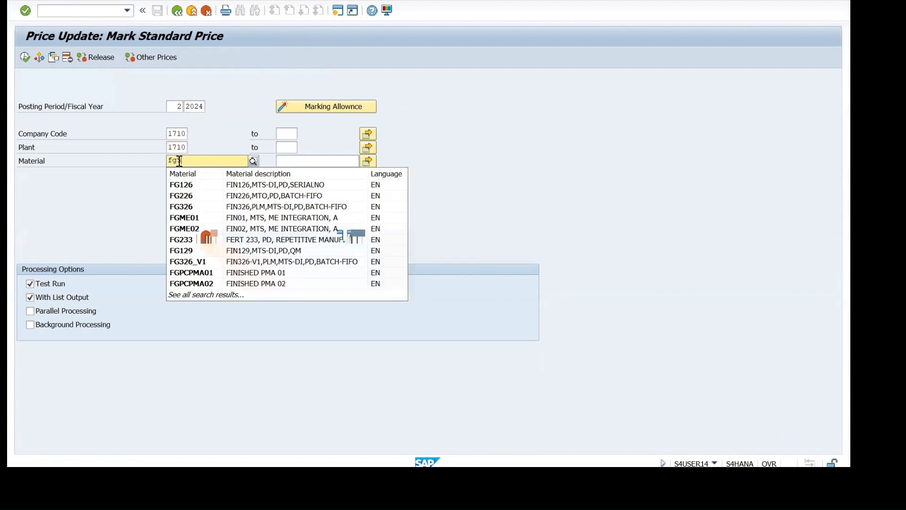
{"action": "left_click", "coordinate": [172, 196]}
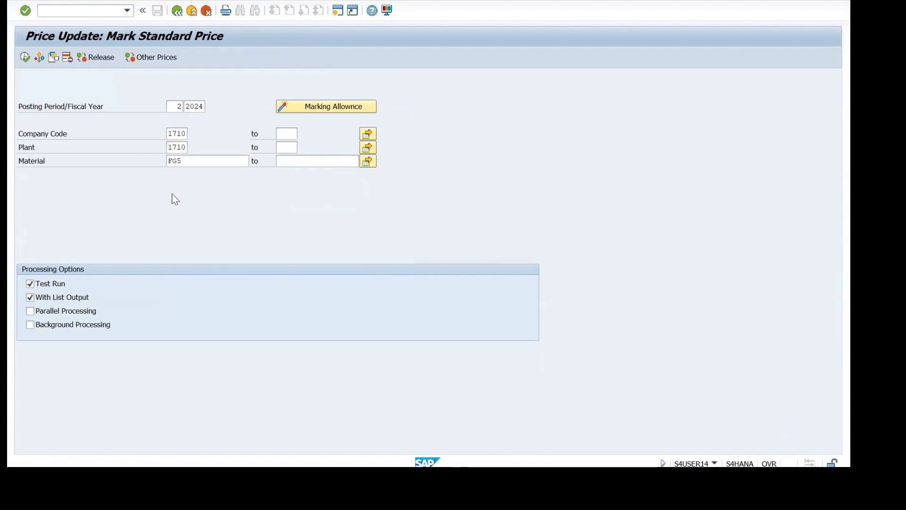
Step: Check the marking allowance for company code 1710 and mark FG5's standard price with Test Run switched off
{"action": "left_click", "coordinate": [325, 109]}
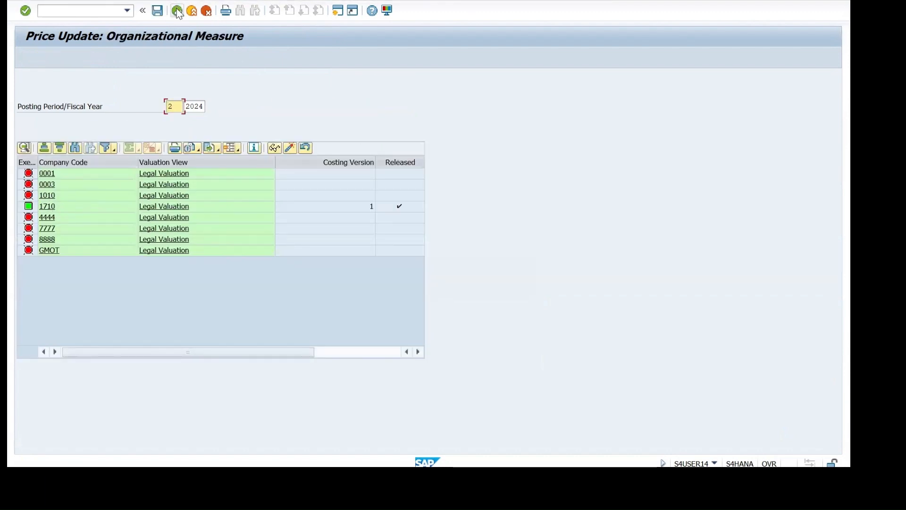
{"action": "left_click", "coordinate": [179, 12]}
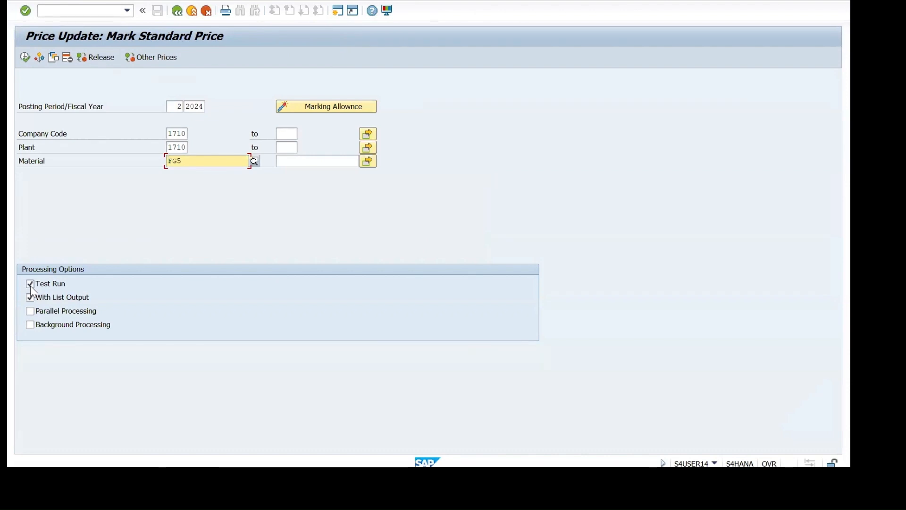
{"action": "left_click", "coordinate": [30, 284]}
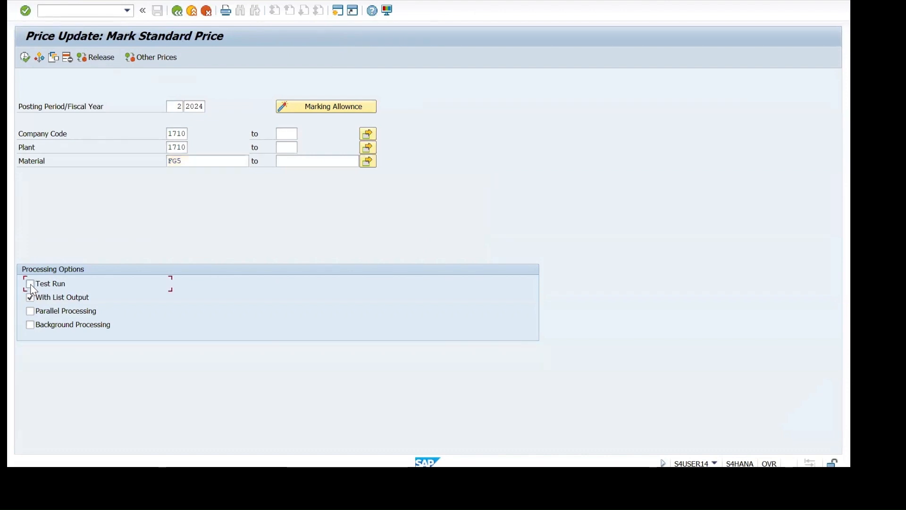
{"action": "left_click", "coordinate": [25, 59]}
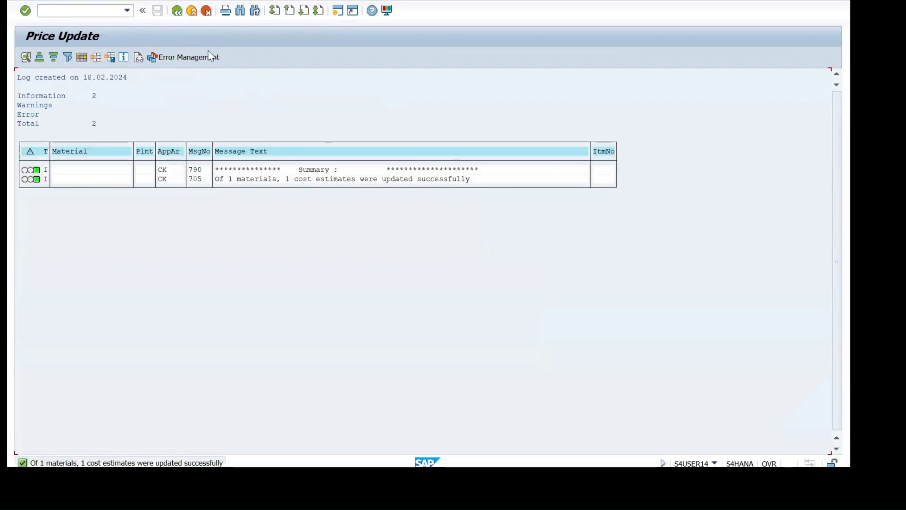
Step: Review FG5's future planned price in the marking results and return to the price update selection
{"action": "left_click", "coordinate": [176, 11]}
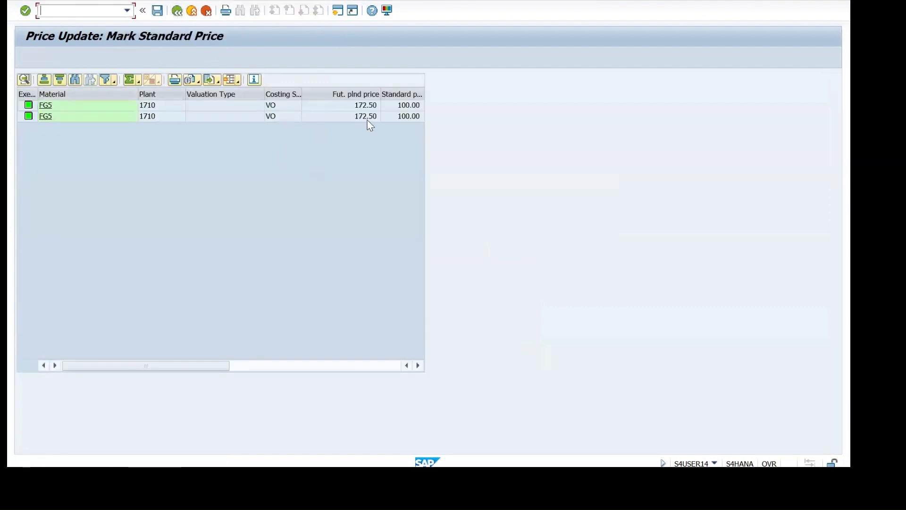
{"action": "left_click", "coordinate": [369, 118]}
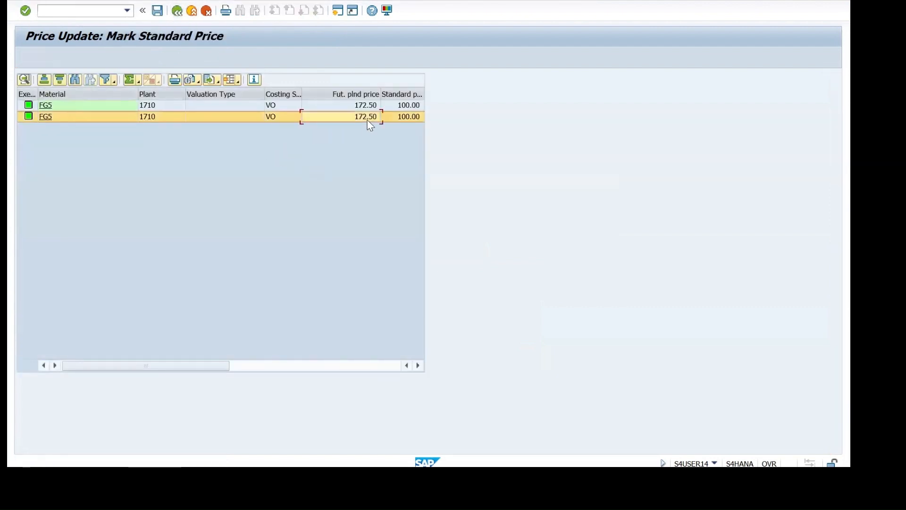
{"action": "left_click", "coordinate": [158, 11]}
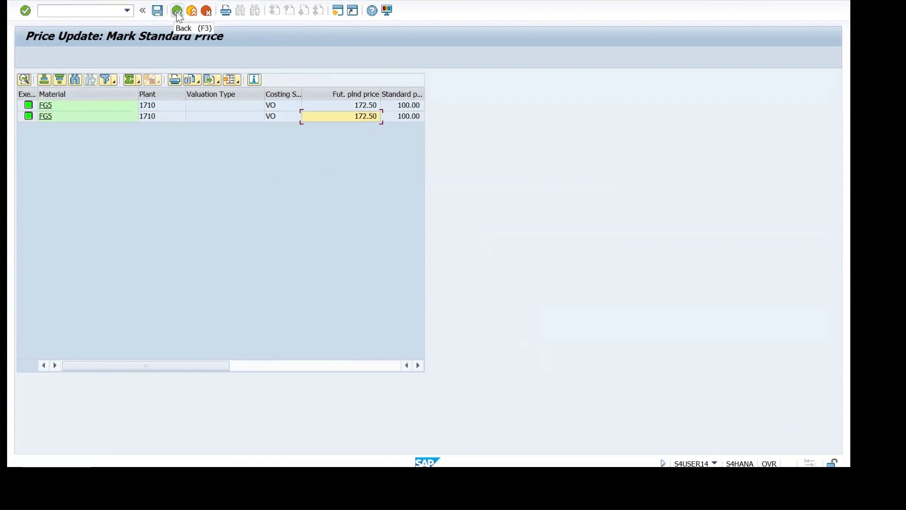
{"action": "left_click", "coordinate": [177, 11]}
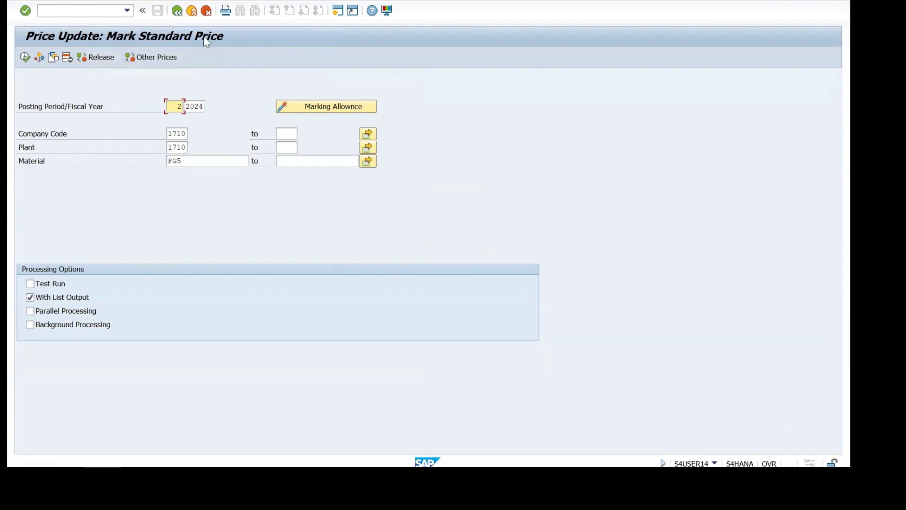
Step: Release the marked standard price for FG5 in plant 1710 and view the released price list
{"action": "left_click", "coordinate": [95, 62]}
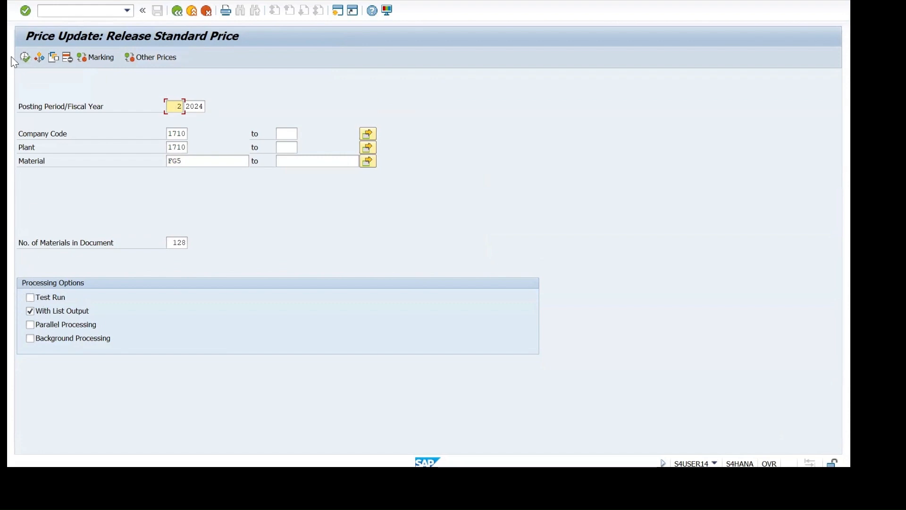
{"action": "left_click", "coordinate": [25, 55]}
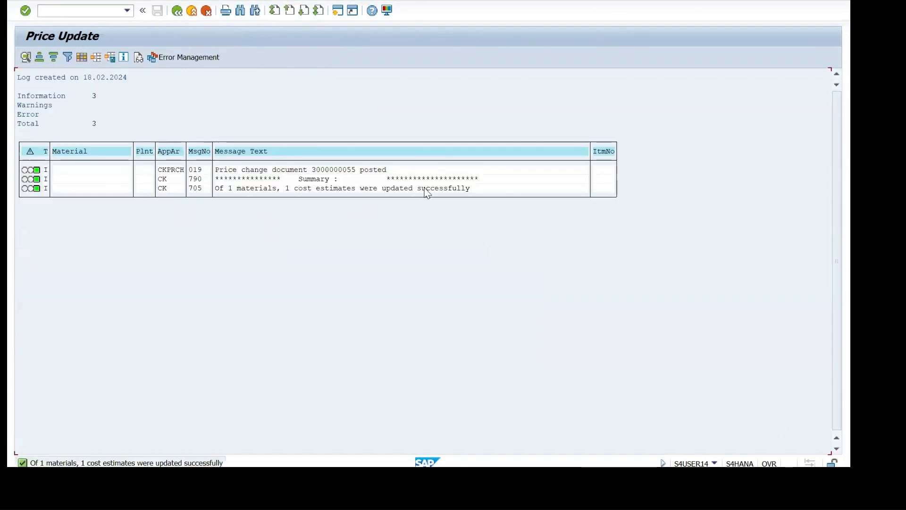
{"action": "left_click", "coordinate": [178, 12]}
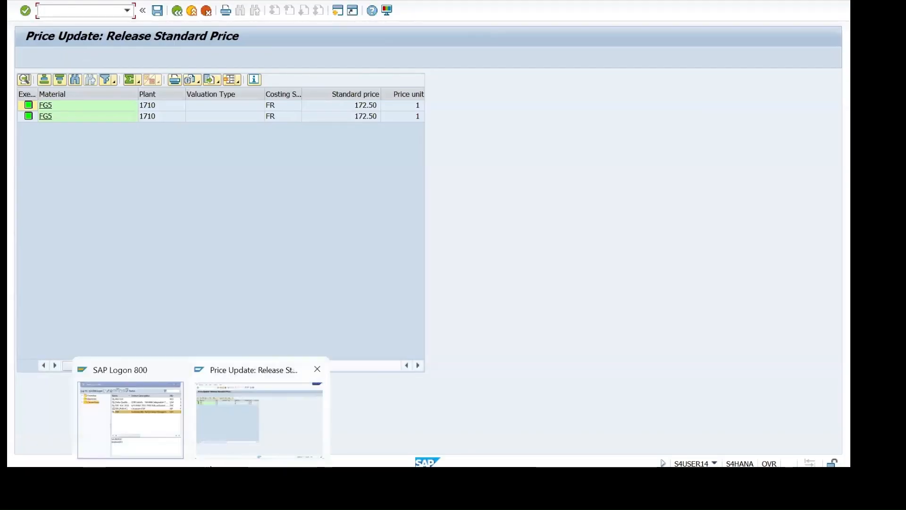
Step: Display the material master of FG5 for plant 1710 with storage location 171A
{"action": "left_click", "coordinate": [56, 11]}
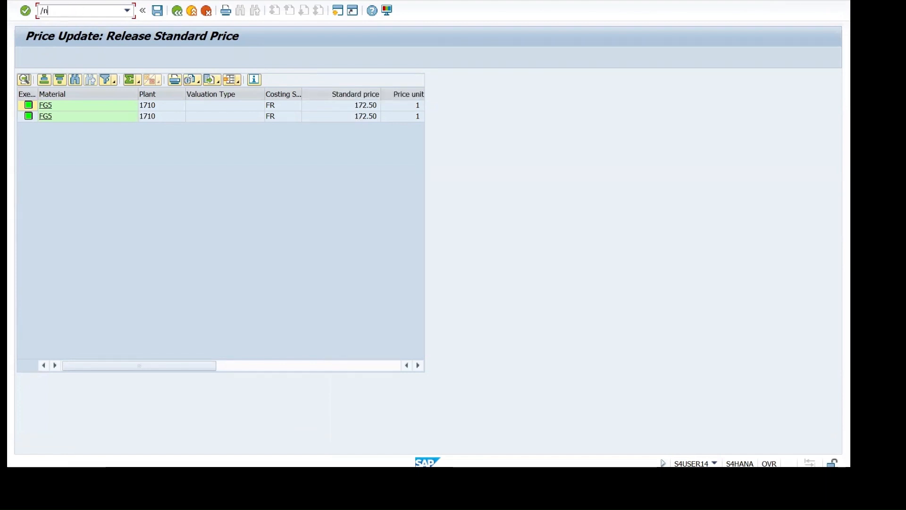
{"action": "key", "text": "Return"}
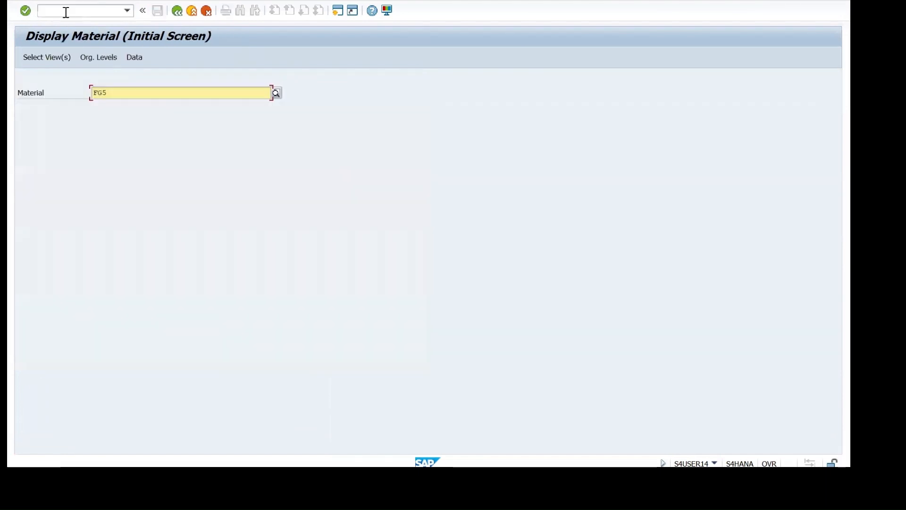
{"action": "key", "text": "Return"}
{"action": "key", "text": "Return"}
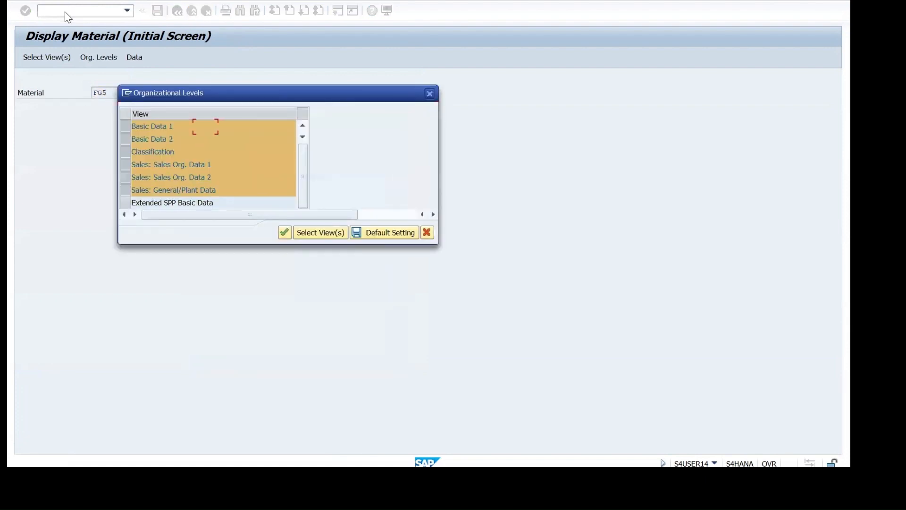
{"action": "key", "text": "Return"}
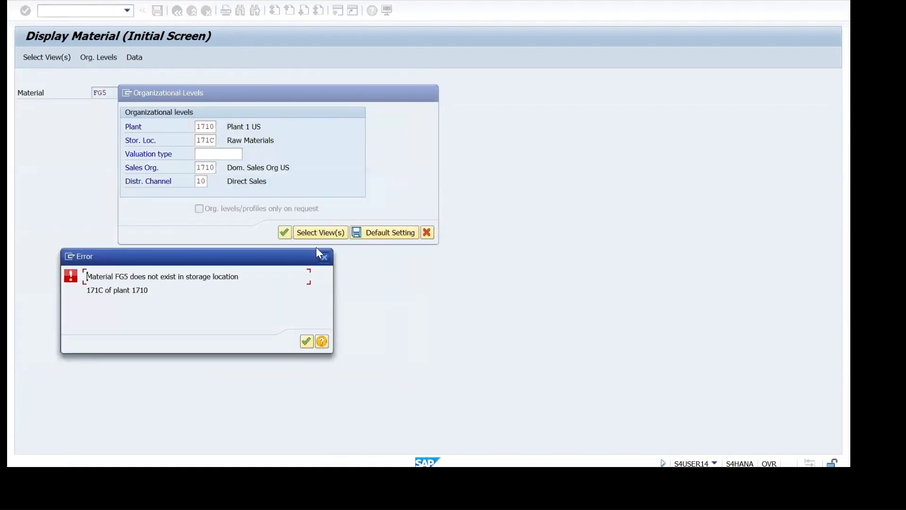
{"action": "left_click", "coordinate": [324, 258]}
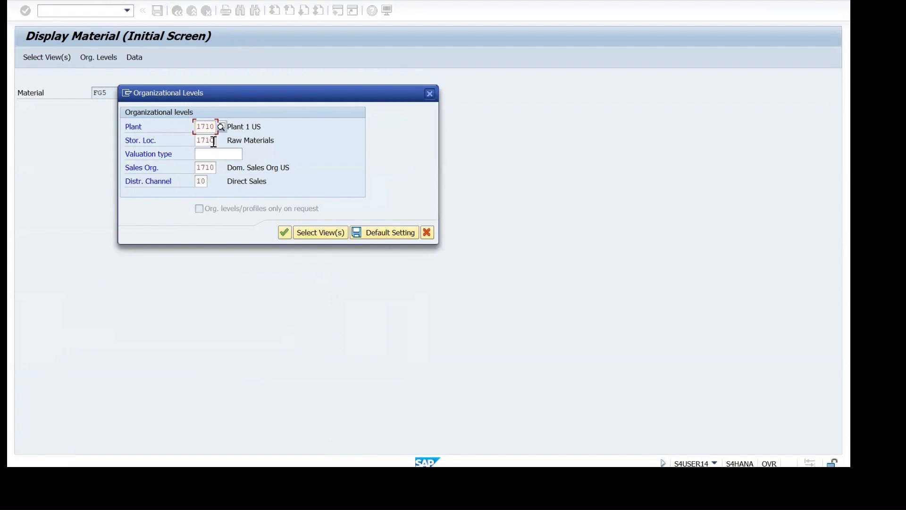
{"action": "left_click", "coordinate": [214, 142]}
{"action": "key", "text": "BackSpace"}
{"action": "type", "text": "a"}
{"action": "left_click", "coordinate": [283, 231]}
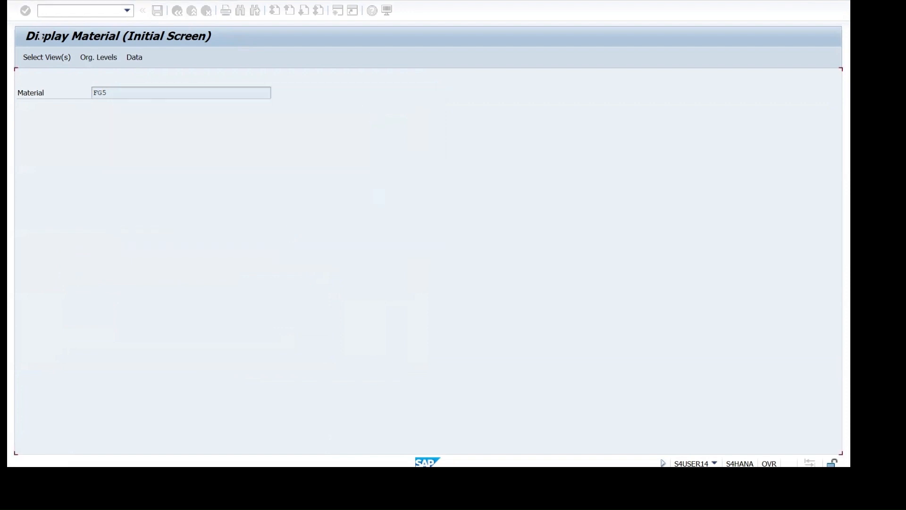
Step: Open the Costing 2 view of FG5 and examine its current standard cost estimate and period
{"action": "left_click", "coordinate": [402, 79]}
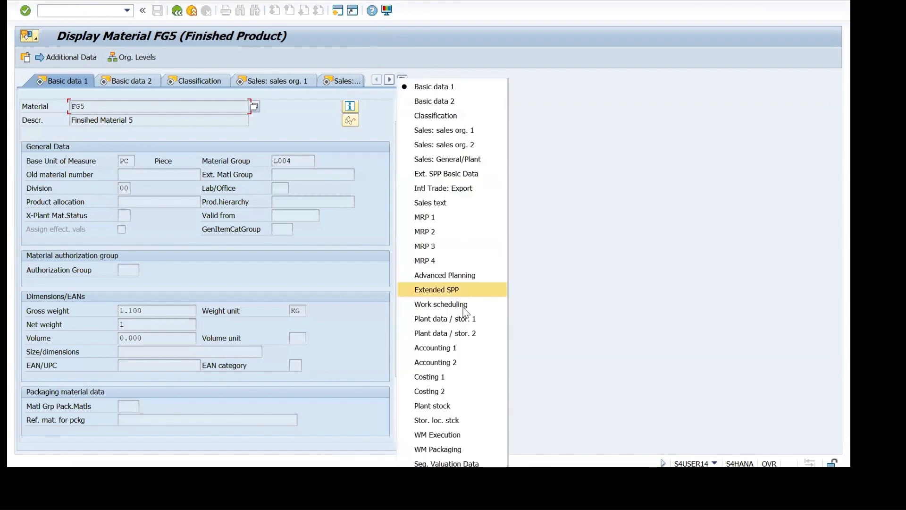
{"action": "left_click", "coordinate": [429, 391]}
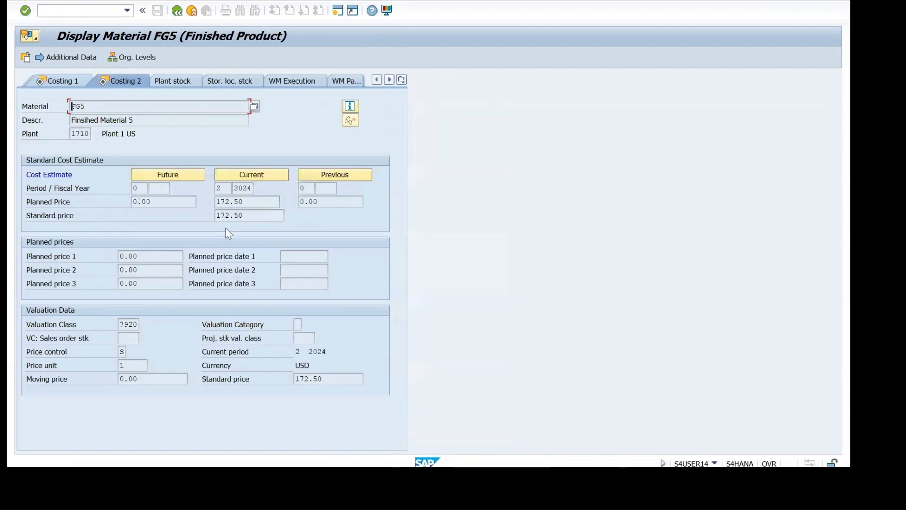
{"action": "left_click_drag", "start_coordinate": [250, 202], "coordinate": [207, 208]}
{"action": "left_click", "coordinate": [207, 208]}
{"action": "left_click", "coordinate": [220, 188]}
Step: Try to switch directly from the material display to transaction MD04
{"action": "type", "text": "/n mm"}
{"action": "type", "text": "0"}
{"action": "key", "text": "Return"}
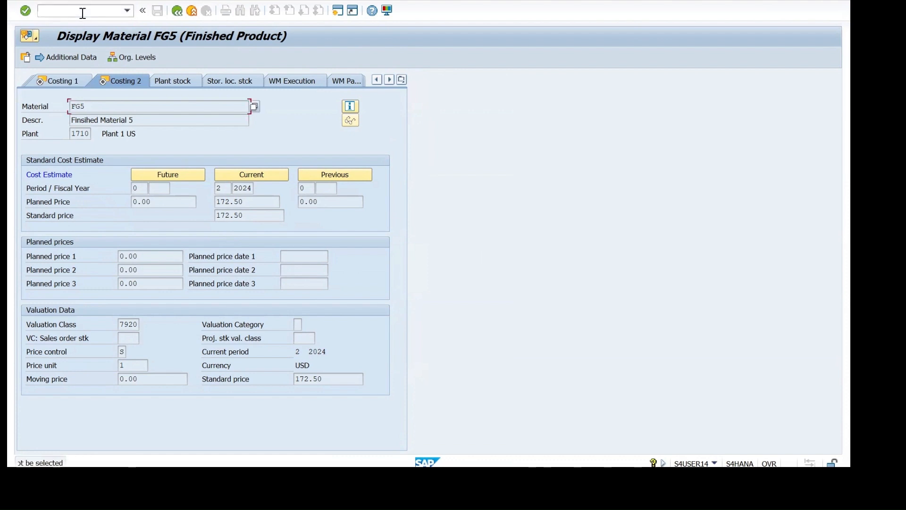
{"action": "left_click", "coordinate": [83, 14]}
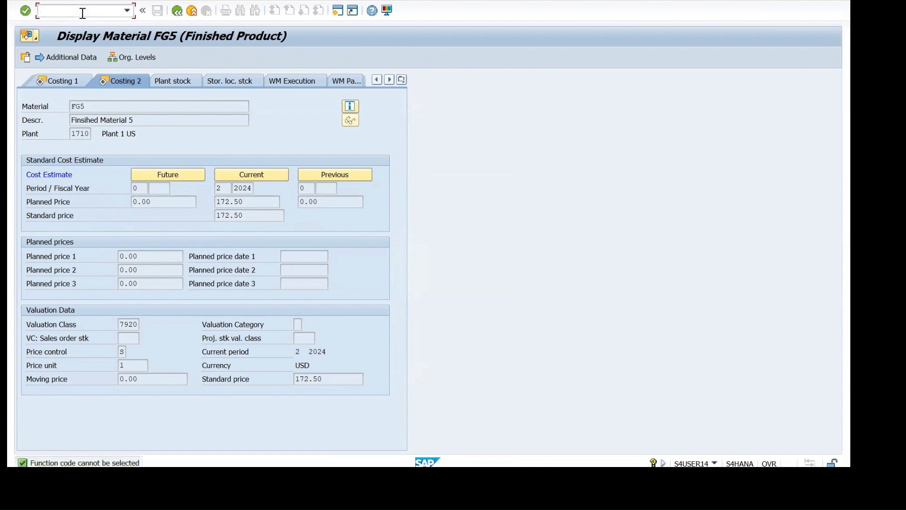
{"action": "type", "text": "/n md04"}
{"action": "key", "text": "Return"}
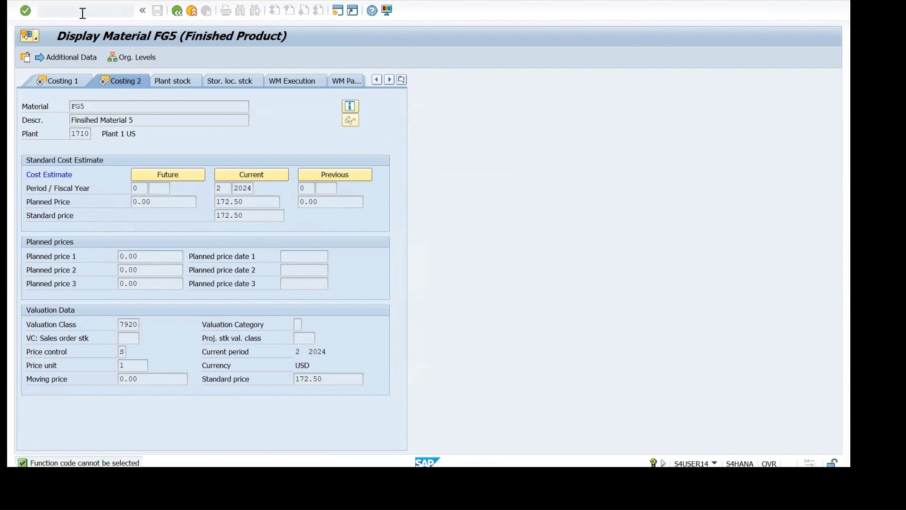
Step: Return to SAP Easy Access and open the stock/requirements list with transaction MD04
{"action": "left_click", "coordinate": [82, 14]}
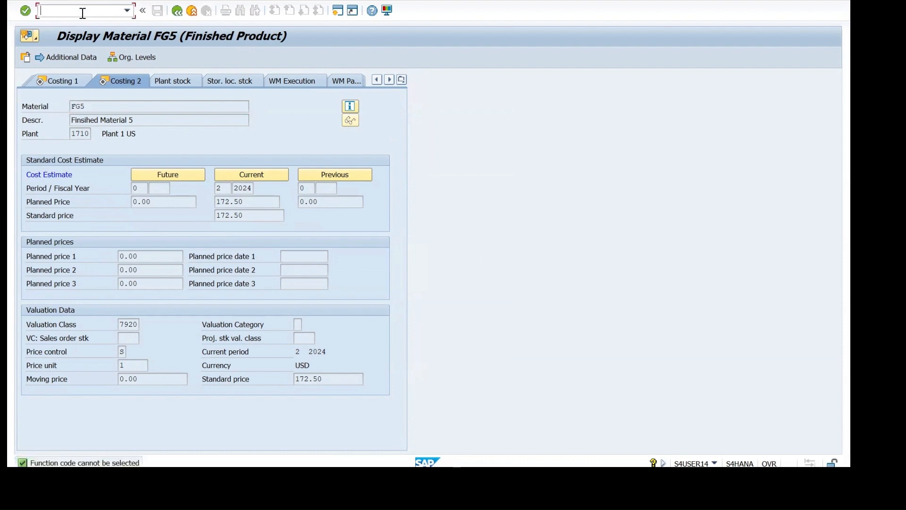
{"action": "key", "text": "Return"}
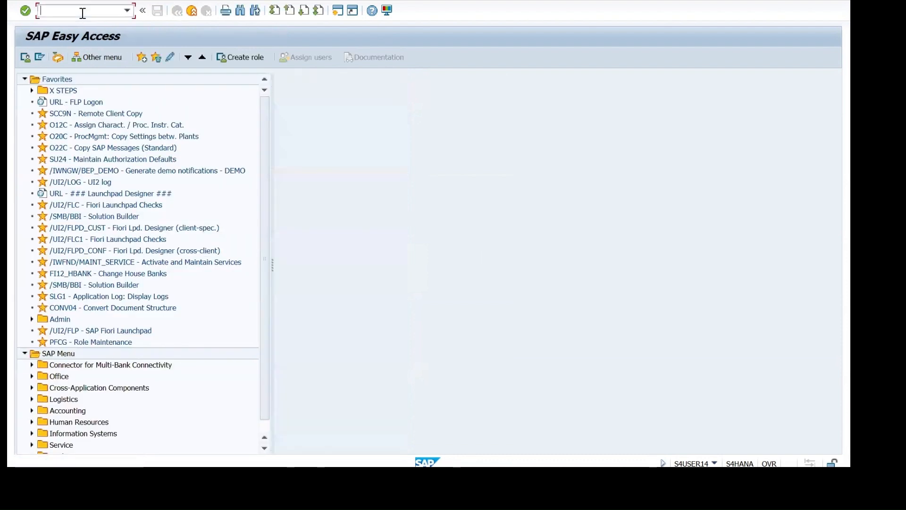
{"action": "type", "text": "MD04"}
{"action": "key", "text": "Return"}
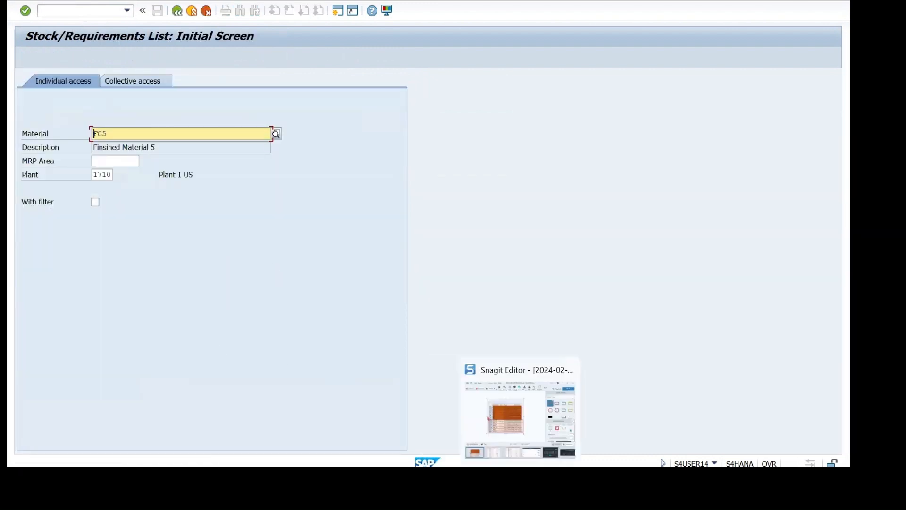
Step: Switch to the Discrete Manufacturing Cycle document in Word and check its contents list of process steps and transaction codes
{"action": "left_click", "coordinate": [549, 476]}
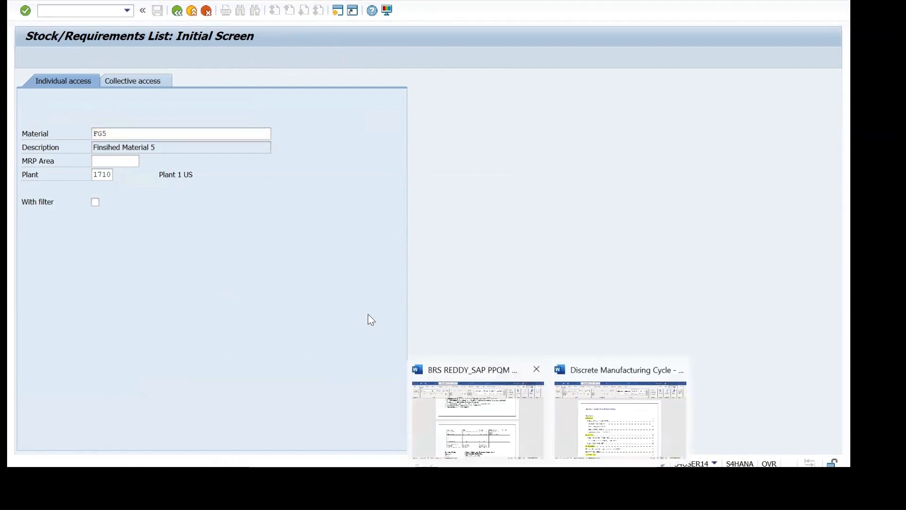
{"action": "left_click", "coordinate": [437, 371]}
{"action": "scroll", "coordinate": [344, 283], "scroll_direction": "down", "scroll_amount": 3}
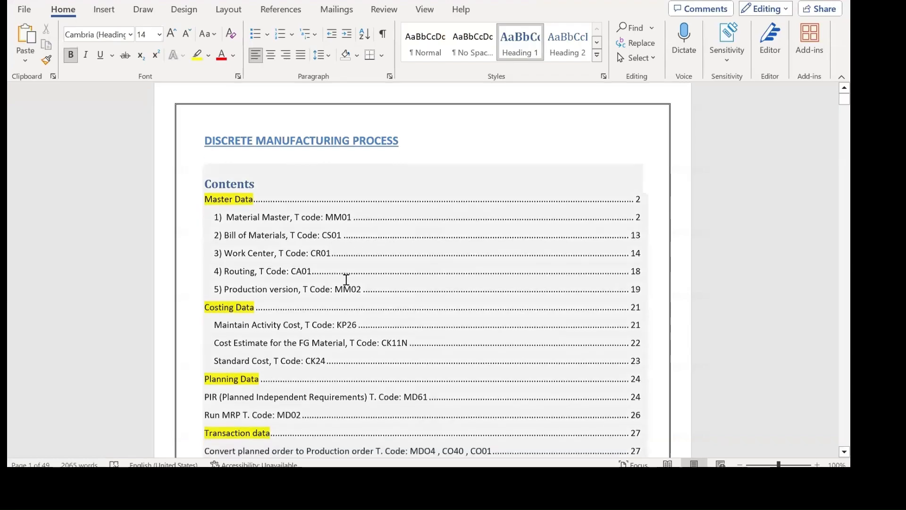